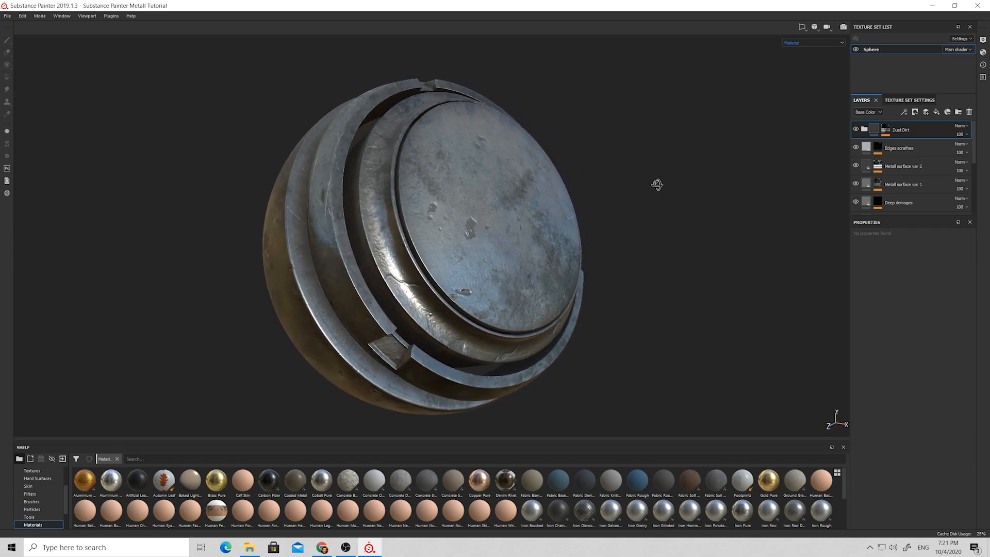
Step: Examine the finished worn-metal material on the sphere from several sides and under different environment lighting angles
{"action": "mouse_move", "coordinate": [681, 196]}
{"action": "right_mouse_down", "text": "shift"}
{"action": "mouse_move", "coordinate": [663, 199]}
{"action": "mouse_move", "coordinate": [674, 198]}
{"action": "right_mouse_up", "text": "shift"}
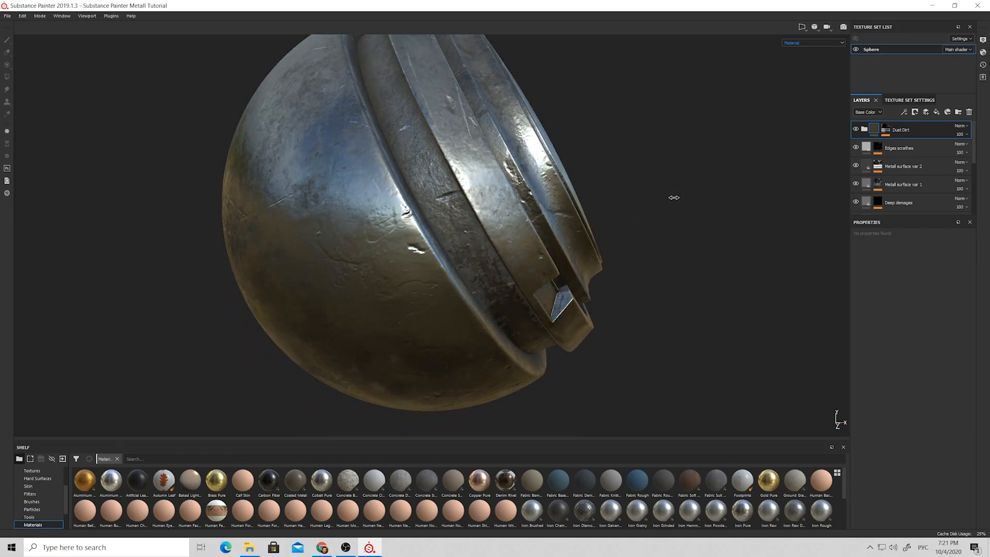
{"action": "key", "text": "alt+shift"}
{"action": "left_click_drag", "start_coordinate": [637, 214], "coordinate": [500, 221], "text": "alt"}
{"action": "key", "text": "alt+shift"}
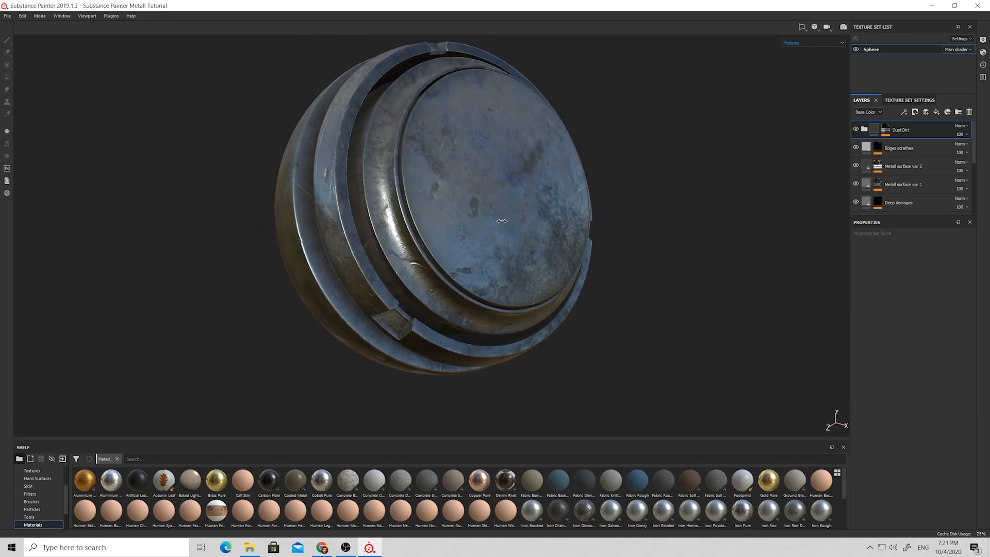
{"action": "right_click_drag", "start_coordinate": [499, 220], "coordinate": [510, 220], "text": "shift"}
{"action": "key", "text": "alt+shift"}
{"action": "left_click_drag", "start_coordinate": [505, 211], "coordinate": [477, 201], "text": "alt"}
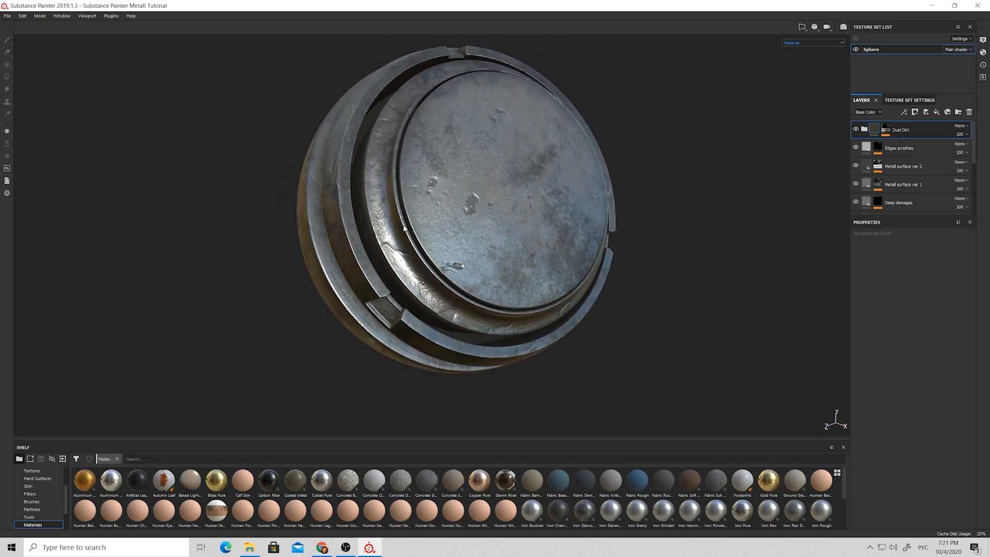
{"action": "left_click_drag", "start_coordinate": [363, 182], "coordinate": [427, 176], "text": "alt"}
{"action": "middle_click_drag", "start_coordinate": [462, 136], "coordinate": [461, 150], "text": "alt"}
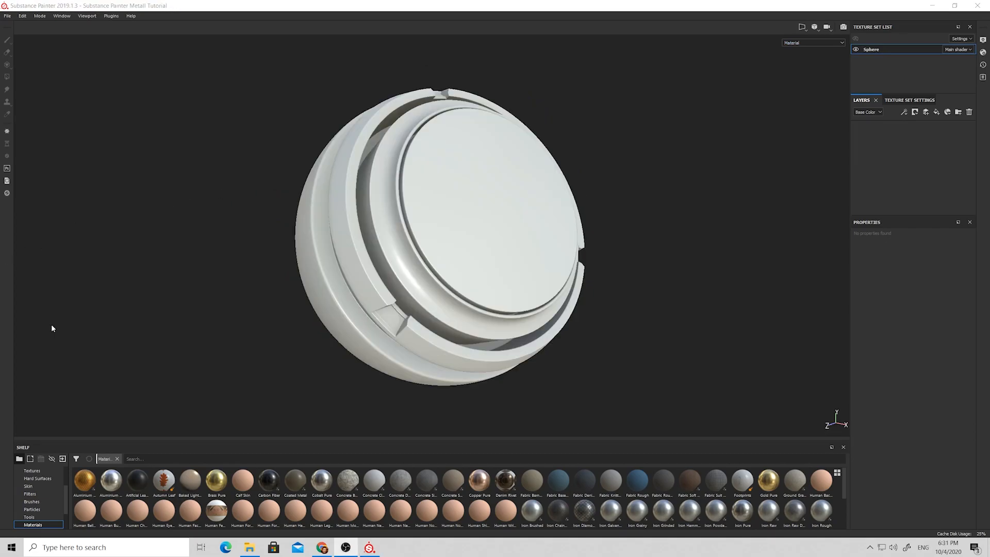
Step: Add a fill layer named Base metal and set its Metallic value to 1
{"action": "left_click", "coordinate": [937, 112]}
{"action": "double_click", "coordinate": [885, 130]}
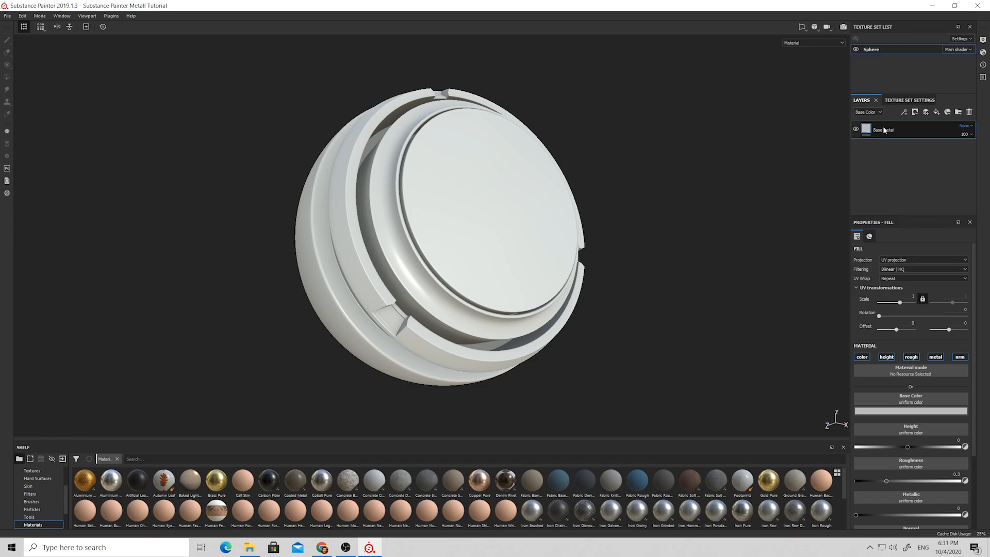
{"action": "key", "text": "Return"}
{"action": "left_click_drag", "start_coordinate": [874, 515], "coordinate": [987, 511]}
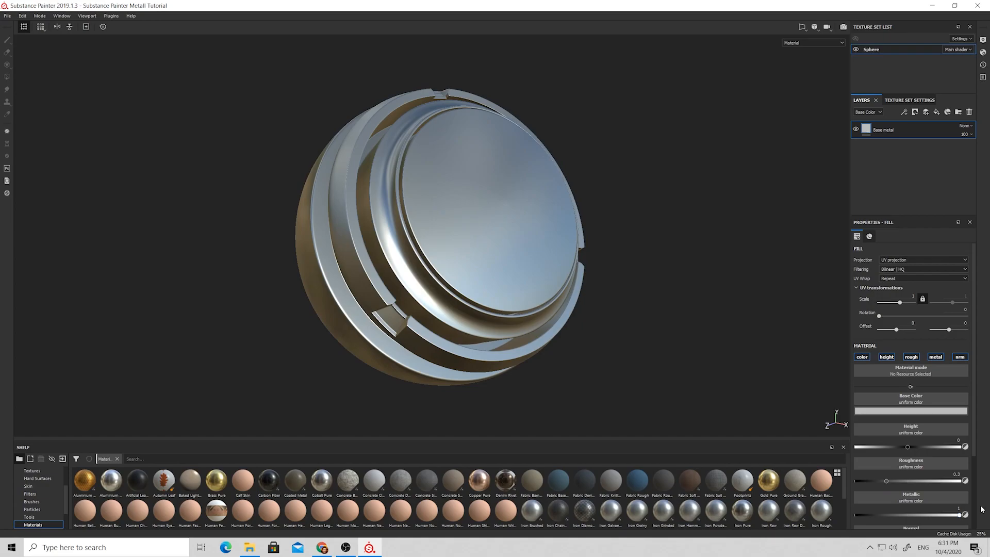
Step: Set Base metal's base color to a neutral grey of about 0.415 and its roughness to 0.2036
{"action": "left_click", "coordinate": [913, 412]}
{"action": "left_click_drag", "start_coordinate": [982, 448], "coordinate": [981, 453]}
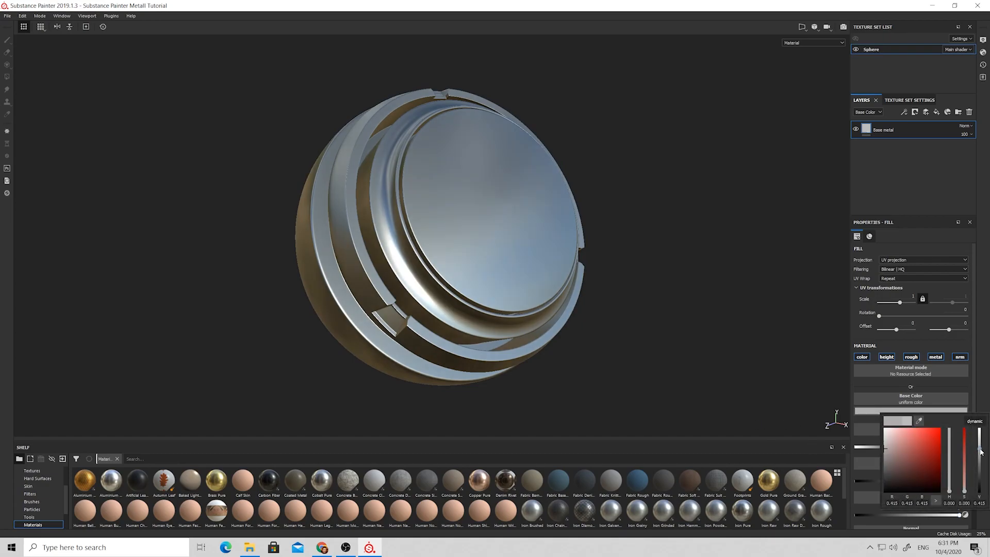
{"action": "left_click_drag", "start_coordinate": [686, 303], "coordinate": [608, 296], "text": "alt"}
{"action": "left_click_drag", "start_coordinate": [886, 481], "coordinate": [876, 481]}
{"action": "left_click_drag", "start_coordinate": [634, 253], "coordinate": [684, 316], "text": "alt"}
Step: Duplicate Base metal as a layer named Color var 1 and give it a slightly warm, pinkish-grey base color
{"action": "double_click", "coordinate": [889, 132]}
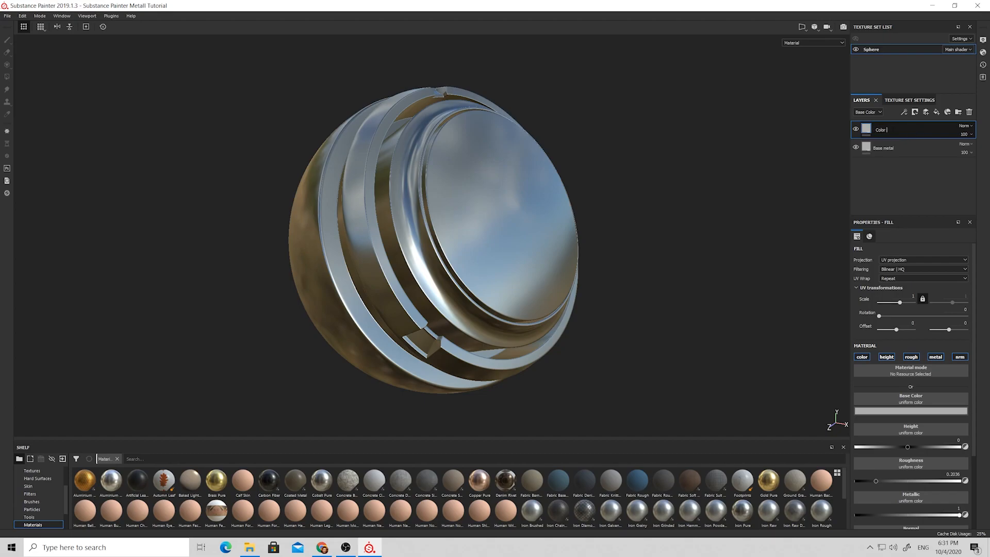
{"action": "type", "text": "Color var 1"}
{"action": "key", "text": "Return"}
{"action": "left_click", "coordinate": [911, 411]}
{"action": "left_click", "coordinate": [950, 490]}
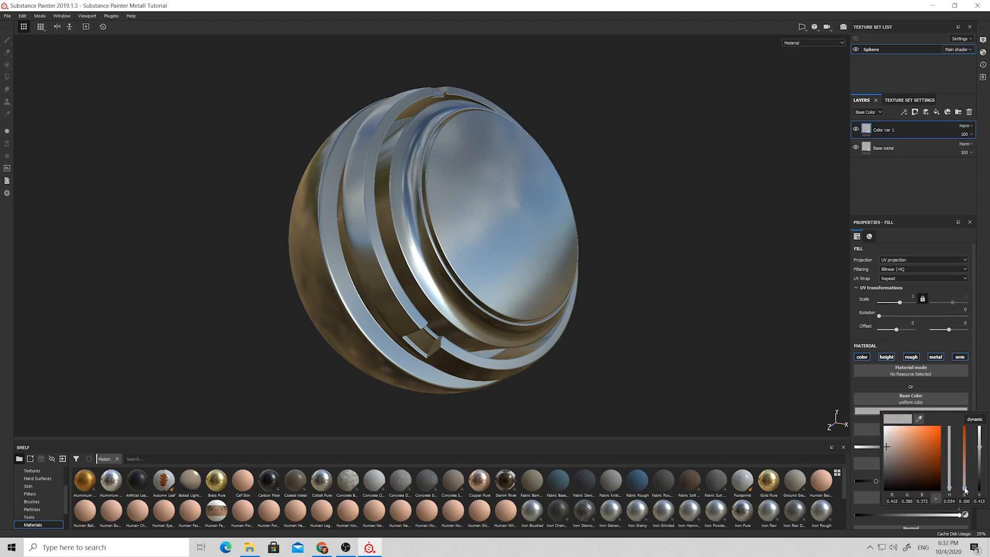
{"action": "left_click_drag", "start_coordinate": [681, 373], "coordinate": [422, 271], "text": "alt"}
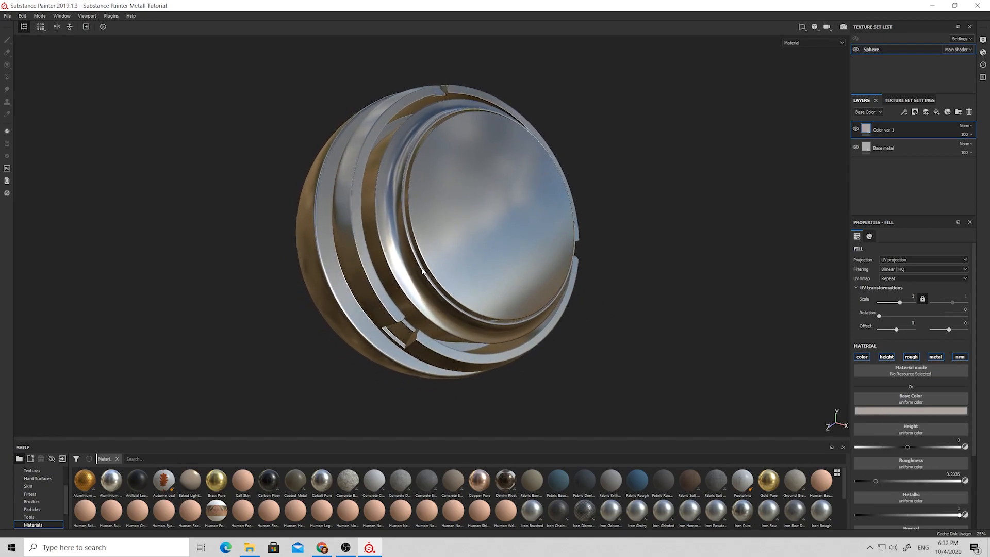
Step: Check the Base Color channel on its own and return to the full material view
{"action": "left_click", "coordinate": [798, 45]}
{"action": "left_click", "coordinate": [794, 70]}
{"action": "left_click", "coordinate": [800, 45]}
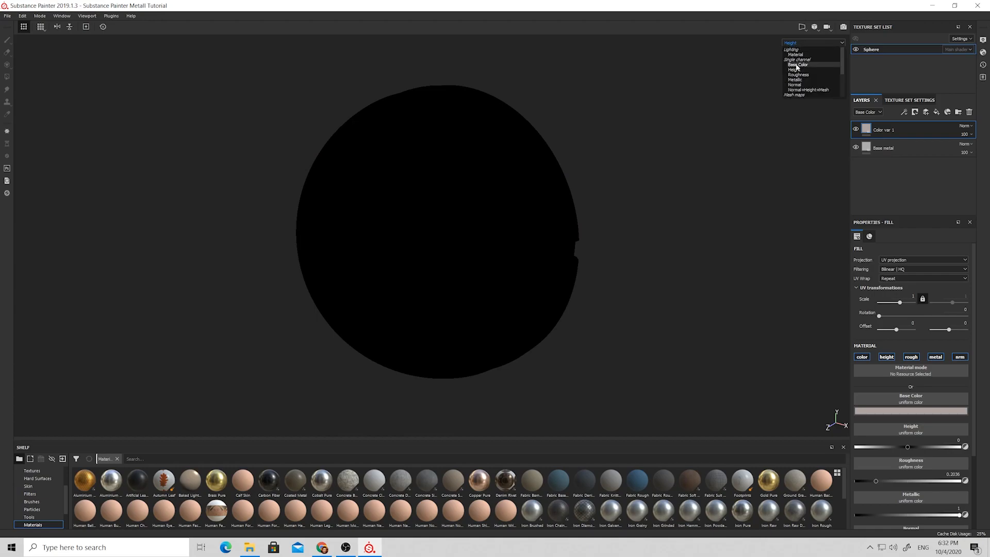
{"action": "left_click", "coordinate": [798, 65]}
{"action": "left_click", "coordinate": [799, 42]}
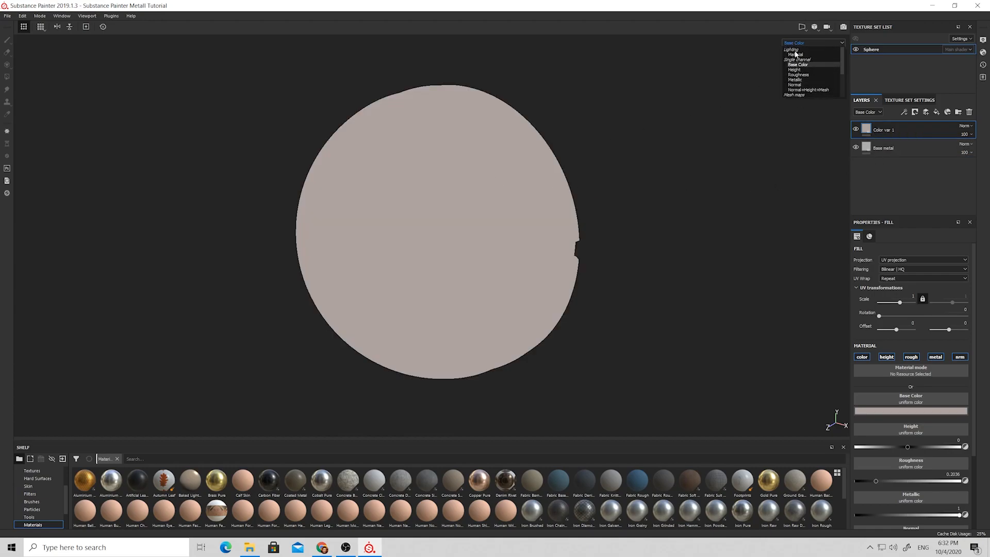
{"action": "left_click", "coordinate": [796, 54]}
{"action": "left_click_drag", "start_coordinate": [720, 336], "coordinate": [630, 292], "text": "alt"}
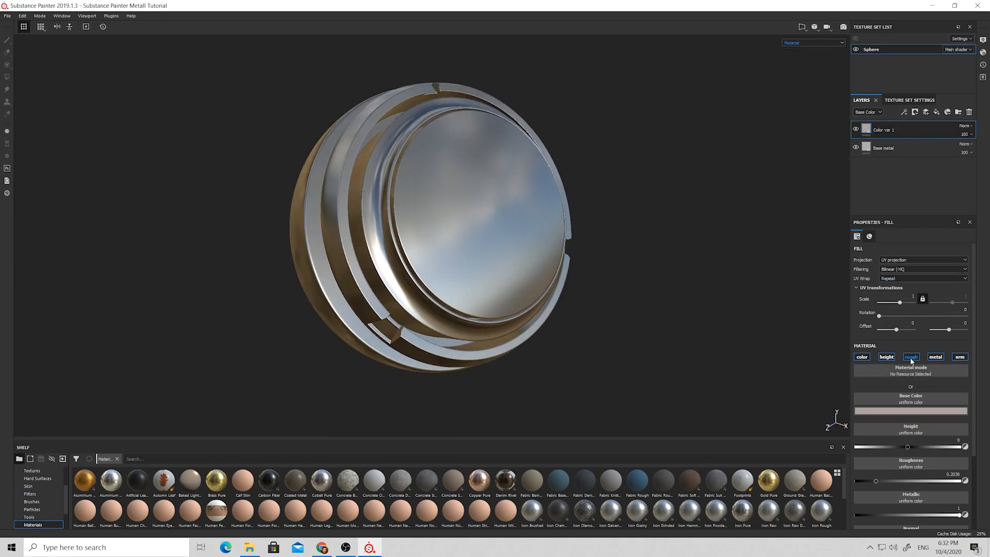
Step: Give Color var 1 a black mask with a fill that uses the BnW Spots 3 procedural texture
{"action": "left_click", "coordinate": [915, 112]}
{"action": "left_click", "coordinate": [923, 133]}
{"action": "left_click", "coordinate": [904, 112]}
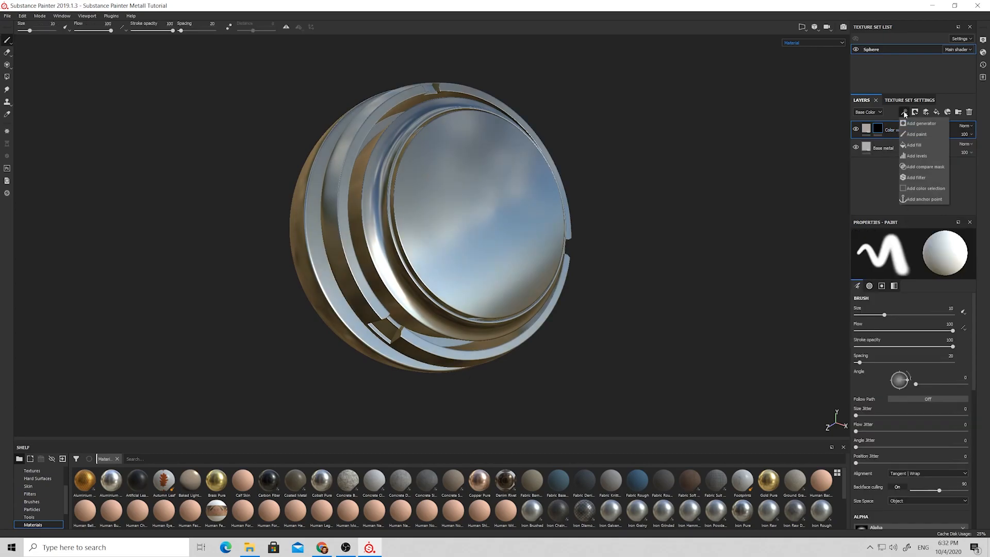
{"action": "left_click", "coordinate": [918, 146]}
{"action": "left_click", "coordinate": [928, 358]}
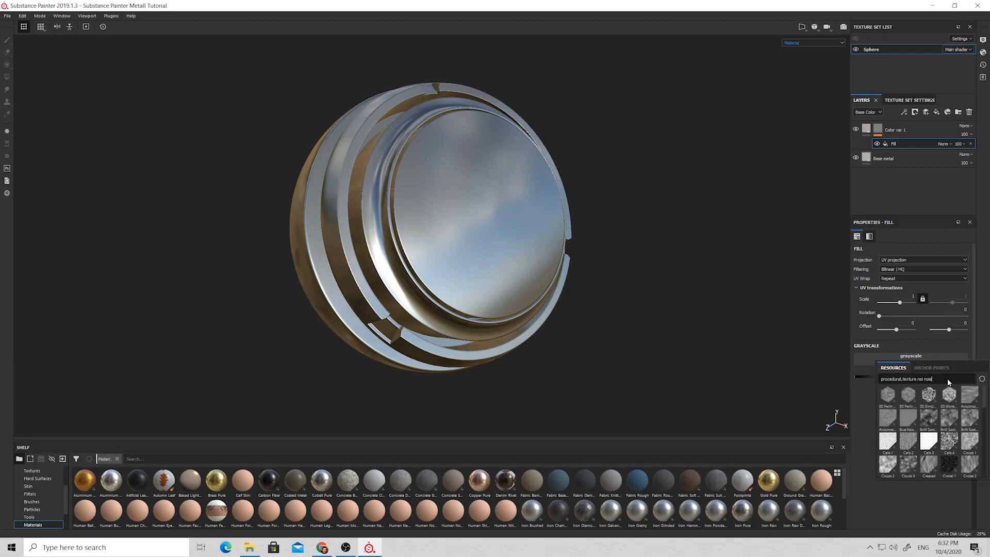
{"action": "mouse_move", "coordinate": [944, 418]}
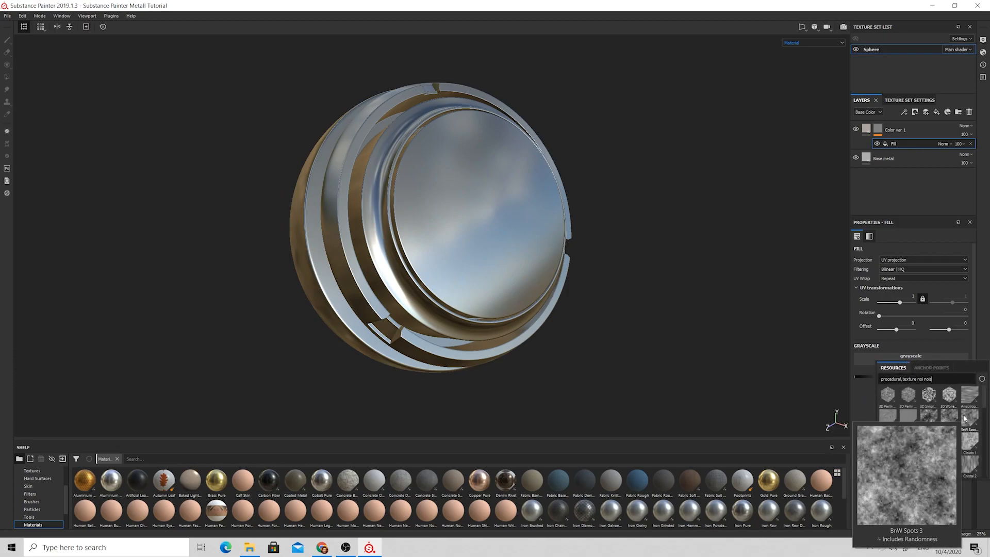
{"action": "left_click", "coordinate": [964, 418]}
Step: Isolate the Color var 1 mask and set BnW Spots 3 to contrast 0.72 and balance 0.46
{"action": "left_click", "coordinate": [879, 129], "text": "alt"}
{"action": "mouse_move", "coordinate": [527, 242]}
{"action": "left_mouse_down", "text": "alt"}
{"action": "mouse_move", "coordinate": [536, 194]}
{"action": "mouse_move", "coordinate": [552, 199]}
{"action": "left_mouse_up", "text": "alt"}
{"action": "left_click", "coordinate": [900, 144]}
{"action": "left_click_drag", "start_coordinate": [881, 436], "coordinate": [937, 436]}
{"action": "left_click_drag", "start_coordinate": [533, 325], "coordinate": [490, 298], "text": "alt"}
{"action": "left_click_drag", "start_coordinate": [910, 420], "coordinate": [909, 420]}
{"action": "left_click_drag", "start_coordinate": [640, 330], "coordinate": [526, 369], "text": "alt"}
Step: Add a Blur filter to the Color var 1 mask and increase its intensity until the spots look soft
{"action": "left_click", "coordinate": [904, 113]}
{"action": "left_click", "coordinate": [914, 181]}
{"action": "left_click", "coordinate": [916, 248]}
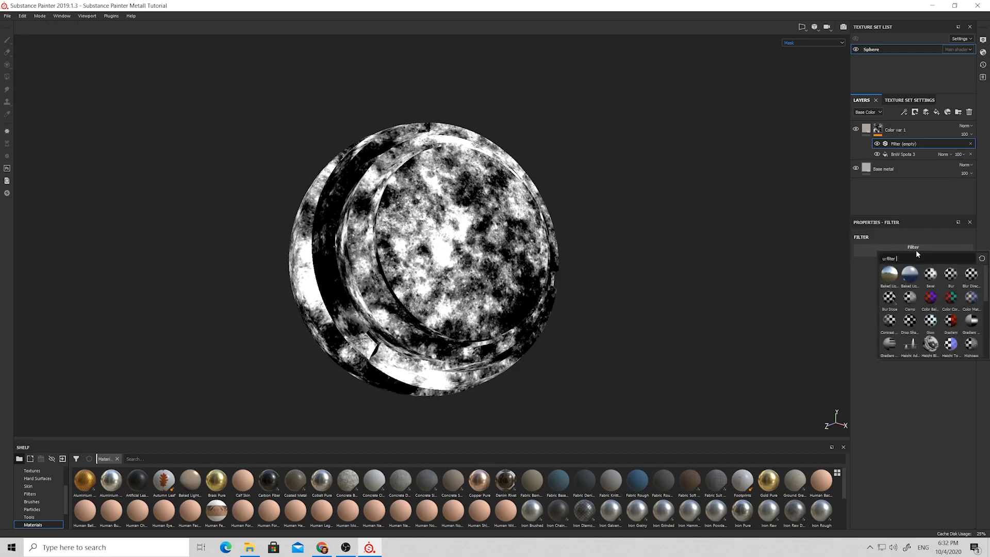
{"action": "left_click", "coordinate": [951, 276]}
{"action": "left_click_drag", "start_coordinate": [868, 287], "coordinate": [907, 287]}
{"action": "left_click_drag", "start_coordinate": [732, 269], "coordinate": [629, 245], "text": "alt"}
Step: Set the Color var 1 fill's roughness to about 0.13 with the full material displayed
{"action": "left_click", "coordinate": [866, 129]}
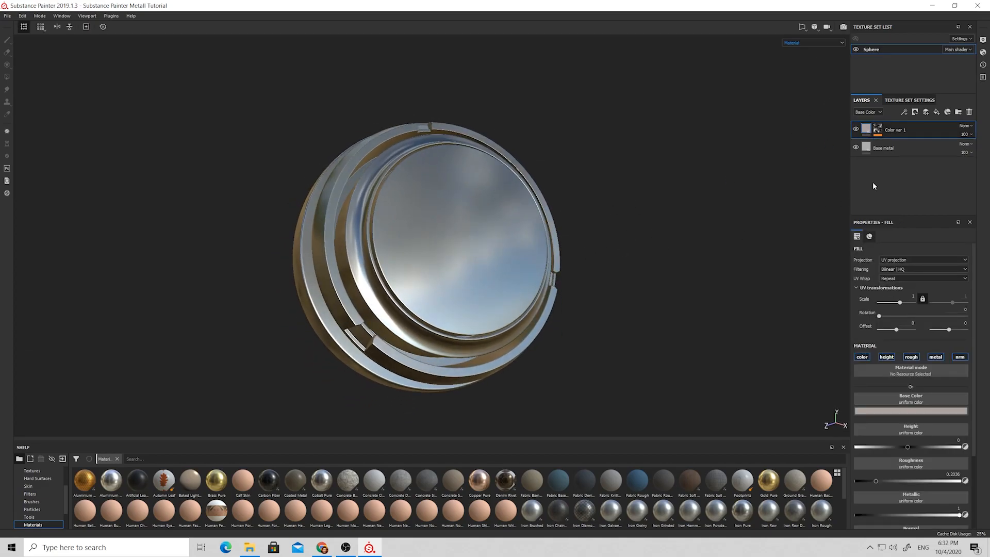
{"action": "left_click", "coordinate": [870, 482]}
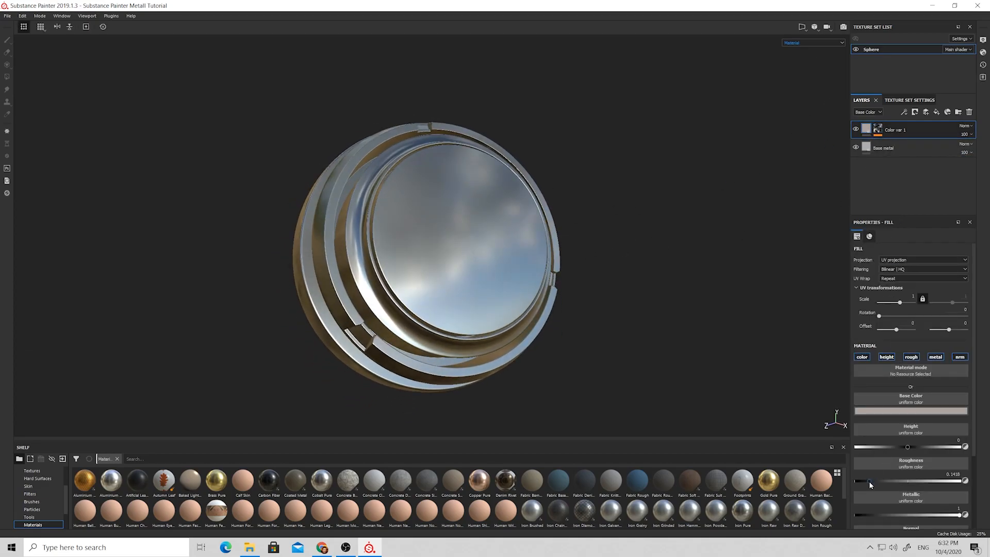
{"action": "mouse_move", "coordinate": [763, 445]}
{"action": "left_mouse_down", "text": "alt"}
{"action": "mouse_move", "coordinate": [420, 347]}
{"action": "mouse_move", "coordinate": [495, 392]}
{"action": "mouse_move", "coordinate": [695, 228]}
{"action": "mouse_move", "coordinate": [805, 85]}
{"action": "left_mouse_up", "text": "alt"}
Step: With only Base Color displayed, duplicate Color var 1 and set the copy's base color to bluish grey (0.346, 0.384, 0.415)
{"action": "left_click", "coordinate": [799, 43]}
{"action": "left_click", "coordinate": [798, 64]}
{"action": "left_click_drag", "start_coordinate": [579, 170], "coordinate": [524, 190], "text": "alt"}
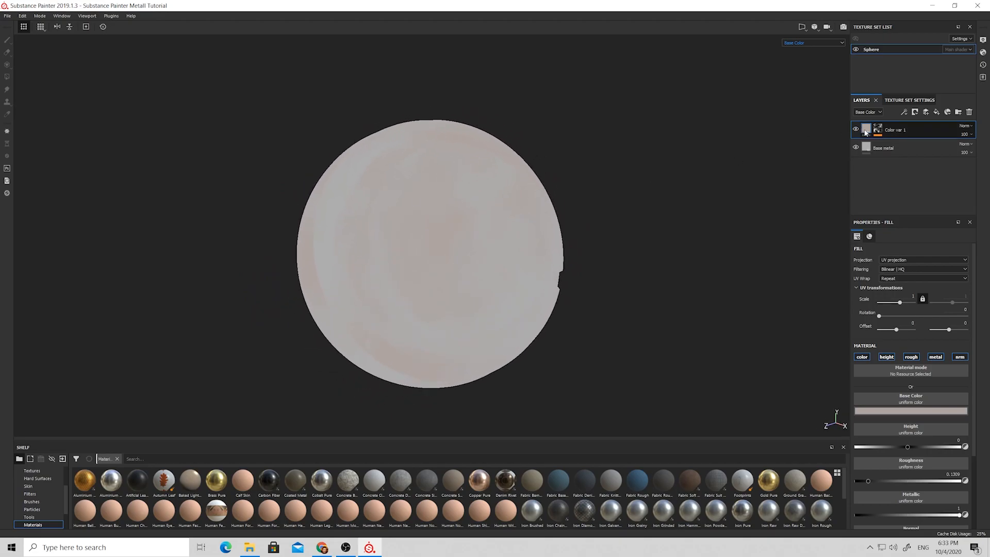
{"action": "key", "text": "ctrl+d"}
{"action": "left_click", "coordinate": [895, 411]}
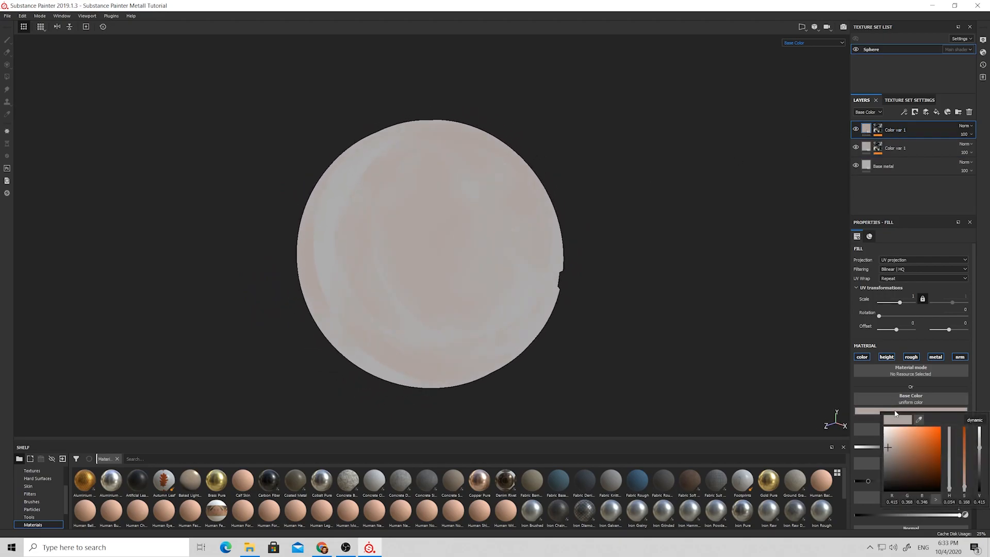
{"action": "left_click", "coordinate": [950, 457]}
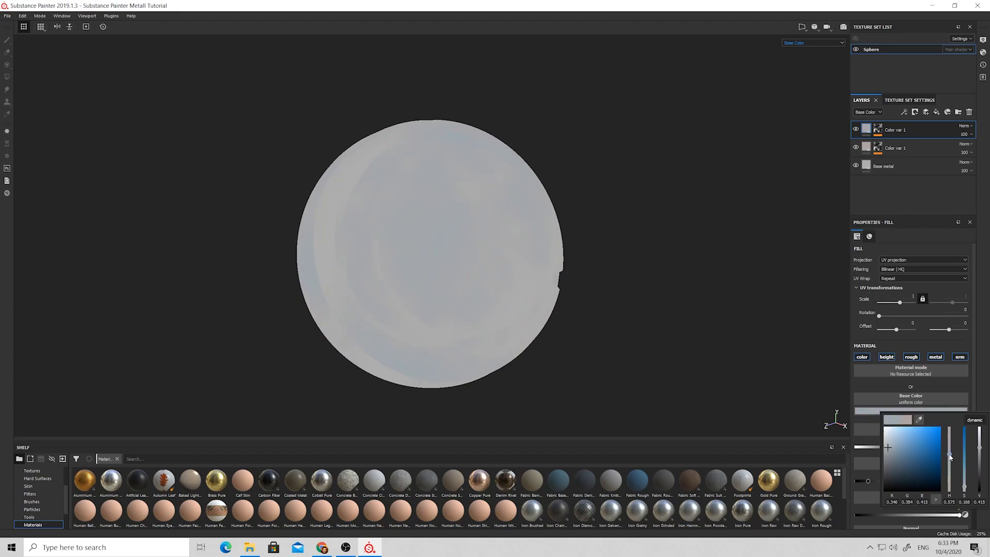
Step: Randomize the BnW Spots 3 seed in the mask of the upper Color var 1 layer
{"action": "left_click", "coordinate": [878, 129]}
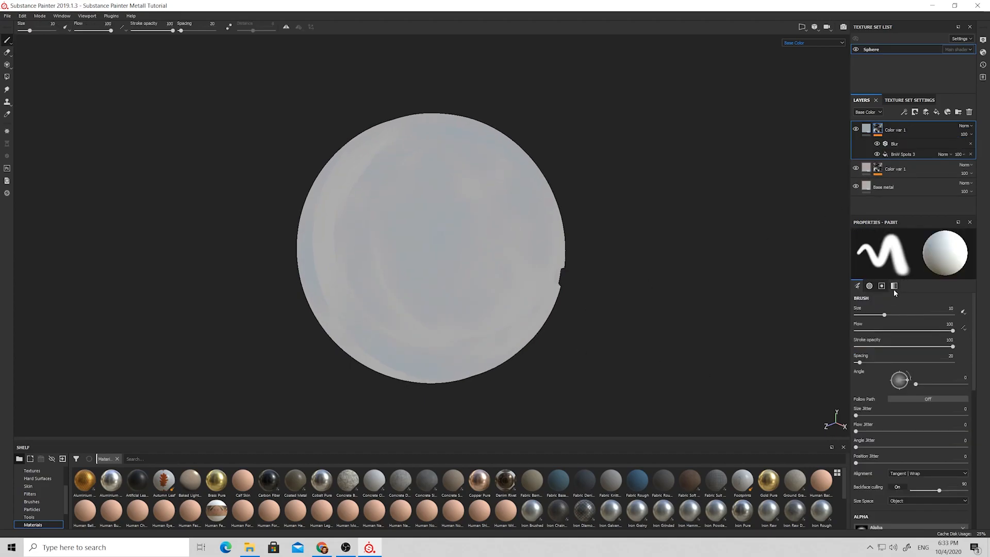
{"action": "left_click", "coordinate": [901, 154]}
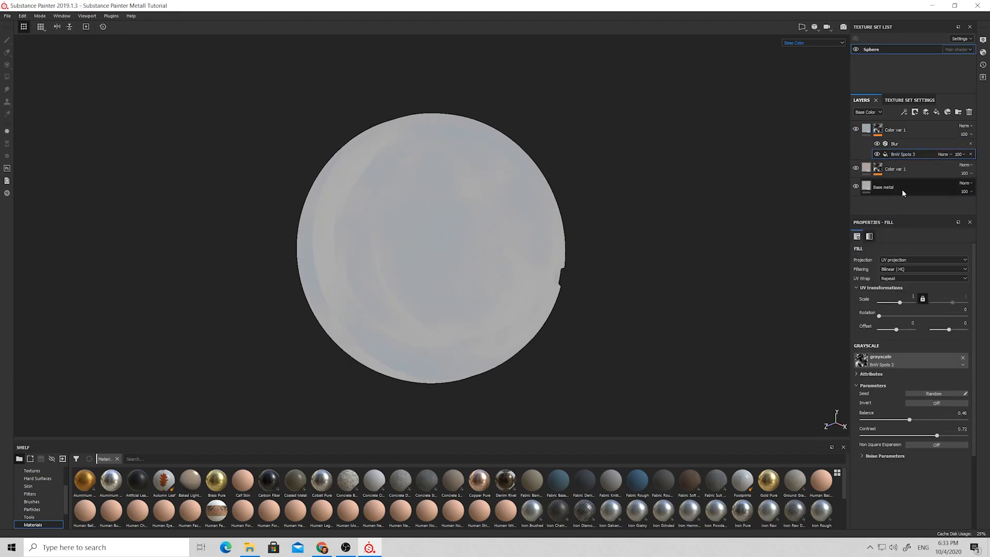
{"action": "left_click", "coordinate": [878, 129], "text": "alt"}
{"action": "left_click", "coordinate": [902, 155]}
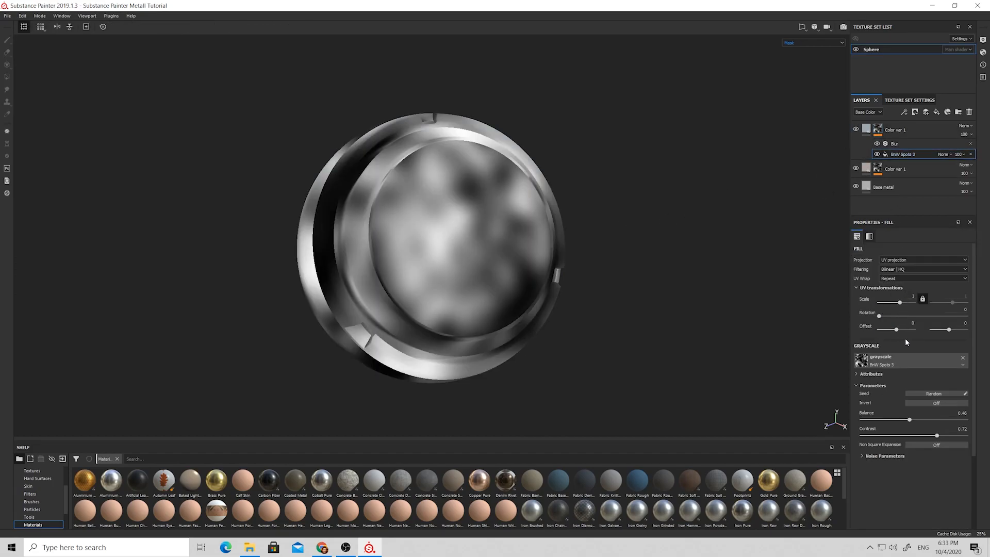
{"action": "left_click", "coordinate": [933, 395]}
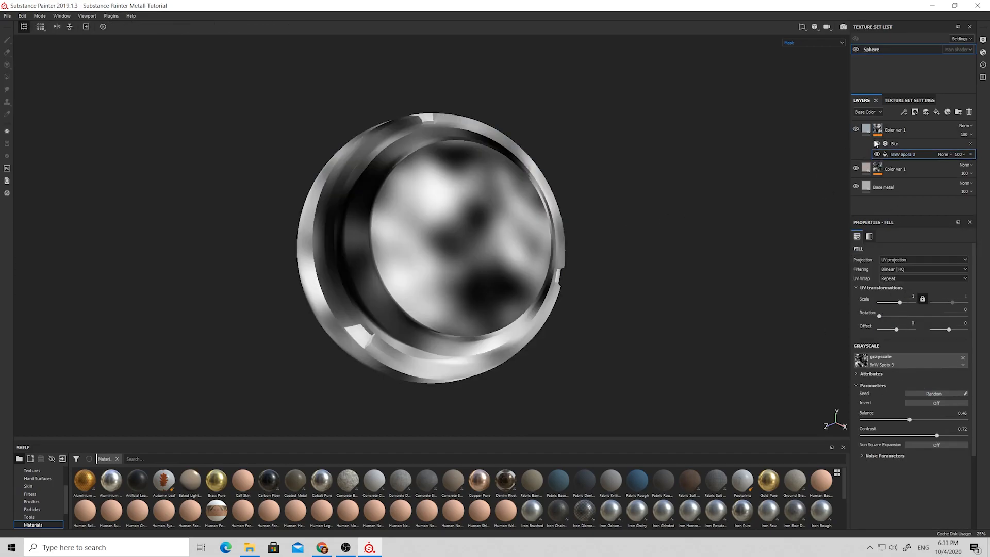
{"action": "left_click", "coordinate": [892, 131]}
Step: Examine how the warm and bluish tints blend across the sphere in the Base Color channel, ending in the material view
{"action": "left_click_drag", "start_coordinate": [698, 183], "coordinate": [589, 203], "text": "alt"}
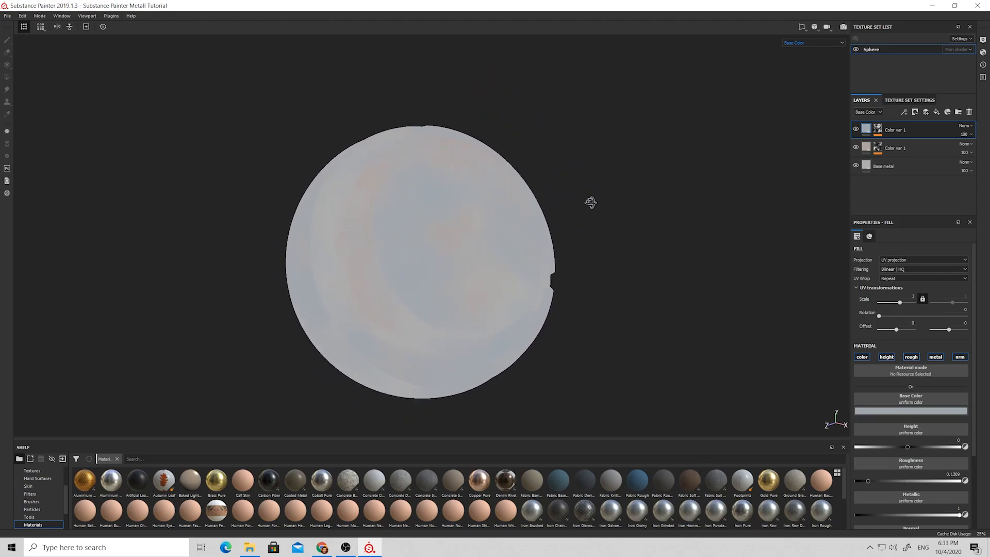
{"action": "scroll", "coordinate": [393, 268], "scroll_direction": "up", "scroll_amount": 6}
{"action": "left_click_drag", "start_coordinate": [389, 258], "coordinate": [549, 247], "text": "alt"}
{"action": "scroll", "coordinate": [462, 263], "scroll_direction": "down", "scroll_amount": 3}
{"action": "left_click_drag", "start_coordinate": [462, 263], "coordinate": [586, 225], "text": "alt"}
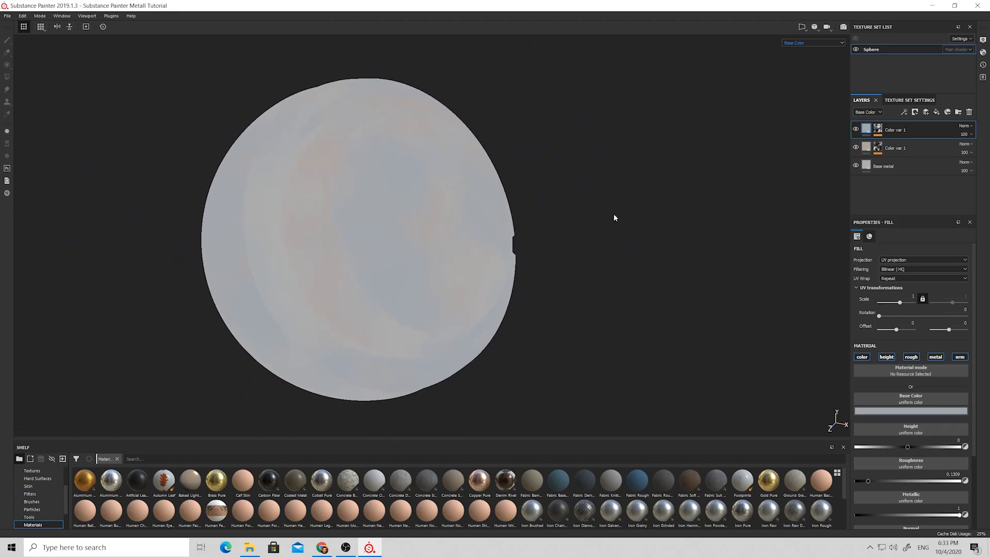
{"action": "left_click_drag", "start_coordinate": [511, 191], "coordinate": [464, 206], "text": "alt"}
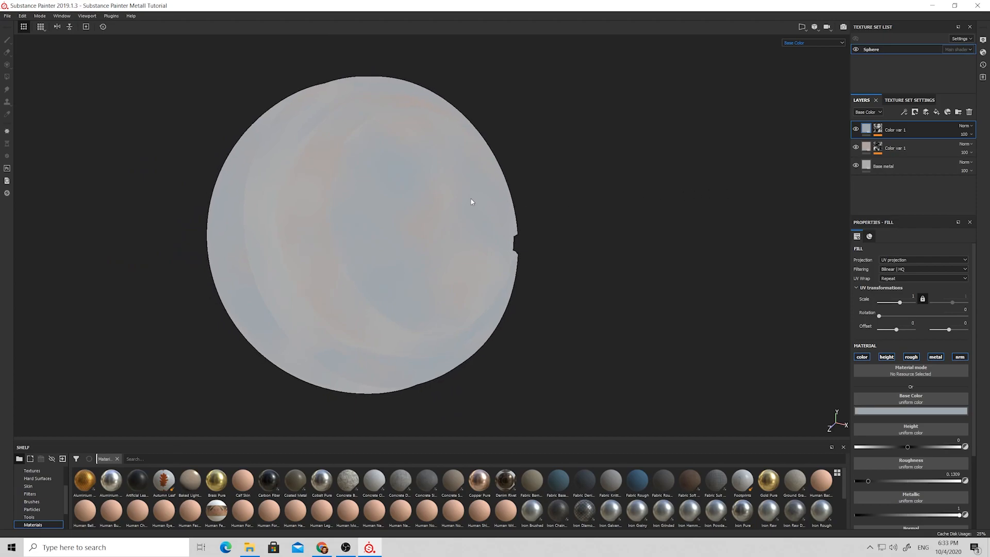
{"action": "left_click", "coordinate": [803, 42]}
{"action": "left_click", "coordinate": [800, 53]}
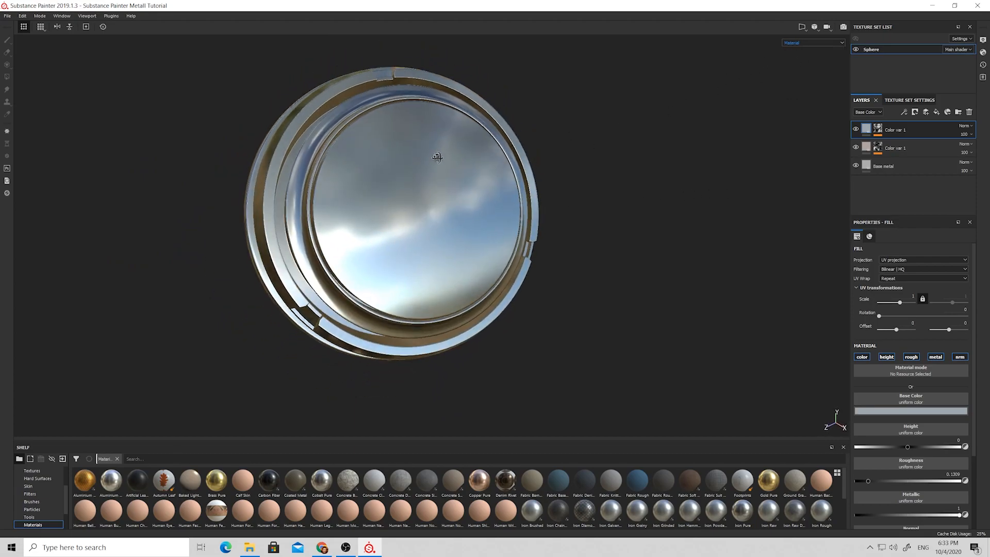
Step: Set the roughness of the upper Color var 1 layer to 0.2545 and judge the reflections from several angles
{"action": "left_click_drag", "start_coordinate": [877, 481], "coordinate": [881, 481]}
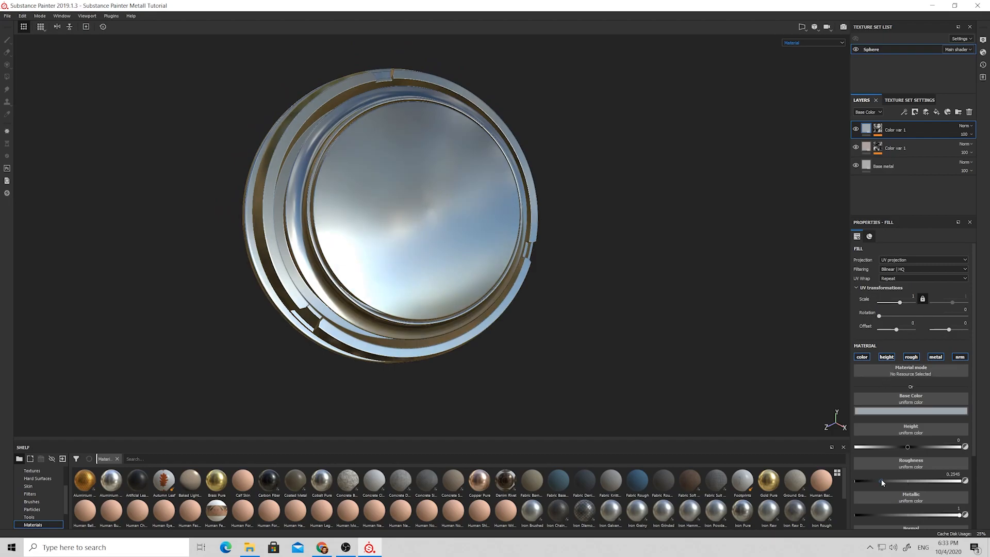
{"action": "left_click_drag", "start_coordinate": [392, 289], "coordinate": [357, 303], "text": "alt"}
{"action": "right_click_drag", "start_coordinate": [358, 303], "coordinate": [438, 227], "text": "alt"}
{"action": "left_click_drag", "start_coordinate": [438, 227], "coordinate": [518, 210], "text": "alt"}
{"action": "right_click_drag", "start_coordinate": [518, 210], "coordinate": [464, 227], "text": "alt"}
{"action": "left_click_drag", "start_coordinate": [464, 227], "coordinate": [511, 147], "text": "alt"}
Step: Check the Roughness channel on its own, then inspect the sphere again in the material view
{"action": "left_click", "coordinate": [810, 43]}
{"action": "left_click", "coordinate": [798, 75]}
{"action": "left_click", "coordinate": [804, 43]}
{"action": "left_click", "coordinate": [795, 56]}
{"action": "right_click_drag", "start_coordinate": [511, 147], "coordinate": [497, 153], "text": "alt"}
{"action": "left_click_drag", "start_coordinate": [497, 154], "coordinate": [512, 164], "text": "alt"}
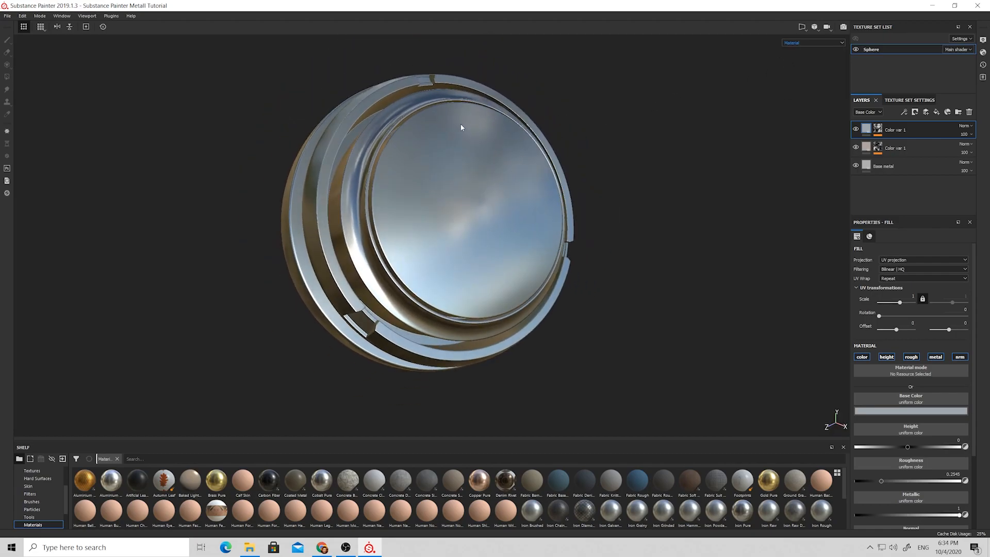
Step: Create a Darker edges layer at the top of the stack from a Base metal copy, with a darker grey base color
{"action": "left_click", "coordinate": [896, 166]}
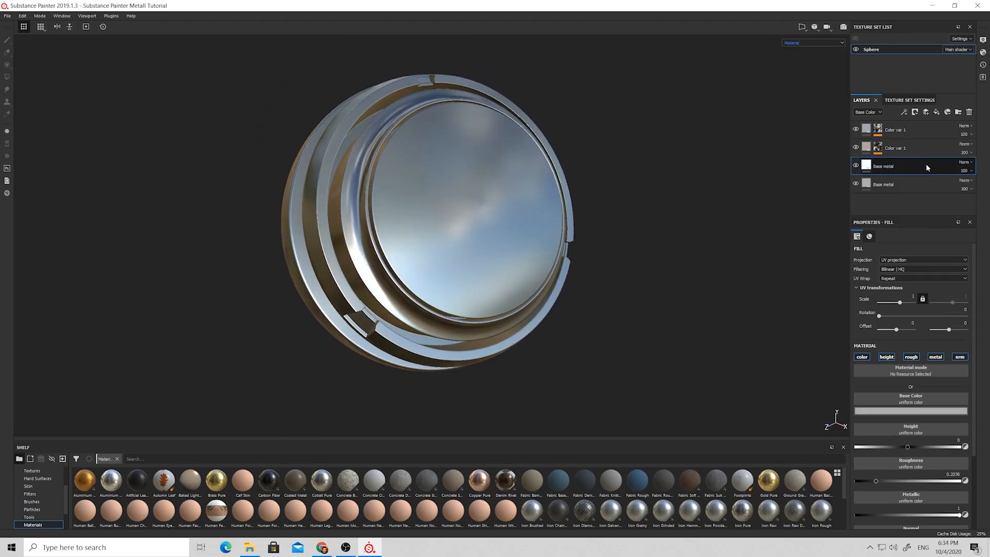
{"action": "key", "text": "ctrl+d"}
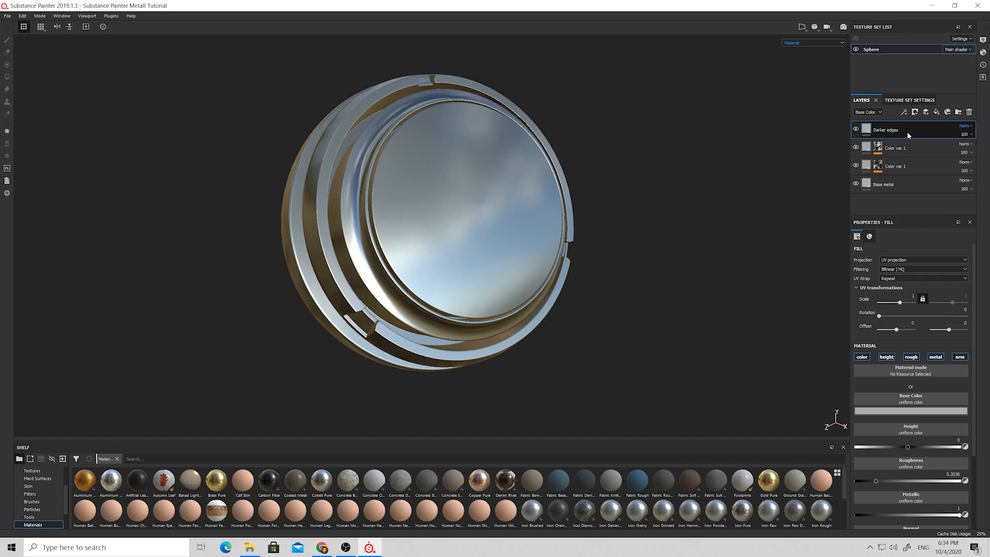
{"action": "left_click", "coordinate": [910, 411]}
{"action": "left_click_drag", "start_coordinate": [981, 460], "coordinate": [981, 468]}
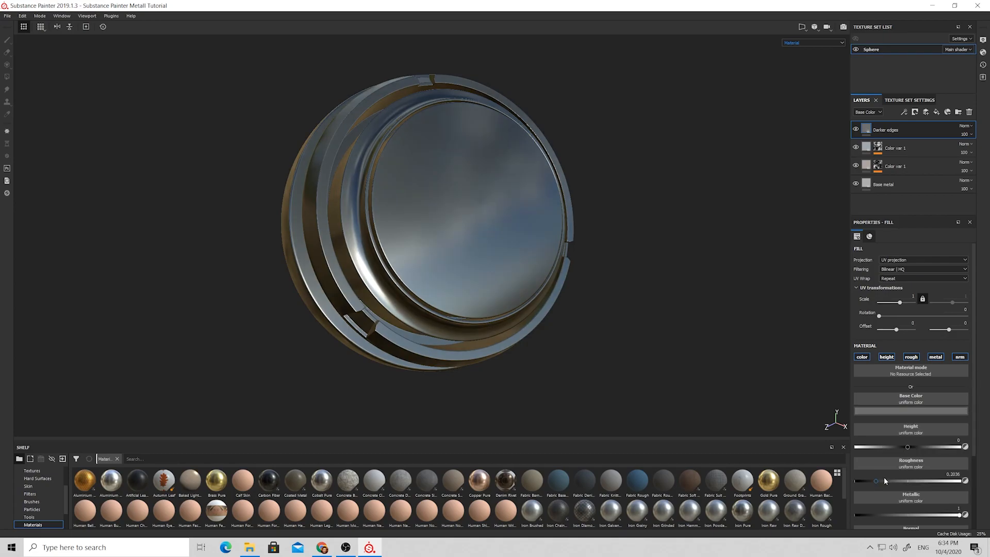
Step: Set the Darker edges roughness to 0.12 and give the layer a black mask driven by a Curvature generator
{"action": "left_click", "coordinate": [865, 480]}
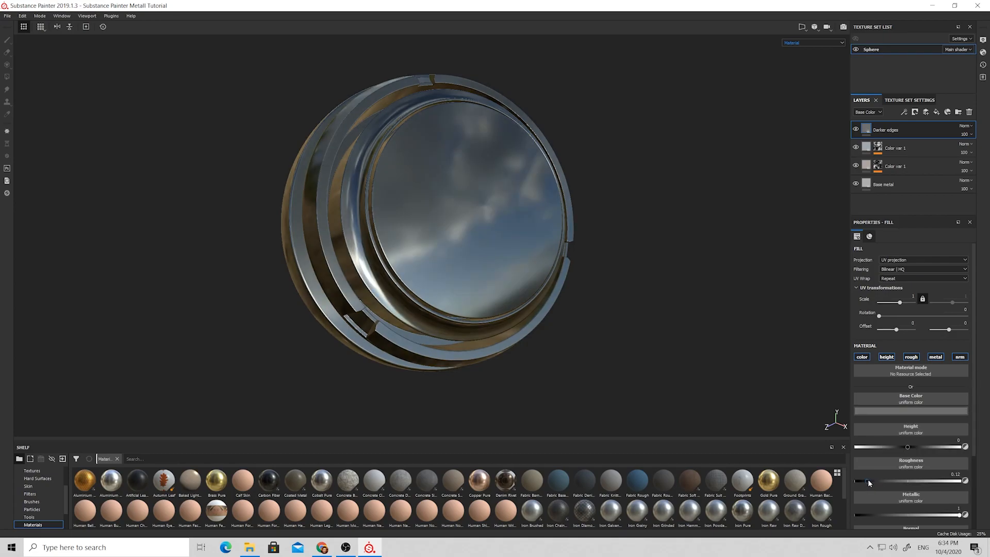
{"action": "left_click", "coordinate": [915, 112]}
{"action": "left_click", "coordinate": [919, 127]}
{"action": "left_click", "coordinate": [904, 112]}
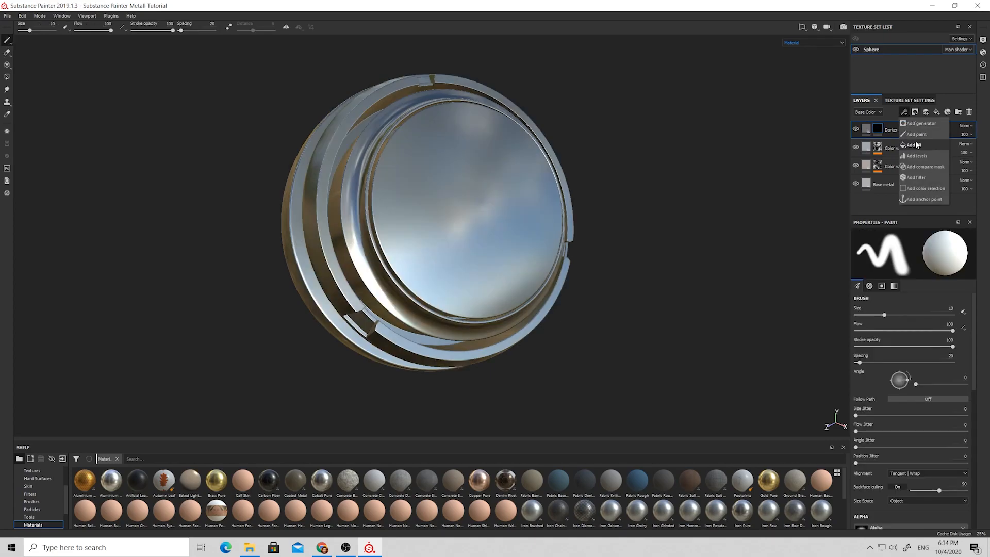
{"action": "left_click", "coordinate": [921, 123]}
{"action": "left_click", "coordinate": [949, 251]}
{"action": "left_click", "coordinate": [977, 276]}
Step: Display the Darker edges mask, slightly raise the Curvature generator's Global Blur, and check the softened edges in the material view
{"action": "left_click_drag", "start_coordinate": [432, 242], "coordinate": [385, 226], "text": "alt"}
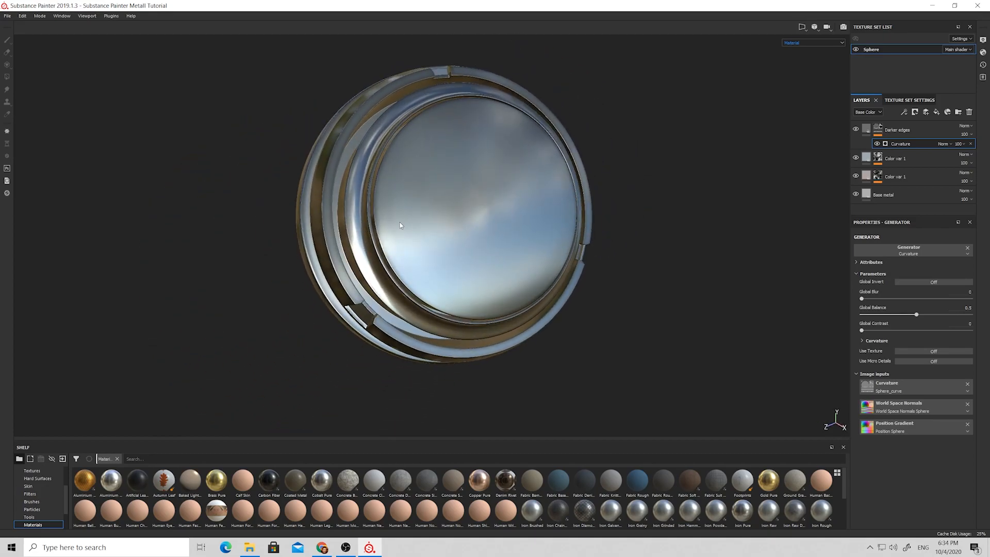
{"action": "scroll", "coordinate": [462, 181], "scroll_direction": "up", "scroll_amount": 10}
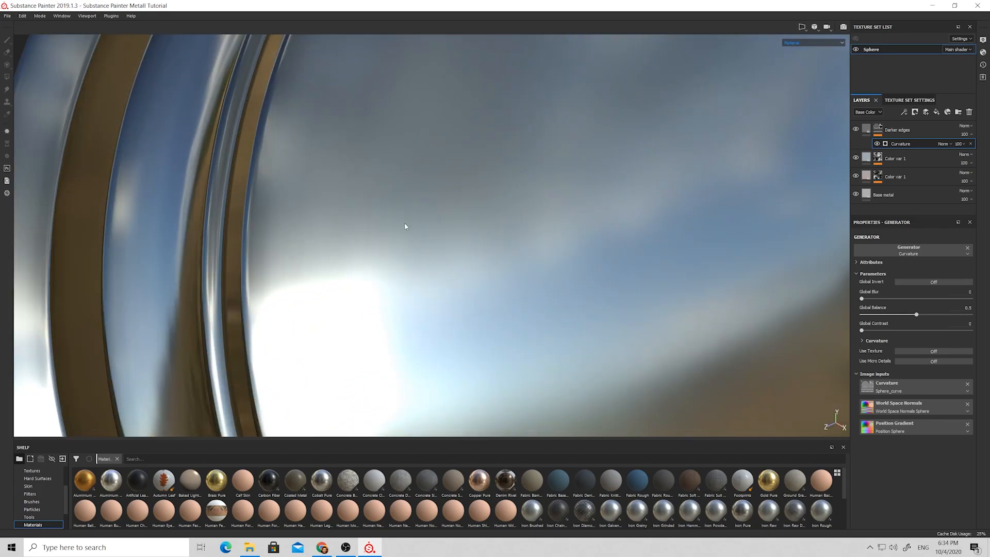
{"action": "left_click", "coordinate": [878, 129], "text": "alt"}
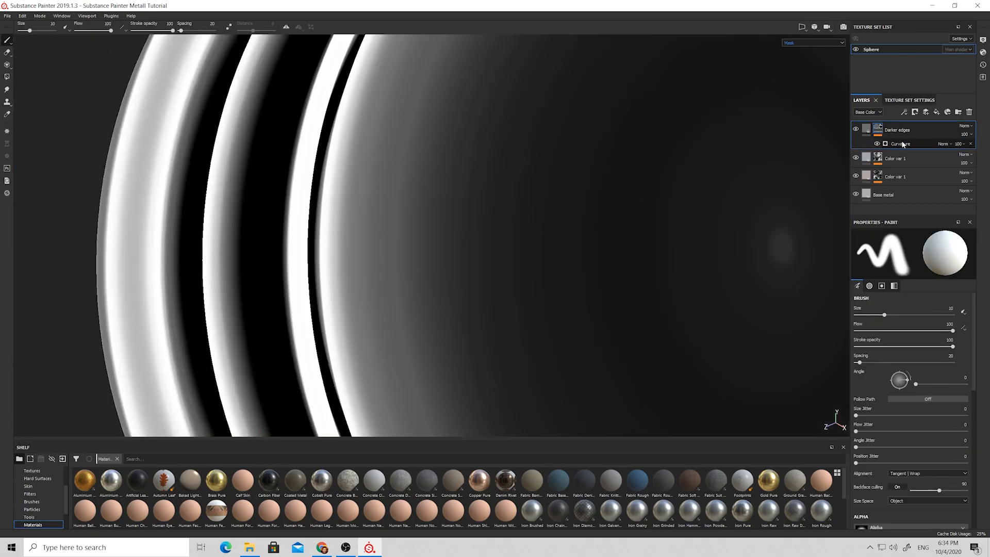
{"action": "left_click", "coordinate": [901, 144]}
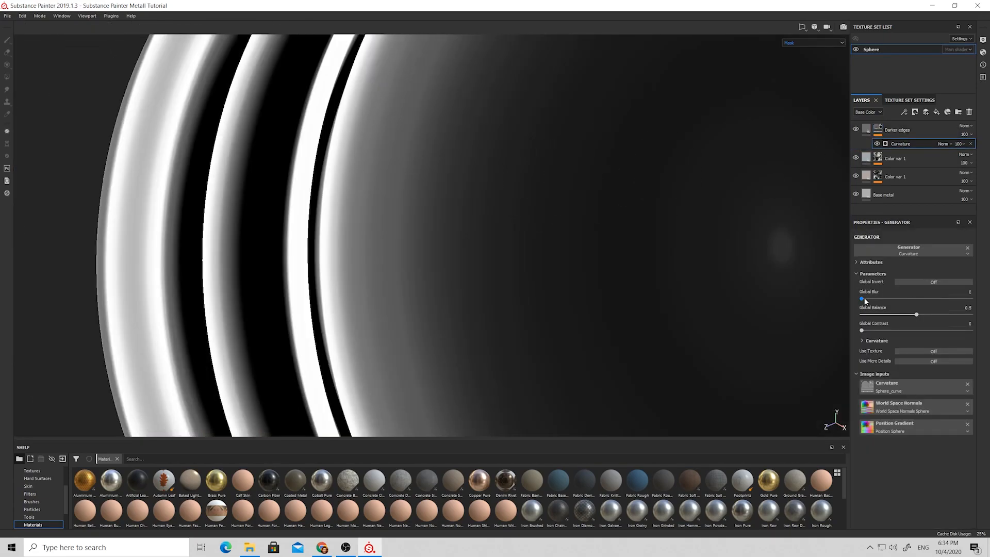
{"action": "left_click_drag", "start_coordinate": [862, 299], "coordinate": [880, 298]}
{"action": "scroll", "coordinate": [560, 299], "scroll_direction": "down", "scroll_amount": 5}
{"action": "left_click_drag", "start_coordinate": [557, 293], "coordinate": [524, 242], "text": "alt"}
{"action": "left_click", "coordinate": [867, 133]}
{"action": "left_click_drag", "start_coordinate": [552, 213], "coordinate": [491, 256], "text": "alt"}
{"action": "scroll", "coordinate": [479, 246], "scroll_direction": "down", "scroll_amount": 3}
Step: Examine the darkened edges in the Base Color channel from the side
{"action": "left_click", "coordinate": [803, 44]}
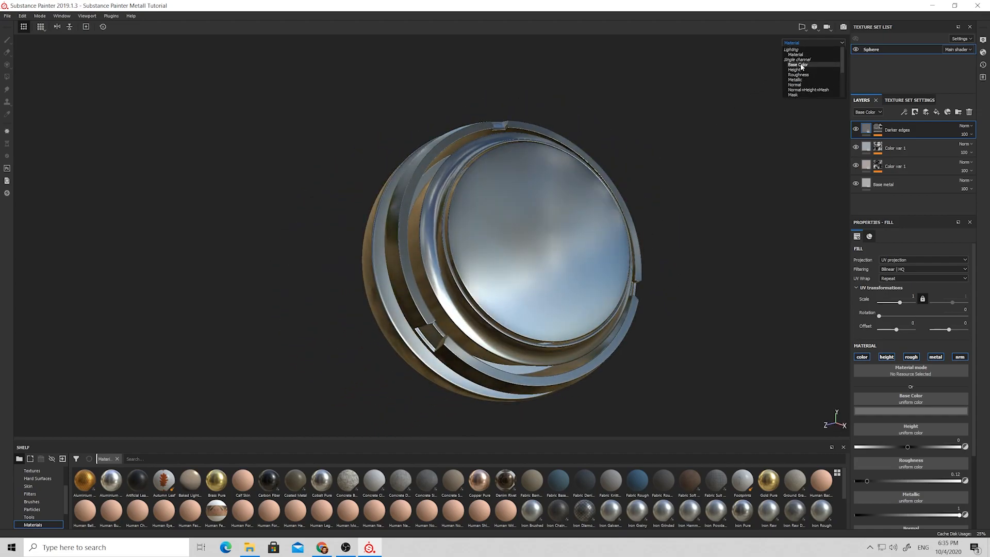
{"action": "left_click", "coordinate": [802, 66]}
{"action": "mouse_move", "coordinate": [571, 192]}
{"action": "left_mouse_down", "text": "alt"}
{"action": "mouse_move", "coordinate": [482, 223]}
{"action": "mouse_move", "coordinate": [601, 184]}
{"action": "mouse_move", "coordinate": [679, 187]}
{"action": "mouse_move", "coordinate": [388, 244]}
{"action": "mouse_move", "coordinate": [333, 234]}
{"action": "mouse_move", "coordinate": [381, 230]}
{"action": "left_mouse_up", "text": "alt"}
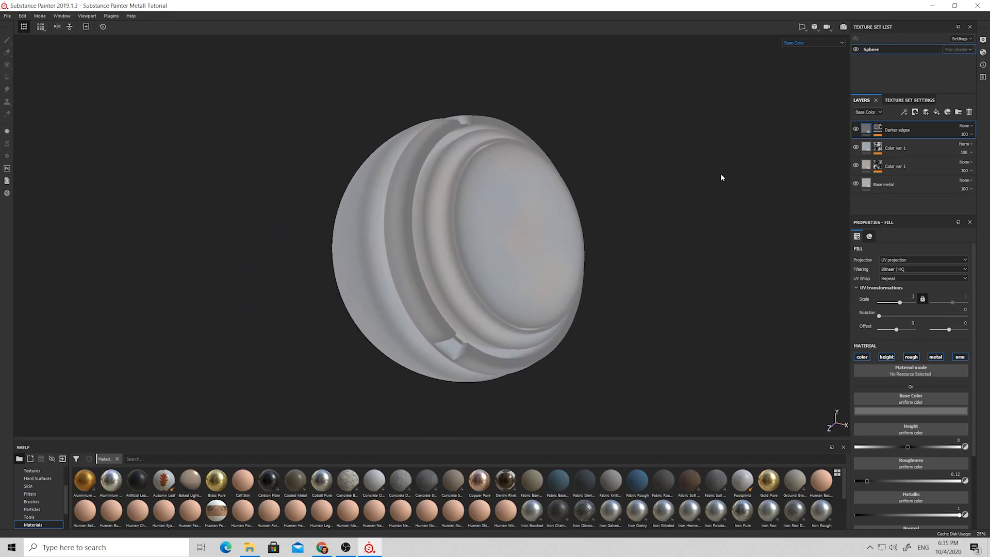
Step: Add a Dirt generator above Curvature in the Darker edges mask
{"action": "left_click", "coordinate": [878, 128]}
{"action": "scroll", "coordinate": [396, 262], "scroll_direction": "up", "scroll_amount": 2}
{"action": "mouse_move", "coordinate": [396, 263]}
{"action": "left_mouse_down", "text": "alt"}
{"action": "mouse_move", "coordinate": [490, 195]}
{"action": "mouse_move", "coordinate": [361, 263]}
{"action": "left_mouse_up", "text": "alt"}
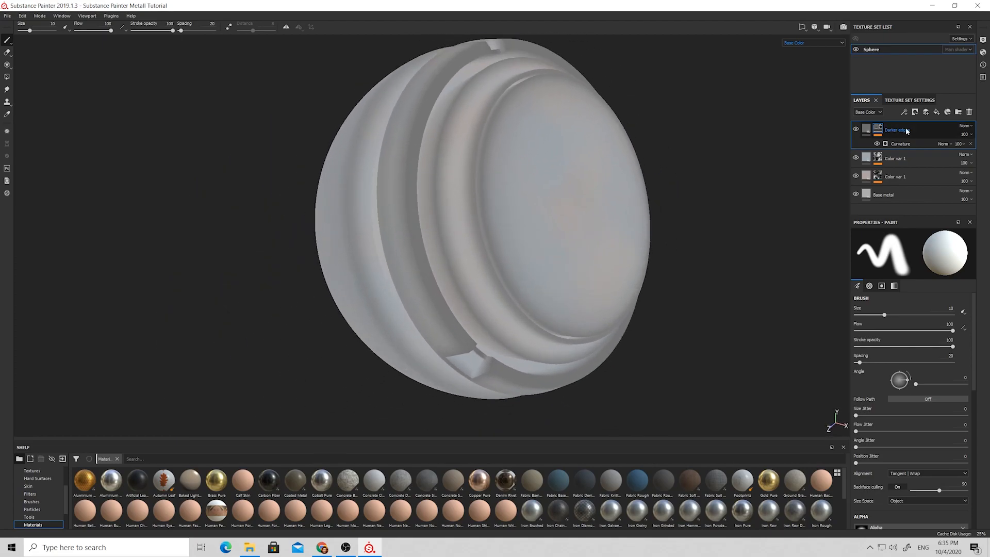
{"action": "left_click", "coordinate": [904, 112]}
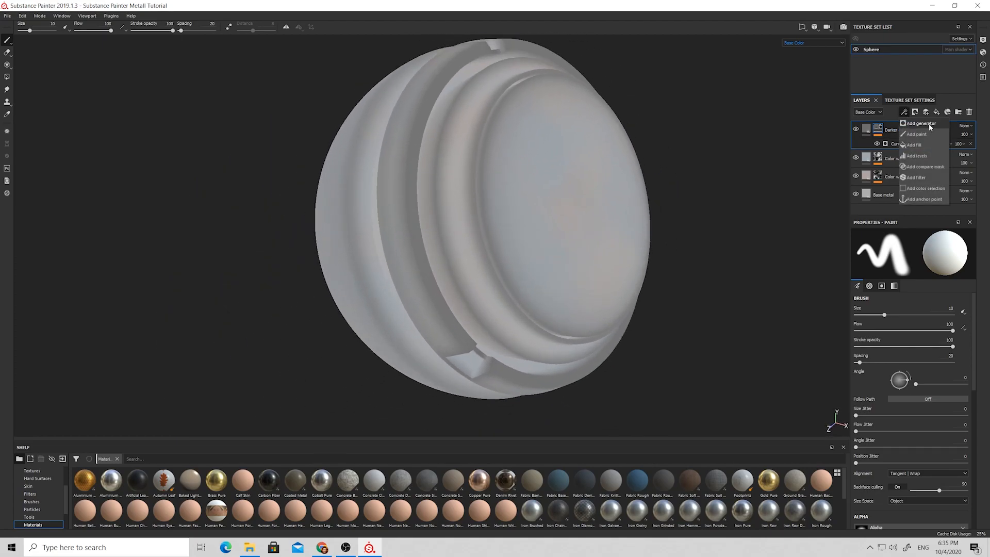
{"action": "left_click", "coordinate": [929, 122]}
{"action": "left_click", "coordinate": [918, 248]}
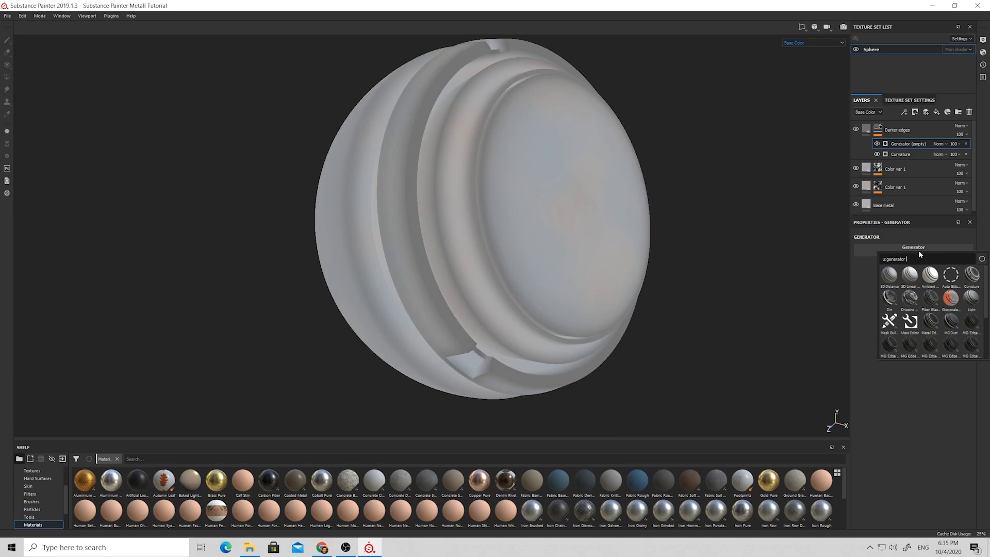
{"action": "left_click", "coordinate": [888, 299]}
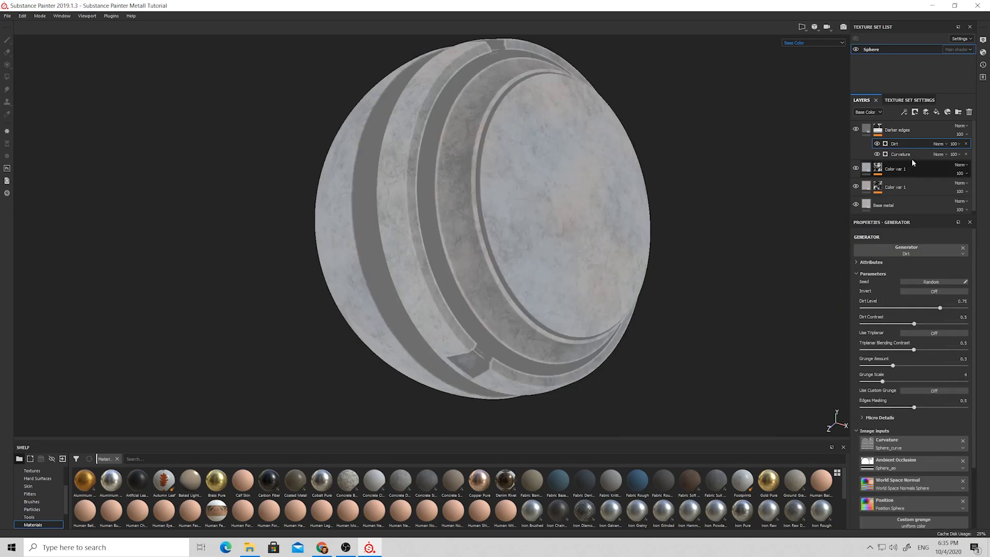
Step: With the mask displayed, set the Dirt generator's Grunge Amount to 0 and Dirt Level to 0.58
{"action": "left_click", "coordinate": [877, 129], "text": "alt"}
{"action": "left_click", "coordinate": [898, 144]}
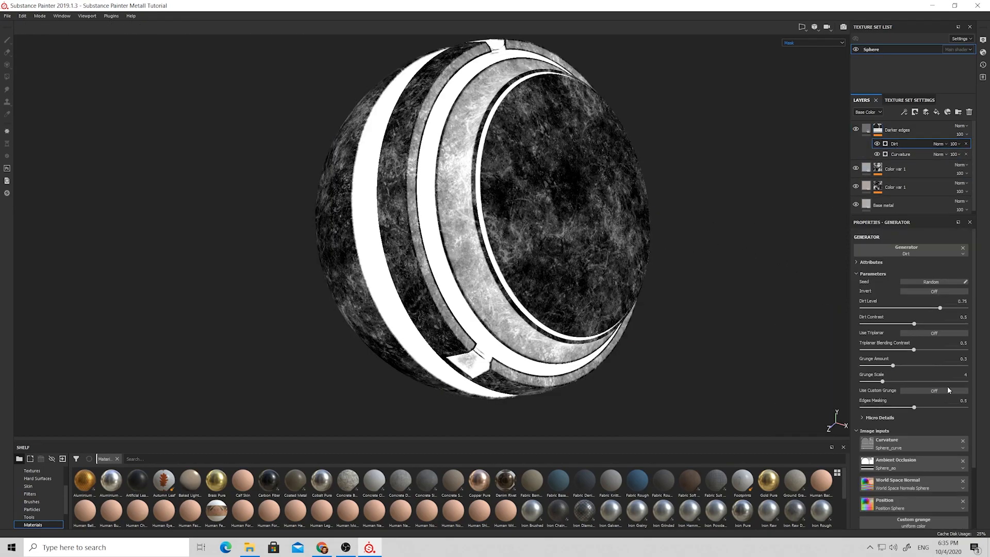
{"action": "left_click_drag", "start_coordinate": [888, 366], "coordinate": [649, 359]}
{"action": "left_click_drag", "start_coordinate": [940, 308], "coordinate": [923, 308]}
{"action": "mouse_move", "coordinate": [495, 257]}
{"action": "left_mouse_down", "text": "alt"}
{"action": "mouse_move", "coordinate": [516, 260]}
{"action": "mouse_move", "coordinate": [495, 271]}
{"action": "left_mouse_up", "text": "alt"}
{"action": "left_click_drag", "start_coordinate": [400, 319], "coordinate": [430, 315], "text": "alt"}
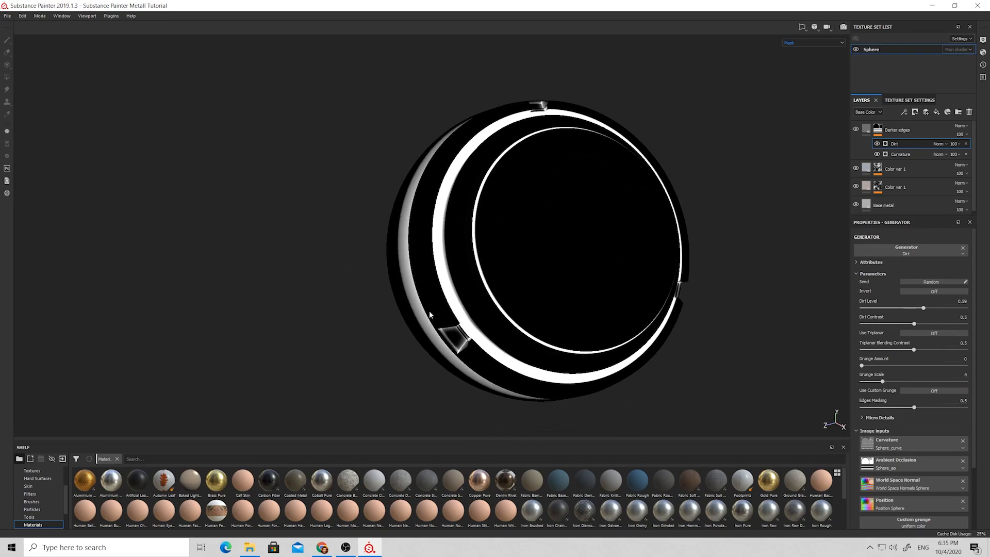
Step: Blend the Dirt generator over Curvature with the Lighten mode and check the edges in Base Color
{"action": "left_click", "coordinate": [939, 144]}
{"action": "left_click", "coordinate": [947, 207]}
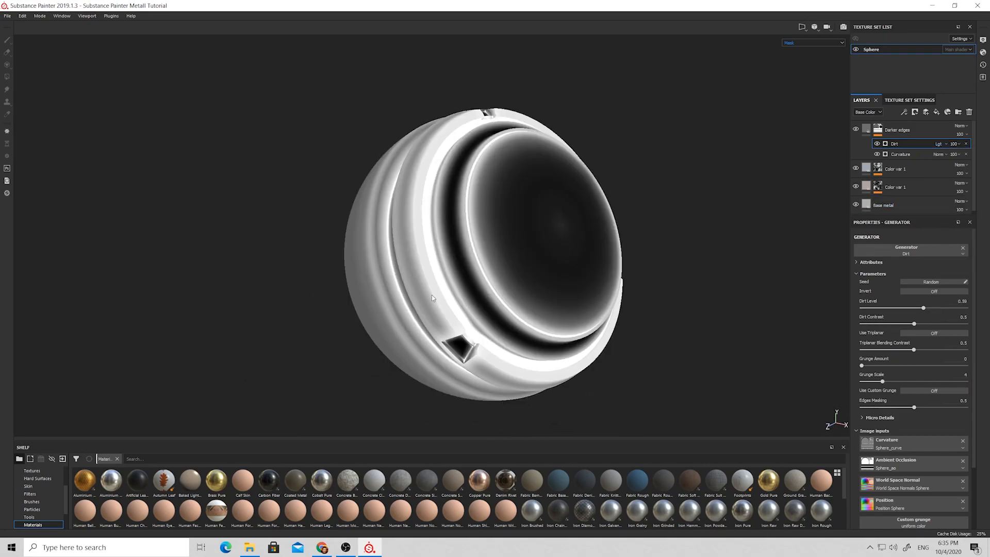
{"action": "mouse_move", "coordinate": [578, 214]}
{"action": "left_mouse_down", "text": "alt"}
{"action": "mouse_move", "coordinate": [689, 181]}
{"action": "mouse_move", "coordinate": [590, 217]}
{"action": "left_mouse_up", "text": "alt"}
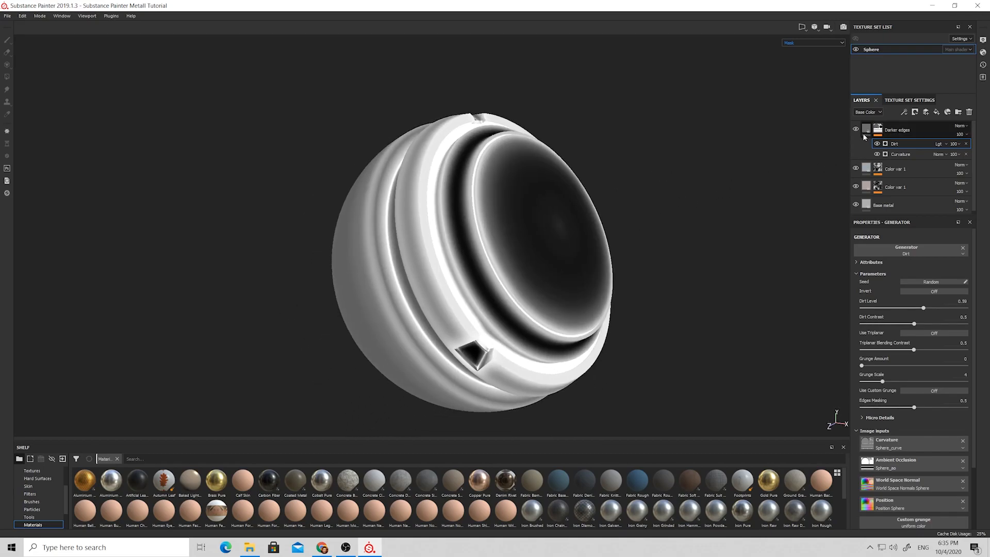
{"action": "left_click", "coordinate": [866, 130]}
{"action": "left_click_drag", "start_coordinate": [508, 235], "coordinate": [482, 244], "text": "alt"}
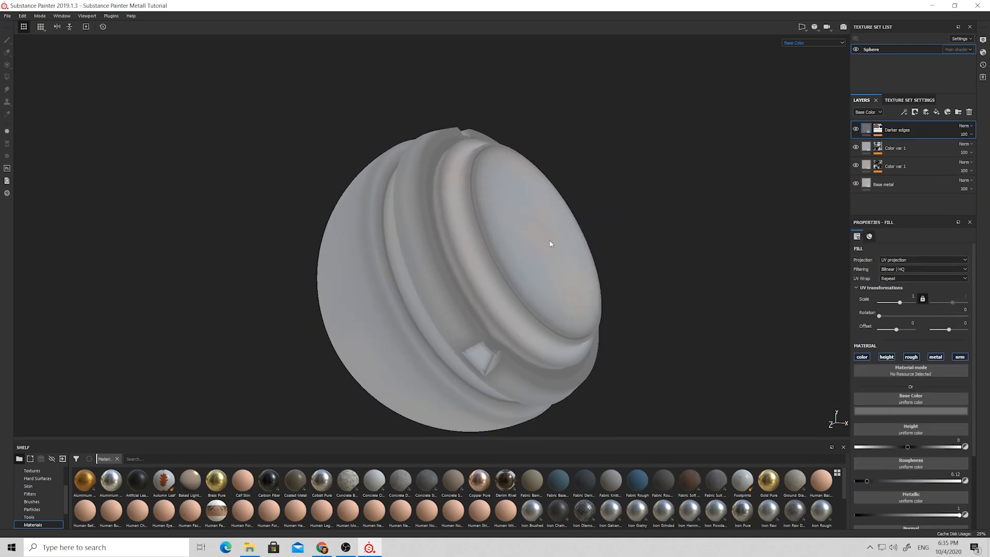
Step: Compare the edge effect in the material view and the Roughness channel, ending in the material view
{"action": "left_click", "coordinate": [802, 46]}
{"action": "left_click", "coordinate": [800, 56]}
{"action": "left_click_drag", "start_coordinate": [513, 209], "coordinate": [750, 117], "text": "alt"}
{"action": "left_click", "coordinate": [879, 132]}
{"action": "left_click", "coordinate": [797, 66]}
{"action": "mouse_move", "coordinate": [622, 181]}
{"action": "left_mouse_down", "text": "alt"}
{"action": "mouse_move", "coordinate": [603, 199]}
{"action": "mouse_move", "coordinate": [588, 181]}
{"action": "mouse_move", "coordinate": [630, 184]}
{"action": "left_mouse_up", "text": "alt"}
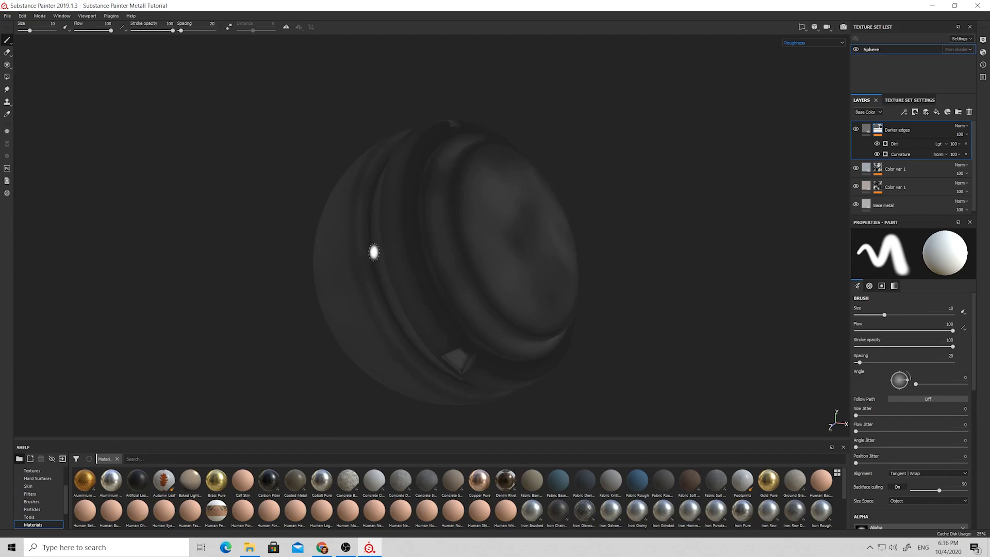
{"action": "left_click", "coordinate": [796, 43]}
{"action": "left_click", "coordinate": [794, 52]}
{"action": "left_click_drag", "start_coordinate": [567, 196], "coordinate": [526, 174], "text": "alt"}
{"action": "left_click", "coordinate": [867, 128]}
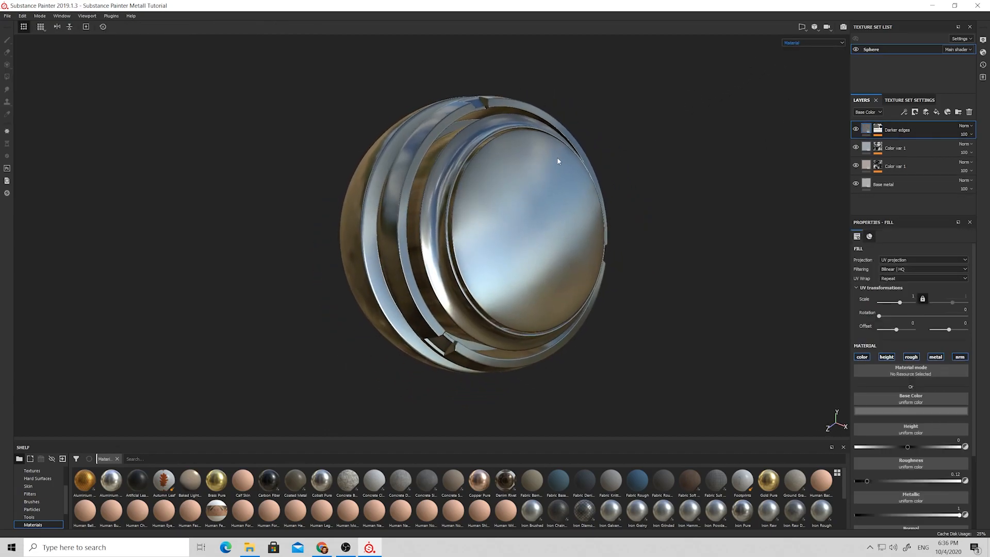
{"action": "middle_click_drag", "start_coordinate": [557, 160], "coordinate": [540, 157], "text": "alt"}
{"action": "left_click_drag", "start_coordinate": [540, 158], "coordinate": [521, 149], "text": "alt"}
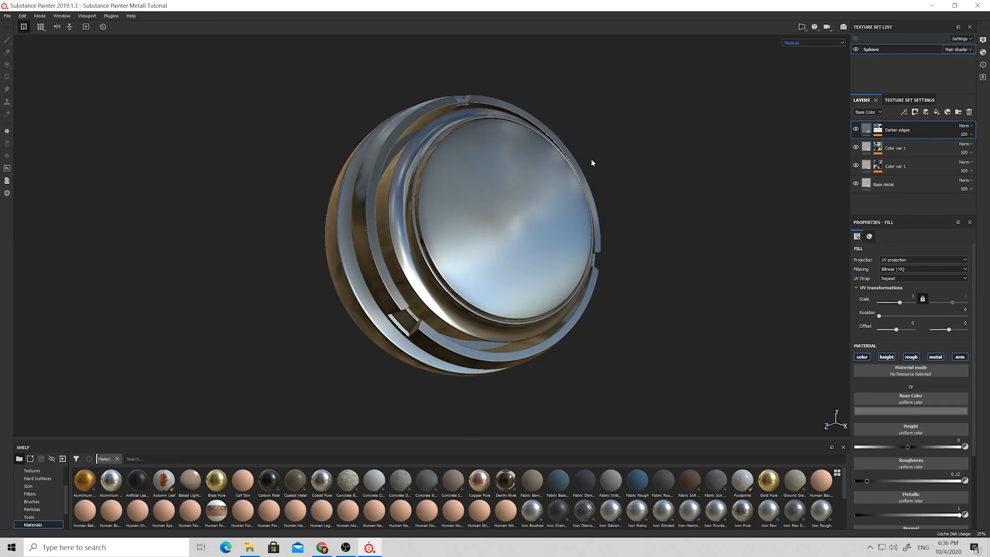
Step: Duplicate the upper Color var 1 above Darker edges as Color var 3, and rename the original Color var 2
{"action": "left_click", "coordinate": [914, 148]}
{"action": "left_click_drag", "start_coordinate": [903, 131], "coordinate": [913, 131], "text": "ctrl"}
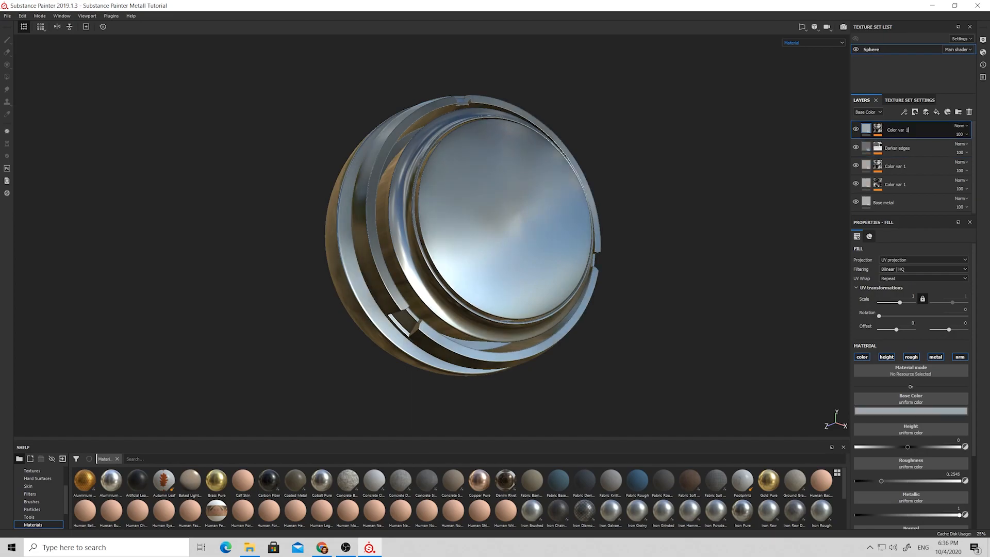
{"action": "type", "text": "3"}
{"action": "double_click", "coordinate": [897, 166]}
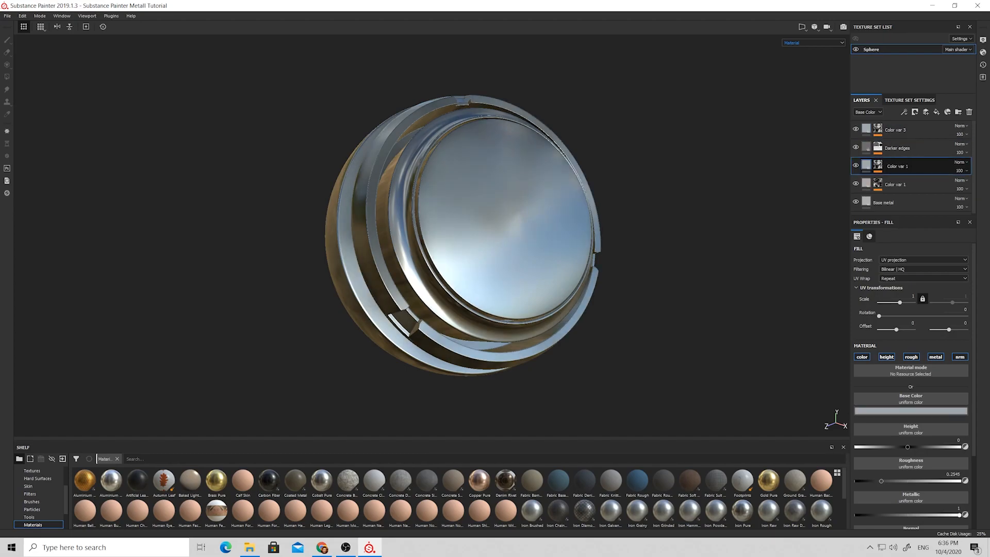
Step: Shift the hue of the Color var 3 base color to a different grey tint
{"action": "left_click", "coordinate": [869, 130]}
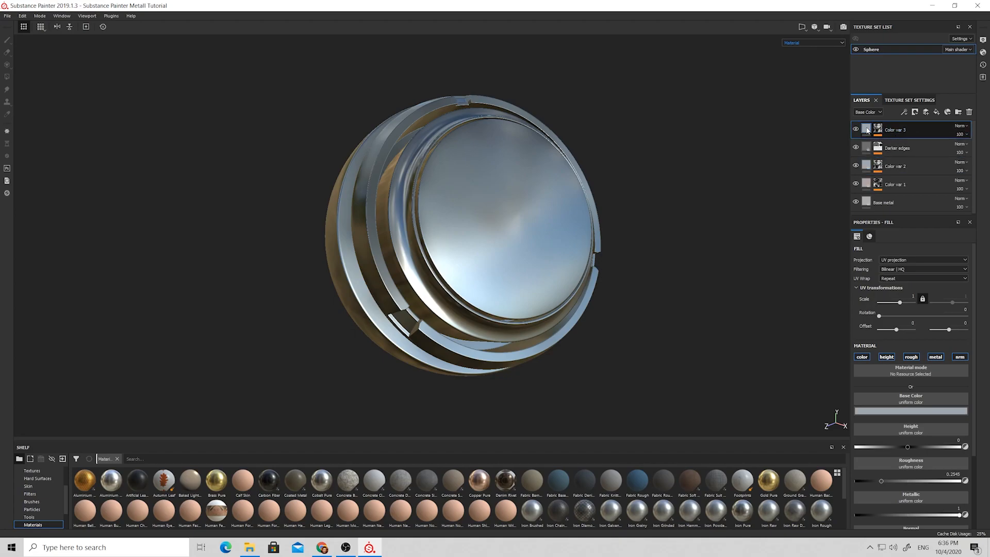
{"action": "left_click", "coordinate": [911, 411]}
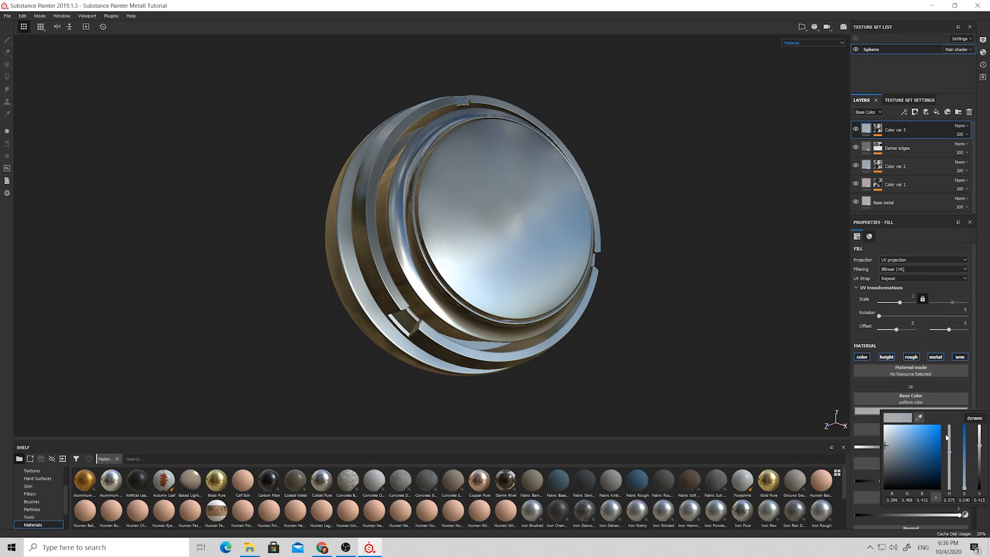
{"action": "left_click_drag", "start_coordinate": [947, 439], "coordinate": [950, 463]}
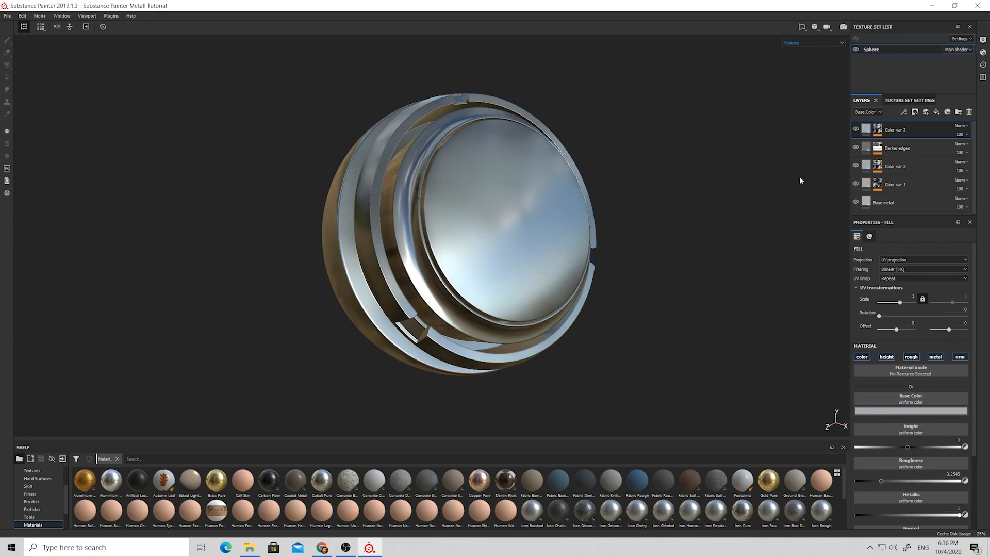
Step: Randomize the seed of BnW Spots 3 in the Color var 3 mask and check the material view
{"action": "left_click", "coordinate": [879, 128], "text": "alt"}
{"action": "scroll", "coordinate": [457, 231], "scroll_direction": "up", "scroll_amount": 1}
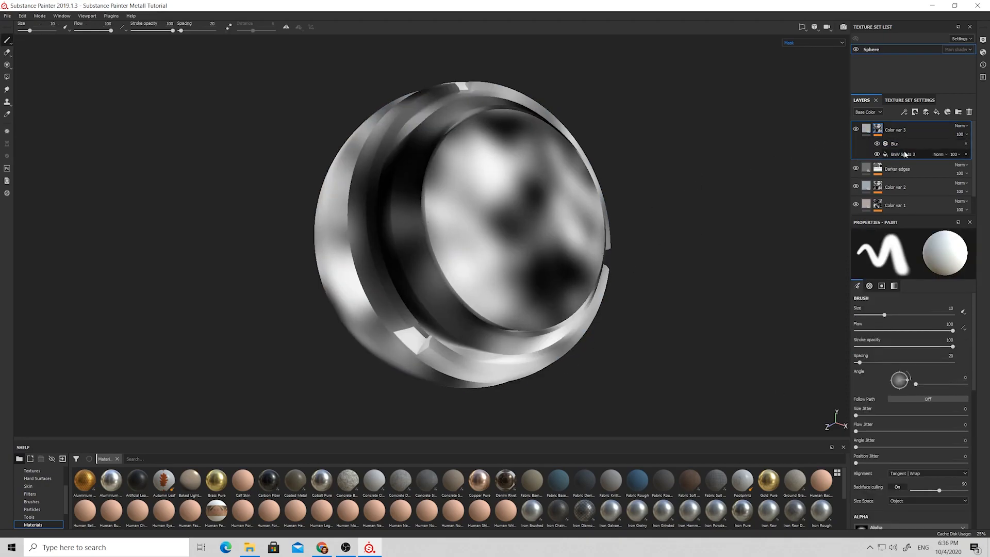
{"action": "left_click", "coordinate": [904, 154]}
{"action": "left_click", "coordinate": [934, 393]}
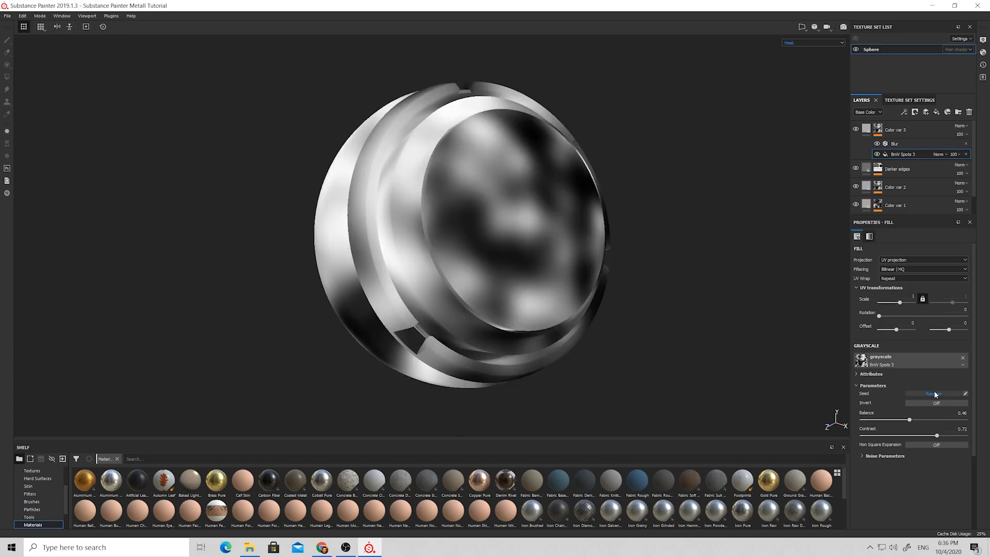
{"action": "left_click_drag", "start_coordinate": [639, 270], "coordinate": [590, 274], "text": "alt"}
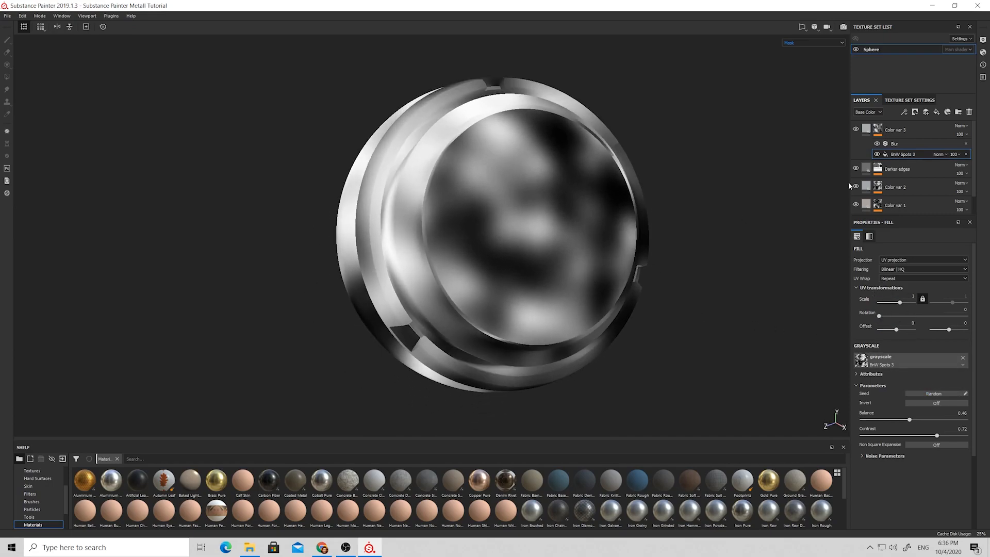
{"action": "left_click", "coordinate": [868, 131]}
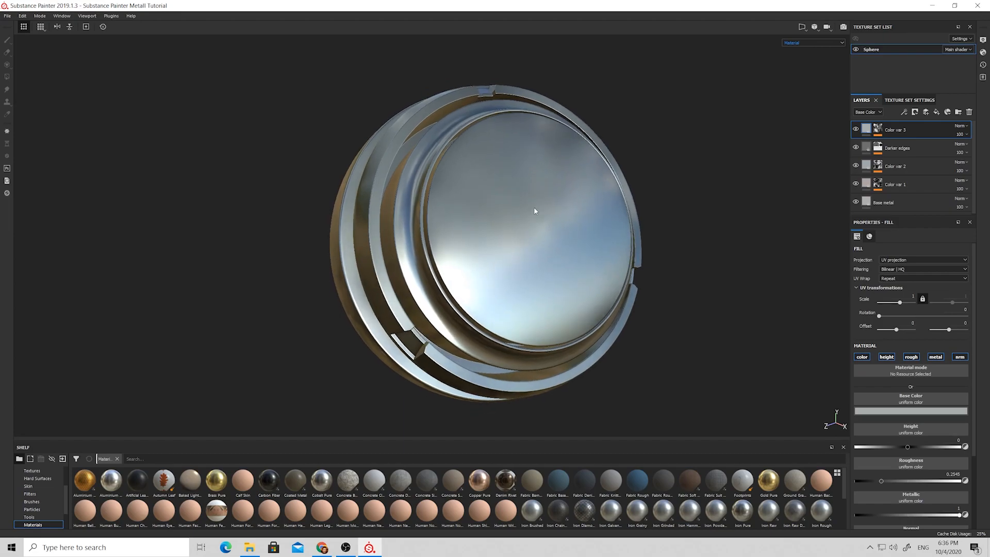
Step: Lower the opacity of BnW Spots 3 in the Color var 3 mask to about 48
{"action": "left_click", "coordinate": [878, 130]}
{"action": "left_click_drag", "start_coordinate": [475, 216], "coordinate": [469, 230], "text": "alt"}
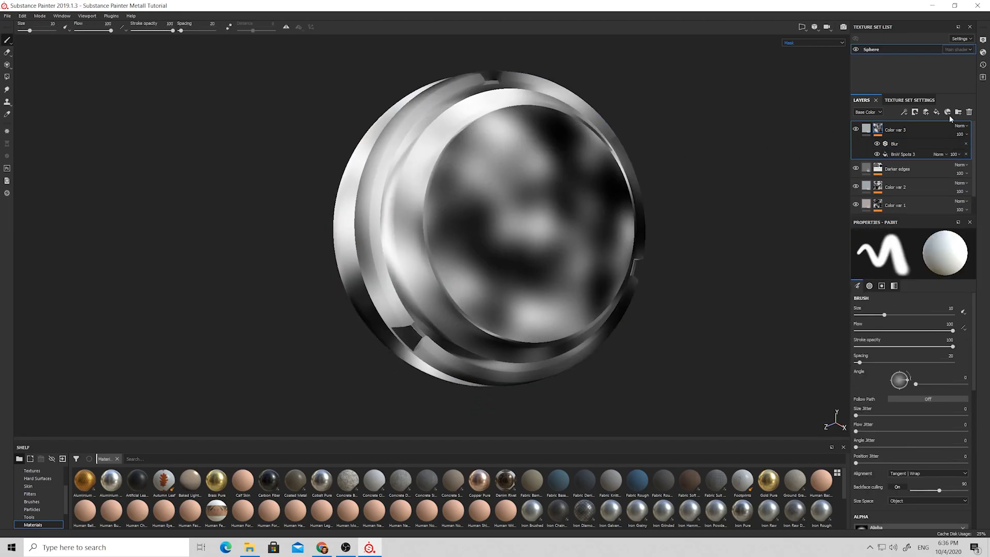
{"action": "left_click", "coordinate": [967, 168]}
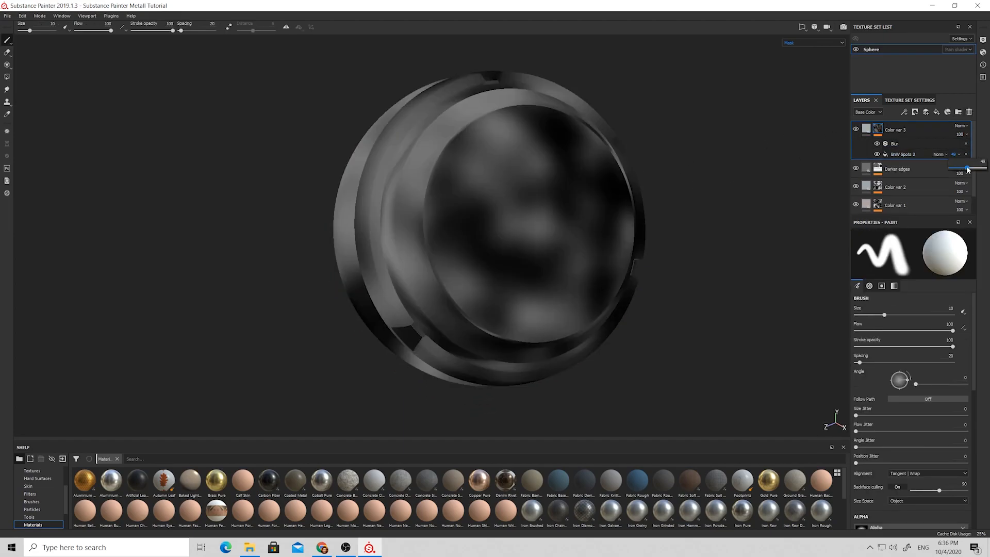
{"action": "left_click", "coordinate": [867, 132]}
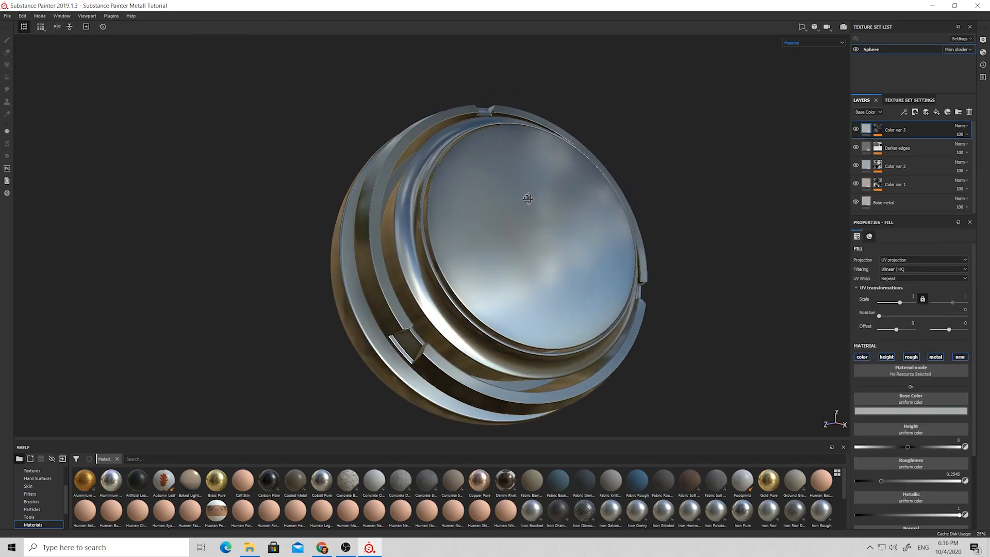
Step: Examine how the Color var 3 tint blends across the sphere in the Base Color channel
{"action": "left_click", "coordinate": [797, 44]}
{"action": "left_click", "coordinate": [798, 64]}
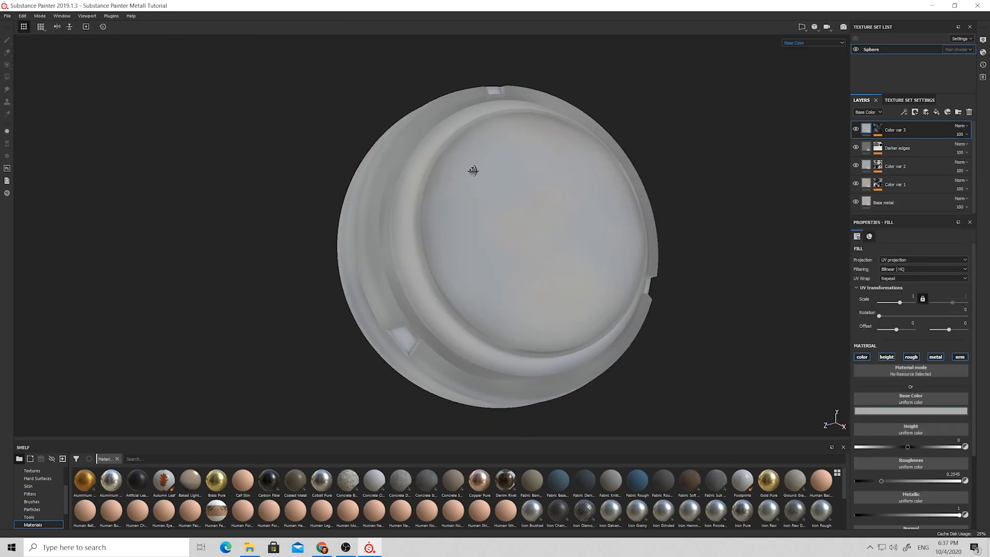
{"action": "left_click_drag", "start_coordinate": [409, 316], "coordinate": [472, 256], "text": "alt"}
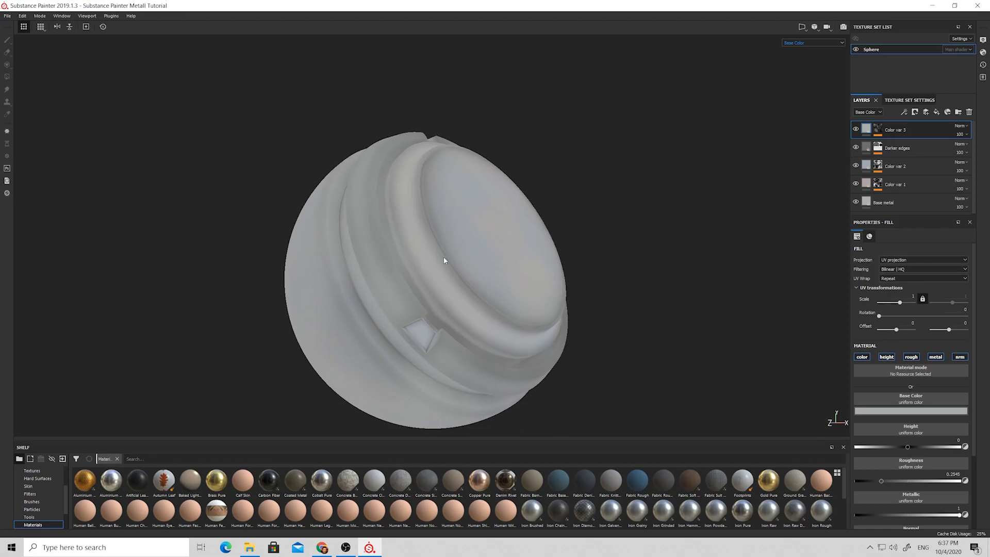
{"action": "mouse_move", "coordinate": [404, 249]}
{"action": "left_mouse_down", "text": "alt"}
{"action": "mouse_move", "coordinate": [508, 276]}
{"action": "mouse_move", "coordinate": [332, 296]}
{"action": "left_mouse_up", "text": "alt"}
{"action": "left_click", "coordinate": [877, 129]}
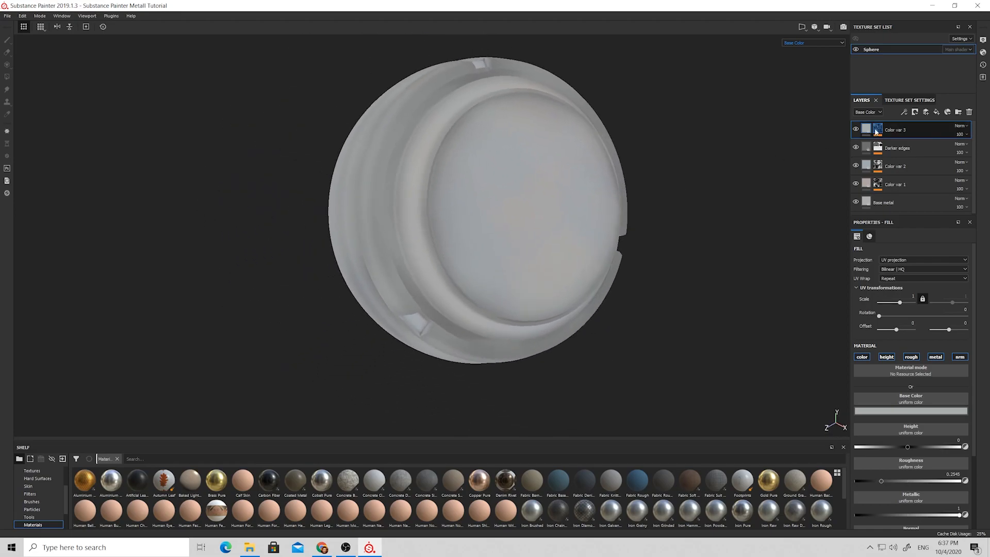
Step: Lower the opacity of BnW Spots 3 in the Color var 3 mask to 30 and check the tint around the sphere
{"action": "left_click", "coordinate": [926, 154]}
{"action": "left_click", "coordinate": [942, 155]}
{"action": "left_click", "coordinate": [954, 154]}
{"action": "left_click_drag", "start_coordinate": [967, 168], "coordinate": [961, 168]}
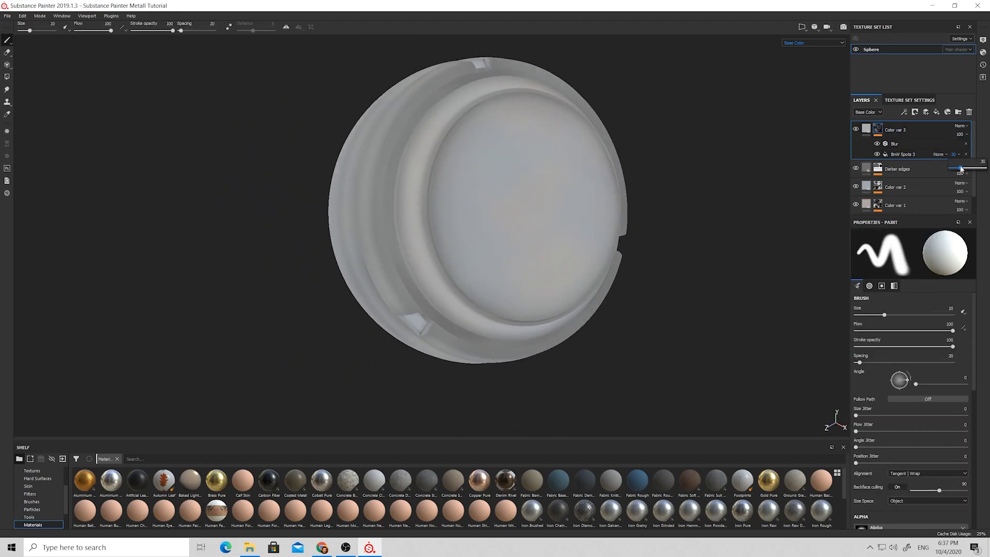
{"action": "left_click_drag", "start_coordinate": [570, 245], "coordinate": [479, 302], "text": "alt"}
{"action": "left_click_drag", "start_coordinate": [504, 367], "coordinate": [704, 266], "text": "alt"}
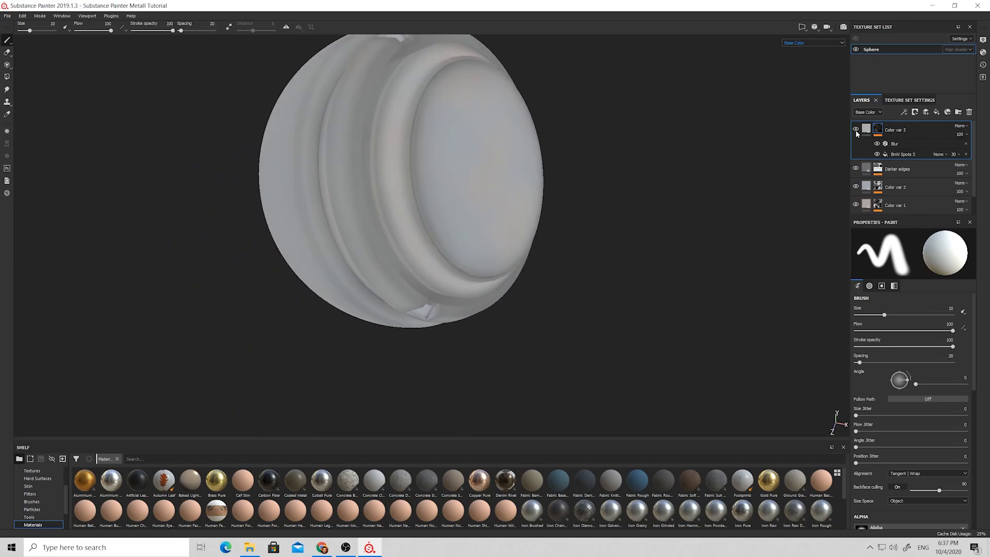
{"action": "left_click_drag", "start_coordinate": [818, 137], "coordinate": [784, 145], "text": "alt"}
{"action": "left_click", "coordinate": [908, 154]}
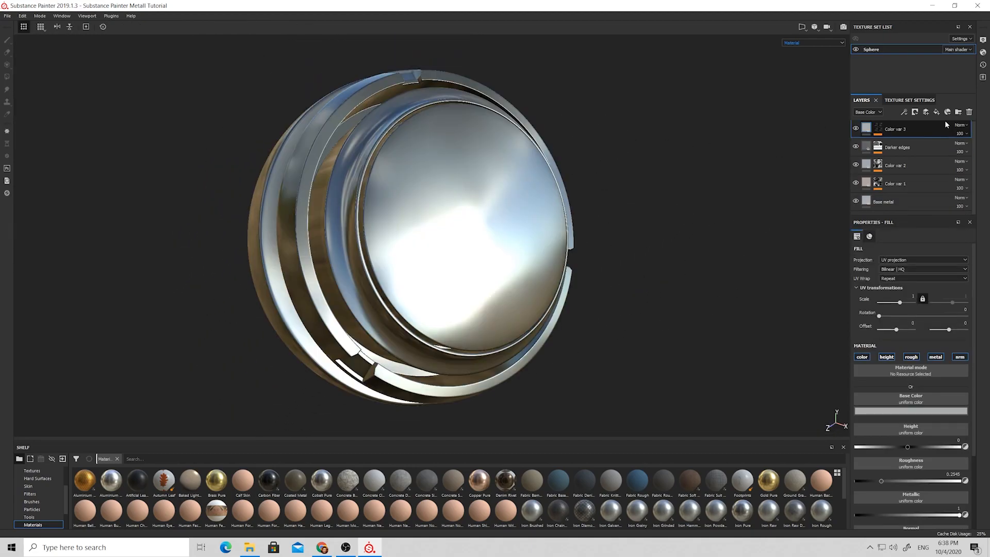
Step: Add a fill layer named Wear 1 above Color var 3 and set its Metallic to 1
{"action": "left_click", "coordinate": [937, 112]}
{"action": "double_click", "coordinate": [886, 129]}
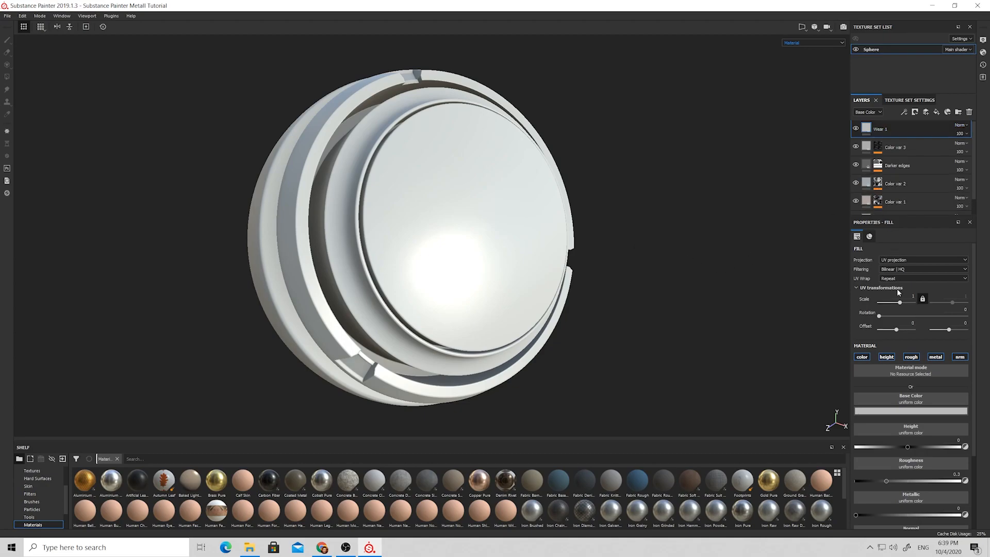
{"action": "scroll", "coordinate": [882, 372], "scroll_direction": "down", "scroll_amount": 3}
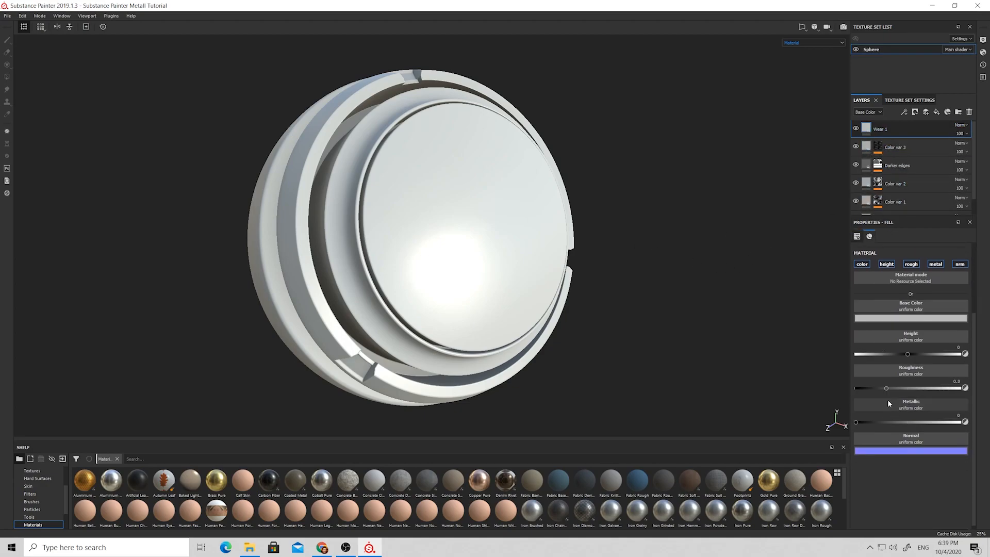
{"action": "left_click_drag", "start_coordinate": [875, 422], "coordinate": [960, 422]}
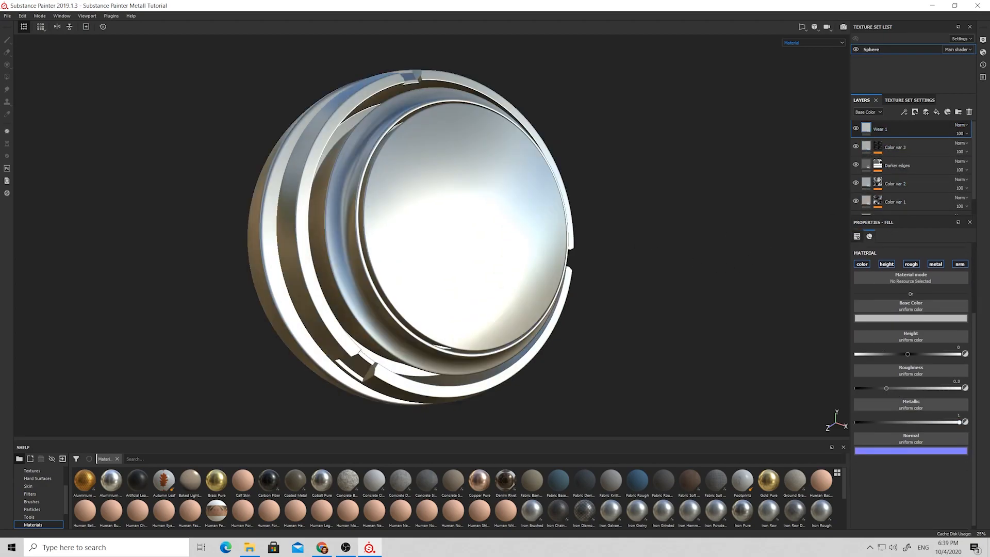
Step: Darken the Wear 1 base color to a neutral grey of about 0.102 and check it on the sphere
{"action": "left_click", "coordinate": [915, 321]}
{"action": "left_click_drag", "start_coordinate": [980, 344], "coordinate": [981, 378]}
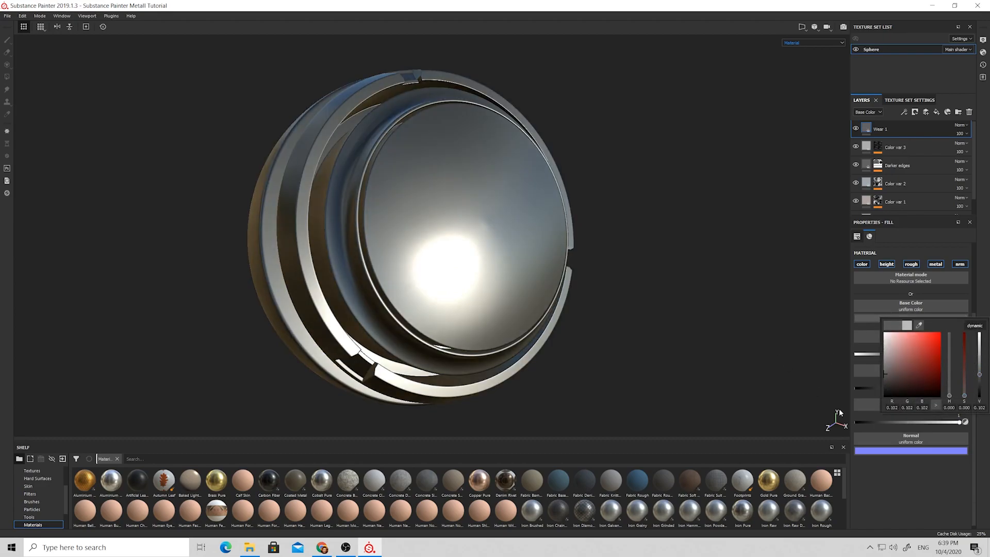
{"action": "left_click_drag", "start_coordinate": [658, 342], "coordinate": [526, 274], "text": "alt"}
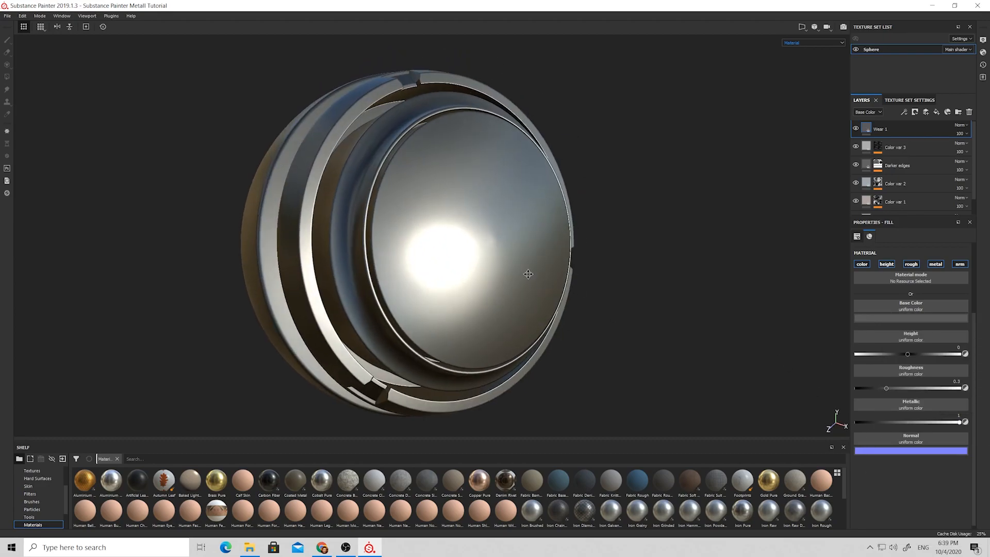
{"action": "middle_click_drag", "start_coordinate": [526, 275], "coordinate": [540, 267], "text": "alt"}
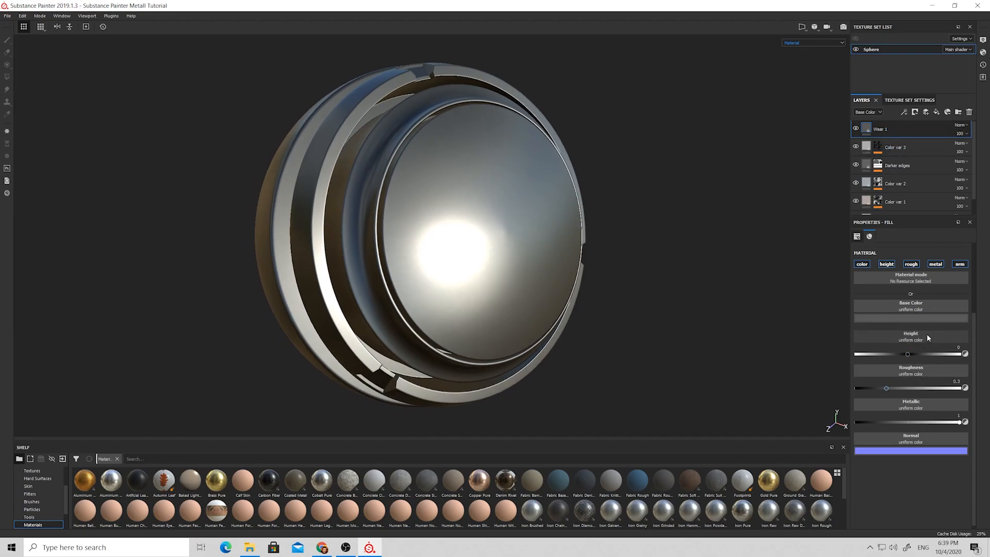
Step: Add a black mask to the Wear 1 layer and apply a Dirt generator to it
{"action": "left_click", "coordinate": [915, 112]}
{"action": "left_click", "coordinate": [922, 131]}
{"action": "left_click", "coordinate": [905, 113]}
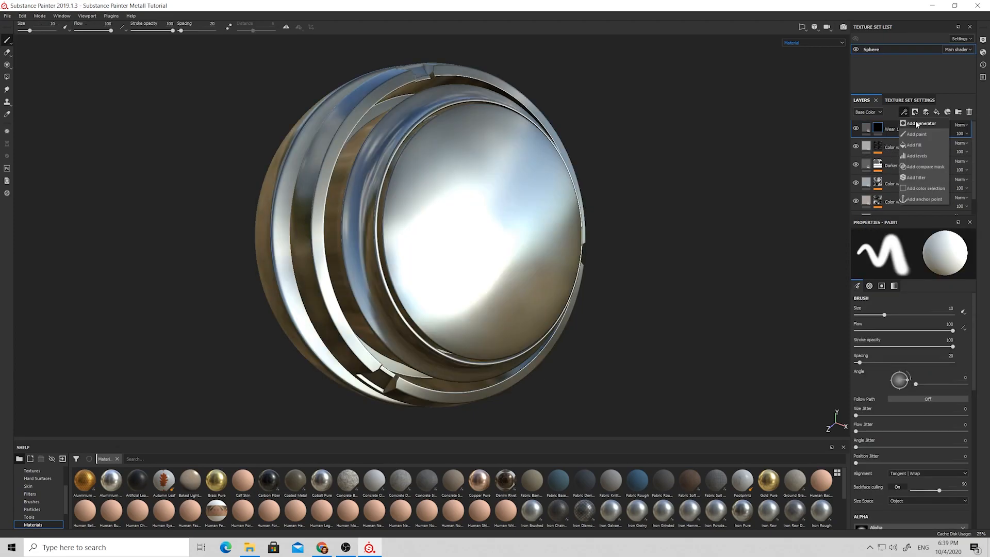
{"action": "left_click", "coordinate": [917, 125]}
{"action": "left_click", "coordinate": [923, 255]}
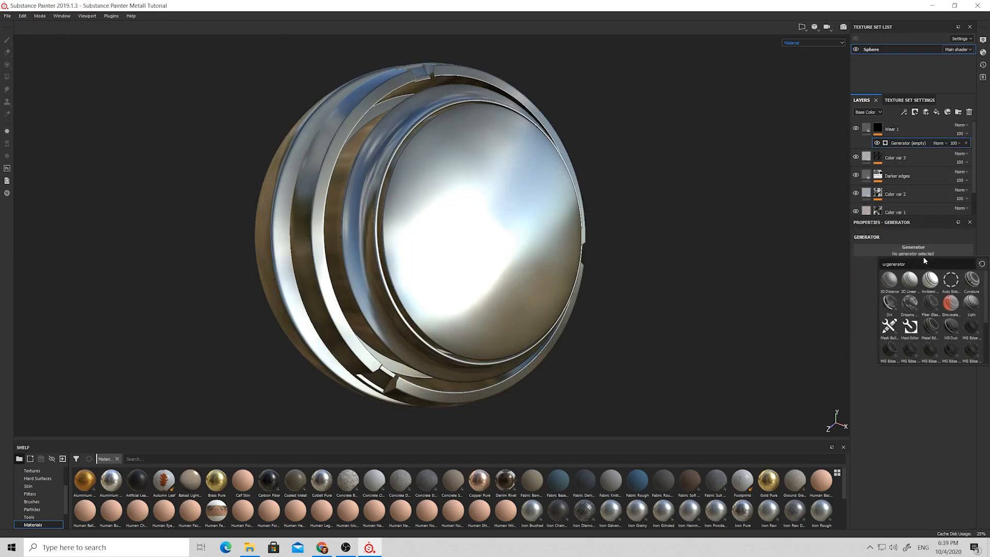
{"action": "left_click", "coordinate": [889, 304]}
Step: Display the Wear 1 mask on the sphere and reduce the generator's Dirt Level to 0.43
{"action": "left_click_drag", "start_coordinate": [552, 286], "coordinate": [622, 247], "text": "alt"}
{"action": "left_click", "coordinate": [878, 129], "text": "alt"}
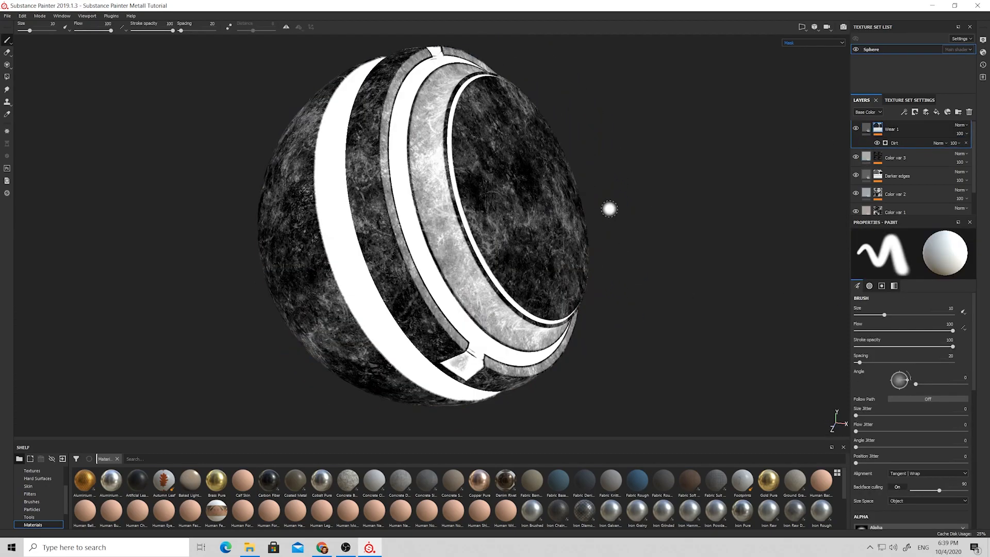
{"action": "scroll", "coordinate": [641, 202], "scroll_direction": "up", "scroll_amount": 2}
{"action": "left_click_drag", "start_coordinate": [641, 202], "coordinate": [656, 199], "text": "alt"}
{"action": "left_click", "coordinate": [897, 144]}
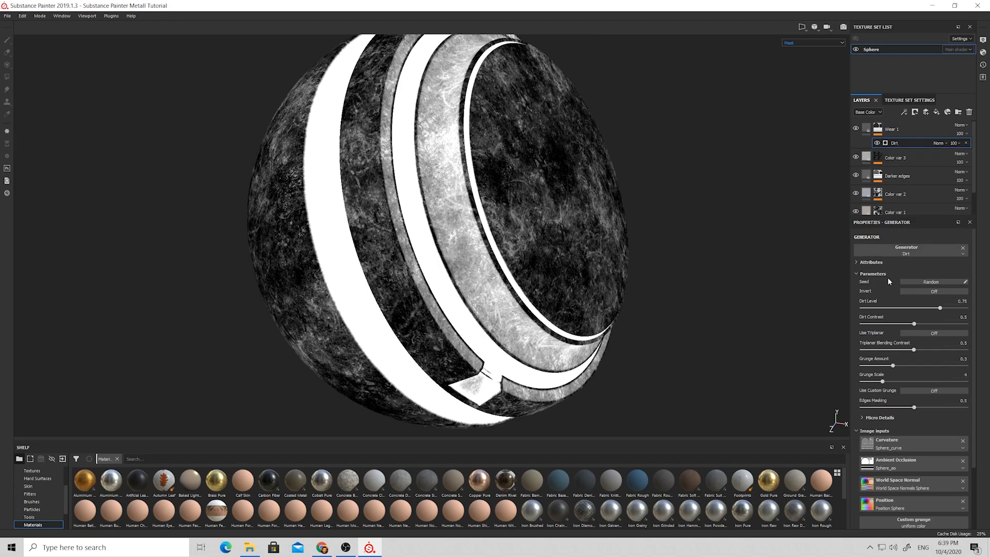
{"action": "left_click_drag", "start_coordinate": [923, 308], "coordinate": [908, 308]}
{"action": "left_click_drag", "start_coordinate": [495, 304], "coordinate": [438, 289], "text": "alt"}
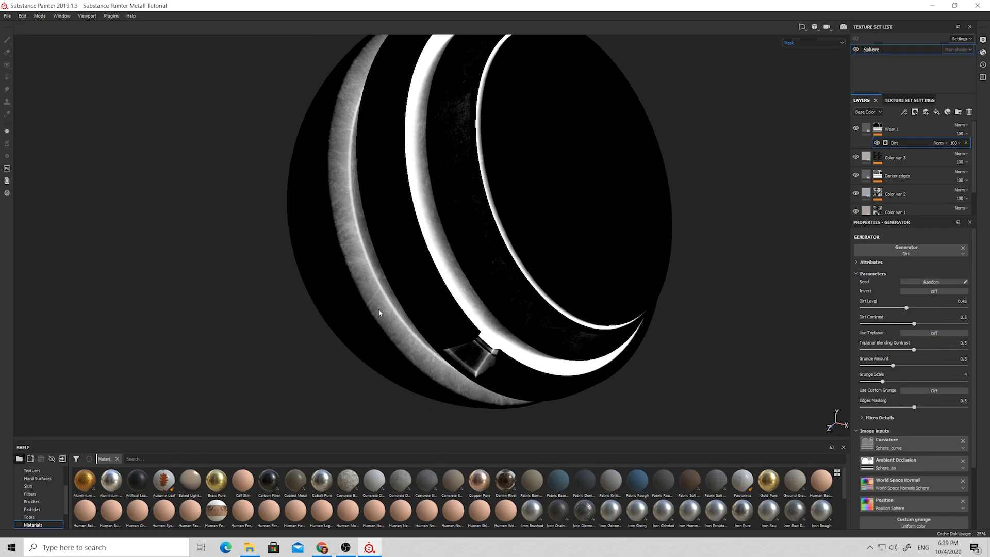
Step: Add a Curvature generator above Dirt in the Wear 1 mask with a Global Blur of 3.3
{"action": "left_click", "coordinate": [904, 112]}
{"action": "left_click", "coordinate": [923, 123]}
{"action": "left_click", "coordinate": [913, 250]}
{"action": "left_click", "coordinate": [972, 271]}
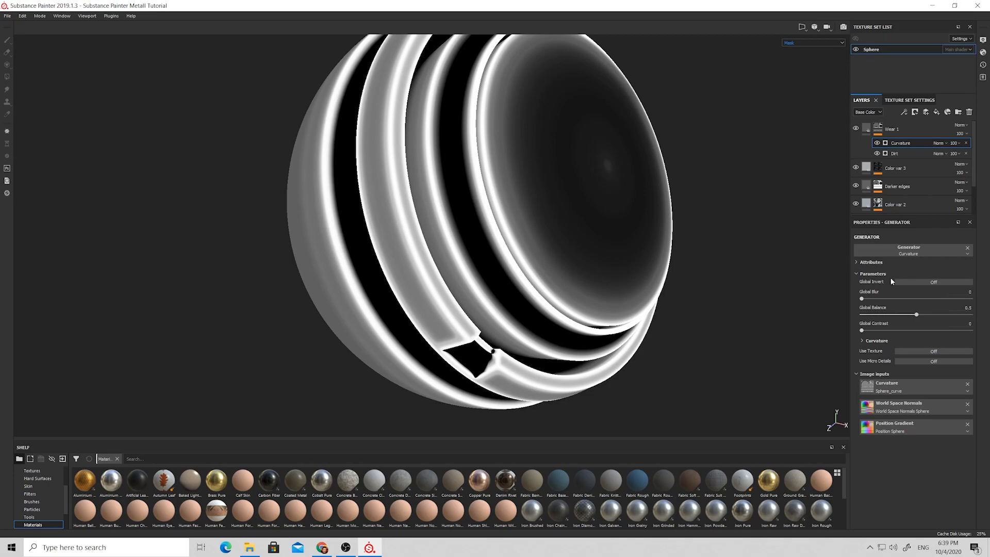
{"action": "left_click_drag", "start_coordinate": [882, 300], "coordinate": [885, 300]}
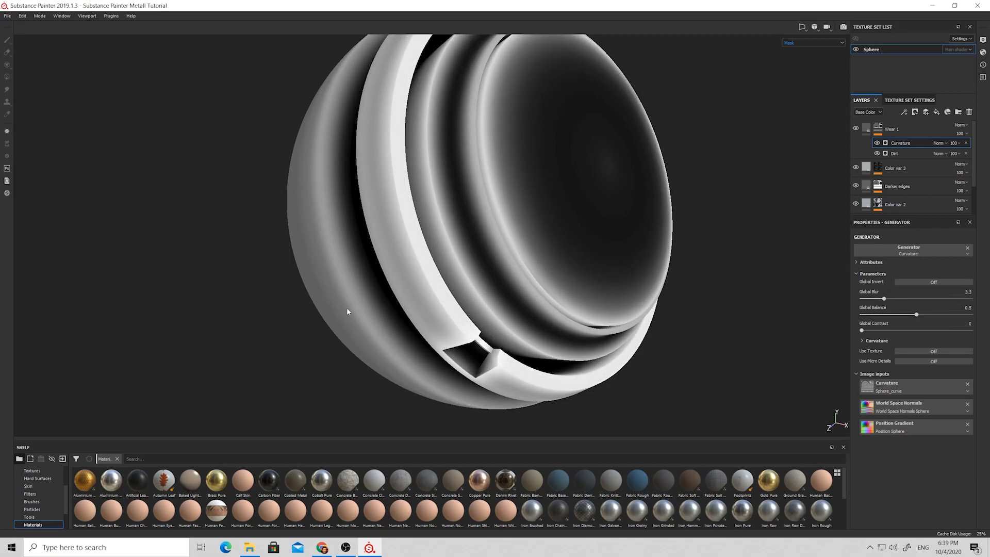
Step: Set the Curvature generator's blending mode to Subtract and compare the mask with and without it
{"action": "left_click", "coordinate": [939, 143]}
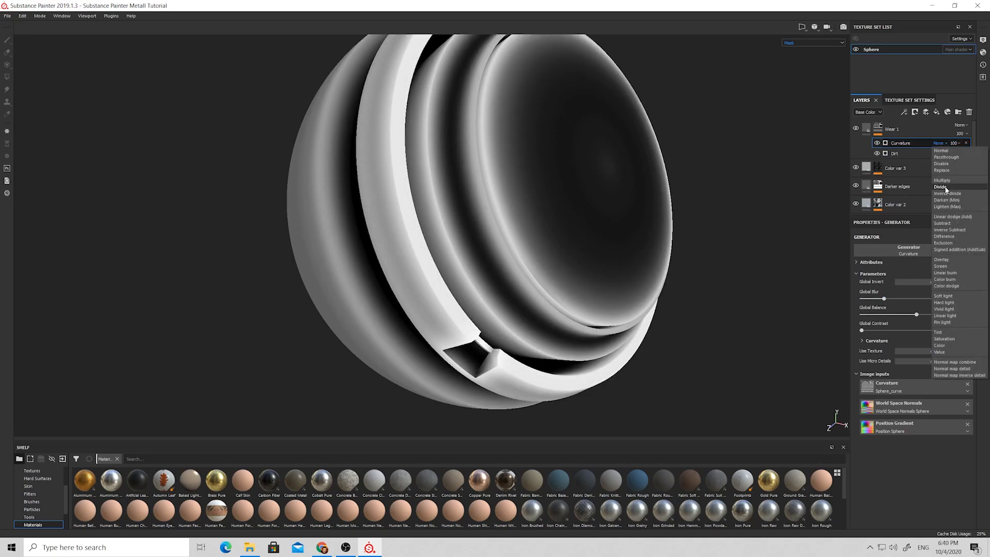
{"action": "left_click", "coordinate": [945, 224]}
{"action": "left_click", "coordinate": [878, 143]}
{"action": "left_click", "coordinate": [877, 143]}
{"action": "left_click", "coordinate": [877, 143]}
{"action": "left_click", "coordinate": [877, 143]}
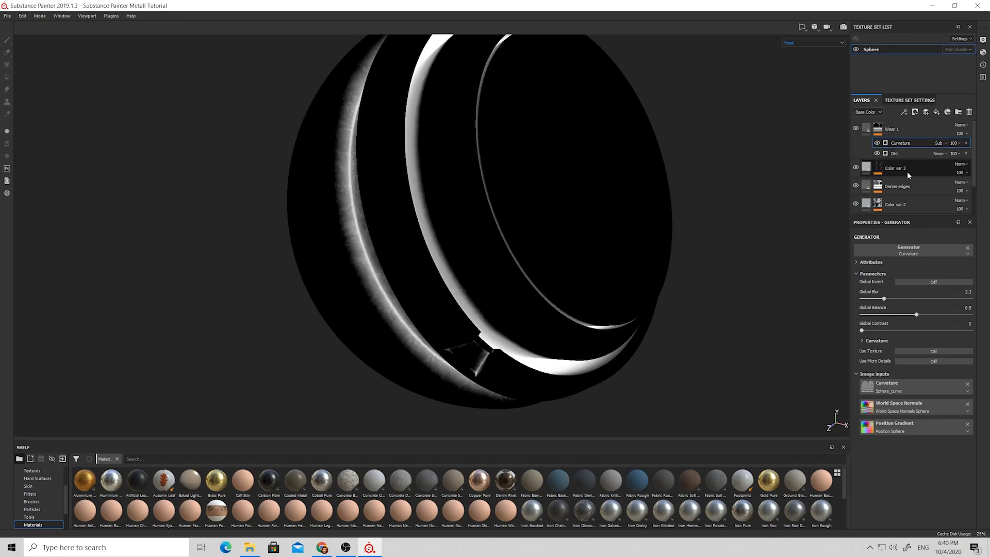
Step: Set the Curvature generator's Global Blur to 5.75 and Global Balance to about 0.45, and check the result in the material view
{"action": "left_click_drag", "start_coordinate": [885, 300], "coordinate": [911, 313]}
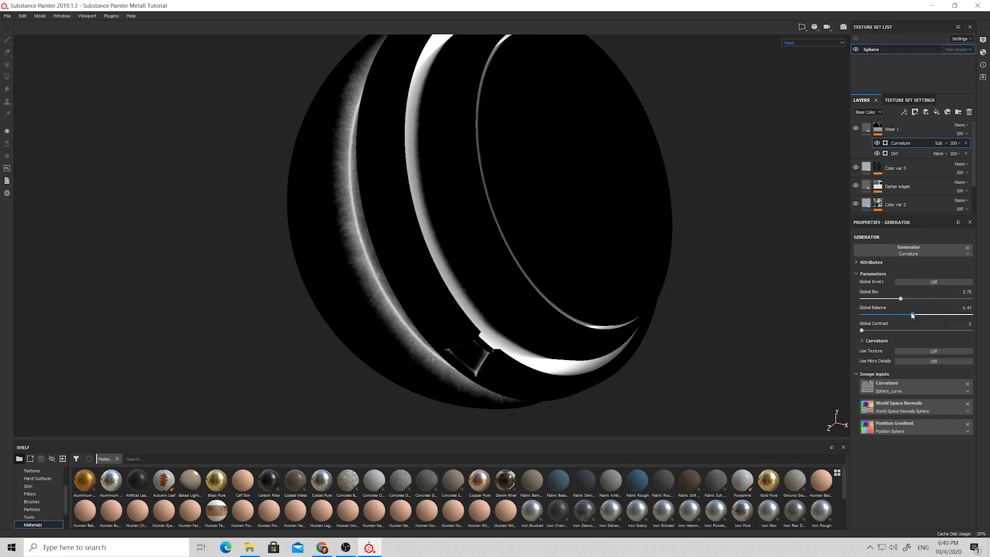
{"action": "left_click_drag", "start_coordinate": [779, 304], "coordinate": [480, 271], "text": "alt"}
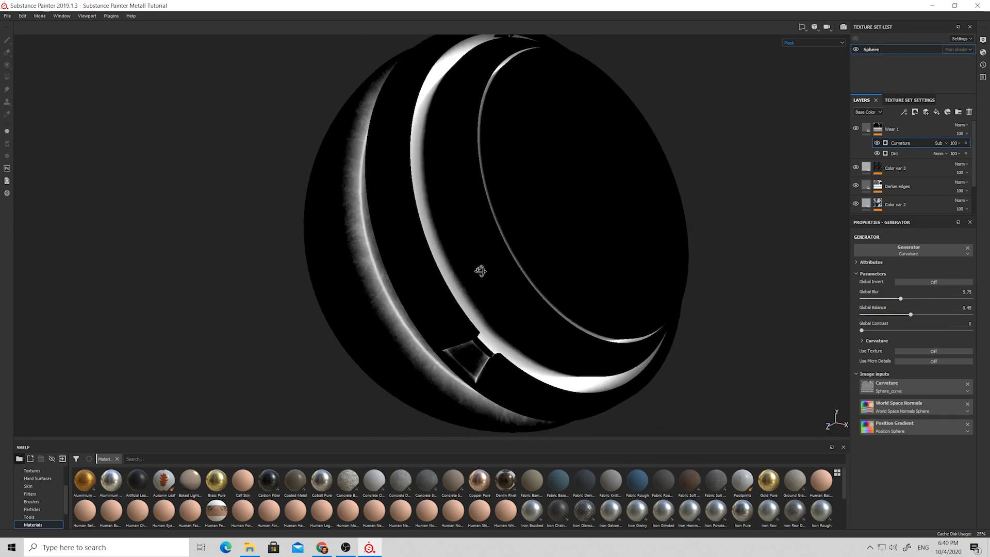
{"action": "left_click", "coordinate": [866, 128]}
{"action": "mouse_move", "coordinate": [420, 242]}
{"action": "left_mouse_down", "text": "alt"}
{"action": "mouse_move", "coordinate": [515, 261]}
{"action": "mouse_move", "coordinate": [412, 273]}
{"action": "mouse_move", "coordinate": [325, 247]}
{"action": "mouse_move", "coordinate": [415, 261]}
{"action": "left_mouse_up", "text": "alt"}
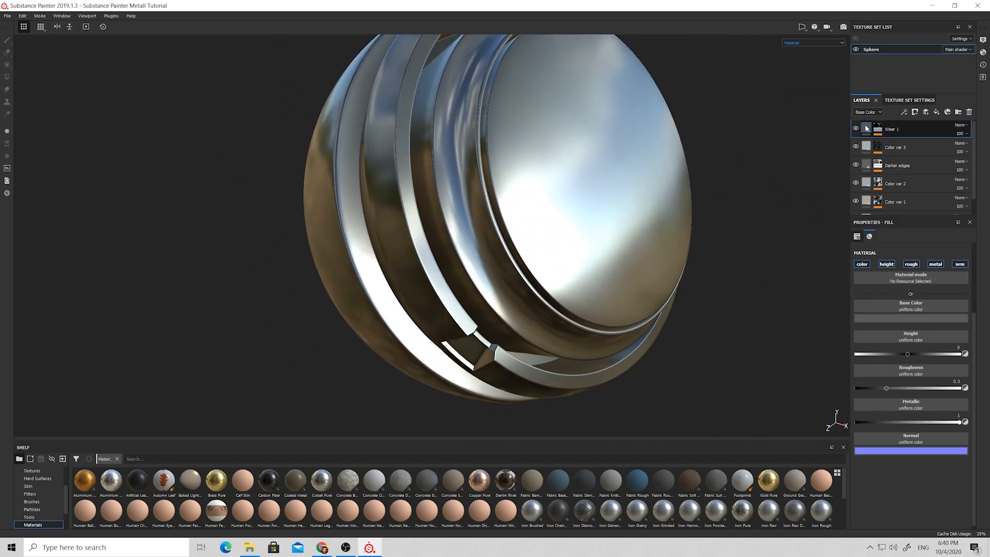
Step: Darken the Wear 1 base color further to a near-black grey and check it on the sphere
{"action": "mouse_move", "coordinate": [866, 128]}
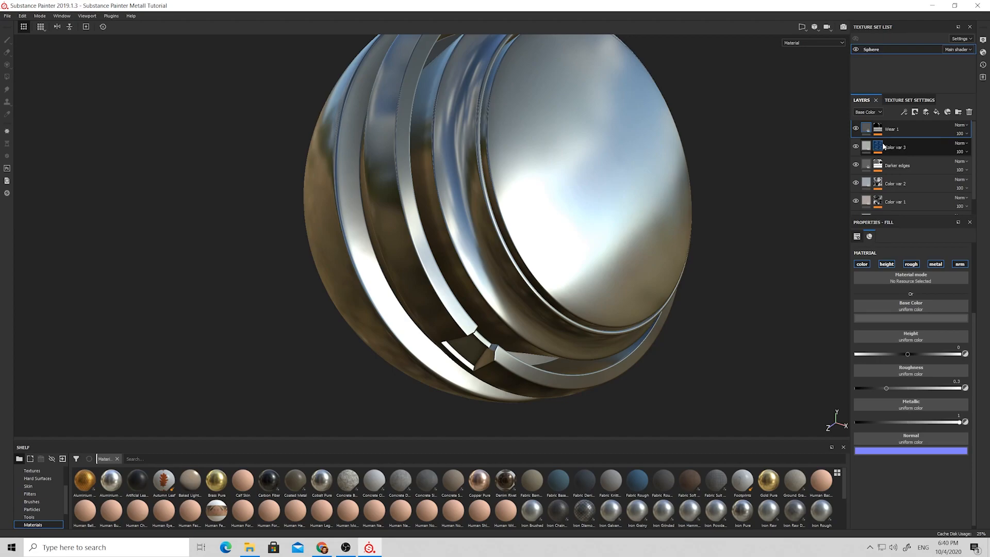
{"action": "left_click", "coordinate": [909, 319]}
{"action": "left_click_drag", "start_coordinate": [981, 382], "coordinate": [981, 385]}
{"action": "left_click_drag", "start_coordinate": [580, 263], "coordinate": [790, 257], "text": "alt"}
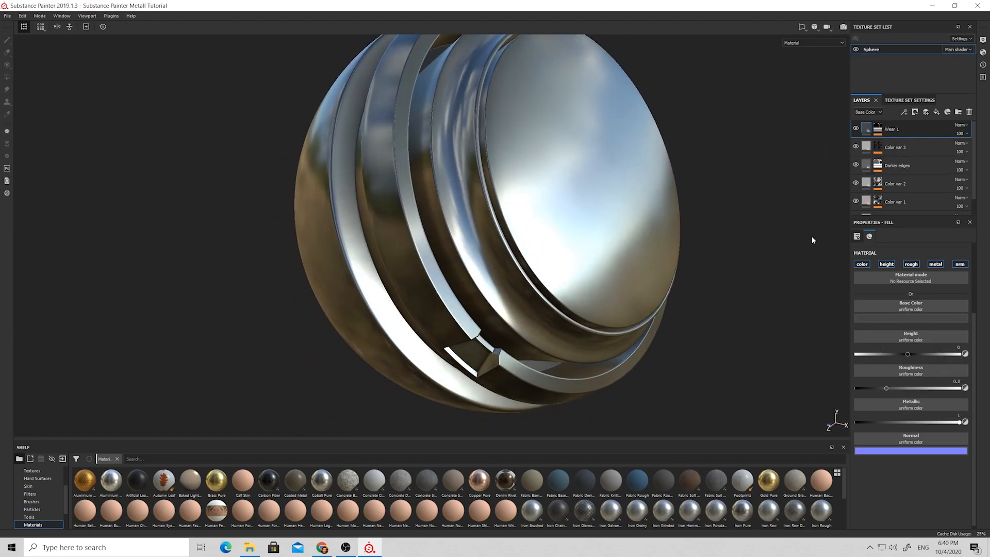
Step: Set the Wear 1 layer's Height to 0.02 and inspect the raised surface detail up close
{"action": "left_click_drag", "start_coordinate": [908, 353], "coordinate": [910, 354]}
{"action": "left_click", "coordinate": [955, 347]}
{"action": "type", "text": "0.02"}
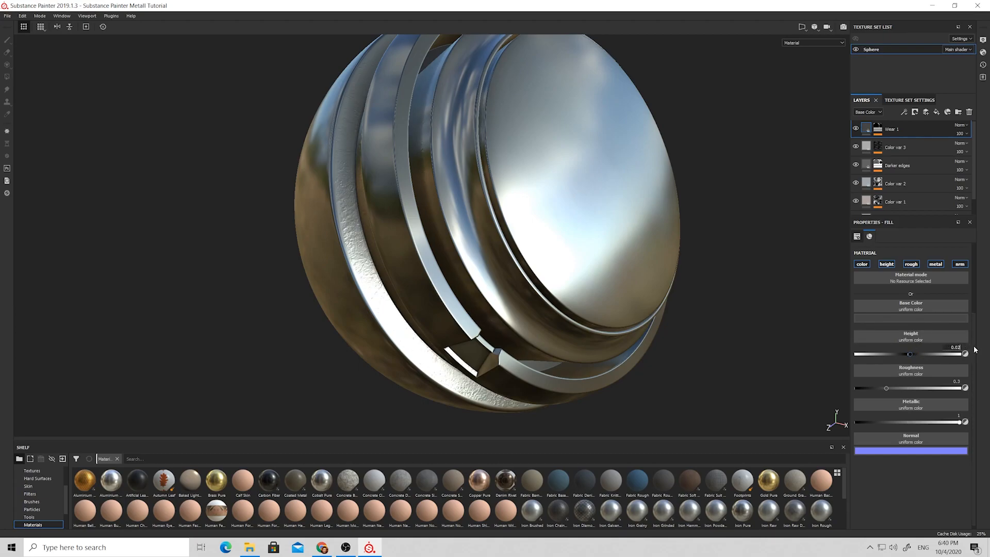
{"action": "key", "text": "Return"}
{"action": "scroll", "coordinate": [353, 212], "scroll_direction": "up", "scroll_amount": 3}
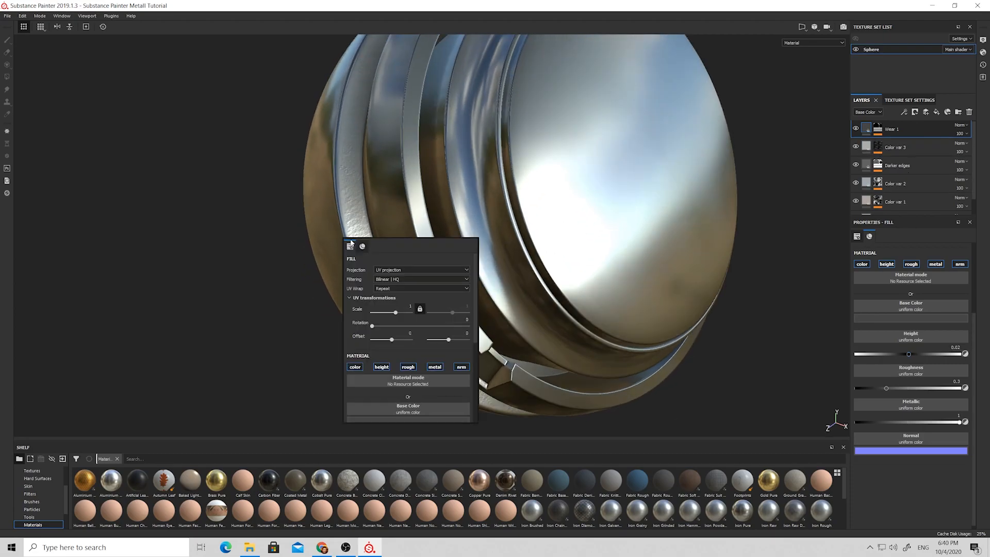
{"action": "scroll", "coordinate": [353, 211], "scroll_direction": "up", "scroll_amount": 4}
{"action": "left_click_drag", "start_coordinate": [353, 212], "coordinate": [390, 198], "text": "alt"}
{"action": "scroll", "coordinate": [368, 217], "scroll_direction": "down", "scroll_amount": 4}
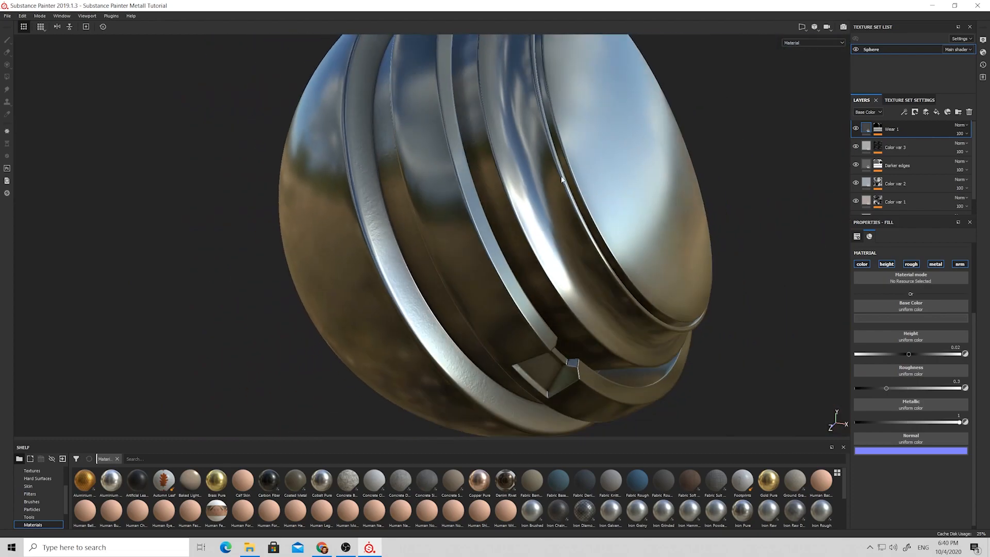
Step: Display the Wear 1 mask and add a fill above its Curvature generator
{"action": "left_click", "coordinate": [878, 129]}
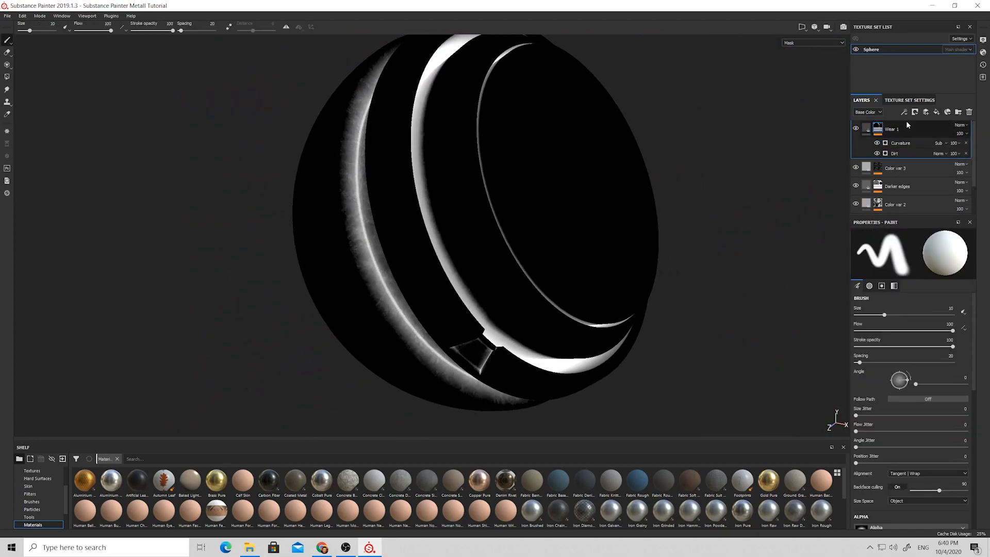
{"action": "left_click", "coordinate": [906, 112]}
{"action": "left_click", "coordinate": [919, 144]}
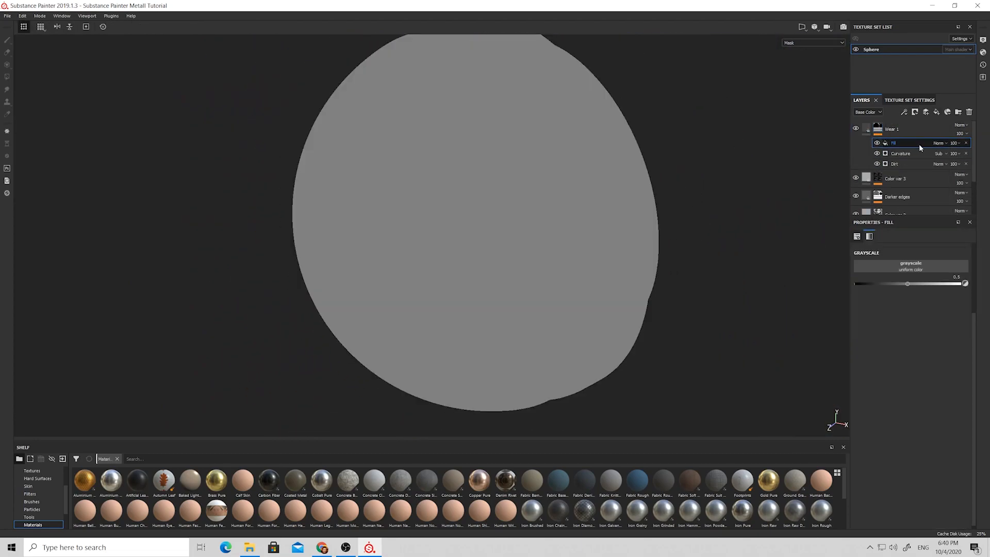
Step: Search the procedural textures for "gru" and assign Grunge Dirt Muddy as the mask fill's grayscale
{"action": "left_click", "coordinate": [921, 264]}
{"action": "type", "text": "noi gru"}
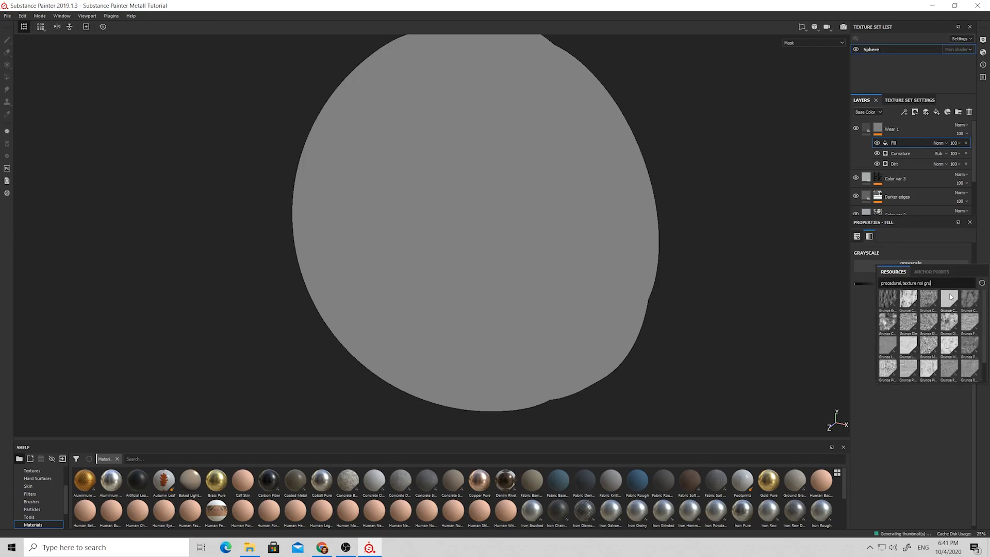
{"action": "key", "text": "BackSpace"}
{"action": "key", "text": "BackSpace"}
{"action": "key", "text": "BackSpace"}
{"action": "key", "text": "BackSpace"}
{"action": "key", "text": "BackSpace"}
{"action": "key", "text": "BackSpace"}
{"action": "key", "text": "BackSpace"}
{"action": "type", "text": "gr"}
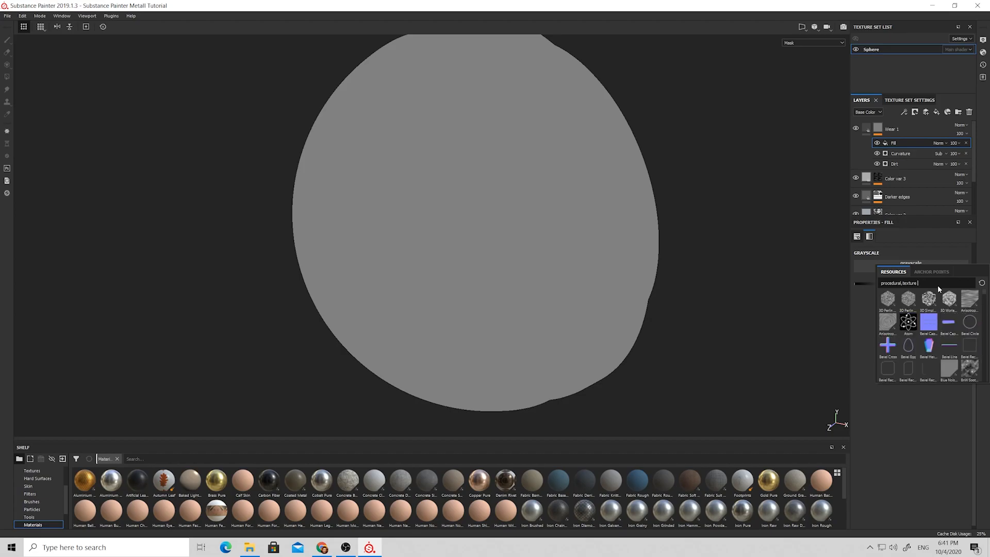
{"action": "type", "text": "u"}
{"action": "mouse_move", "coordinate": [968, 343]}
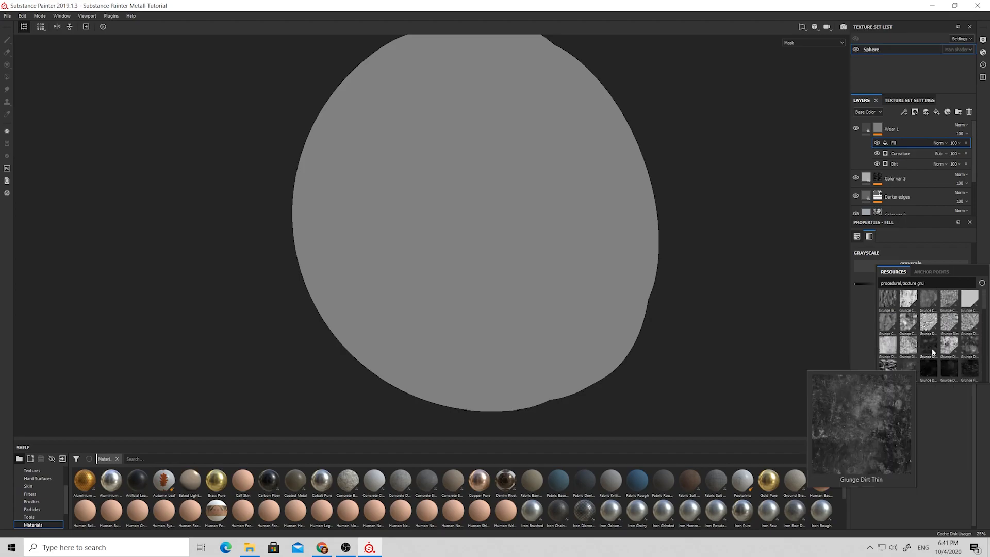
{"action": "left_click", "coordinate": [933, 349]}
Step: Inspect the grunge wear in the material view and set the Grunge Dirt Muddy fill's blending mode to Lighten (Max)
{"action": "left_click", "coordinate": [869, 130]}
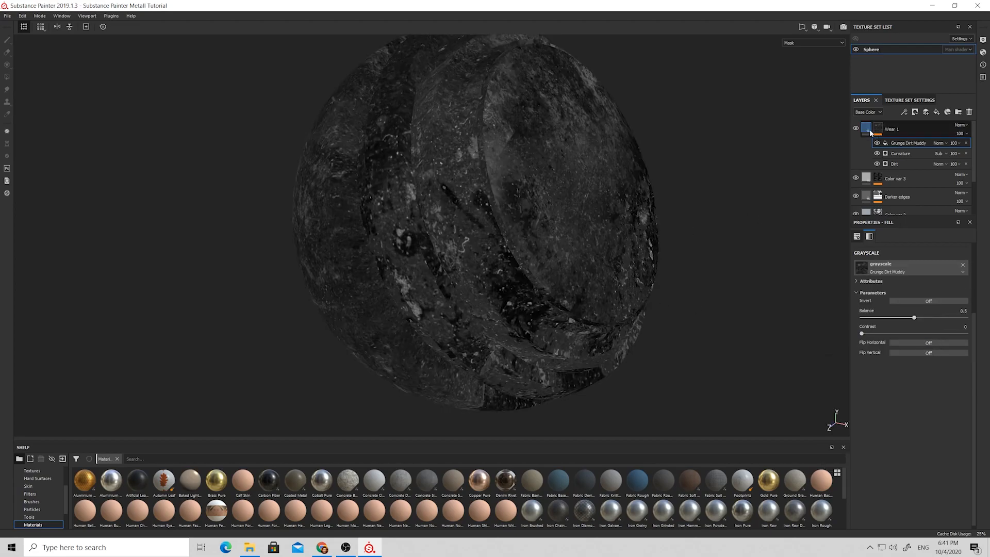
{"action": "left_click_drag", "start_coordinate": [693, 201], "coordinate": [667, 189], "text": "alt"}
{"action": "scroll", "coordinate": [615, 226], "scroll_direction": "up", "scroll_amount": 4}
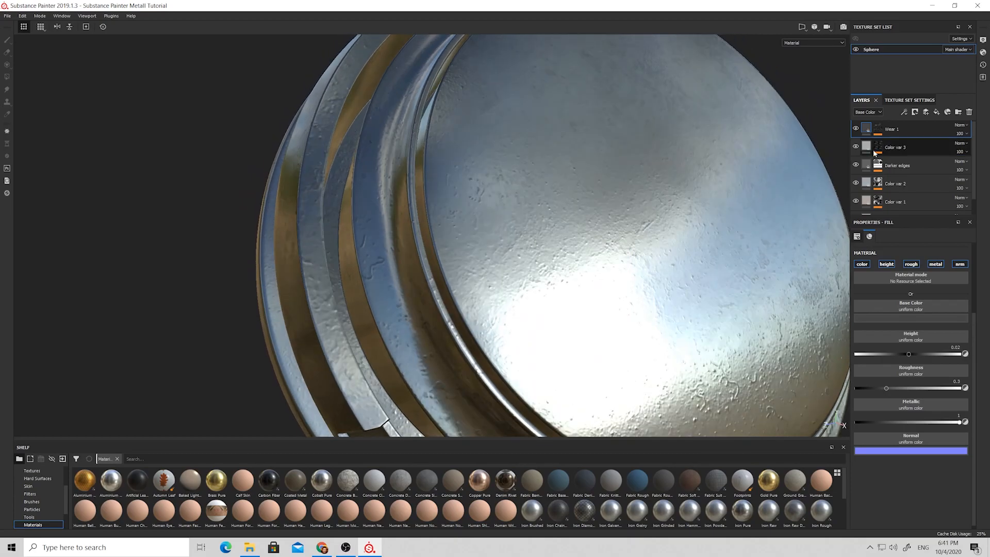
{"action": "left_click", "coordinate": [878, 129]}
{"action": "left_click", "coordinate": [939, 143]}
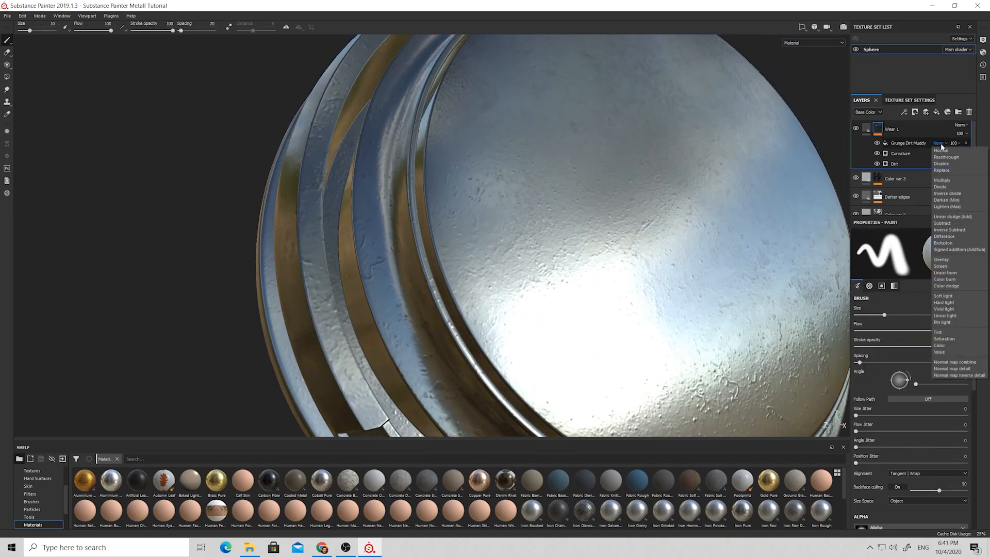
{"action": "left_click", "coordinate": [945, 207]}
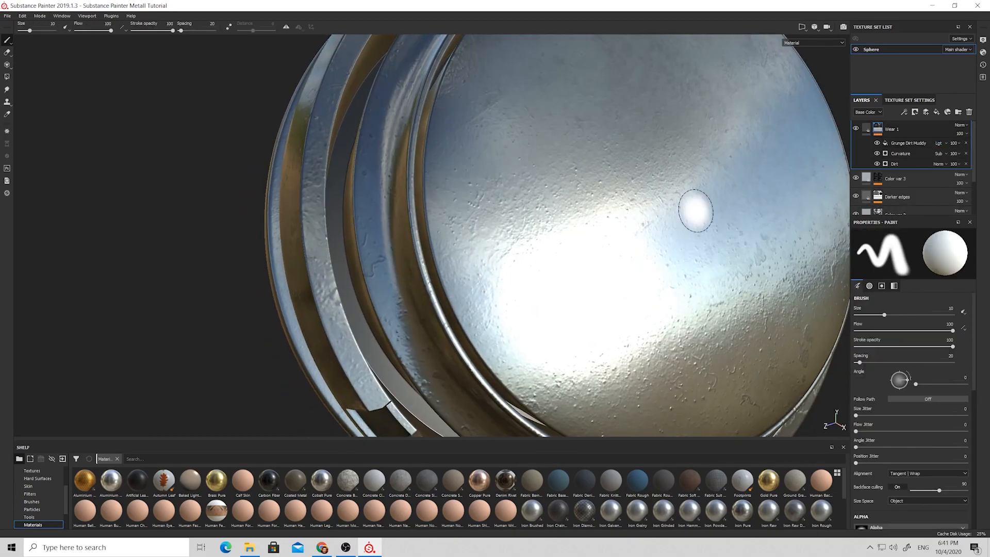
Step: Lower the Grunge Dirt Muddy fill's opacity to 47 and inspect the wear on the sphere from several angles
{"action": "left_click", "coordinate": [967, 157]}
{"action": "left_click_drag", "start_coordinate": [683, 223], "coordinate": [642, 188], "text": "alt"}
{"action": "scroll", "coordinate": [608, 190], "scroll_direction": "down", "scroll_amount": 3}
{"action": "left_click_drag", "start_coordinate": [575, 213], "coordinate": [666, 193], "text": "alt"}
{"action": "scroll", "coordinate": [454, 221], "scroll_direction": "up", "scroll_amount": 4}
{"action": "left_click_drag", "start_coordinate": [454, 221], "coordinate": [568, 190], "text": "alt"}
{"action": "right_click_drag", "start_coordinate": [568, 190], "coordinate": [541, 195], "text": "shift"}
{"action": "scroll", "coordinate": [542, 195], "scroll_direction": "down", "scroll_amount": 2}
{"action": "left_click_drag", "start_coordinate": [542, 194], "coordinate": [456, 229], "text": "alt"}
{"action": "right_click_drag", "start_coordinate": [457, 229], "coordinate": [531, 207], "text": "shift"}
{"action": "mouse_move", "coordinate": [531, 207]}
{"action": "left_mouse_down", "text": "alt"}
{"action": "mouse_move", "coordinate": [513, 212]}
{"action": "mouse_move", "coordinate": [617, 198]}
{"action": "left_mouse_up", "text": "alt"}
{"action": "scroll", "coordinate": [545, 203], "scroll_direction": "up", "scroll_amount": 2}
{"action": "scroll", "coordinate": [502, 217], "scroll_direction": "down", "scroll_amount": 2}
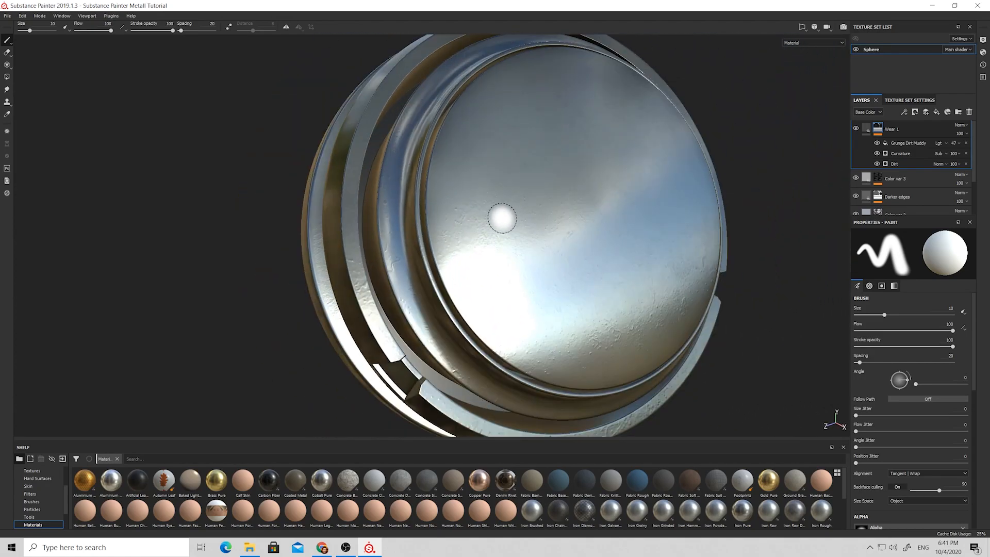
{"action": "left_click_drag", "start_coordinate": [501, 217], "coordinate": [471, 222], "text": "alt"}
Step: Display the Wear 1 mask and add a fill on top with Grunge Dirt Scratchy as its grayscale
{"action": "left_click", "coordinate": [878, 129], "text": "alt"}
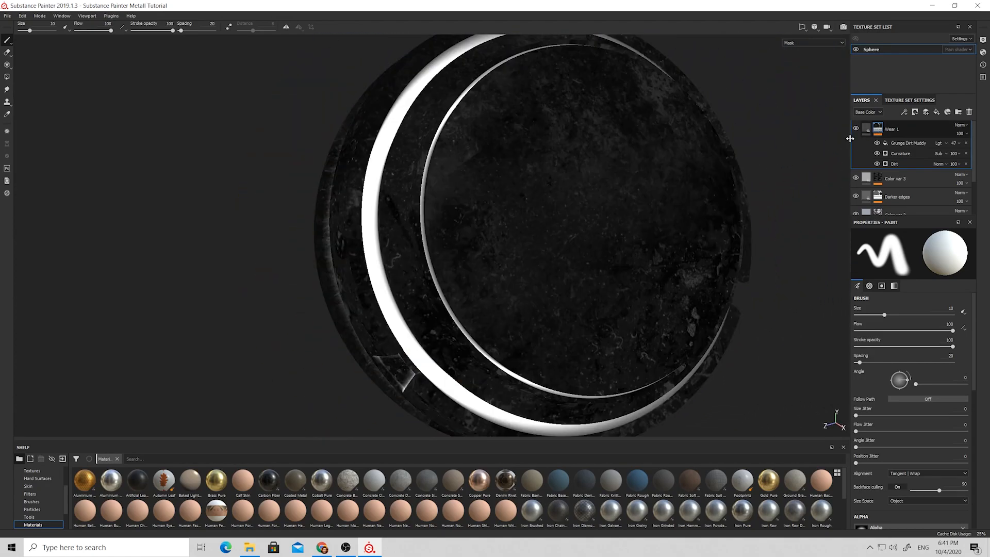
{"action": "left_click_drag", "start_coordinate": [458, 308], "coordinate": [475, 210], "text": "alt"}
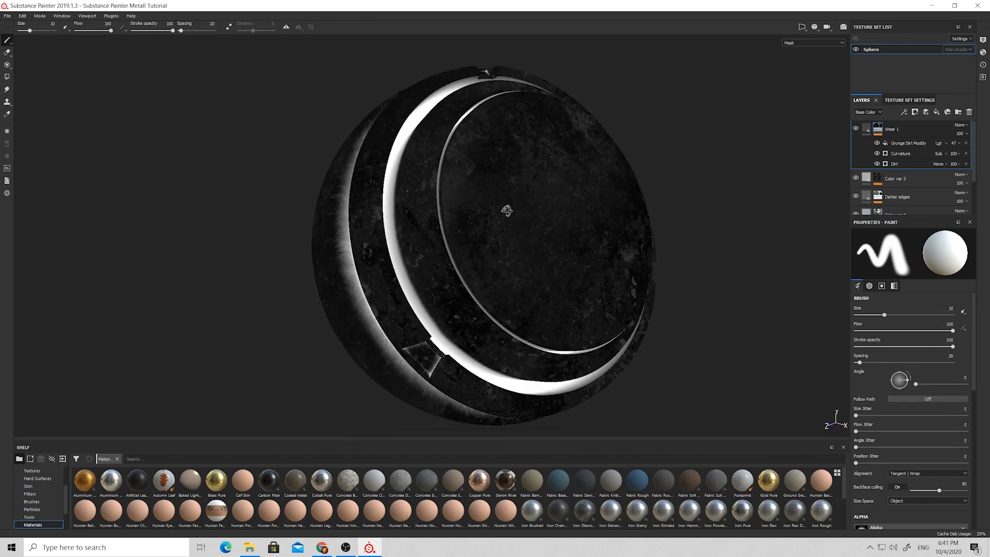
{"action": "left_click", "coordinate": [905, 112]}
{"action": "left_click", "coordinate": [917, 146]}
{"action": "left_click", "coordinate": [921, 263]}
{"action": "left_click", "coordinate": [971, 346]}
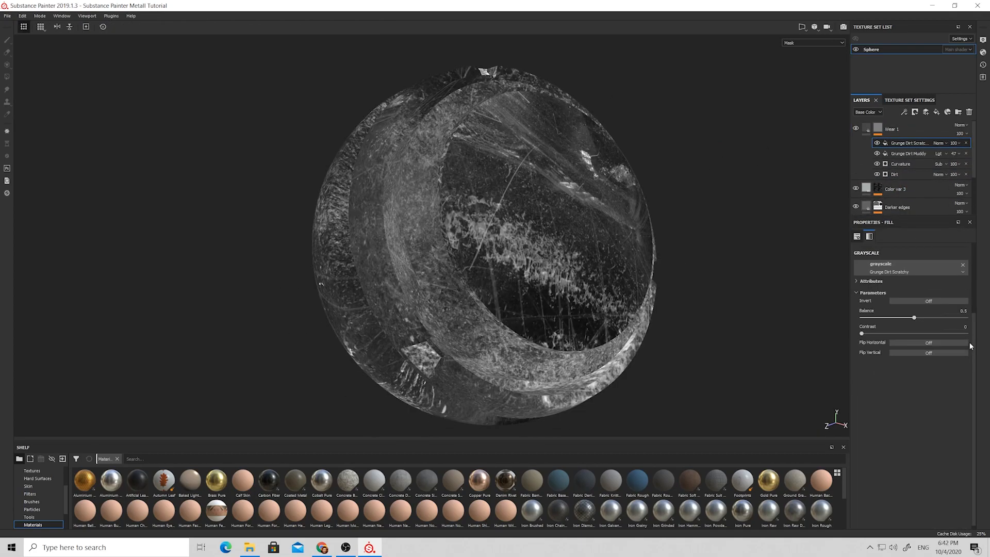
Step: Set the Grunge Dirt Scratchy fill to Lighten (Max) at 32 opacity and check it in the material view
{"action": "left_click_drag", "start_coordinate": [554, 305], "coordinate": [599, 304], "text": "alt"}
{"action": "left_click_drag", "start_coordinate": [280, 310], "coordinate": [361, 307], "text": "alt"}
{"action": "left_click", "coordinate": [939, 143]}
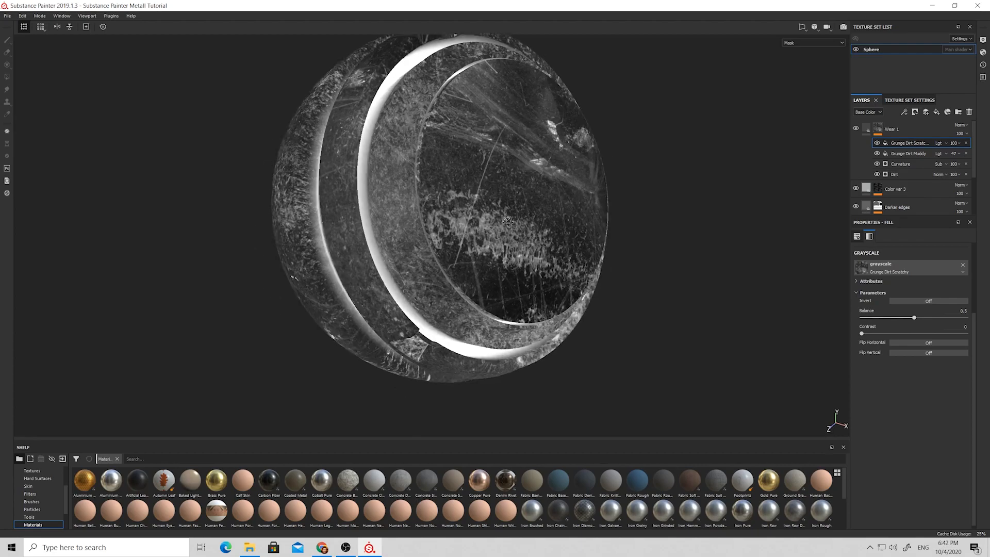
{"action": "left_click_drag", "start_coordinate": [962, 156], "coordinate": [962, 158]}
{"action": "left_click_drag", "start_coordinate": [497, 211], "coordinate": [467, 209], "text": "alt"}
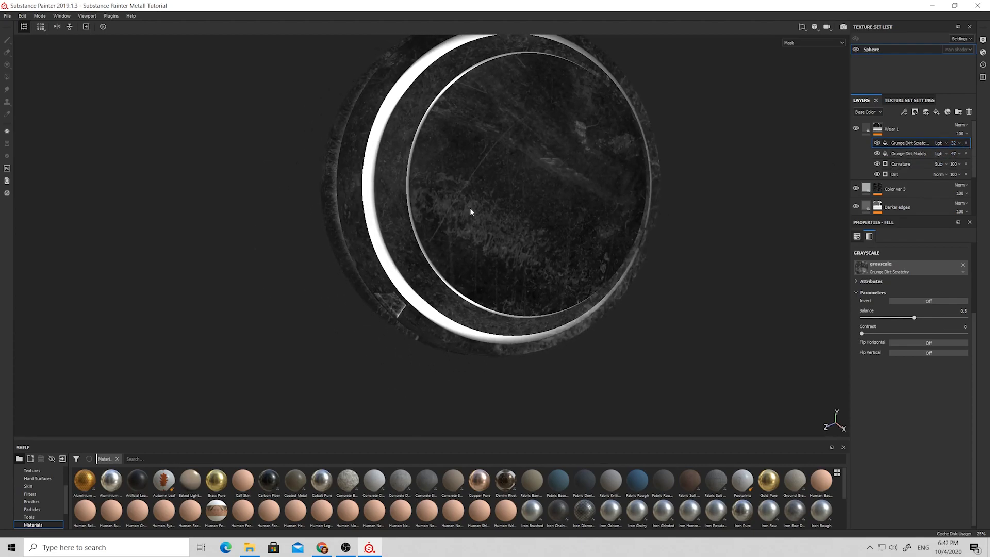
{"action": "left_click", "coordinate": [867, 129]}
{"action": "left_click_drag", "start_coordinate": [592, 152], "coordinate": [566, 185], "text": "alt"}
Step: Add a Curvature generator above Grunge Dirt Scratchy in the Wear 1 mask and set its blending mode to Subtract
{"action": "left_click", "coordinate": [879, 128], "text": "alt"}
{"action": "left_click", "coordinate": [904, 111]}
{"action": "left_click", "coordinate": [915, 162]}
{"action": "left_click", "coordinate": [920, 247]}
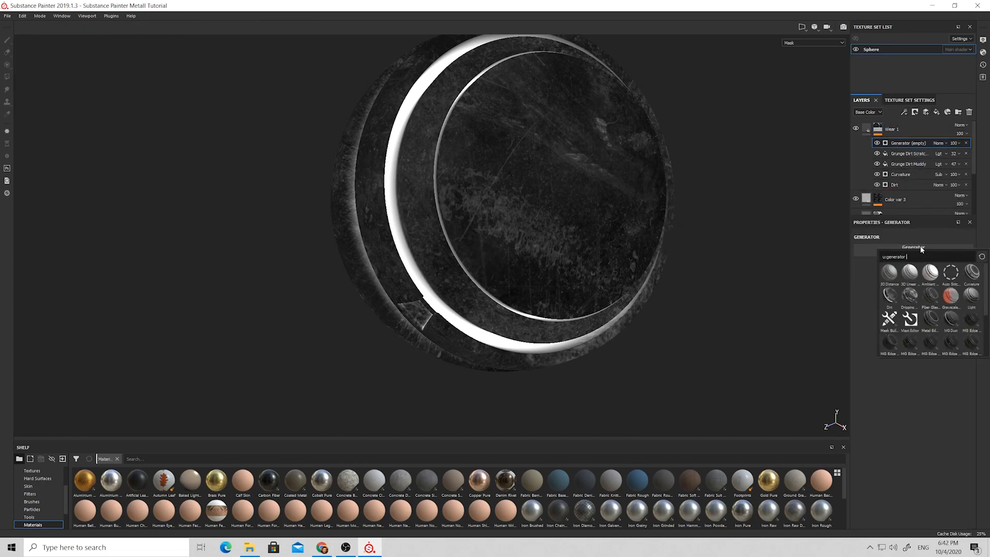
{"action": "left_click", "coordinate": [971, 272]}
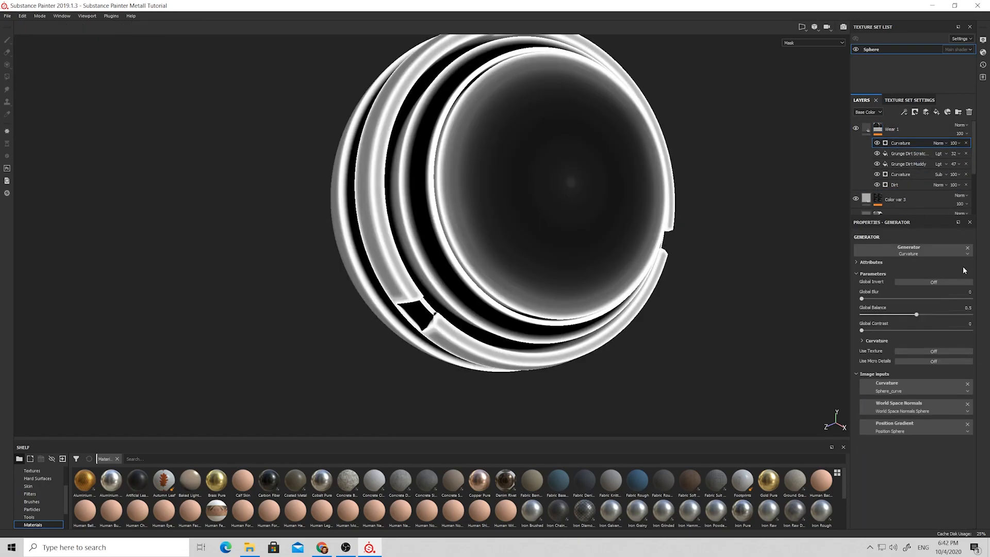
{"action": "left_click", "coordinate": [945, 143]}
{"action": "left_click", "coordinate": [943, 223]}
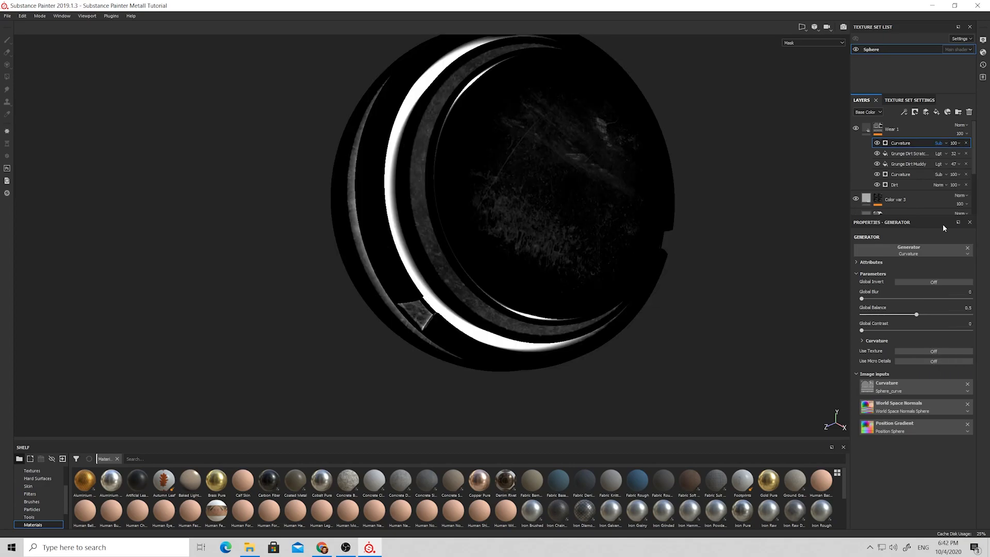
Step: Set the top Curvature generator's Global Blur to about 4.9, Global Balance to 0.47 and opacity to 59
{"action": "left_click_drag", "start_coordinate": [555, 195], "coordinate": [867, 175], "text": "alt"}
{"action": "left_click_drag", "start_coordinate": [914, 314], "coordinate": [896, 293]}
{"action": "left_click_drag", "start_coordinate": [674, 267], "coordinate": [384, 265], "text": "alt"}
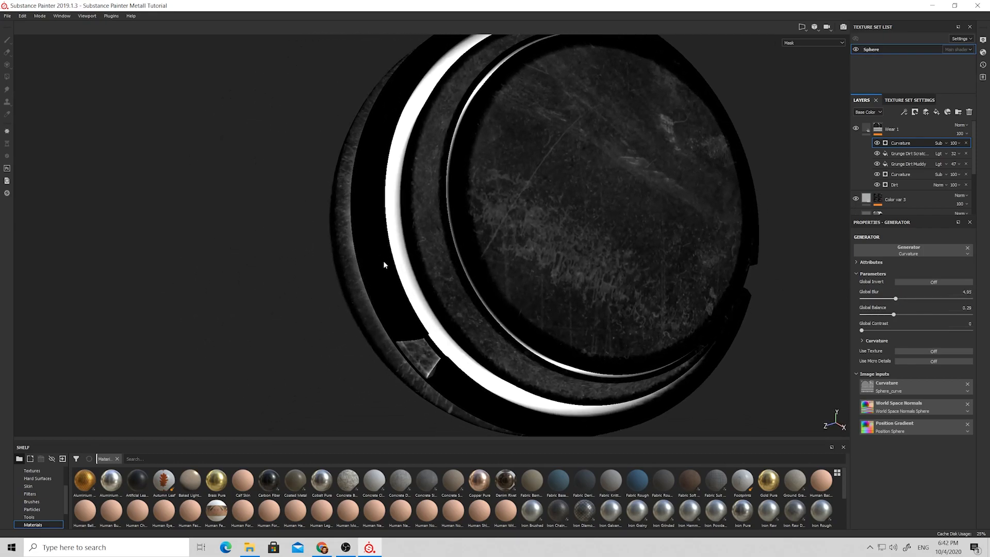
{"action": "left_click_drag", "start_coordinate": [895, 314], "coordinate": [909, 312]}
{"action": "left_click_drag", "start_coordinate": [676, 284], "coordinate": [747, 223], "text": "alt"}
{"action": "left_click", "coordinate": [955, 144]}
{"action": "left_click_drag", "start_coordinate": [975, 158], "coordinate": [969, 159]}
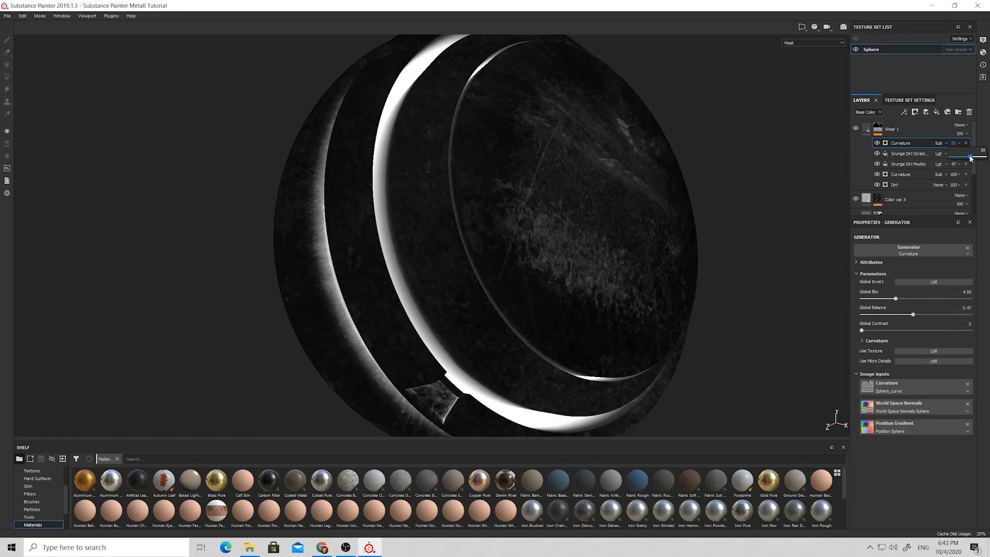
{"action": "left_click_drag", "start_coordinate": [970, 156], "coordinate": [971, 157]}
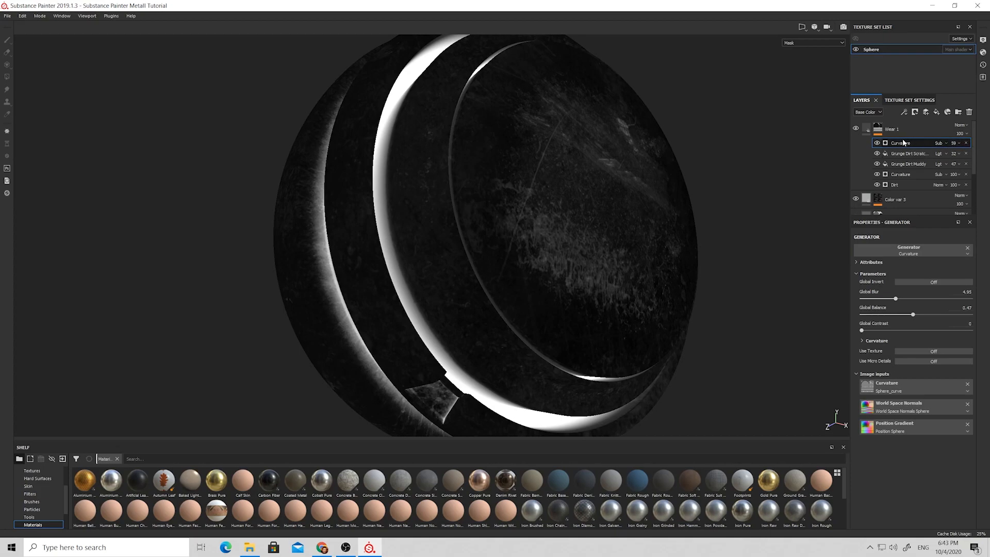
Step: Stack another Curvature generator on top of the Wear 1 mask's effects, blended with Subtract
{"action": "left_click", "coordinate": [904, 113]}
{"action": "left_click", "coordinate": [916, 119]}
{"action": "left_click", "coordinate": [914, 249]}
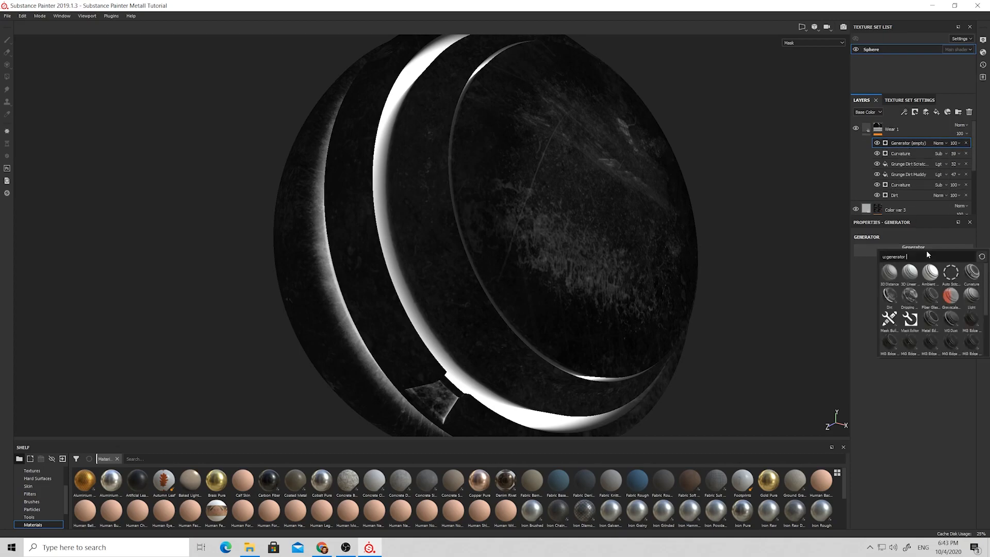
{"action": "left_click", "coordinate": [971, 272]}
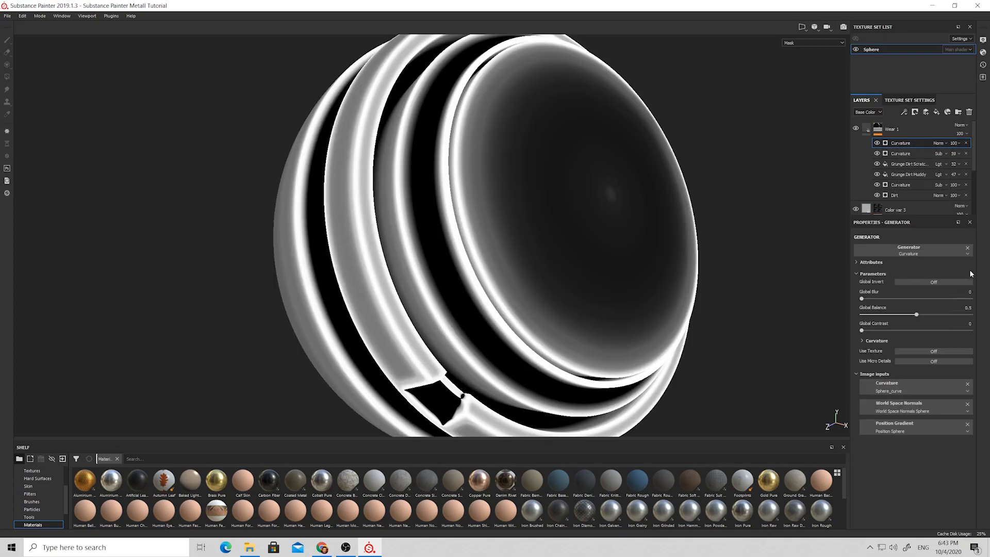
{"action": "left_click", "coordinate": [938, 145]}
{"action": "left_click", "coordinate": [952, 224]}
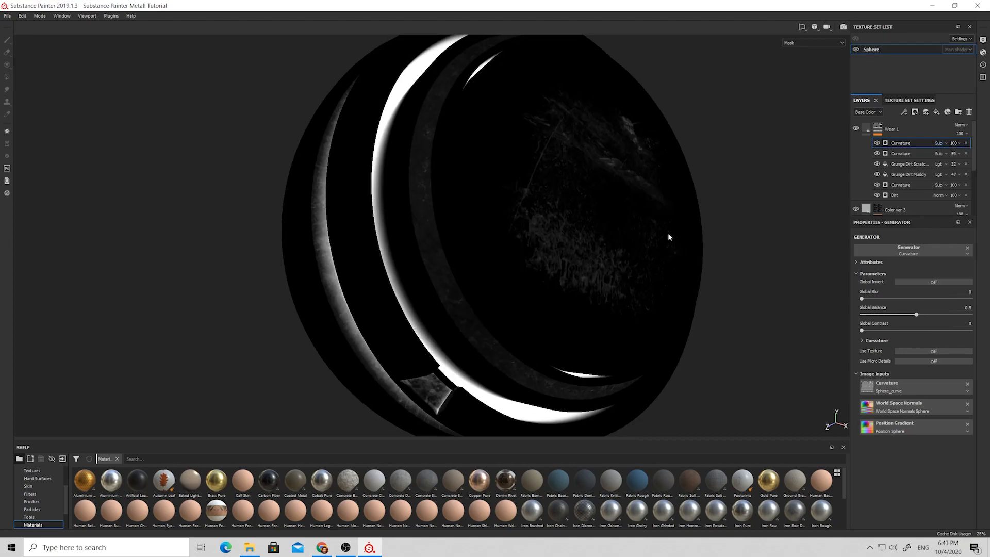
Step: Set the newest Curvature generator's Global Balance to 0.32 and opacity to about 44, and inspect the material view
{"action": "mouse_move", "coordinate": [909, 312]}
{"action": "left_mouse_down"}
{"action": "mouse_move", "coordinate": [886, 312]}
{"action": "mouse_move", "coordinate": [898, 312]}
{"action": "left_mouse_up"}
{"action": "left_click_drag", "start_coordinate": [645, 271], "coordinate": [630, 261], "text": "alt"}
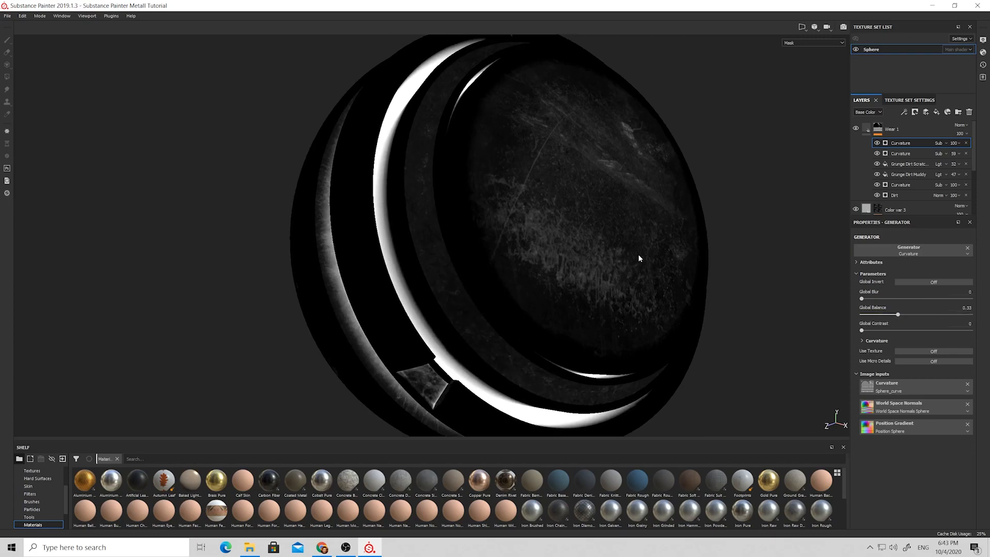
{"action": "left_click", "coordinate": [972, 157]}
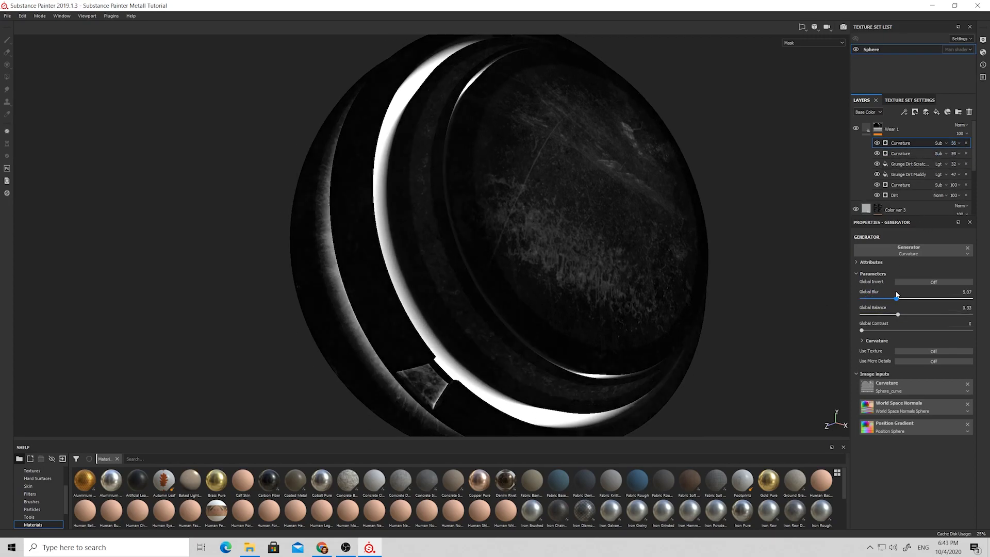
{"action": "left_click_drag", "start_coordinate": [904, 314], "coordinate": [897, 316]}
{"action": "left_click_drag", "start_coordinate": [547, 258], "coordinate": [551, 211], "text": "alt"}
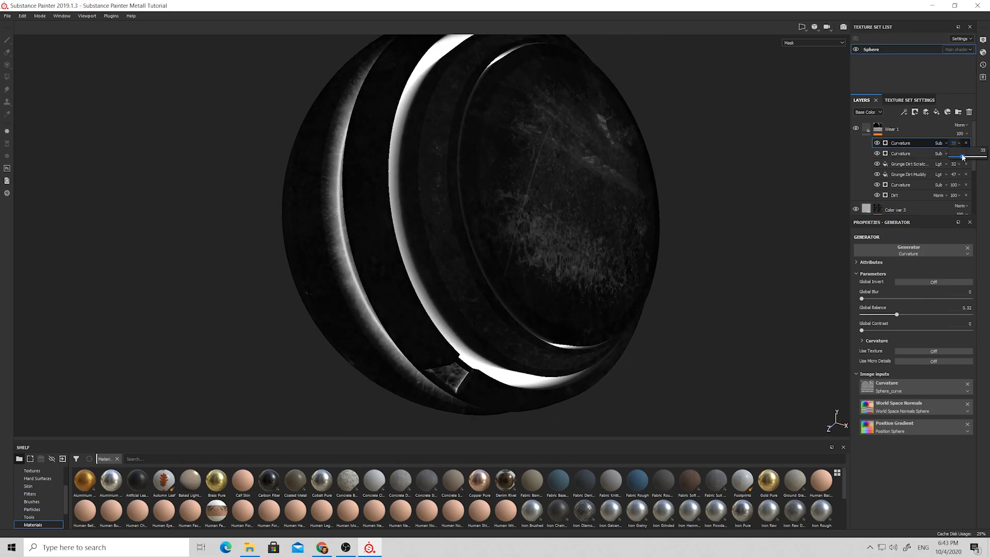
{"action": "left_click_drag", "start_coordinate": [676, 190], "coordinate": [603, 171], "text": "alt"}
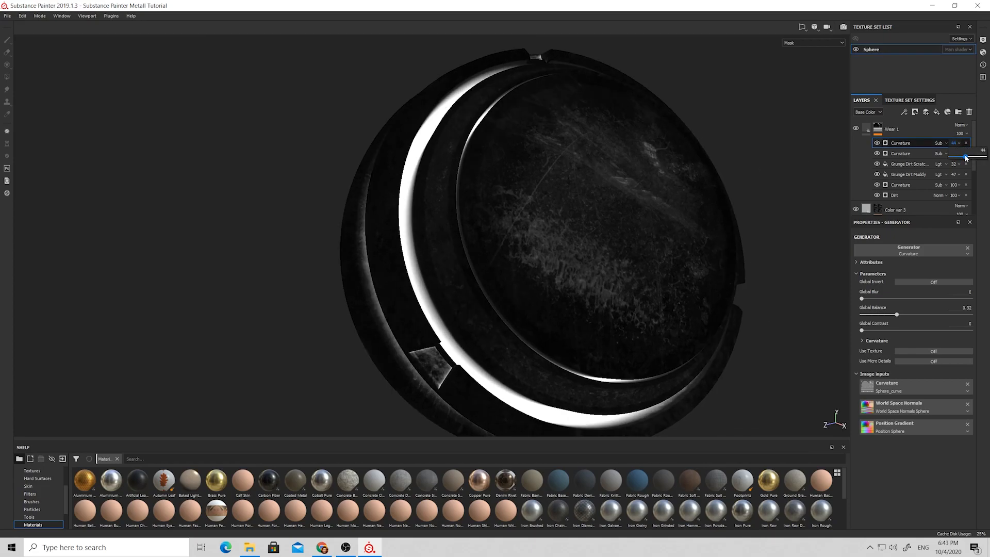
{"action": "left_click", "coordinate": [867, 128]}
{"action": "left_click_drag", "start_coordinate": [600, 174], "coordinate": [436, 197], "text": "alt"}
{"action": "left_click_drag", "start_coordinate": [373, 280], "coordinate": [530, 188], "text": "alt"}
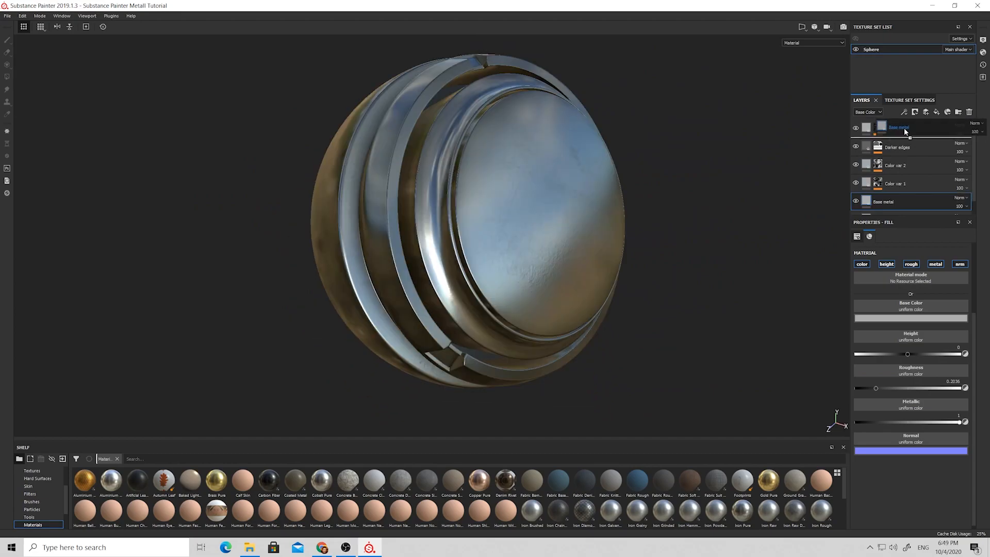
Step: Rename the Base metal copy at the top of the layer stack "Edges scrathes" and give it a black mask
{"action": "double_click", "coordinate": [881, 129]}
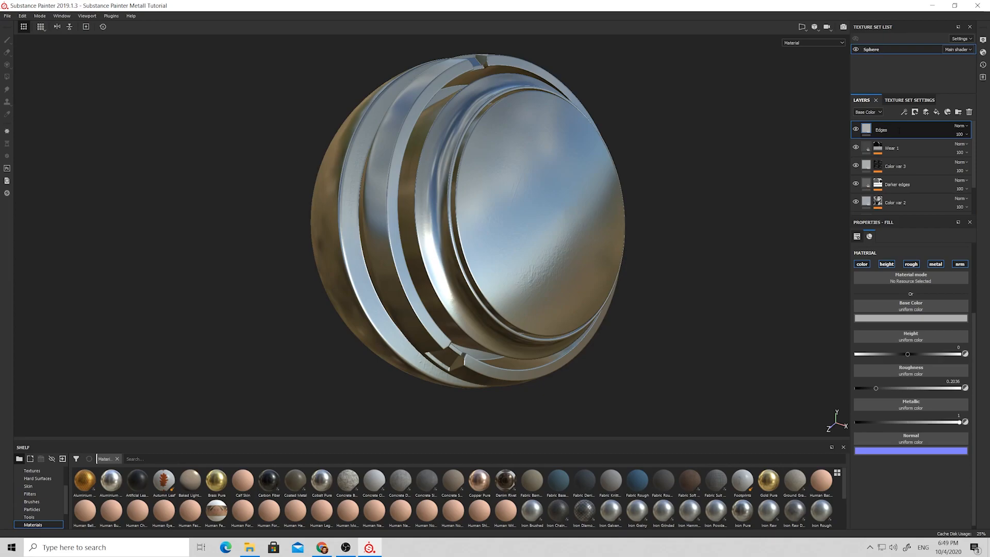
{"action": "key", "text": "Return"}
{"action": "left_click", "coordinate": [916, 112]}
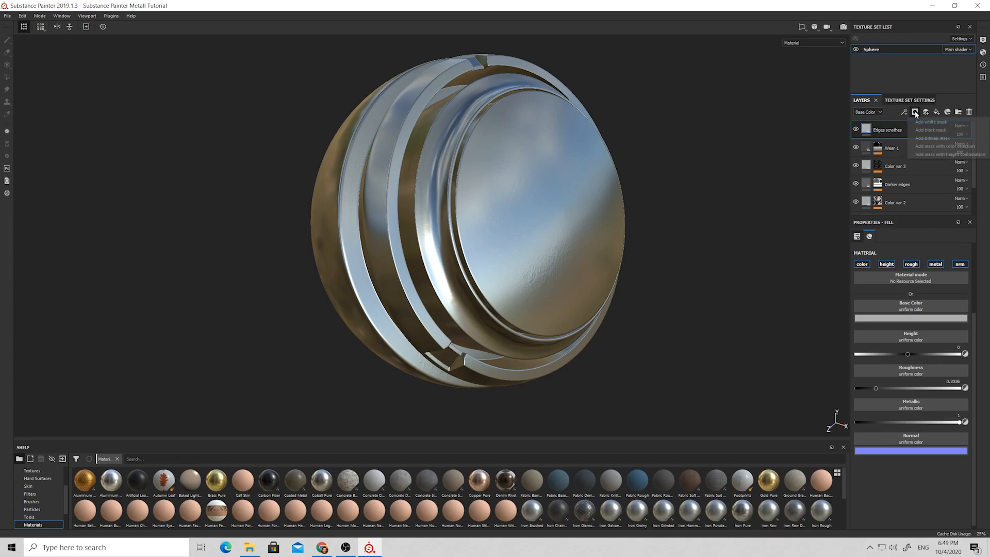
{"action": "left_click", "coordinate": [920, 130]}
Step: Add a Metal Edge Wear generator to the Edges scrathes mask and inspect the worn edges
{"action": "left_click", "coordinate": [905, 112]}
{"action": "left_click", "coordinate": [915, 124]}
{"action": "left_click", "coordinate": [912, 252]}
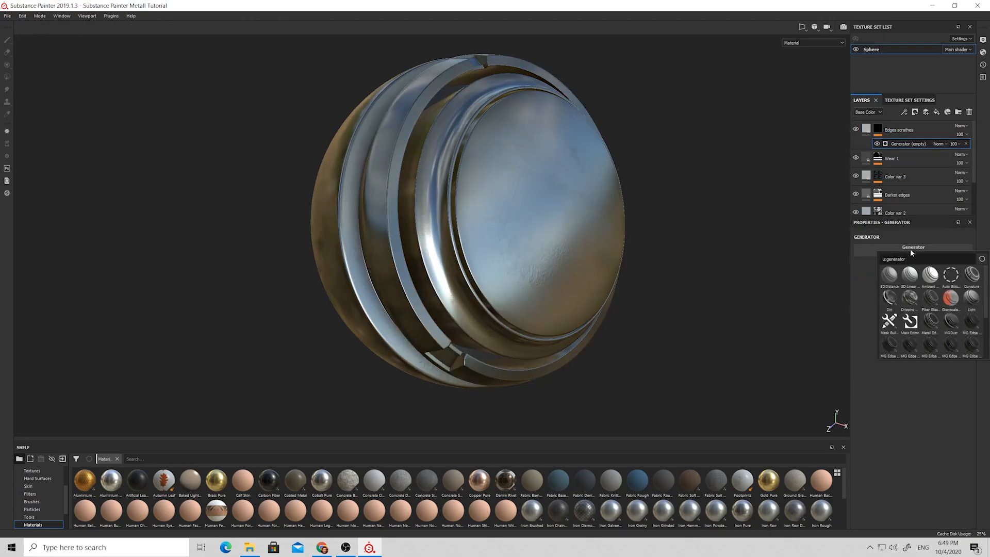
{"action": "left_click", "coordinate": [932, 324]}
{"action": "scroll", "coordinate": [469, 197], "scroll_direction": "up", "scroll_amount": 5}
{"action": "left_click_drag", "start_coordinate": [469, 197], "coordinate": [404, 210], "text": "alt"}
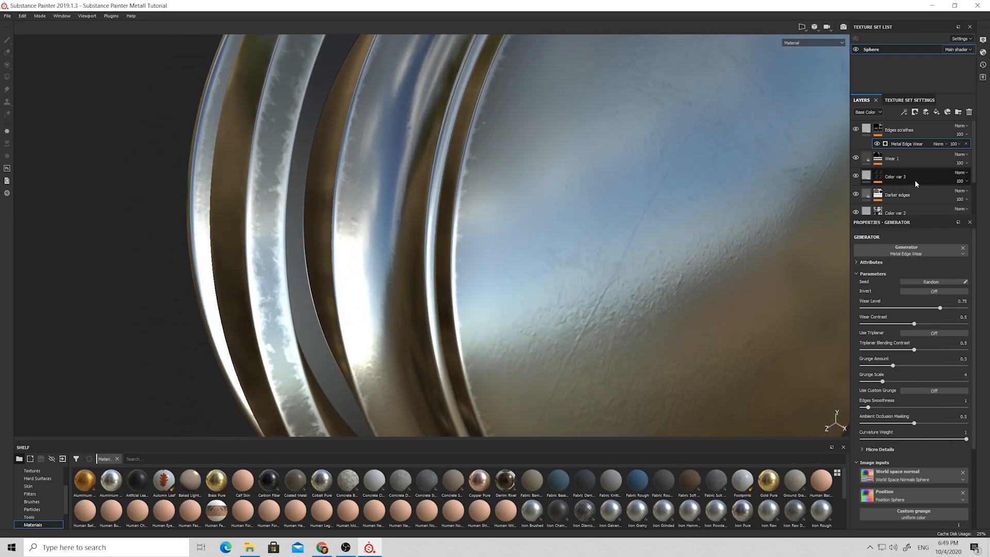
{"action": "scroll", "coordinate": [523, 214], "scroll_direction": "down", "scroll_amount": 5}
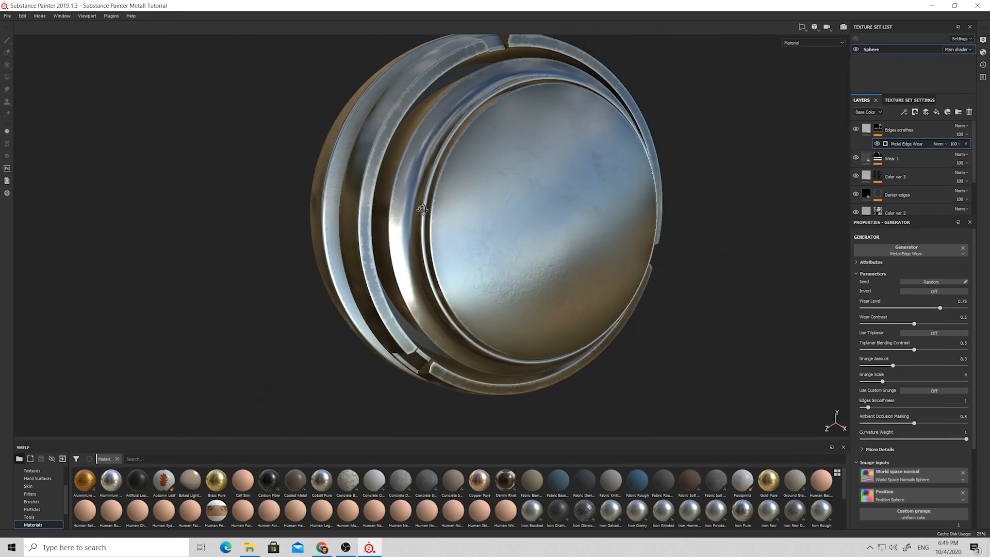
{"action": "left_click_drag", "start_coordinate": [459, 201], "coordinate": [502, 187], "text": "alt"}
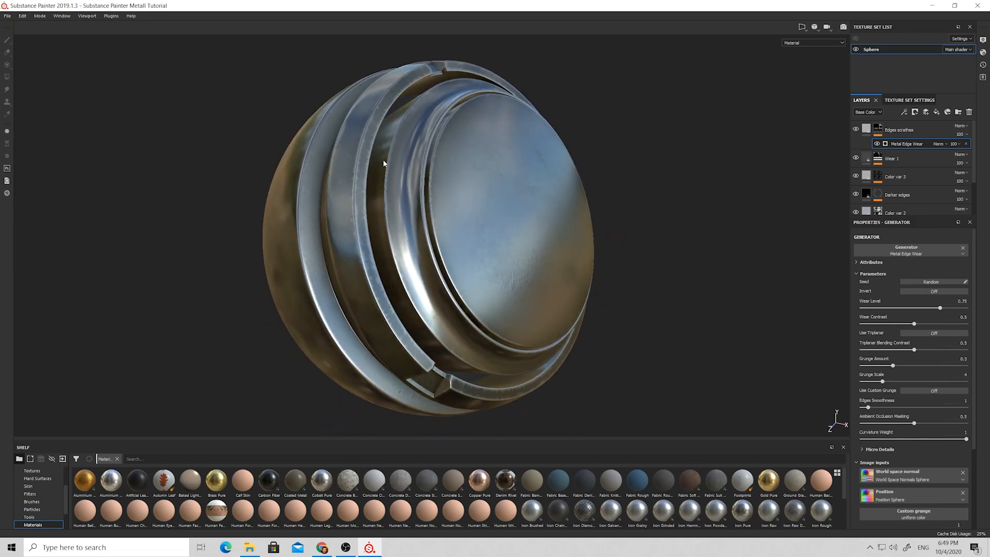
Step: Display the Edges scrathes mask and set Metal Edge Wear's Curvature Weight to 0.2 and Wear Level to 0.83
{"action": "left_click", "coordinate": [876, 129], "text": "alt"}
{"action": "scroll", "coordinate": [429, 199], "scroll_direction": "up", "scroll_amount": 4}
{"action": "left_click_drag", "start_coordinate": [428, 199], "coordinate": [395, 217], "text": "alt"}
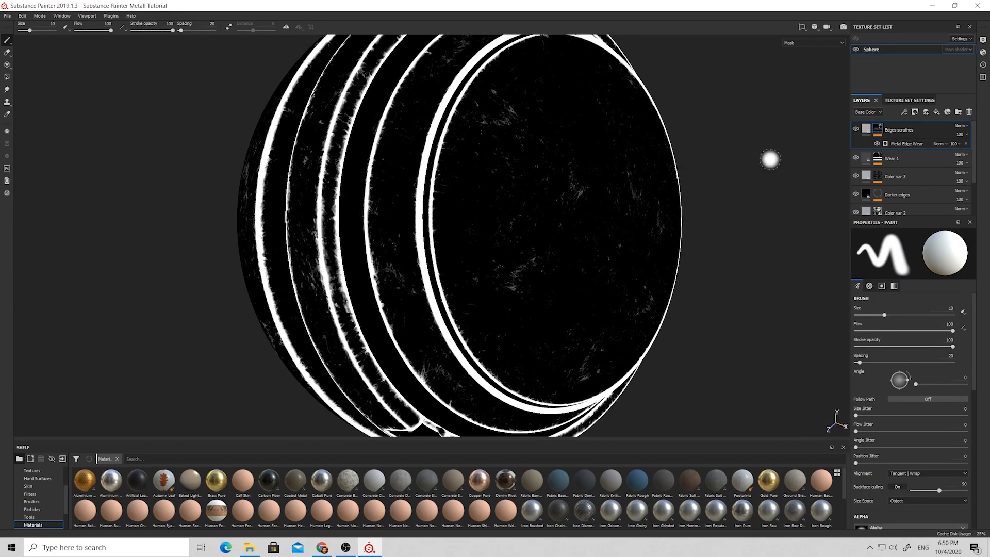
{"action": "left_click", "coordinate": [915, 144]}
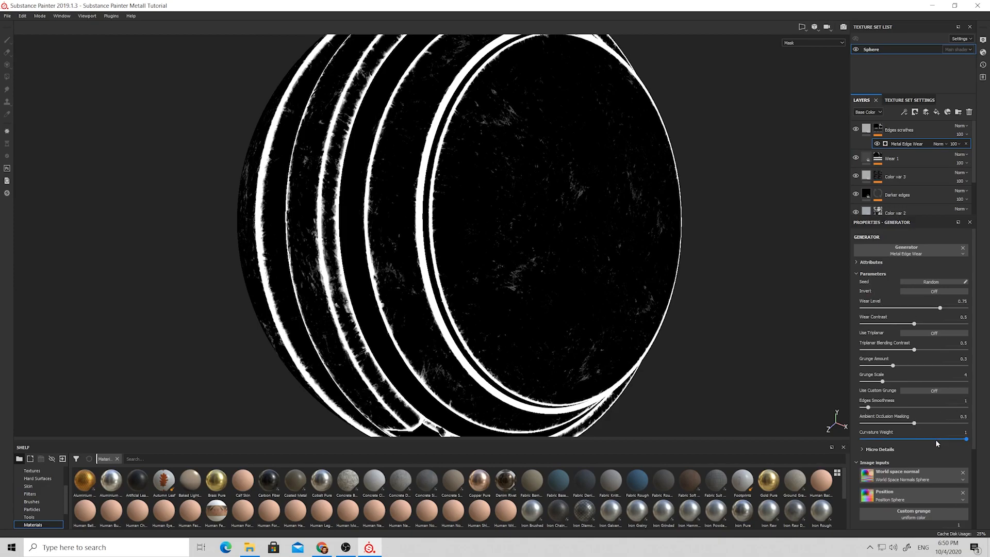
{"action": "left_click_drag", "start_coordinate": [942, 441], "coordinate": [883, 441]}
{"action": "left_click_drag", "start_coordinate": [516, 247], "coordinate": [376, 264], "text": "alt"}
{"action": "left_click_drag", "start_coordinate": [940, 308], "coordinate": [949, 308]}
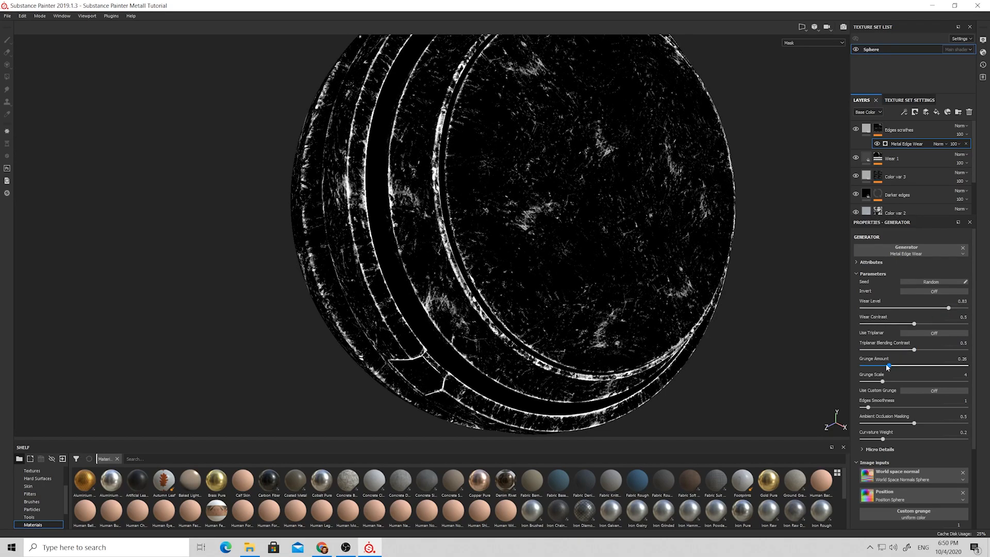
Step: Reduce Metal Edge Wear's Grunge Amount to 0.18 and Curvature Weight to 0.12
{"action": "left_click_drag", "start_coordinate": [889, 365], "coordinate": [875, 365]}
{"action": "left_click_drag", "start_coordinate": [677, 324], "coordinate": [610, 266], "text": "alt"}
{"action": "left_click_drag", "start_coordinate": [881, 439], "coordinate": [874, 438]}
{"action": "left_click_drag", "start_coordinate": [511, 289], "coordinate": [479, 274], "text": "alt"}
{"action": "right_click_drag", "start_coordinate": [479, 273], "coordinate": [477, 259], "text": "alt"}
{"action": "left_click_drag", "start_coordinate": [477, 260], "coordinate": [508, 271], "text": "alt"}
{"action": "right_click_drag", "start_coordinate": [493, 273], "coordinate": [529, 274], "text": "alt"}
Step: Set Metal Edge Wear's Wear Contrast to 0.77 and inspect the edge scratches in the mask and material views
{"action": "left_click_drag", "start_coordinate": [926, 324], "coordinate": [953, 324]}
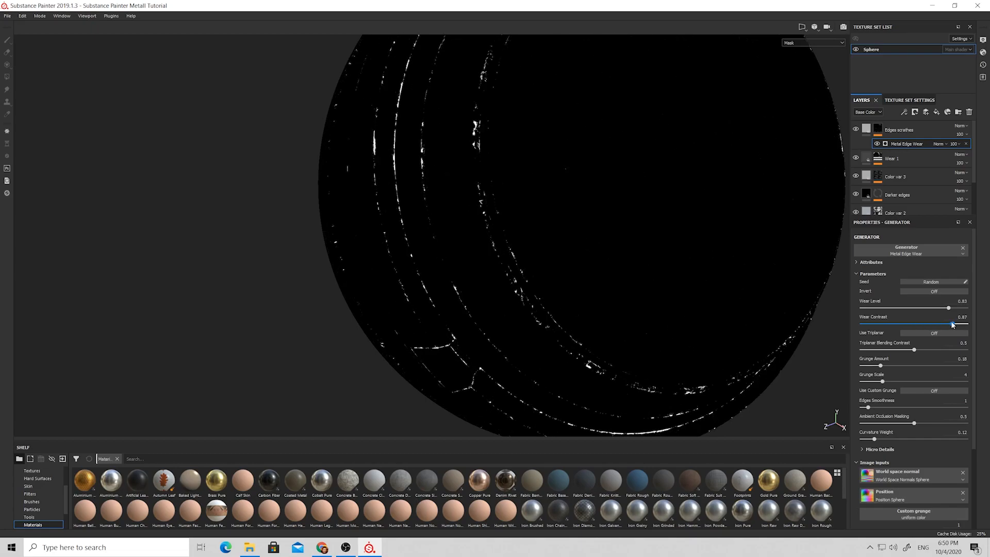
{"action": "left_click_drag", "start_coordinate": [520, 276], "coordinate": [499, 261], "text": "alt"}
{"action": "right_click_drag", "start_coordinate": [499, 261], "coordinate": [515, 285], "text": "alt"}
{"action": "left_click_drag", "start_coordinate": [516, 286], "coordinate": [520, 289], "text": "alt"}
{"action": "right_click_drag", "start_coordinate": [519, 290], "coordinate": [506, 297], "text": "alt"}
{"action": "left_click_drag", "start_coordinate": [506, 297], "coordinate": [674, 252], "text": "alt"}
{"action": "right_click_drag", "start_coordinate": [674, 252], "coordinate": [521, 274], "text": "alt"}
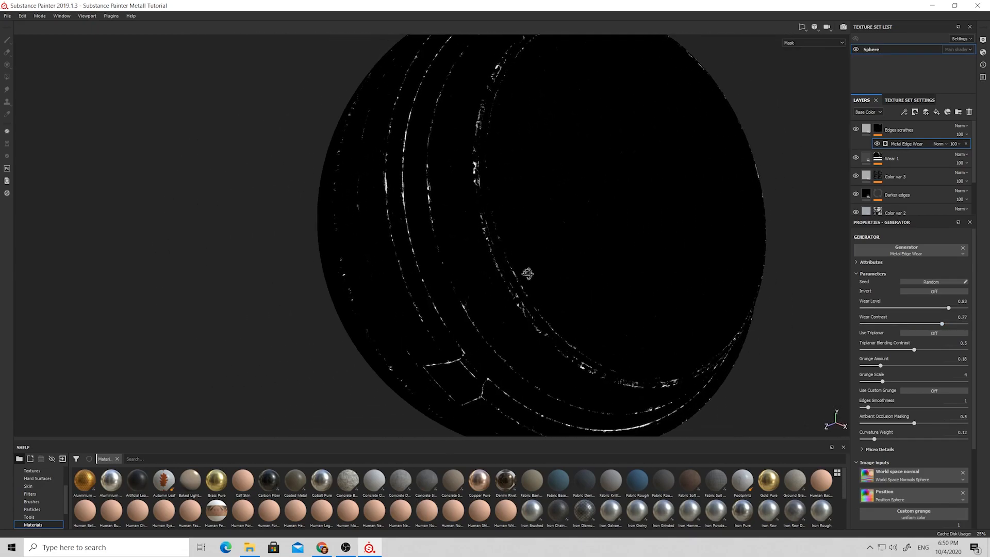
{"action": "left_click", "coordinate": [866, 130]}
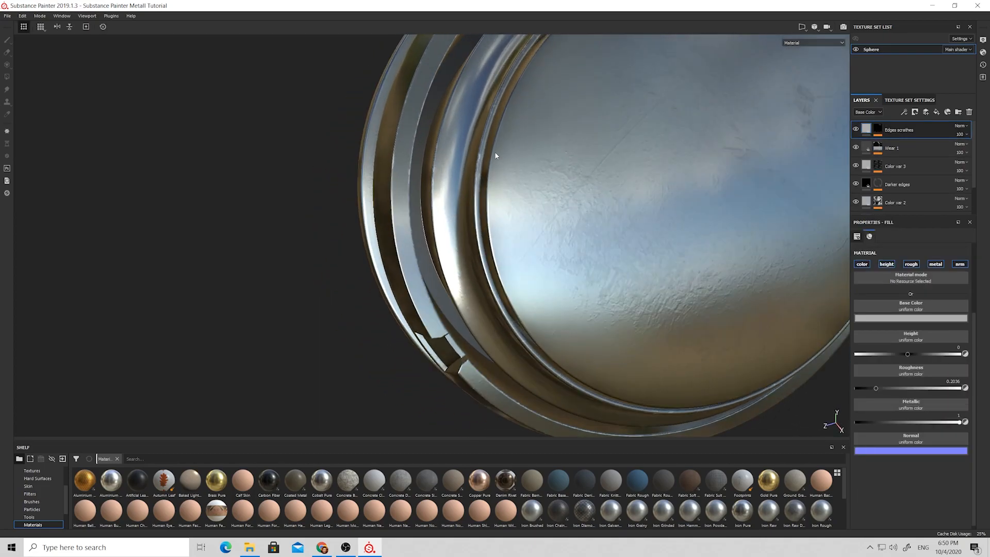
{"action": "right_click_drag", "start_coordinate": [495, 154], "coordinate": [420, 170], "text": "alt"}
{"action": "left_click_drag", "start_coordinate": [420, 170], "coordinate": [351, 188], "text": "alt"}
{"action": "right_click_drag", "start_coordinate": [350, 188], "coordinate": [407, 193], "text": "alt"}
{"action": "left_click_drag", "start_coordinate": [407, 194], "coordinate": [589, 153], "text": "alt"}
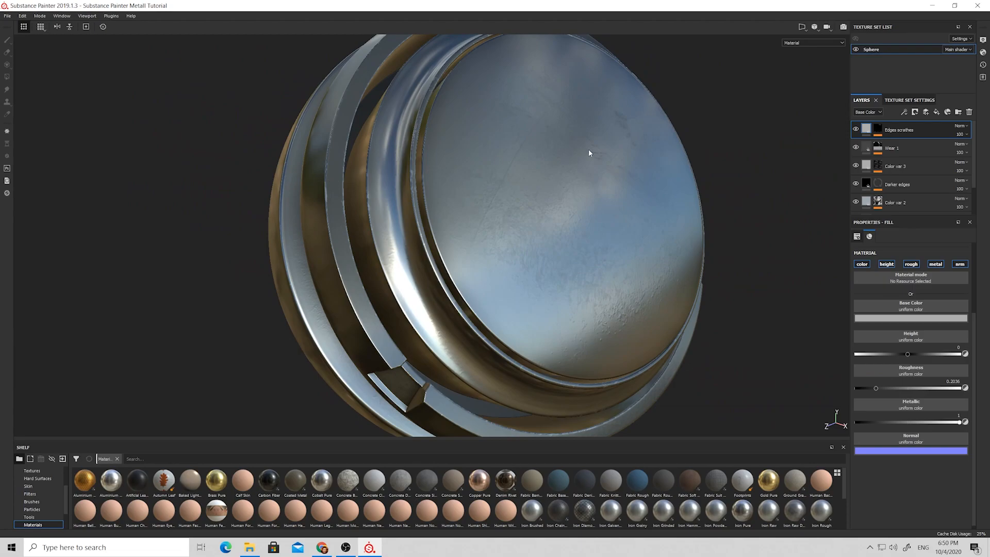
Step: Set the Edges scrathes fill's Height to -0.01 and inspect the edges in the material and Base Color views
{"action": "left_click", "coordinate": [879, 131]}
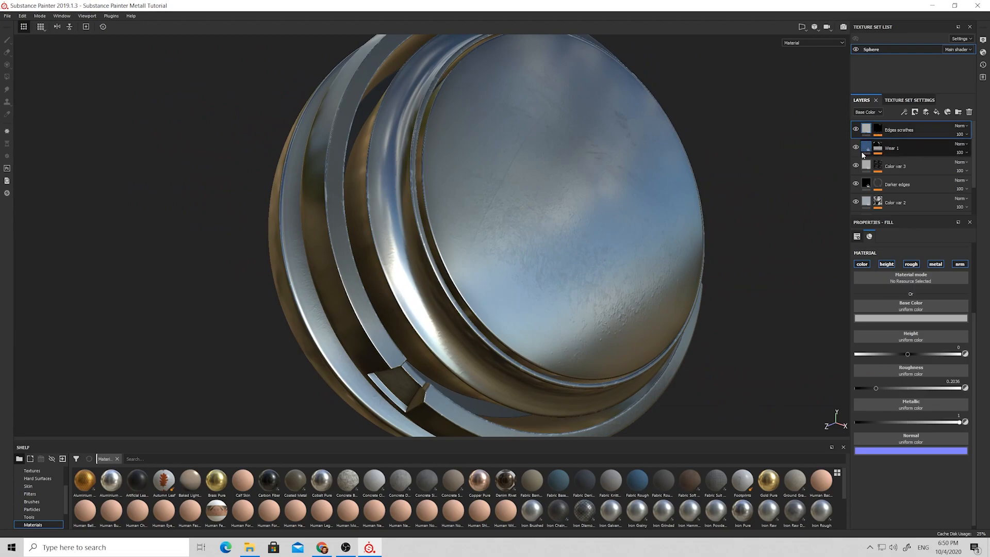
{"action": "left_click_drag", "start_coordinate": [908, 354], "coordinate": [906, 354]}
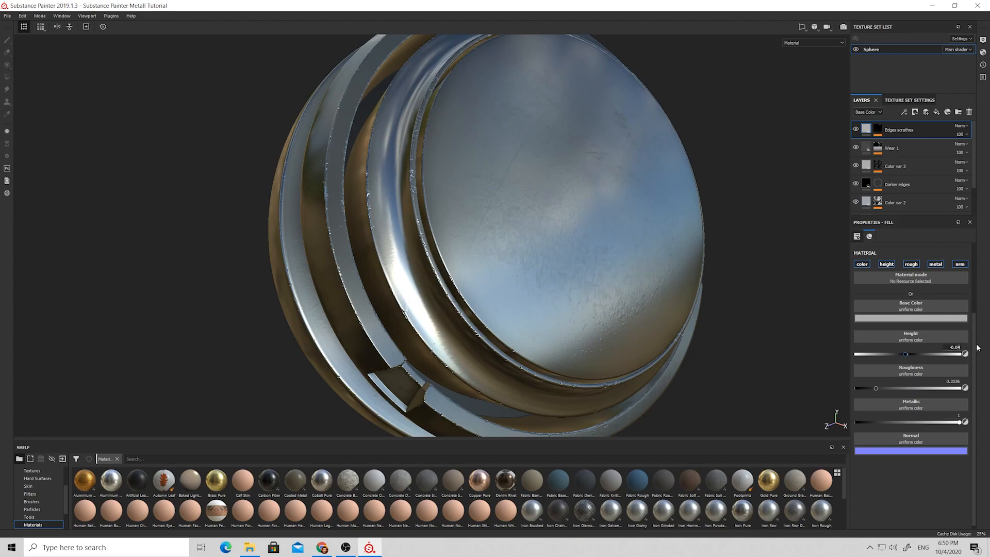
{"action": "right_click_drag", "start_coordinate": [309, 209], "coordinate": [342, 210], "text": "alt"}
{"action": "left_click_drag", "start_coordinate": [342, 209], "coordinate": [283, 220], "text": "alt"}
{"action": "right_click_drag", "start_coordinate": [532, 184], "coordinate": [516, 170], "text": "alt"}
{"action": "mouse_move", "coordinate": [515, 170]}
{"action": "left_mouse_down", "text": "alt"}
{"action": "mouse_move", "coordinate": [519, 159]}
{"action": "mouse_move", "coordinate": [632, 181]}
{"action": "mouse_move", "coordinate": [599, 207]}
{"action": "mouse_move", "coordinate": [510, 203]}
{"action": "mouse_move", "coordinate": [591, 162]}
{"action": "mouse_move", "coordinate": [538, 186]}
{"action": "mouse_move", "coordinate": [508, 172]}
{"action": "left_mouse_up", "text": "alt"}
{"action": "left_click", "coordinate": [810, 43]}
{"action": "left_click", "coordinate": [807, 57]}
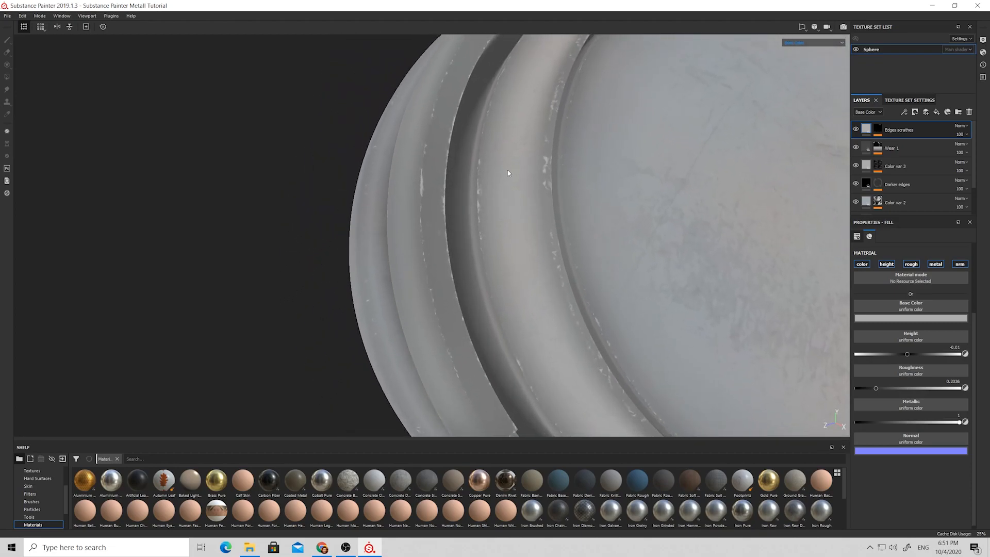
{"action": "right_click_drag", "start_coordinate": [509, 172], "coordinate": [515, 175], "text": "alt"}
{"action": "left_click_drag", "start_coordinate": [516, 175], "coordinate": [541, 171], "text": "alt"}
{"action": "right_click_drag", "start_coordinate": [542, 171], "coordinate": [682, 109], "text": "alt"}
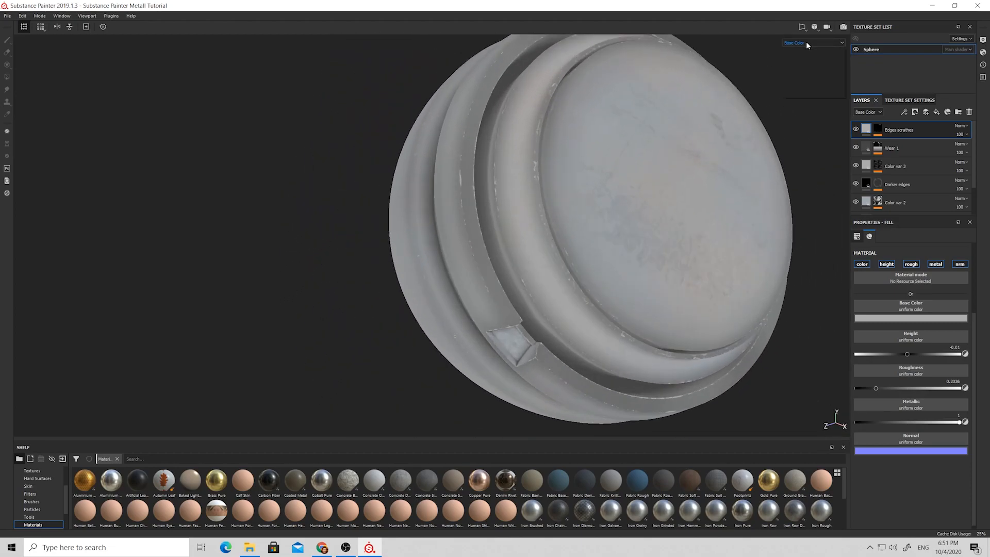
Step: Set the Edges scrathes fill's Roughness to 0.0982 in the Roughness channel view and check it in the material view
{"action": "left_click", "coordinate": [797, 76]}
{"action": "scroll", "coordinate": [484, 162], "scroll_direction": "up", "scroll_amount": 3}
{"action": "left_click_drag", "start_coordinate": [511, 166], "coordinate": [549, 169], "text": "alt"}
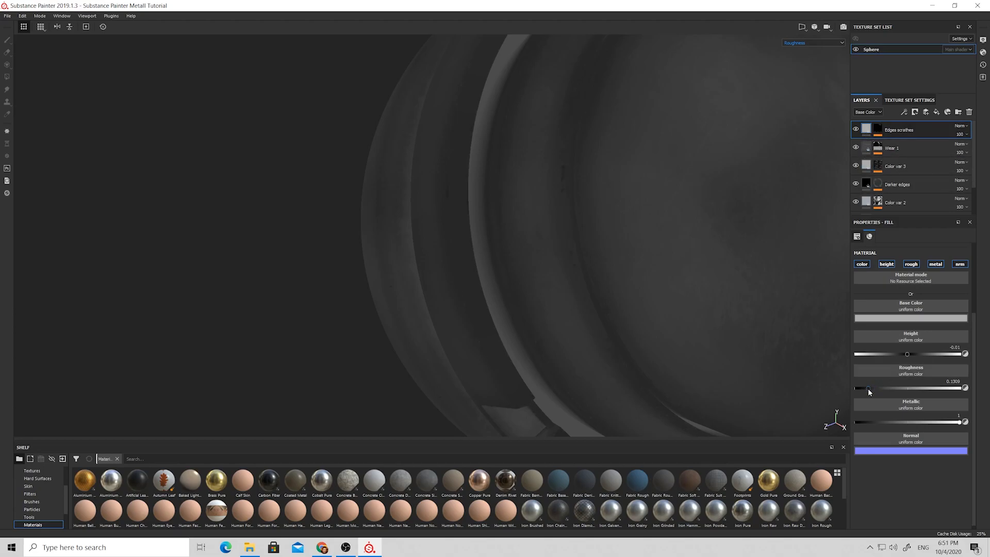
{"action": "left_click_drag", "start_coordinate": [868, 389], "coordinate": [864, 389]}
{"action": "left_click_drag", "start_coordinate": [508, 261], "coordinate": [605, 261], "text": "alt"}
{"action": "left_click_drag", "start_coordinate": [501, 217], "coordinate": [566, 184], "text": "alt"}
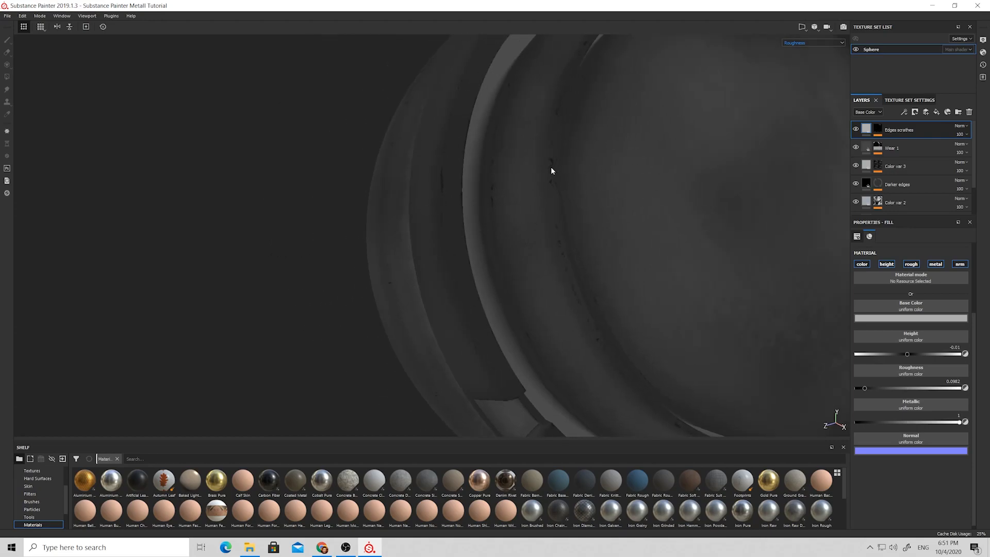
{"action": "left_click", "coordinate": [812, 42]}
{"action": "left_click", "coordinate": [804, 53]}
{"action": "mouse_move", "coordinate": [567, 165]}
{"action": "left_mouse_down", "text": "alt"}
{"action": "mouse_move", "coordinate": [591, 195]}
{"action": "mouse_move", "coordinate": [694, 156]}
{"action": "mouse_move", "coordinate": [558, 154]}
{"action": "left_mouse_up", "text": "alt"}
{"action": "scroll", "coordinate": [540, 166], "scroll_direction": "up", "scroll_amount": 2}
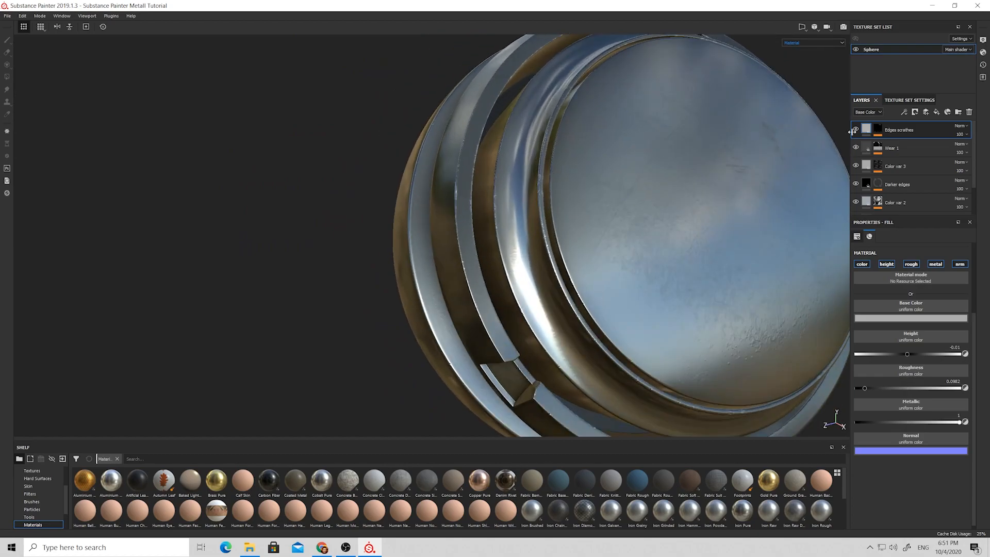
Step: Display the Edges scrathes mask, add an MG Edge Damages generator to it and inspect the damaged edges
{"action": "left_click", "coordinate": [877, 128]}
{"action": "left_click", "coordinate": [878, 129], "text": "alt"}
{"action": "middle_click_drag", "start_coordinate": [657, 189], "coordinate": [622, 154], "text": "alt"}
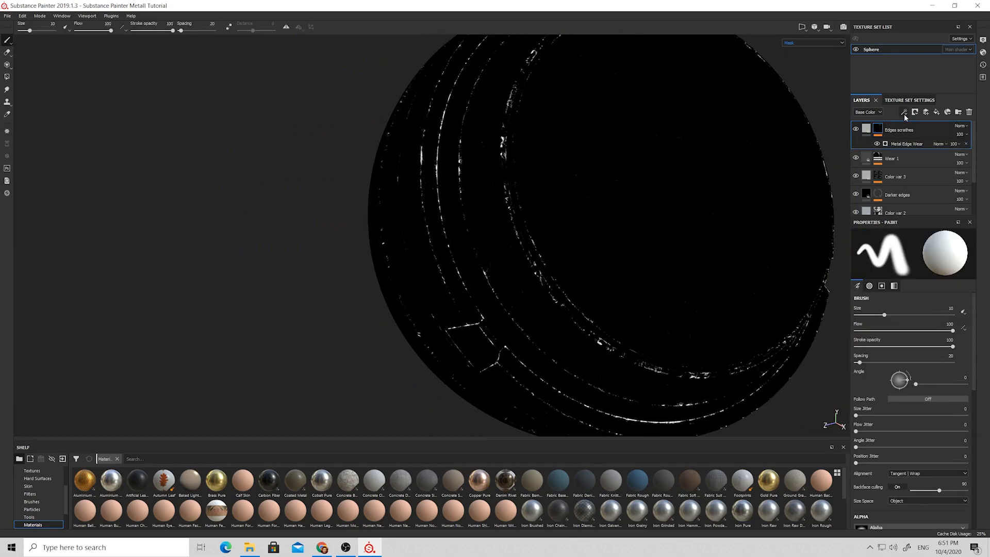
{"action": "left_click", "coordinate": [914, 112]}
{"action": "left_click", "coordinate": [904, 113]}
{"action": "left_click", "coordinate": [920, 123]}
{"action": "left_click", "coordinate": [927, 248]}
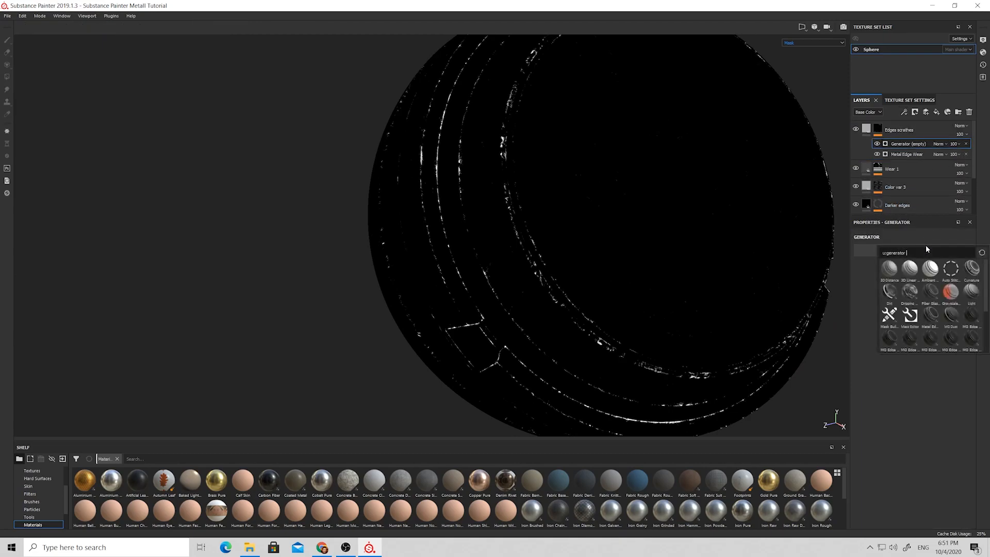
{"action": "scroll", "coordinate": [935, 291], "scroll_direction": "down", "scroll_amount": 5}
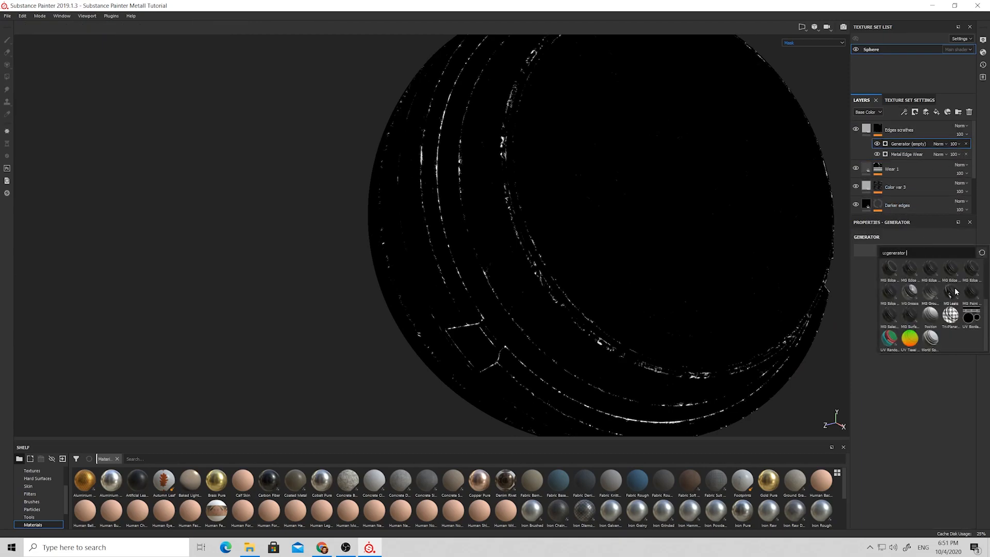
{"action": "mouse_move", "coordinate": [917, 313]}
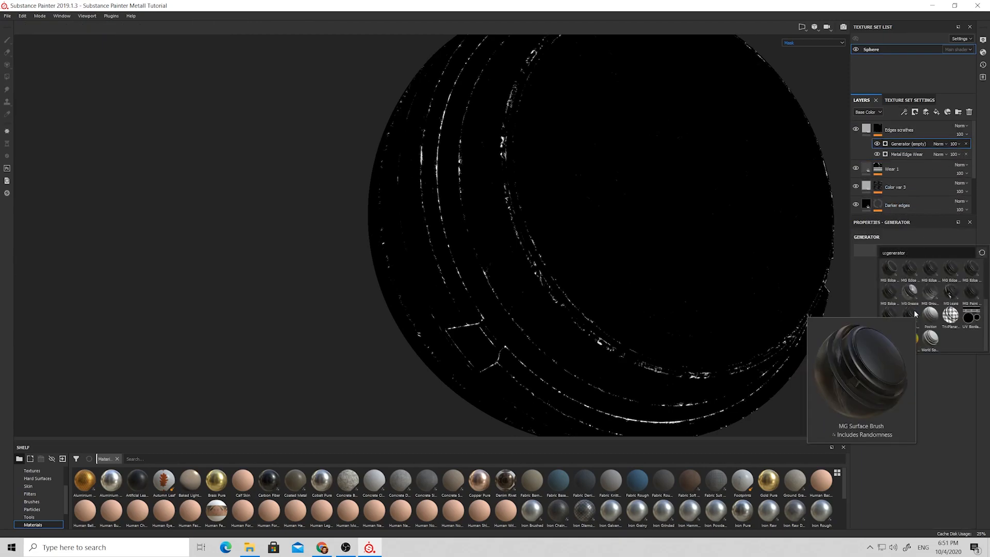
{"action": "mouse_move", "coordinate": [934, 276]}
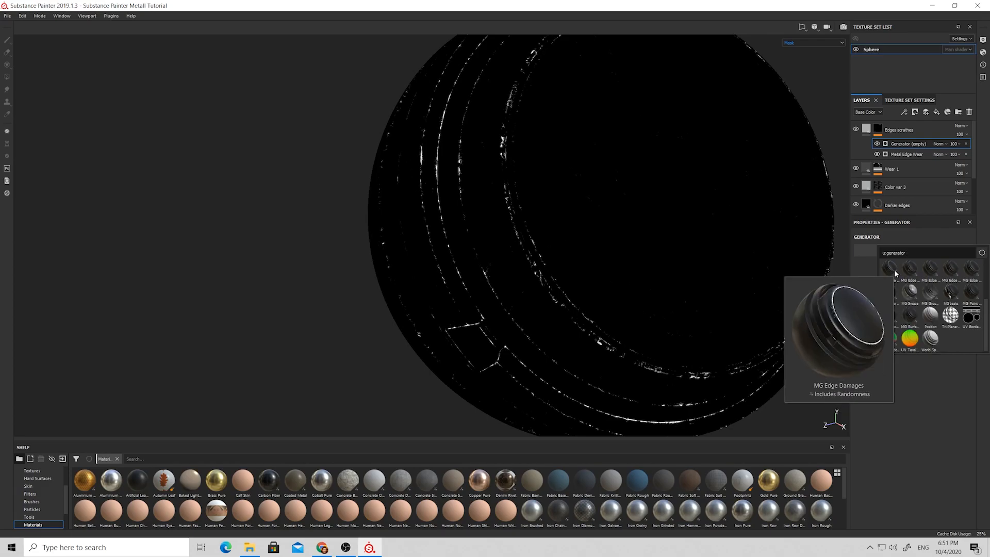
{"action": "left_click", "coordinate": [896, 273]}
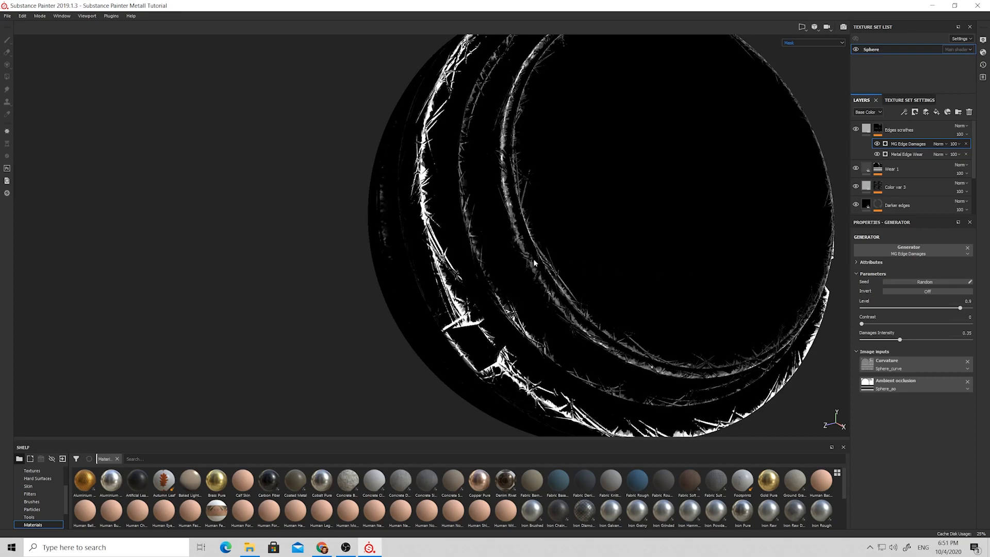
{"action": "scroll", "coordinate": [531, 269], "scroll_direction": "up", "scroll_amount": 4}
{"action": "scroll", "coordinate": [389, 288], "scroll_direction": "down", "scroll_amount": 4}
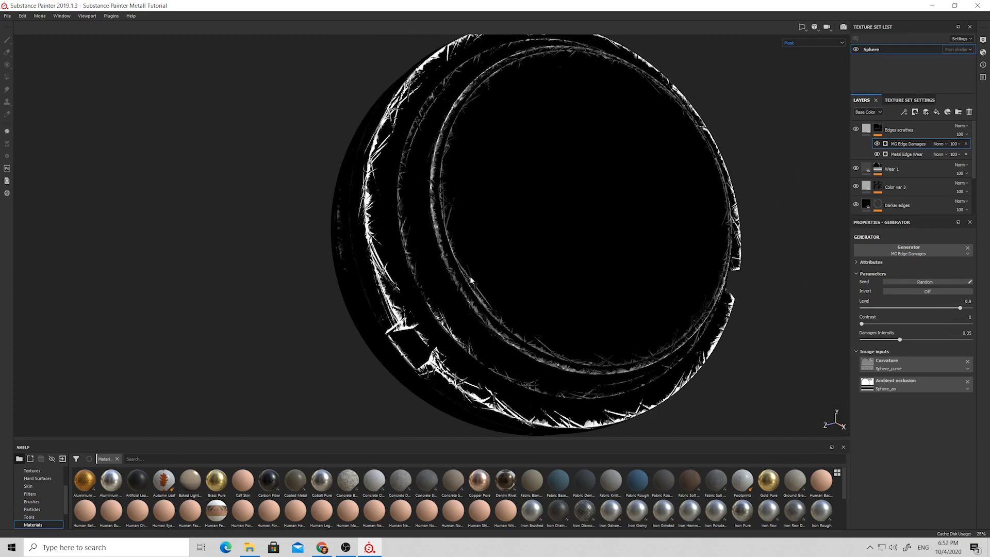
Step: Set MG Edge Damages' Level to 0.52 and Damages Intensity to 0, and inspect the edges in the mask
{"action": "left_click_drag", "start_coordinate": [929, 308], "coordinate": [919, 310]}
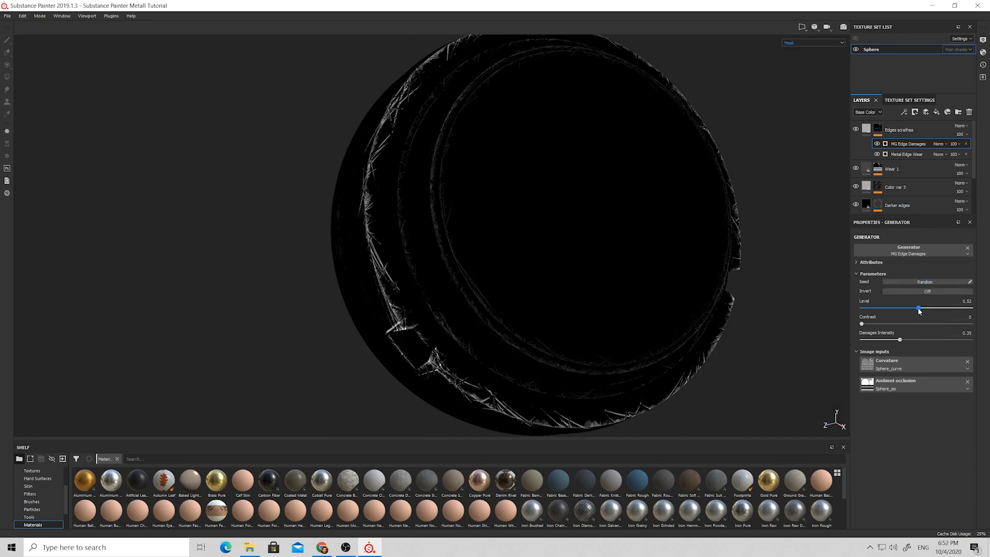
{"action": "left_click_drag", "start_coordinate": [888, 342], "coordinate": [861, 339]}
{"action": "scroll", "coordinate": [369, 277], "scroll_direction": "up", "scroll_amount": 5}
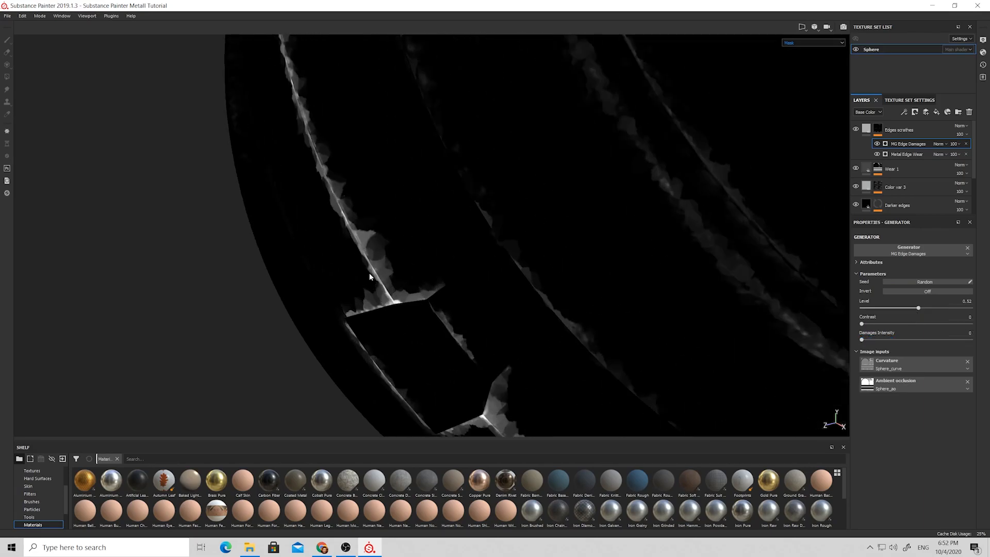
{"action": "left_click_drag", "start_coordinate": [370, 213], "coordinate": [573, 173], "text": "alt"}
{"action": "left_click_drag", "start_coordinate": [582, 220], "coordinate": [631, 158], "text": "alt"}
{"action": "left_click_drag", "start_coordinate": [453, 178], "coordinate": [487, 178], "text": "alt"}
{"action": "scroll", "coordinate": [487, 180], "scroll_direction": "down", "scroll_amount": 4}
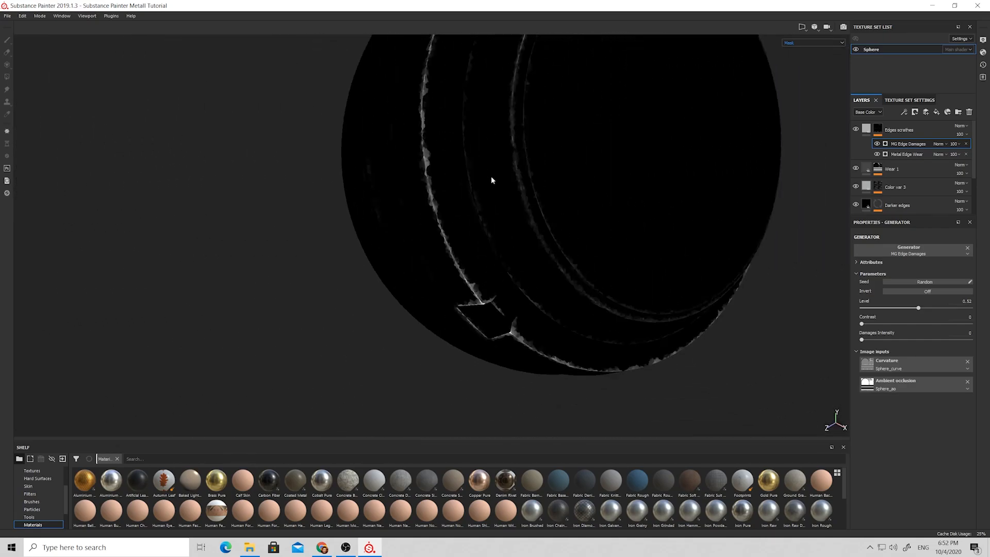
{"action": "middle_click_drag", "start_coordinate": [490, 179], "coordinate": [489, 209], "text": "alt"}
{"action": "left_click_drag", "start_coordinate": [488, 210], "coordinate": [475, 183], "text": "alt"}
Step: Set the MG Edge Damages blending mode to Lighten (Max) over Metal Edge Wear
{"action": "left_click", "coordinate": [938, 150]}
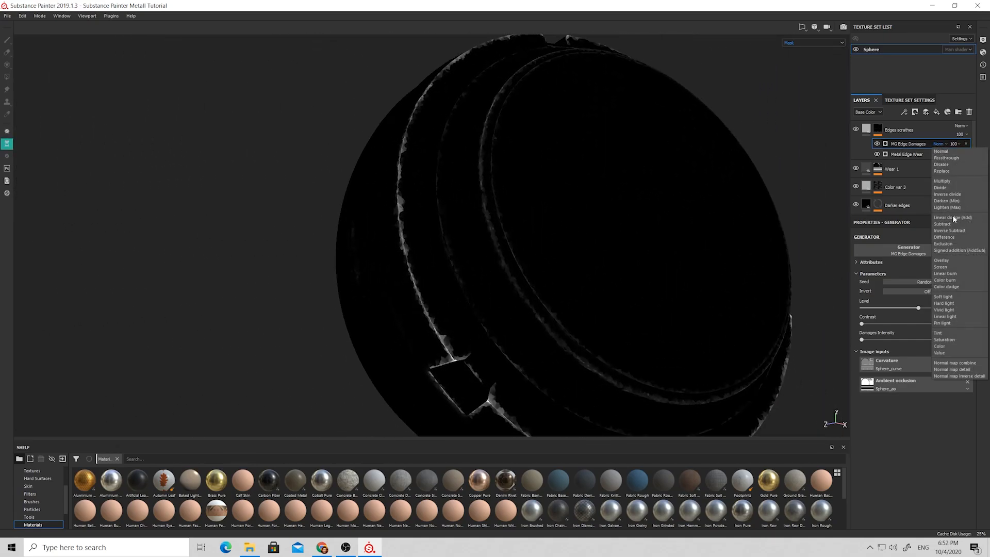
{"action": "left_click", "coordinate": [948, 211]}
{"action": "left_click_drag", "start_coordinate": [516, 232], "coordinate": [533, 216], "text": "alt"}
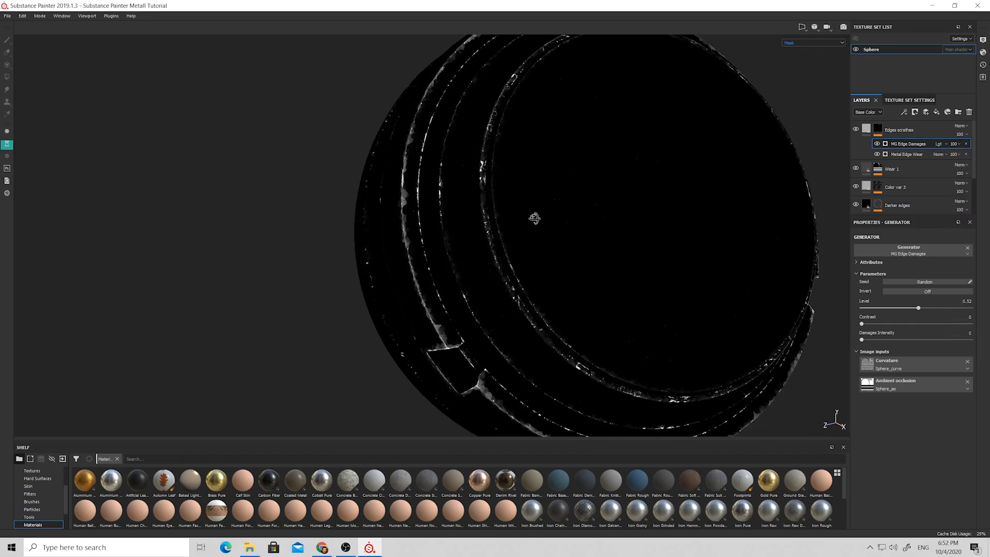
Step: Inspect the combined edge damage in the material view and save the project
{"action": "left_click", "coordinate": [813, 42]}
{"action": "left_click", "coordinate": [797, 51]}
{"action": "left_click_drag", "start_coordinate": [562, 144], "coordinate": [541, 147], "text": "alt"}
{"action": "scroll", "coordinate": [364, 166], "scroll_direction": "up", "scroll_amount": 5}
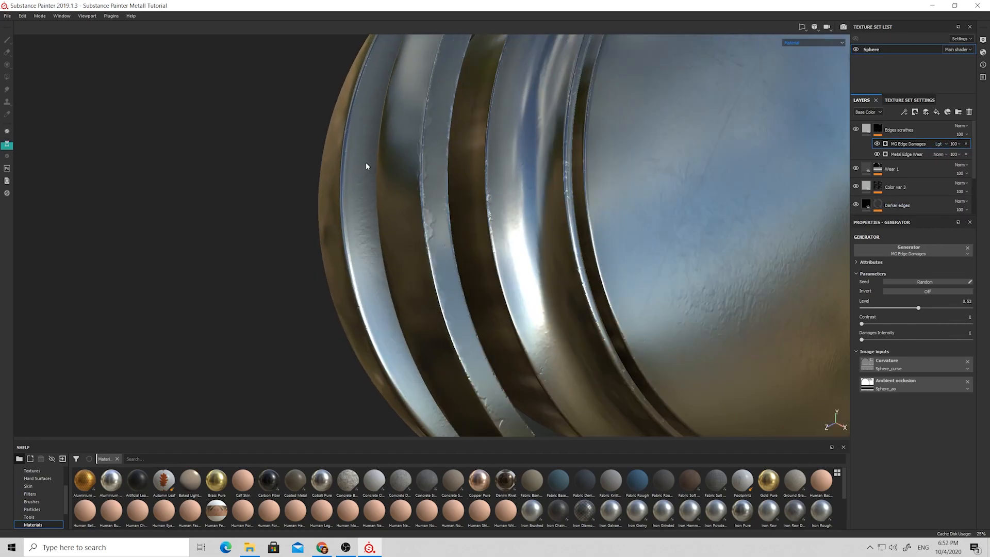
{"action": "left_click_drag", "start_coordinate": [364, 166], "coordinate": [671, 161], "text": "alt"}
{"action": "scroll", "coordinate": [438, 190], "scroll_direction": "down", "scroll_amount": 3}
{"action": "scroll", "coordinate": [433, 232], "scroll_direction": "down", "scroll_amount": 3}
{"action": "key", "text": "ctrl+s"}
Step: Add a fill with the Grunge Scratches Rough texture to the Edges scrathes mask, with the mask displayed
{"action": "scroll", "coordinate": [445, 191], "scroll_direction": "up", "scroll_amount": 3}
{"action": "left_click", "coordinate": [878, 129], "text": "alt"}
{"action": "mouse_move", "coordinate": [464, 177]}
{"action": "left_mouse_down", "text": "alt"}
{"action": "mouse_move", "coordinate": [421, 172]}
{"action": "mouse_move", "coordinate": [509, 171]}
{"action": "left_mouse_up", "text": "alt"}
{"action": "scroll", "coordinate": [478, 176], "scroll_direction": "down", "scroll_amount": 3}
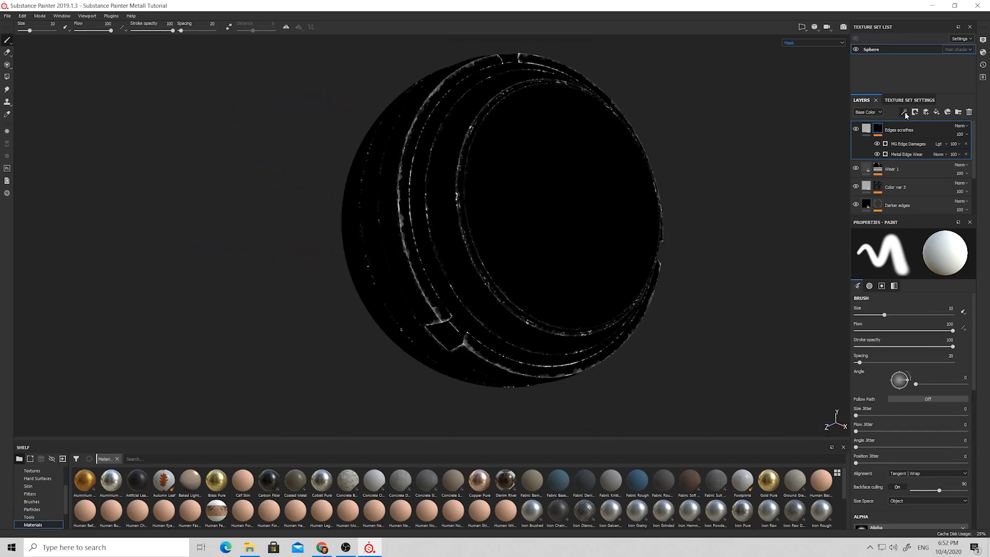
{"action": "left_click", "coordinate": [904, 112]}
{"action": "left_click", "coordinate": [914, 146]}
{"action": "left_click", "coordinate": [917, 264]}
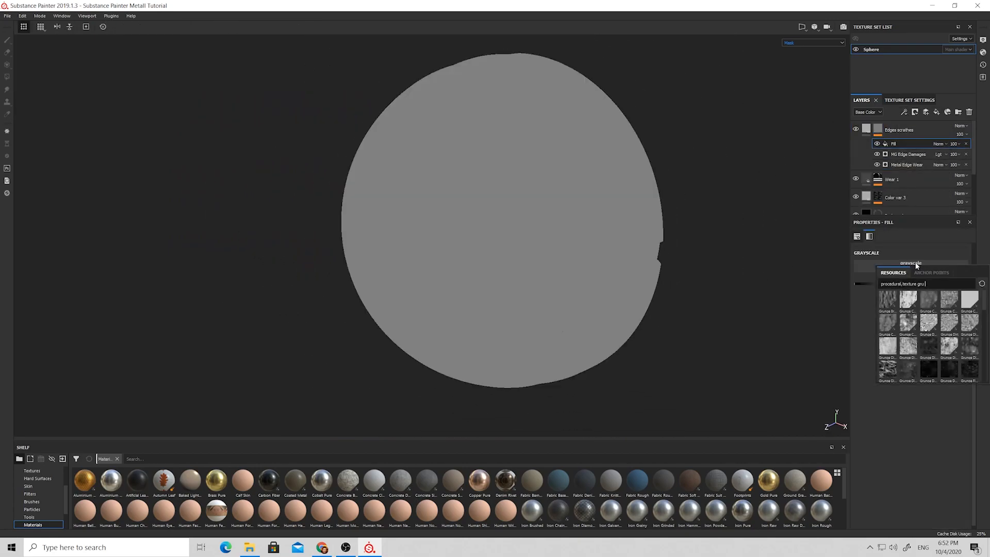
{"action": "scroll", "coordinate": [909, 328], "scroll_direction": "down", "scroll_amount": 5}
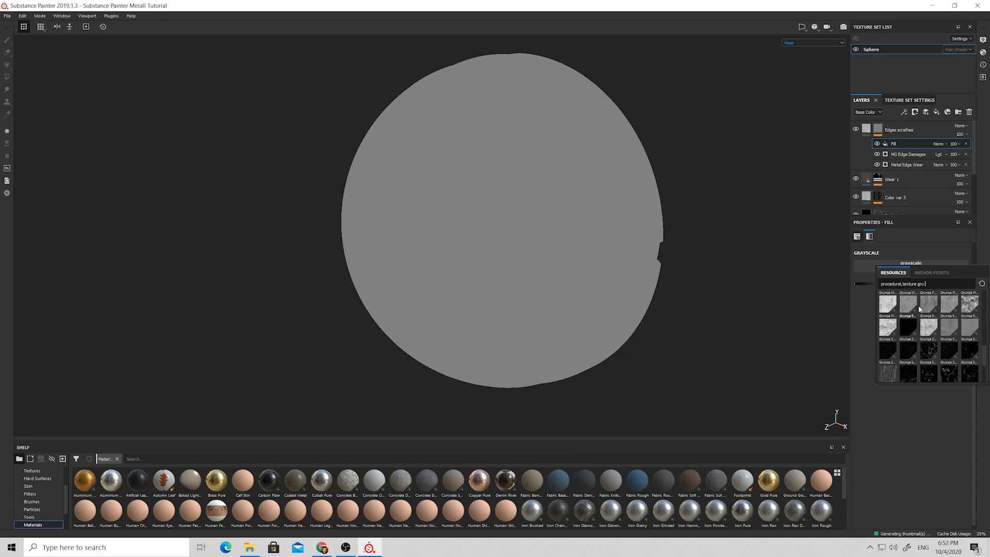
{"action": "mouse_move", "coordinate": [909, 329]}
{"action": "left_click", "coordinate": [892, 353]}
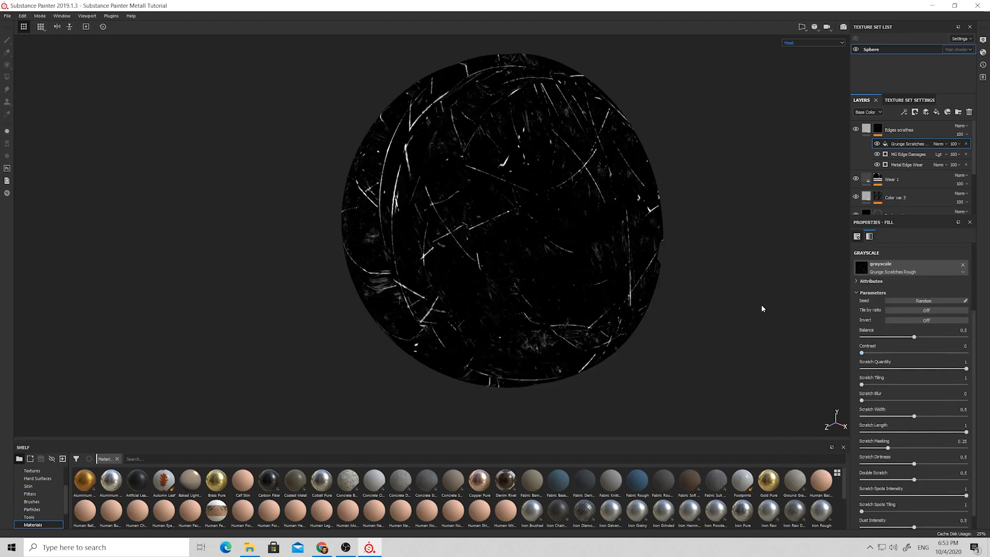
Step: Inspect the rough scratches on the sphere in the mask and material views
{"action": "left_click_drag", "start_coordinate": [527, 222], "coordinate": [422, 277], "text": "alt"}
{"action": "left_click", "coordinate": [866, 128]}
{"action": "left_click_drag", "start_coordinate": [413, 227], "coordinate": [381, 191], "text": "alt"}
{"action": "scroll", "coordinate": [522, 205], "scroll_direction": "up", "scroll_amount": 3}
{"action": "scroll", "coordinate": [697, 207], "scroll_direction": "down", "scroll_amount": 5}
{"action": "left_click_drag", "start_coordinate": [698, 207], "coordinate": [778, 181], "text": "alt"}
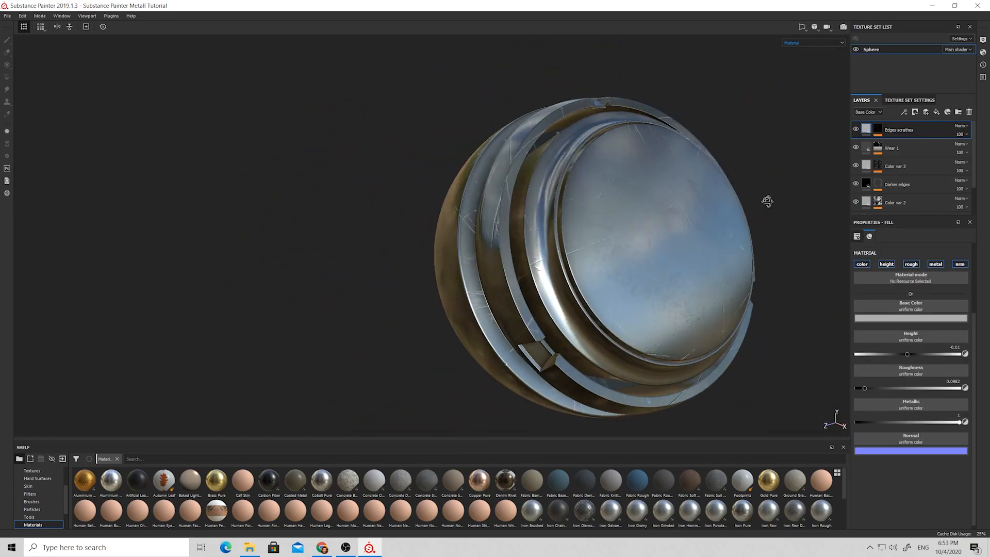
Step: Display the Edges scrathes mask, set Grunge Scratches Rough's Balance to 0.14 and adjust its Scratch Masking
{"action": "left_click", "coordinate": [877, 130]}
{"action": "left_click", "coordinate": [879, 130], "text": "alt"}
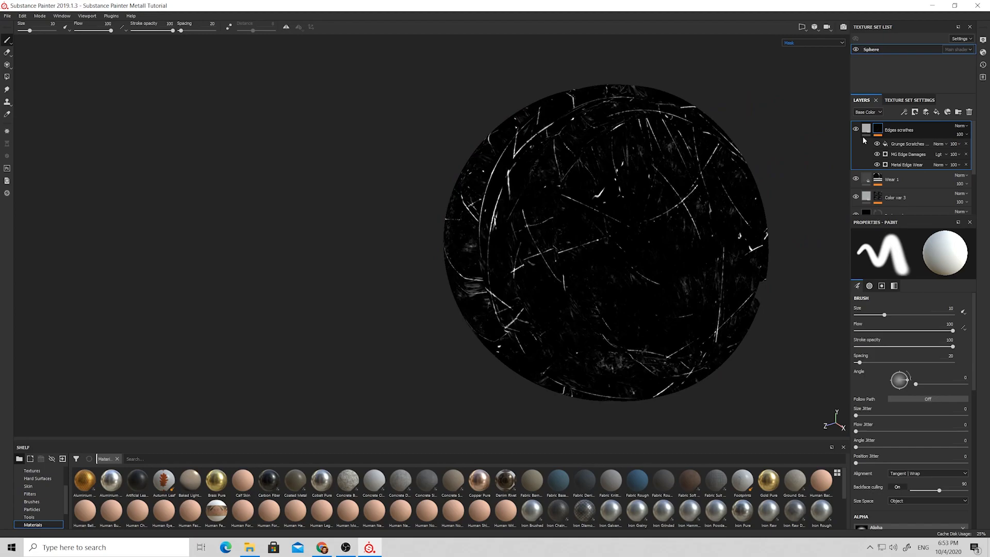
{"action": "left_click", "coordinate": [906, 146]}
{"action": "left_click_drag", "start_coordinate": [898, 336], "coordinate": [886, 340]}
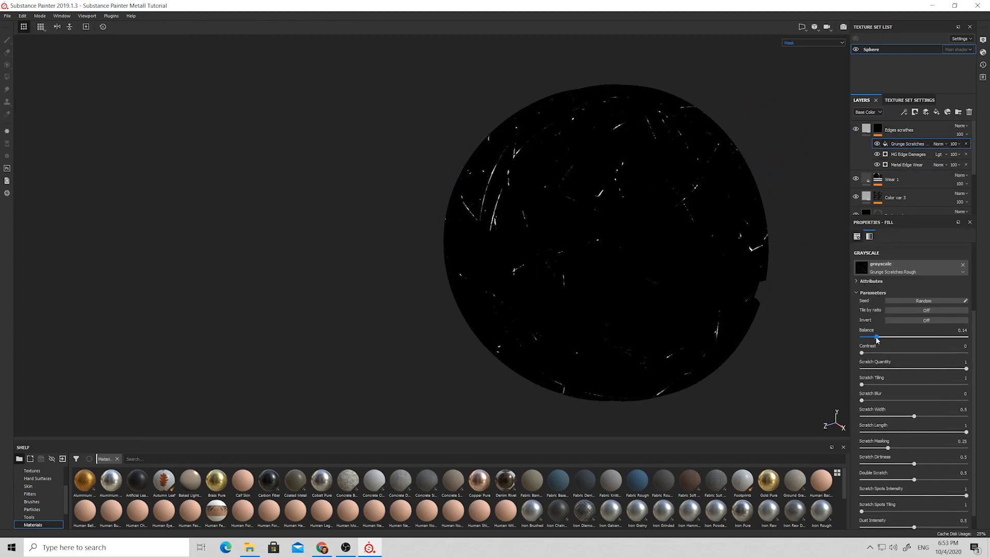
{"action": "left_click_drag", "start_coordinate": [722, 289], "coordinate": [747, 303], "text": "alt"}
{"action": "left_click_drag", "start_coordinate": [606, 276], "coordinate": [615, 306], "text": "alt"}
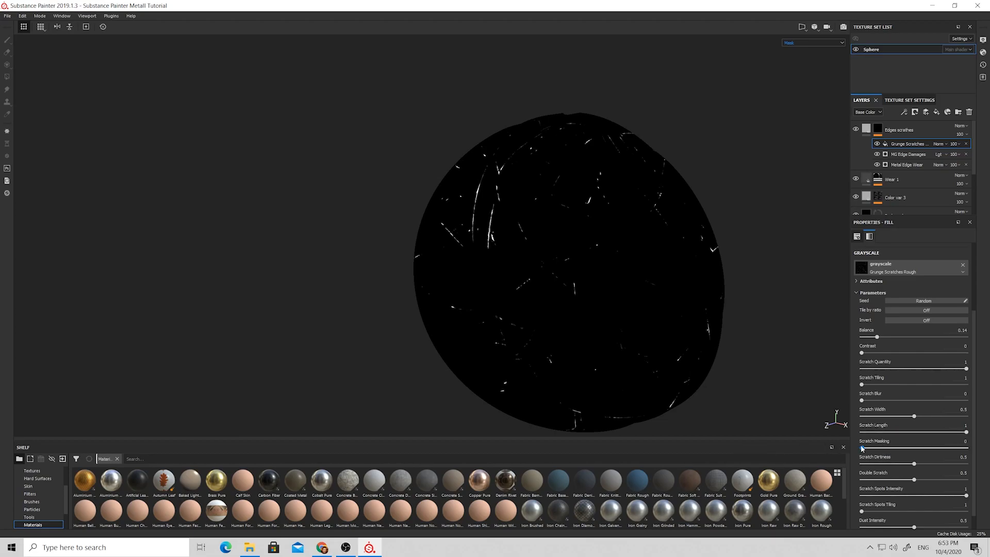
{"action": "left_click_drag", "start_coordinate": [862, 448], "coordinate": [896, 448]}
Step: Set the Grunge Scratches Rough fill's blending to Lighten (Max) and inspect the result in the material view
{"action": "left_click", "coordinate": [948, 146]}
{"action": "left_click", "coordinate": [946, 209]}
{"action": "left_click_drag", "start_coordinate": [536, 268], "coordinate": [599, 206], "text": "alt"}
{"action": "left_click", "coordinate": [867, 129]}
{"action": "left_click_drag", "start_coordinate": [686, 211], "coordinate": [568, 247], "text": "alt"}
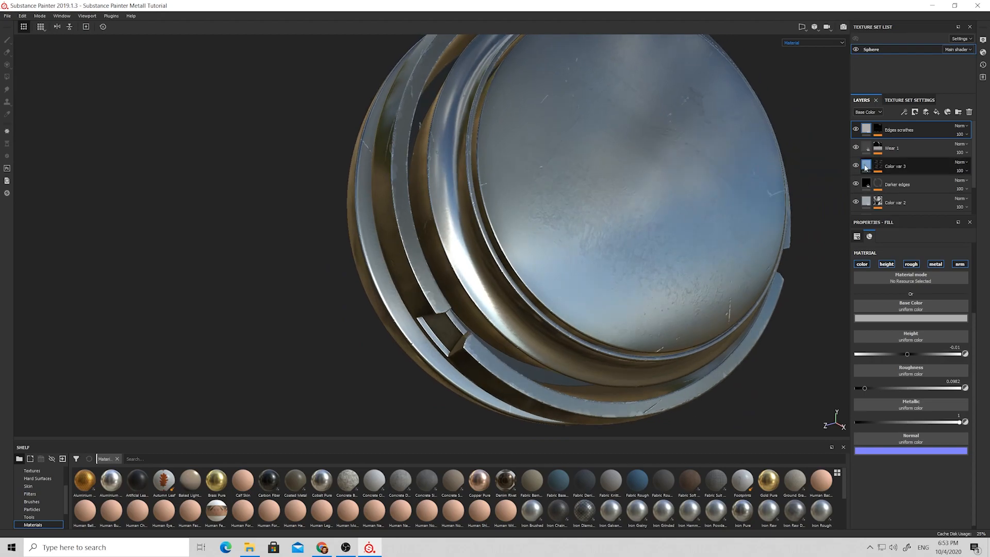
{"action": "left_click_drag", "start_coordinate": [666, 184], "coordinate": [549, 231], "text": "alt"}
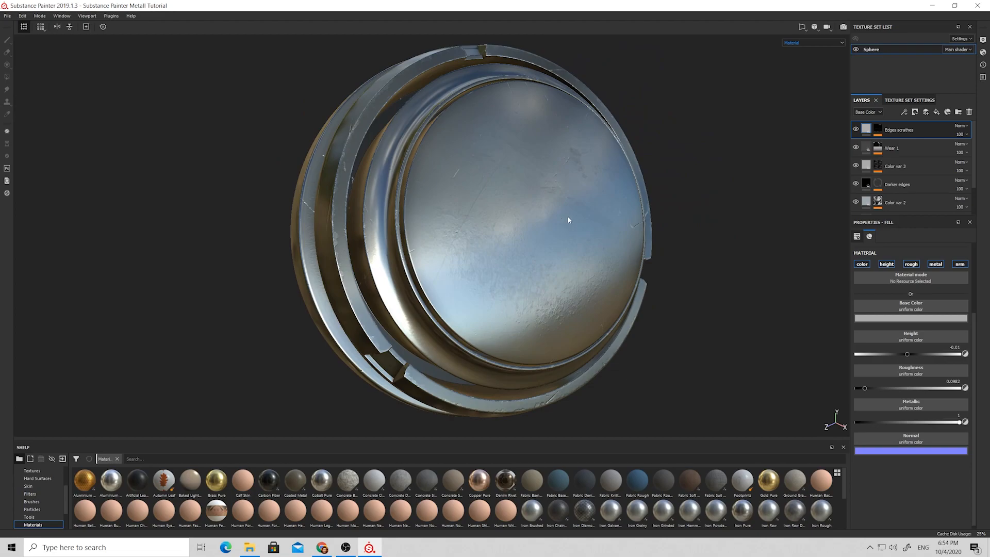
Step: Examine the finished scratches across the sphere in the mask, Base Color, Roughness and material views
{"action": "left_click", "coordinate": [877, 130], "text": "alt"}
{"action": "left_click", "coordinate": [813, 43]}
{"action": "left_click", "coordinate": [803, 54]}
{"action": "left_click", "coordinate": [800, 66]}
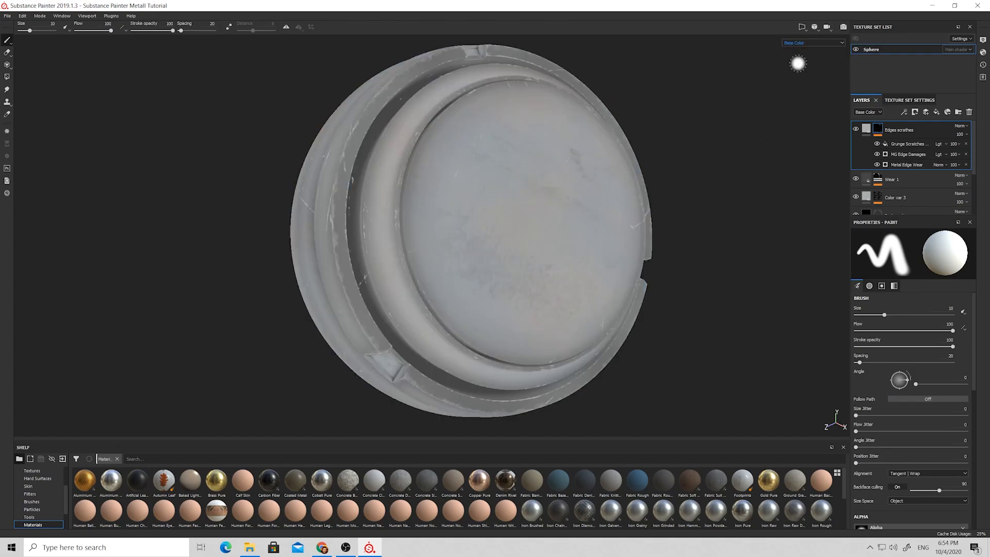
{"action": "left_click", "coordinate": [789, 43]}
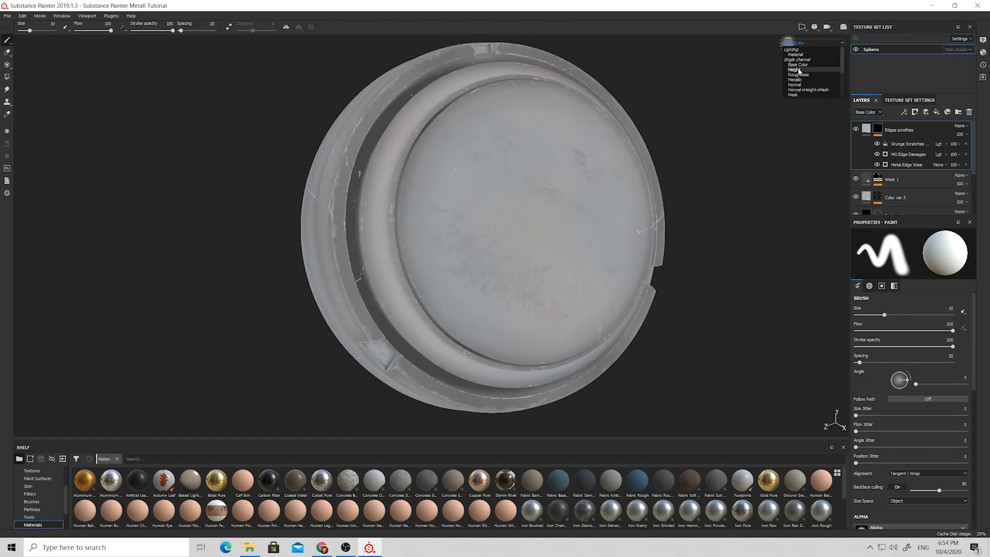
{"action": "left_click", "coordinate": [800, 75]}
{"action": "left_click_drag", "start_coordinate": [623, 104], "coordinate": [643, 115], "text": "alt"}
{"action": "left_click", "coordinate": [805, 43]}
{"action": "left_click", "coordinate": [802, 56]}
{"action": "mouse_move", "coordinate": [521, 113]}
{"action": "left_mouse_down", "text": "alt"}
{"action": "mouse_move", "coordinate": [537, 110]}
{"action": "mouse_move", "coordinate": [557, 137]}
{"action": "mouse_move", "coordinate": [506, 119]}
{"action": "mouse_move", "coordinate": [600, 127]}
{"action": "left_mouse_up", "text": "alt"}
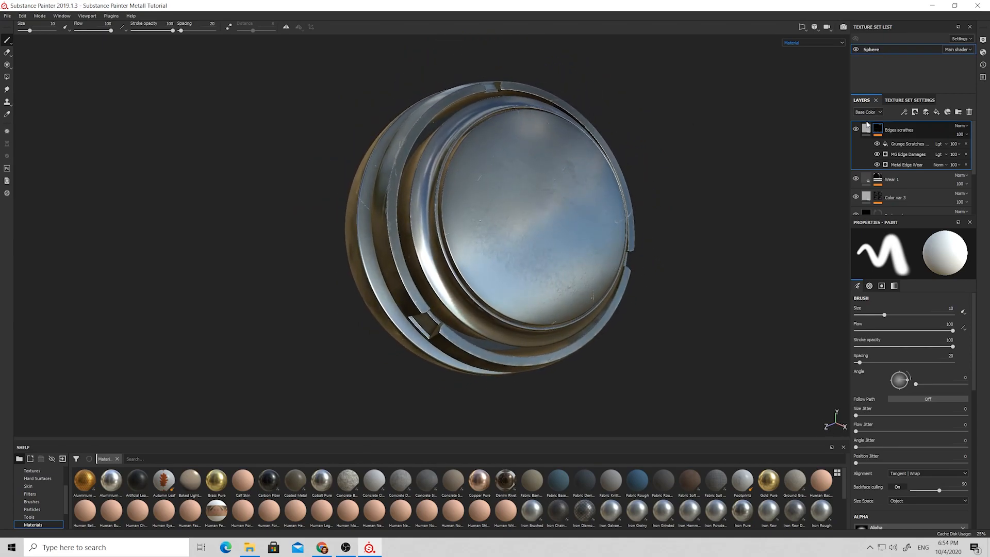
Step: Place a copy of the Base metal fill layer at the top of the stack, above Edges scrathes
{"action": "left_click", "coordinate": [867, 129]}
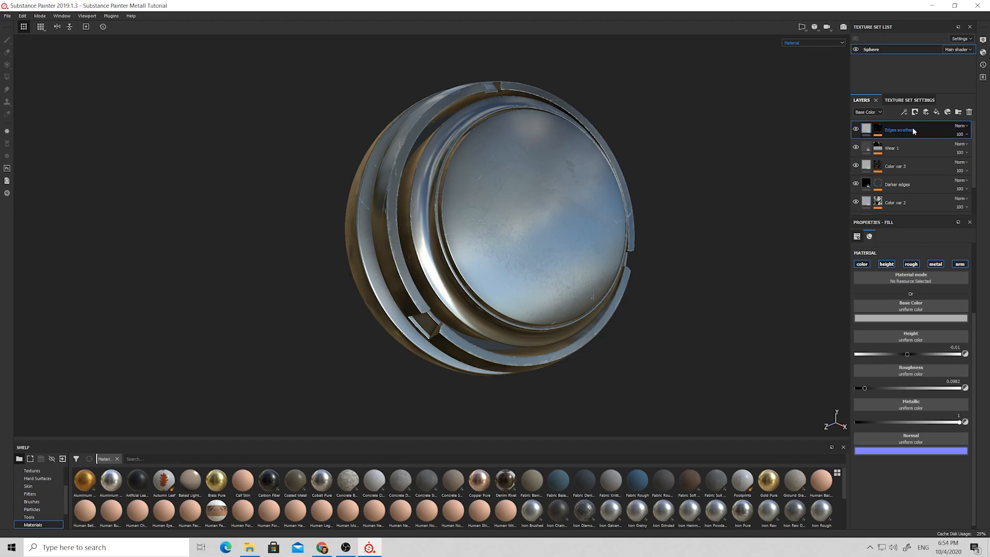
{"action": "scroll", "coordinate": [911, 131], "scroll_direction": "down", "scroll_amount": 3}
{"action": "left_click", "coordinate": [895, 201]}
{"action": "scroll", "coordinate": [900, 185], "scroll_direction": "up", "scroll_amount": 3}
{"action": "left_click_drag", "start_coordinate": [894, 131], "coordinate": [903, 131]}
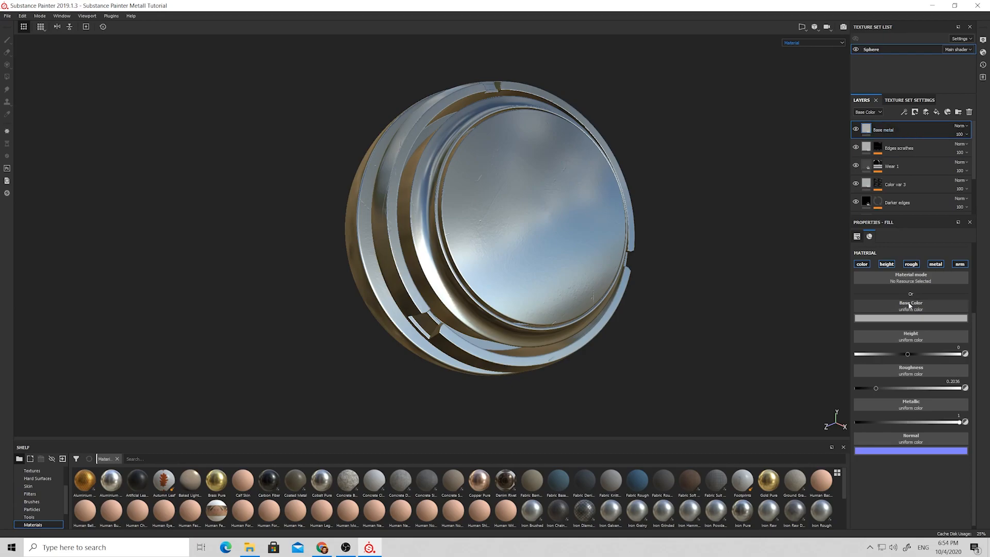
Step: Give the Base metal copy at the top of the stack a darker gray base color and Roughness 0.3491, and rename it Deep demages
{"action": "left_click", "coordinate": [923, 318]}
{"action": "left_click", "coordinate": [979, 370]}
{"action": "left_click_drag", "start_coordinate": [877, 387], "coordinate": [891, 387]}
{"action": "mouse_move", "coordinate": [570, 281]}
{"action": "left_mouse_down", "text": "alt"}
{"action": "mouse_move", "coordinate": [503, 273]}
{"action": "mouse_move", "coordinate": [392, 209]}
{"action": "left_mouse_up", "text": "alt"}
{"action": "scroll", "coordinate": [592, 249], "scroll_direction": "up", "scroll_amount": 5}
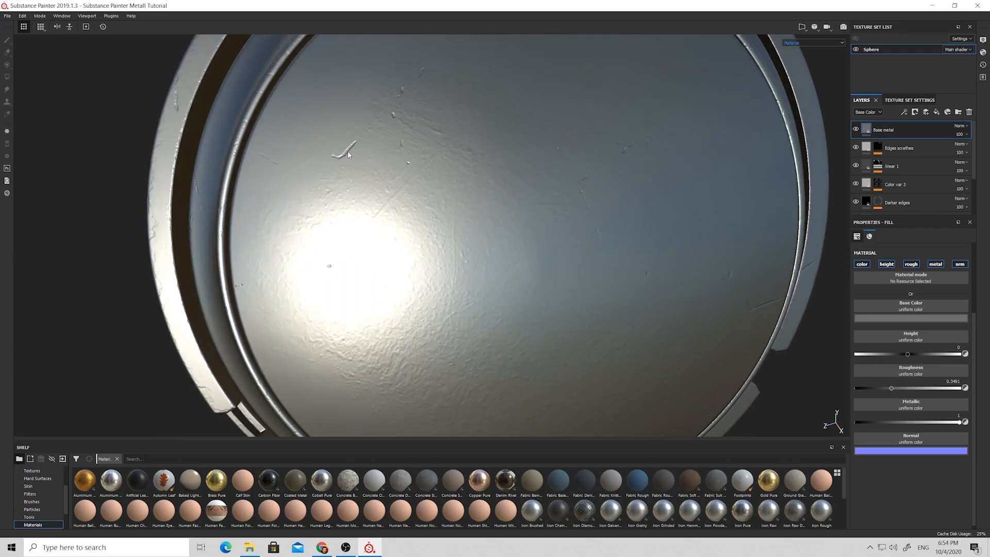
{"action": "scroll", "coordinate": [348, 154], "scroll_direction": "down", "scroll_amount": 5}
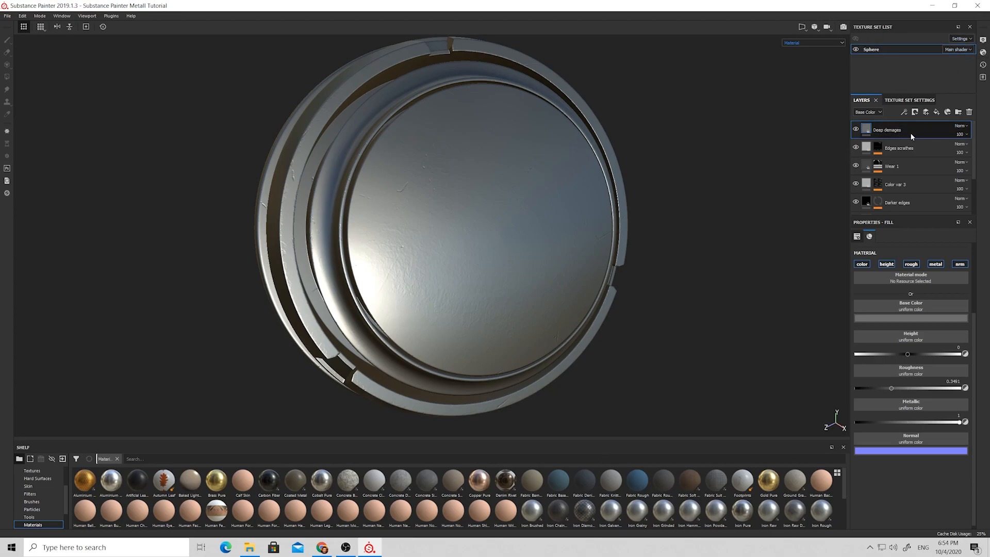
Step: Add a black mask to the Deep demages layer and fill that mask with the Grunge Shavings texture
{"action": "left_click", "coordinate": [915, 112]}
{"action": "left_click", "coordinate": [904, 112]}
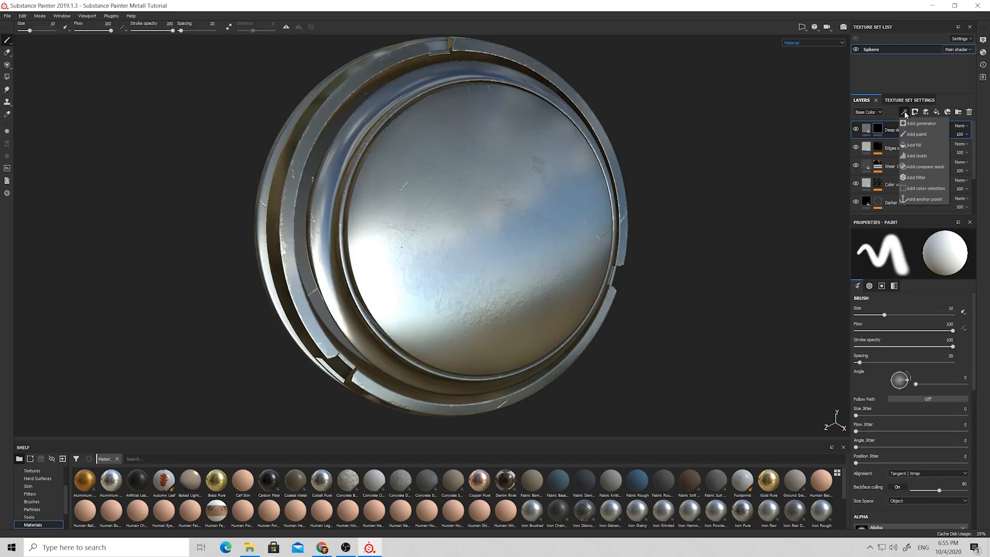
{"action": "left_click", "coordinate": [915, 145]}
{"action": "left_click", "coordinate": [931, 356]}
{"action": "type", "text": "gru"}
{"action": "scroll", "coordinate": [936, 416], "scroll_direction": "down", "scroll_amount": 5}
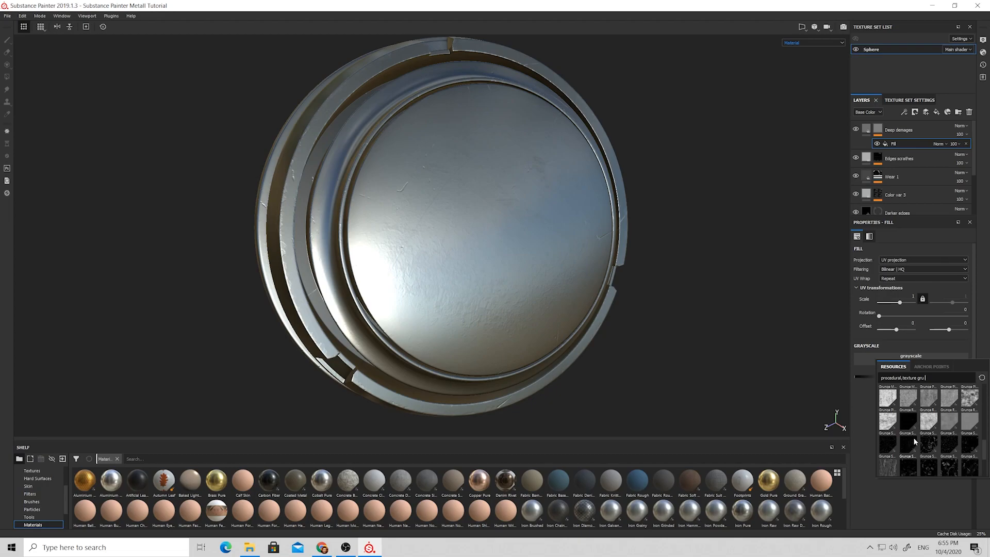
{"action": "left_click", "coordinate": [911, 440]}
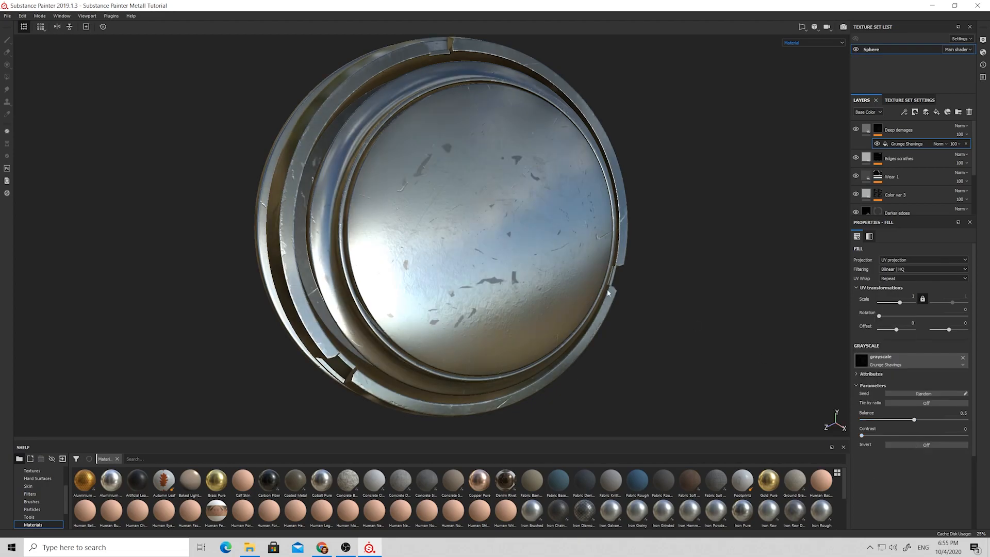
Step: Set the Deep demages fill's Height to -0.0836 so the shavings sink into the metal
{"action": "scroll", "coordinate": [480, 284], "scroll_direction": "up", "scroll_amount": 4}
{"action": "left_click_drag", "start_coordinate": [480, 283], "coordinate": [452, 274], "text": "alt"}
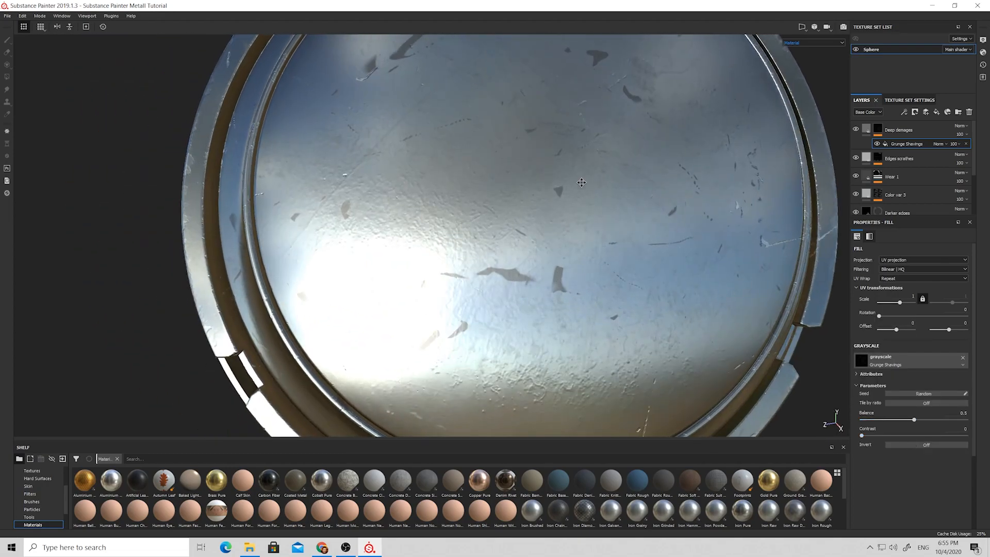
{"action": "left_click_drag", "start_coordinate": [580, 176], "coordinate": [487, 194], "text": "alt"}
{"action": "left_click", "coordinate": [867, 129]}
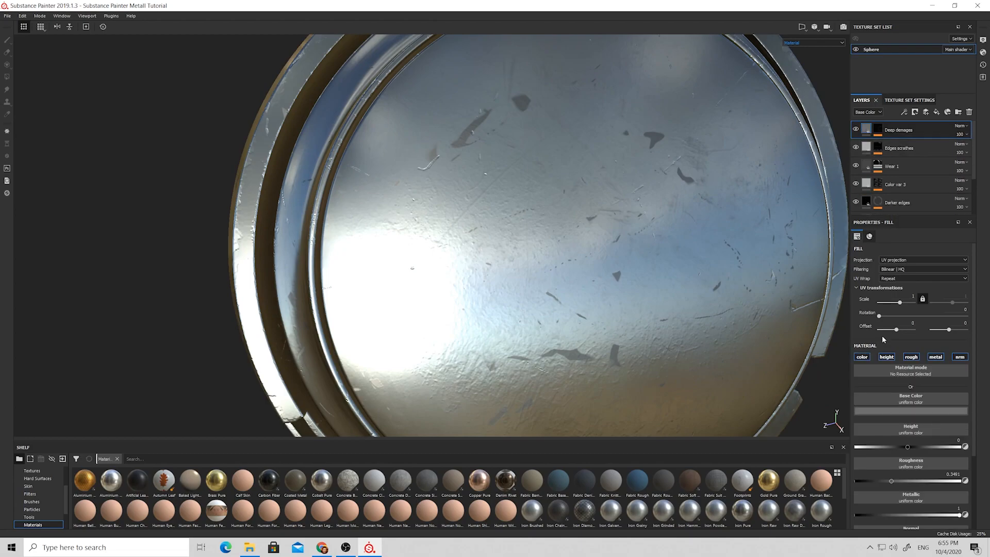
{"action": "left_click_drag", "start_coordinate": [907, 448], "coordinate": [903, 450]}
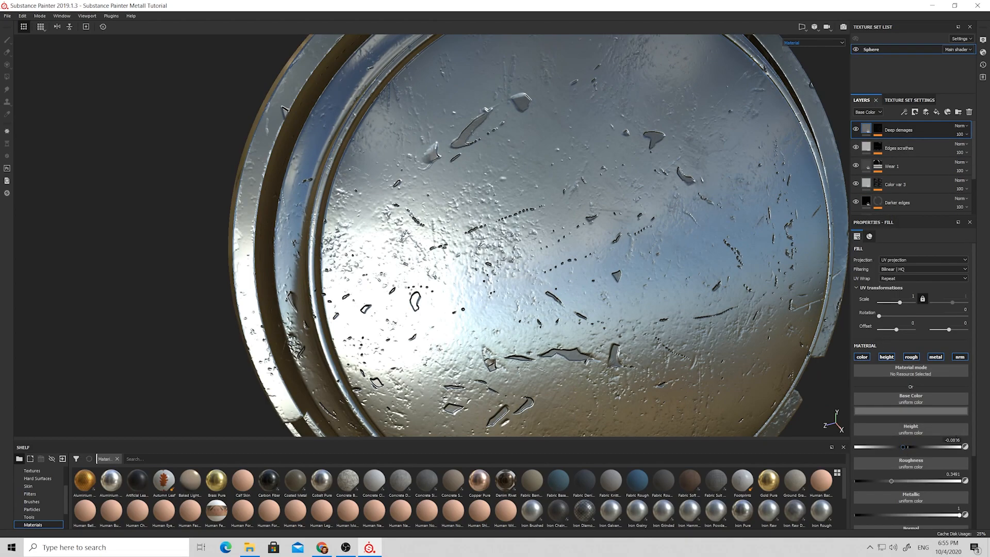
{"action": "mouse_move", "coordinate": [622, 310]}
{"action": "left_mouse_down", "text": "alt"}
{"action": "mouse_move", "coordinate": [662, 304]}
{"action": "mouse_move", "coordinate": [607, 318]}
{"action": "left_mouse_up", "text": "alt"}
{"action": "scroll", "coordinate": [545, 292], "scroll_direction": "down", "scroll_amount": 4}
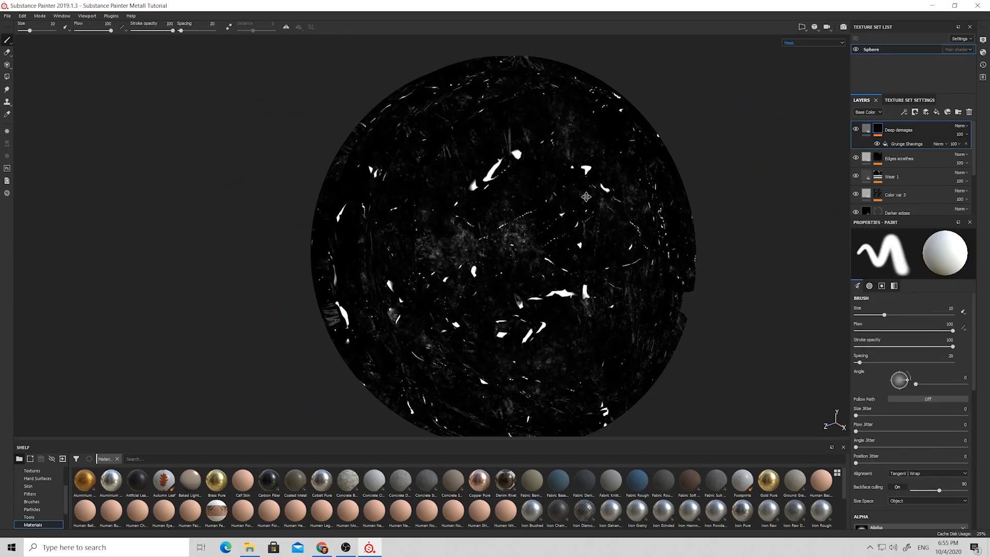
Step: Set Grunge Shavings' Contrast to 0.79 while viewing the Deep demages mask, and check the result in the material view
{"action": "scroll", "coordinate": [506, 217], "scroll_direction": "up", "scroll_amount": 3}
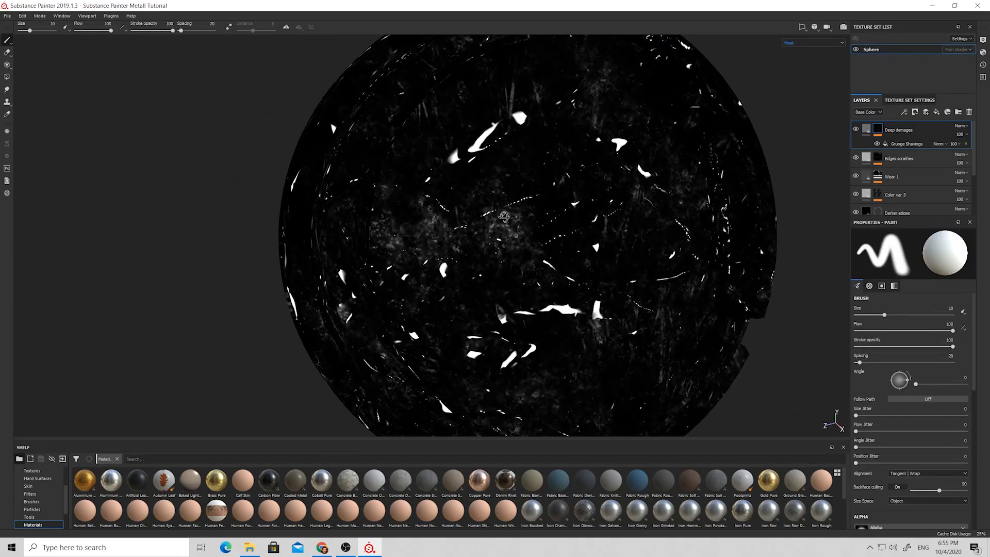
{"action": "left_click", "coordinate": [894, 143]}
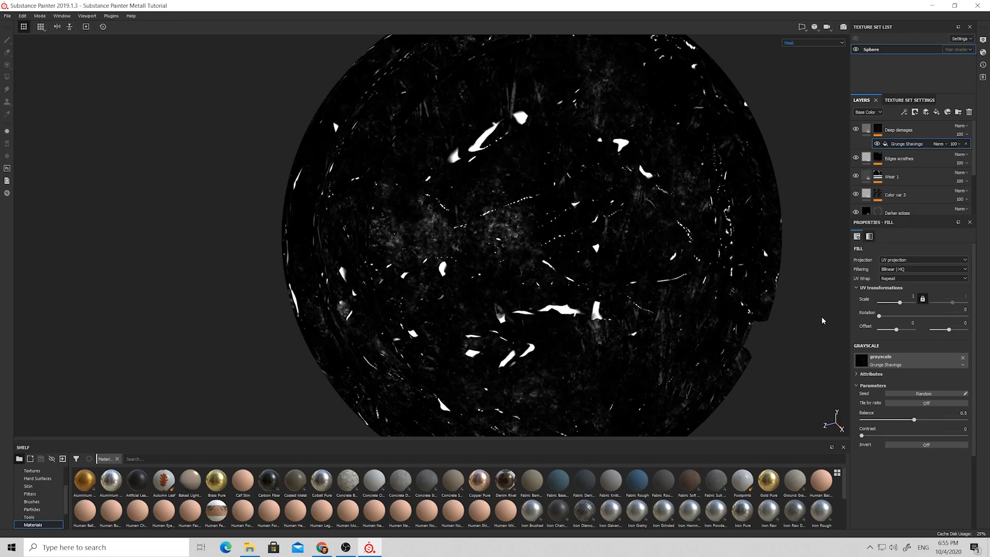
{"action": "left_click_drag", "start_coordinate": [861, 435], "coordinate": [920, 433]}
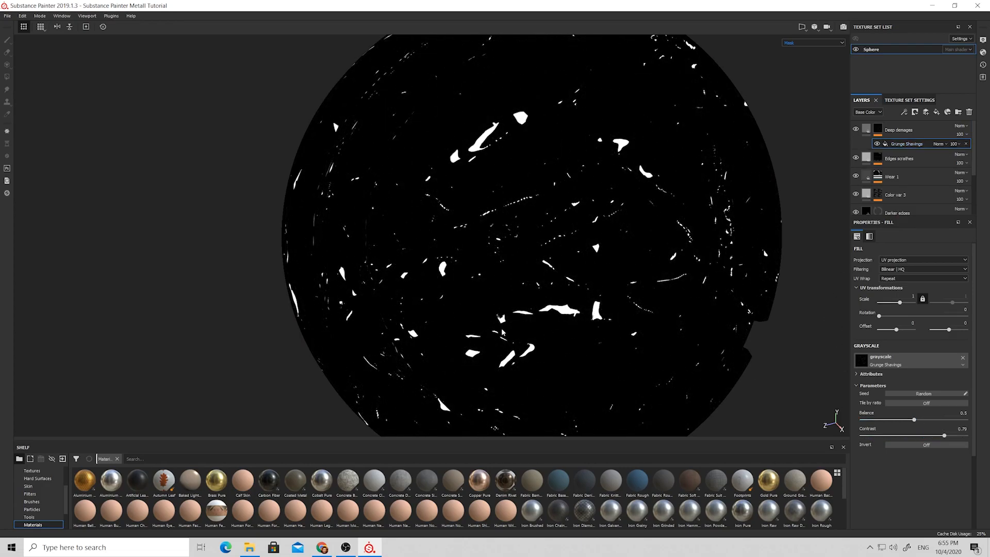
{"action": "left_click", "coordinate": [899, 129]}
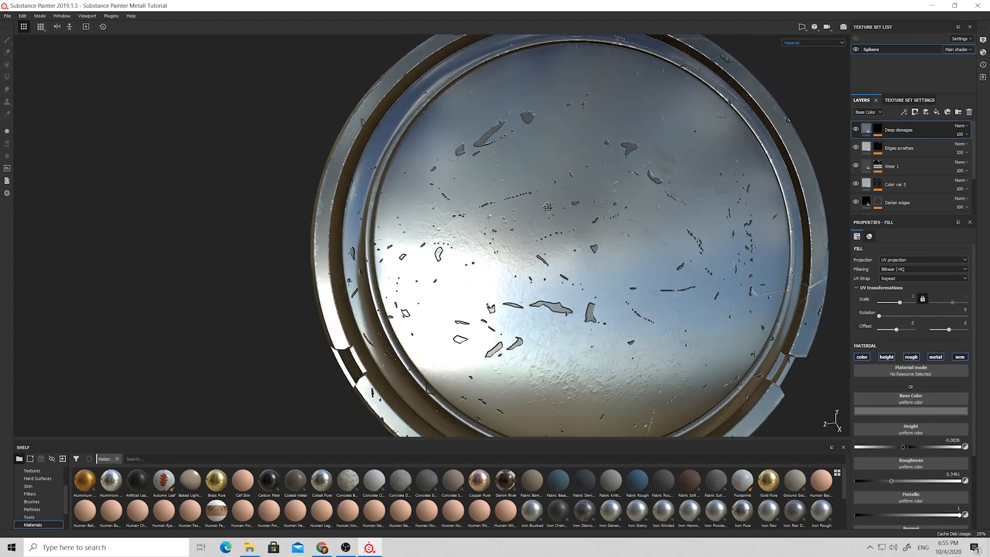
Step: Display the Deep demages mask and set Grunge Shavings' Balance to 0.09 and Contrast to 0.86
{"action": "left_click", "coordinate": [879, 129]}
{"action": "left_click", "coordinate": [896, 144]}
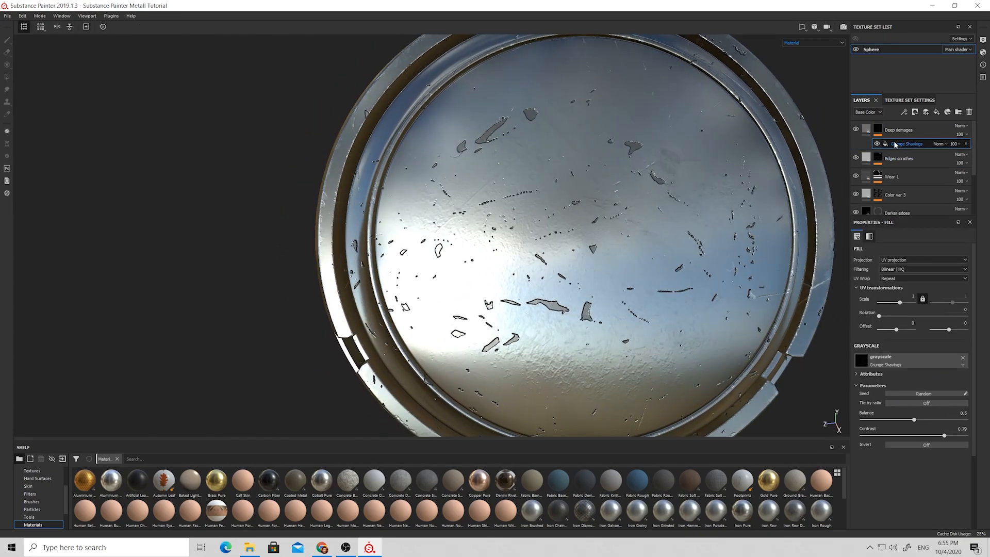
{"action": "left_click", "coordinate": [879, 130], "text": "alt"}
{"action": "left_click", "coordinate": [896, 146]}
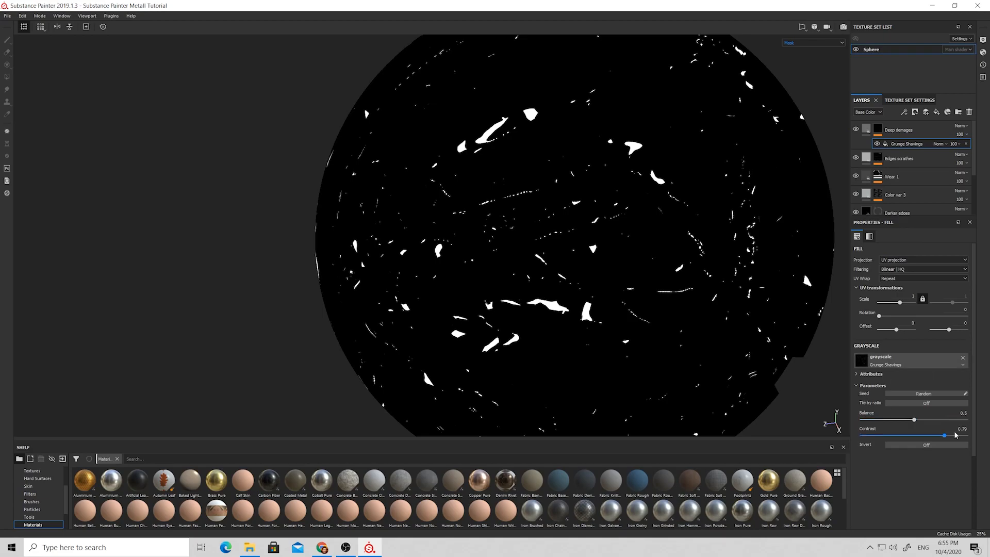
{"action": "left_click_drag", "start_coordinate": [896, 421], "coordinate": [871, 421]}
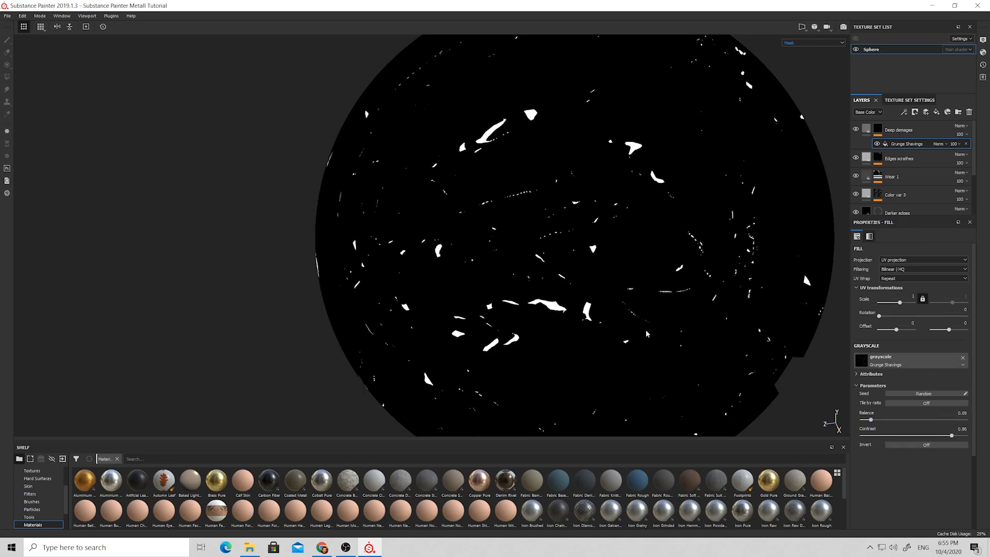
Step: Set the Grunge Shavings fill's UV scale to 0.77 and inspect the damage marks up close in the material view
{"action": "left_click_drag", "start_coordinate": [645, 330], "coordinate": [709, 323], "text": "alt"}
{"action": "left_click_drag", "start_coordinate": [900, 305], "coordinate": [900, 306]}
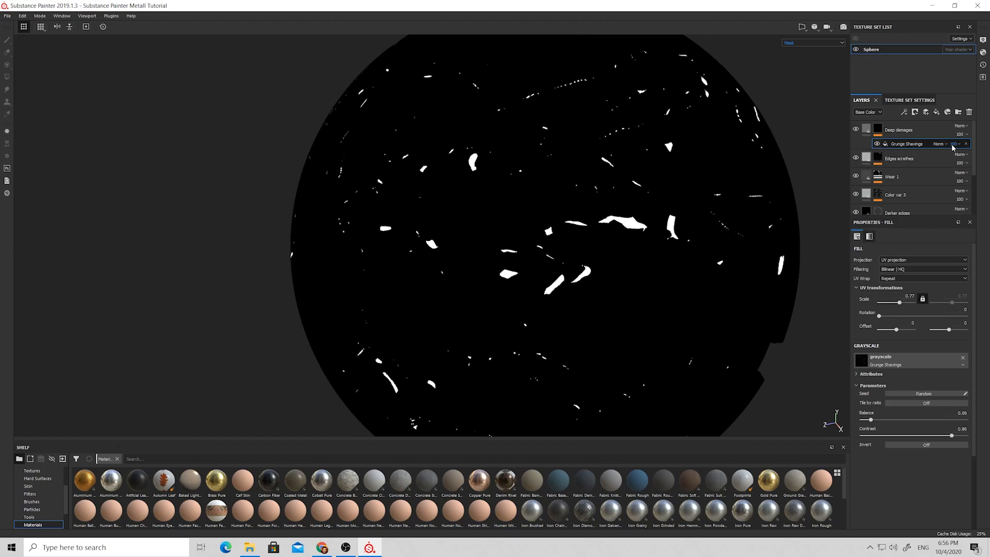
{"action": "left_click", "coordinate": [866, 129]}
{"action": "left_click_drag", "start_coordinate": [546, 233], "coordinate": [603, 252], "text": "alt"}
{"action": "scroll", "coordinate": [598, 242], "scroll_direction": "down", "scroll_amount": 3}
{"action": "scroll", "coordinate": [583, 274], "scroll_direction": "up", "scroll_amount": 10}
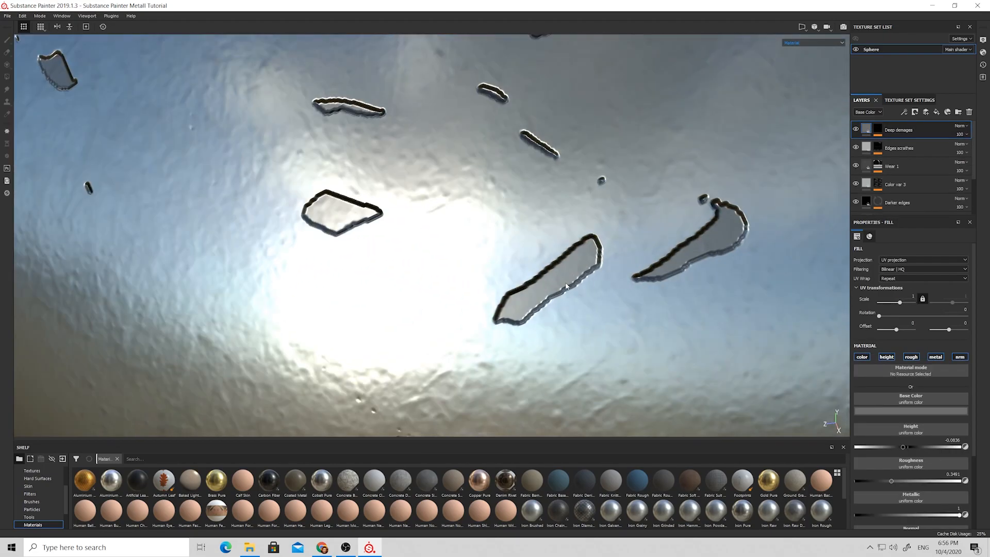
Step: Add an anchor point above the Grunge Shavings fill in the Deep demages mask
{"action": "left_click", "coordinate": [878, 130], "text": "alt"}
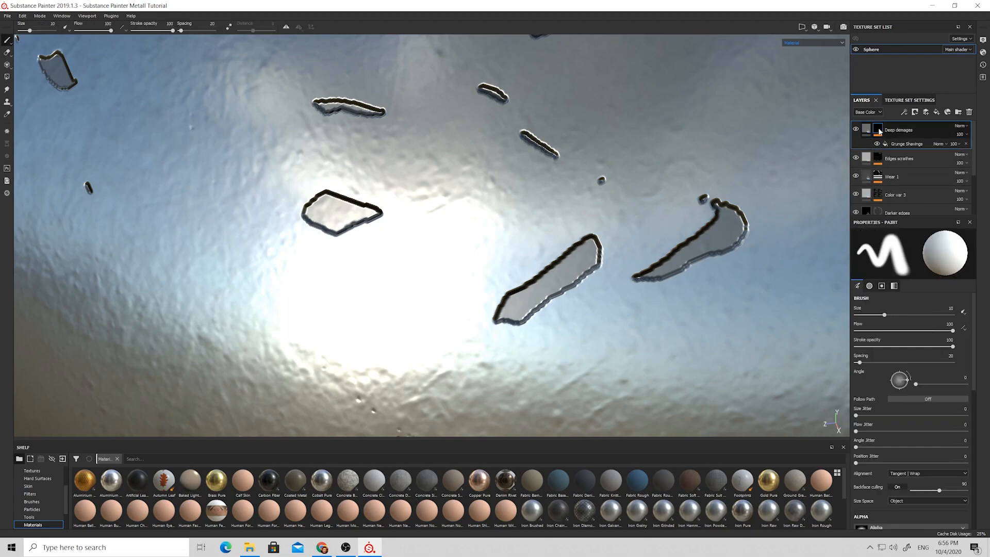
{"action": "left_click", "coordinate": [900, 145]}
{"action": "left_click", "coordinate": [905, 113]}
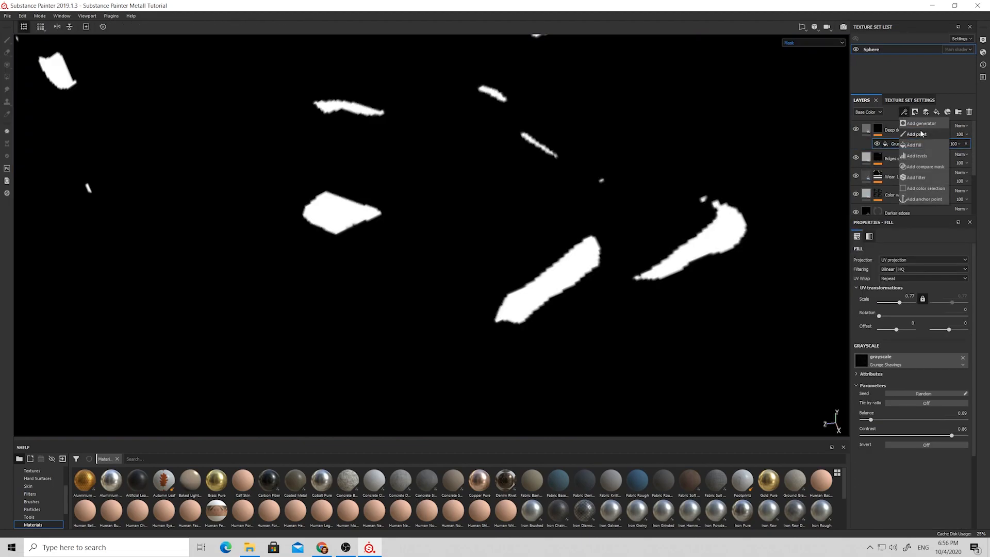
{"action": "left_click", "coordinate": [915, 198]}
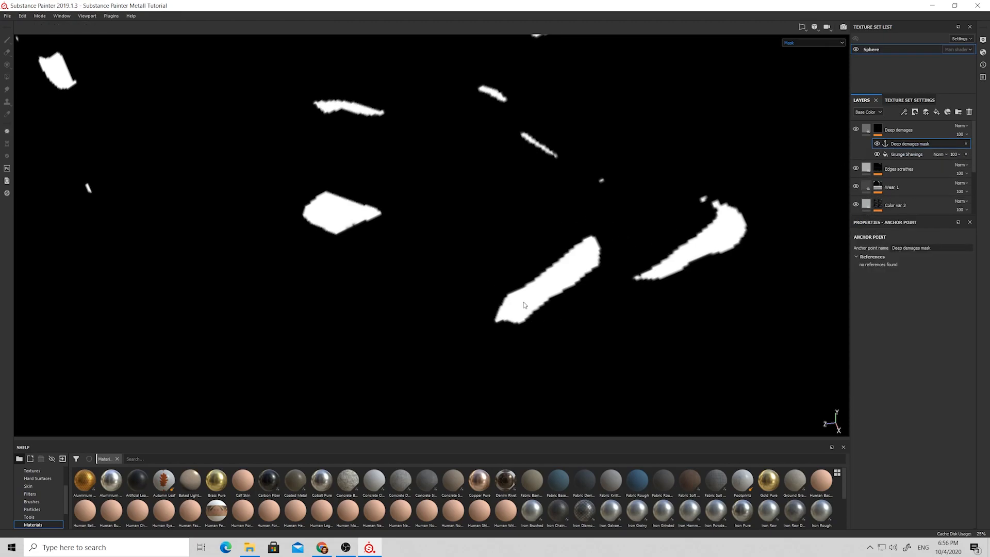
{"action": "left_click", "coordinate": [902, 153]}
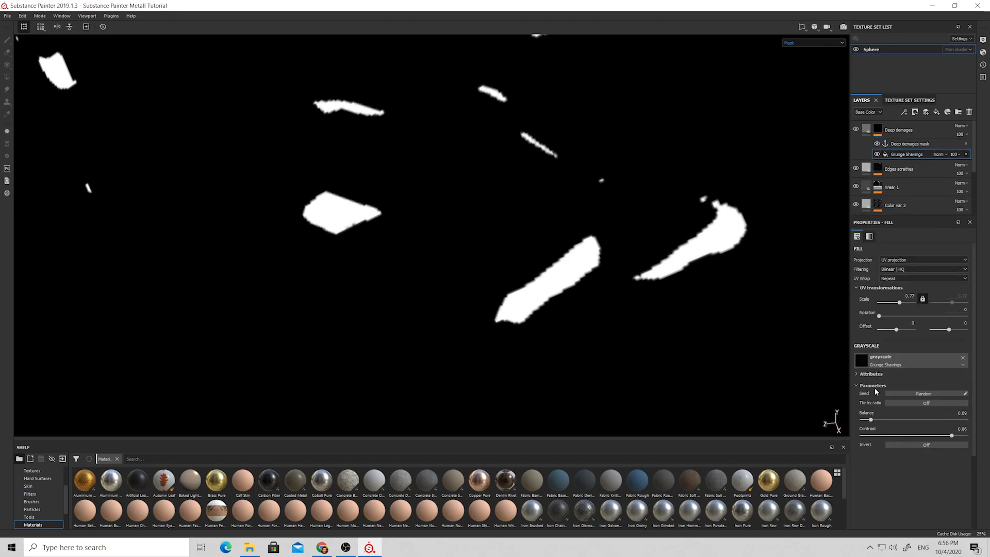
Step: Add a Blur filter above the Deep demages mask anchor point and inspect the softened dents in the material view
{"action": "left_click", "coordinate": [888, 144]}
{"action": "left_click", "coordinate": [905, 112]}
{"action": "left_click", "coordinate": [917, 177]}
{"action": "left_click", "coordinate": [914, 247]}
{"action": "left_click", "coordinate": [951, 275]}
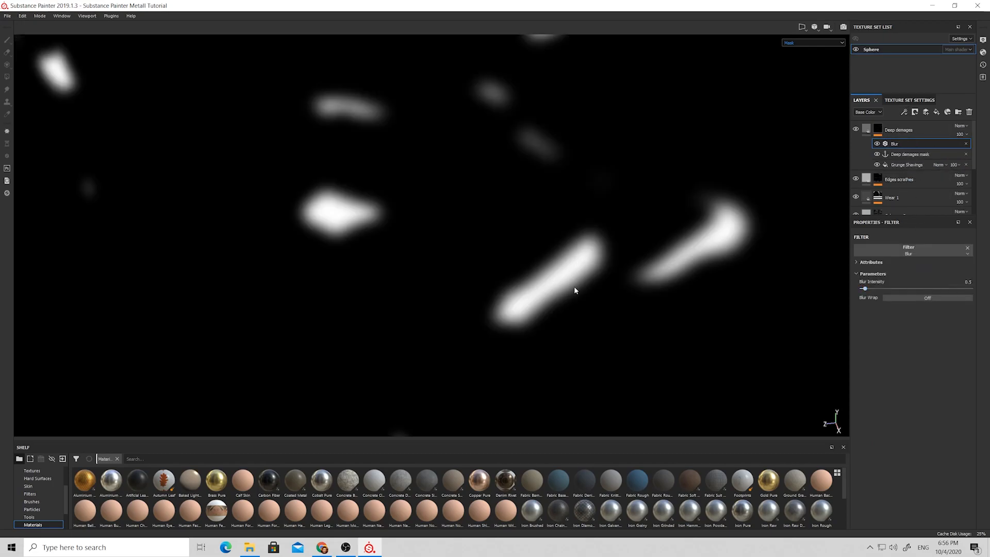
{"action": "left_click", "coordinate": [878, 137]}
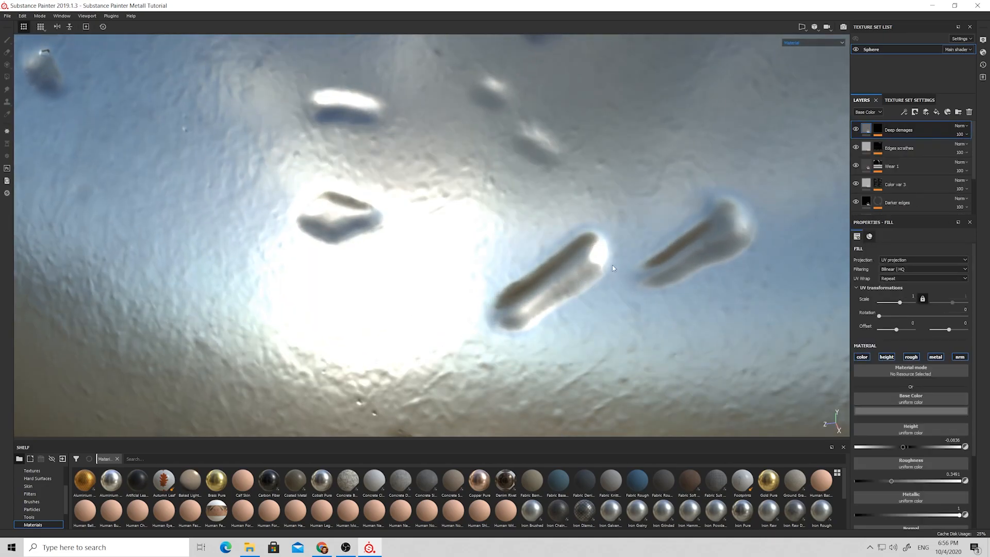
{"action": "scroll", "coordinate": [594, 283], "scroll_direction": "down", "scroll_amount": 5}
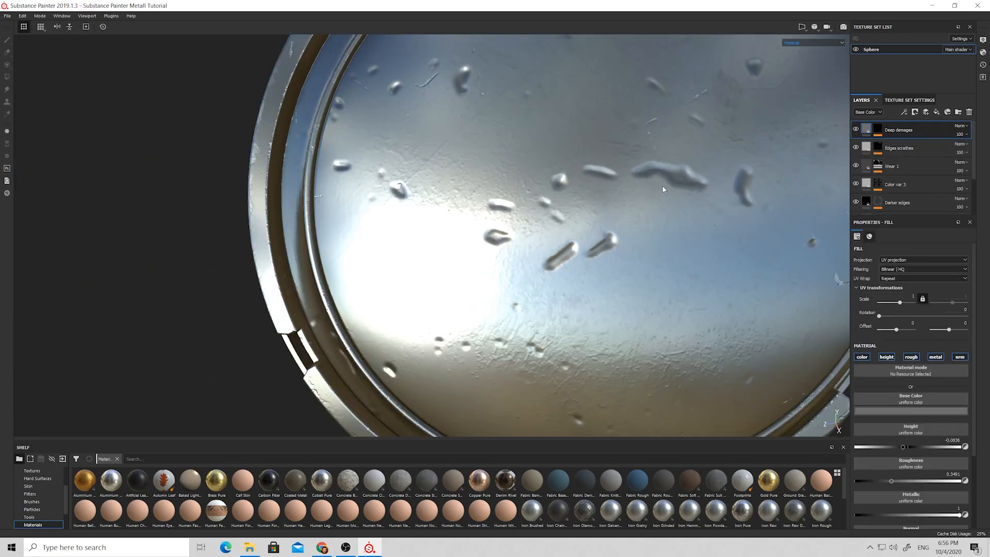
{"action": "scroll", "coordinate": [666, 189], "scroll_direction": "up", "scroll_amount": 1}
Step: Display the Deep demages mask up close and reduce the brush size to 1.35
{"action": "left_click", "coordinate": [878, 130], "text": "alt"}
{"action": "scroll", "coordinate": [601, 232], "scroll_direction": "up", "scroll_amount": 5}
{"action": "key", "text": "bracketleft"}
{"action": "key", "text": "bracketleft"}
{"action": "key", "text": "bracketleft"}
{"action": "key", "text": "bracketleft"}
{"action": "key", "text": "bracketleft"}
{"action": "key", "text": "bracketleft"}
{"action": "key", "text": "bracketleft"}
{"action": "key", "text": "bracketleft"}
{"action": "key", "text": "bracketleft"}
{"action": "key", "text": "bracketleft"}
{"action": "key", "text": "bracketleft"}
{"action": "key", "text": "bracketleft"}
{"action": "key", "text": "bracketleft"}
{"action": "key", "text": "bracketleft"}
{"action": "key", "text": "bracketleft"}
{"action": "key", "text": "bracketleft"}
{"action": "key", "text": "bracketleft"}
{"action": "key", "text": "bracketleft"}
{"action": "key", "text": "bracketleft"}
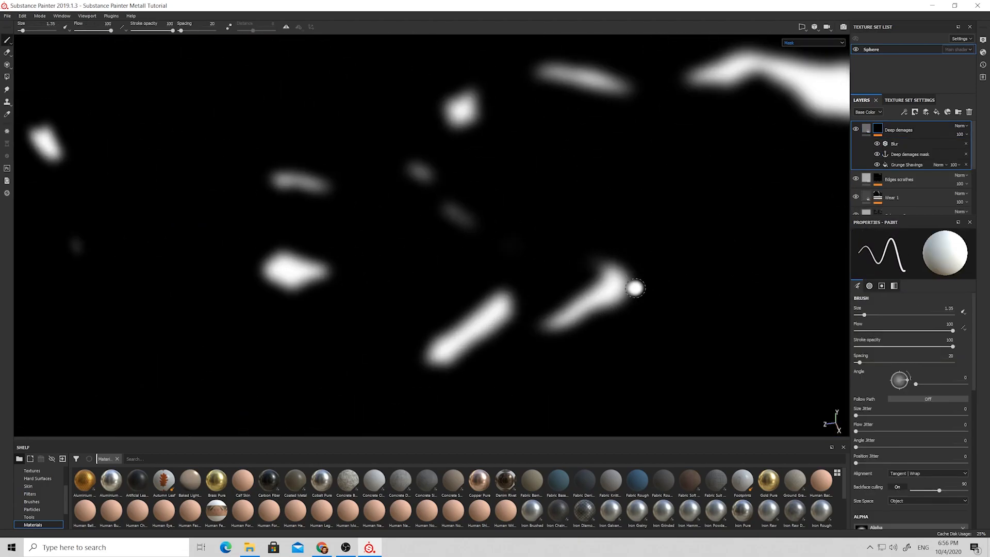
Step: Add a fill above the Blur filter in the mask, using the Deep demages mask anchor point as its grayscale source
{"action": "left_click", "coordinate": [900, 143]}
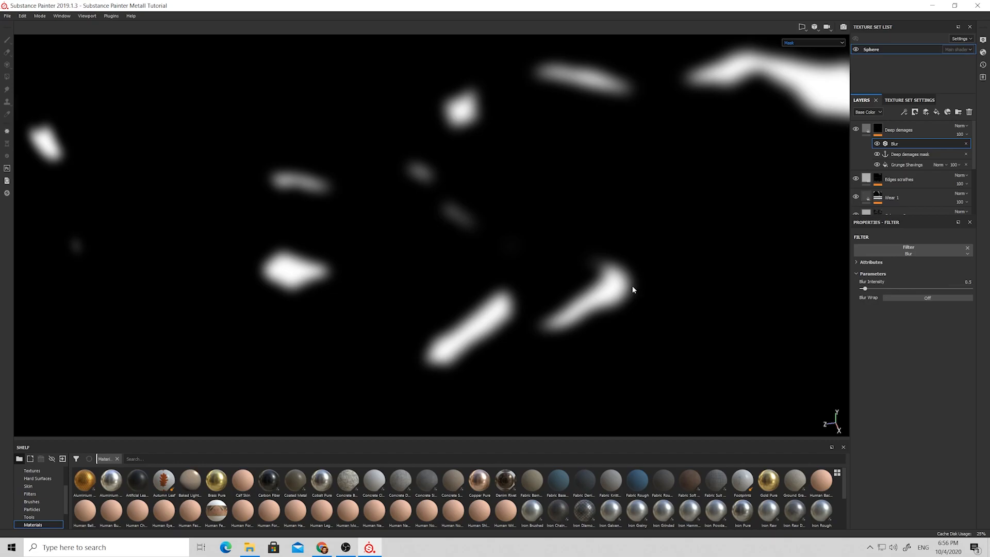
{"action": "left_click", "coordinate": [905, 112]}
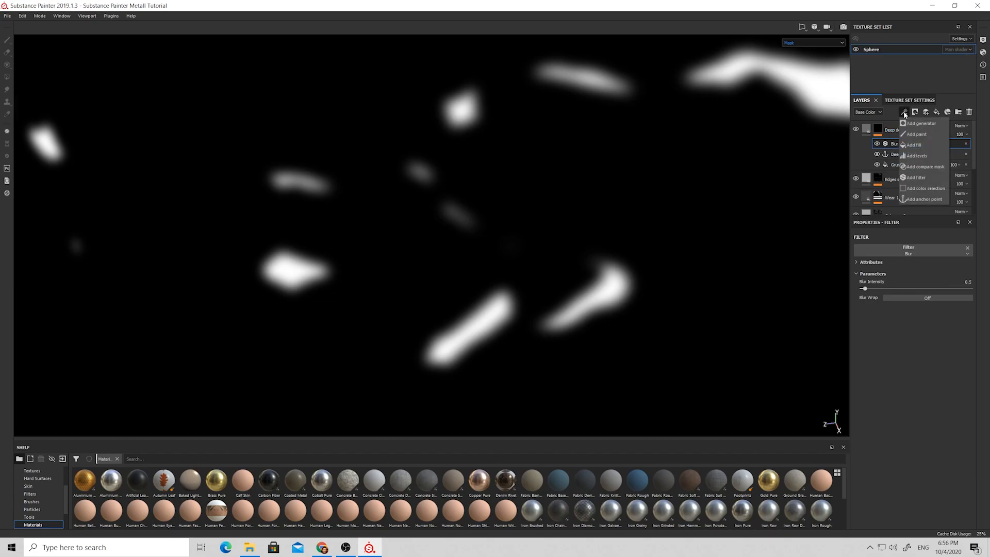
{"action": "left_click", "coordinate": [914, 145]}
{"action": "left_click", "coordinate": [923, 356]}
{"action": "left_click", "coordinate": [931, 369]}
{"action": "left_click", "coordinate": [905, 380]}
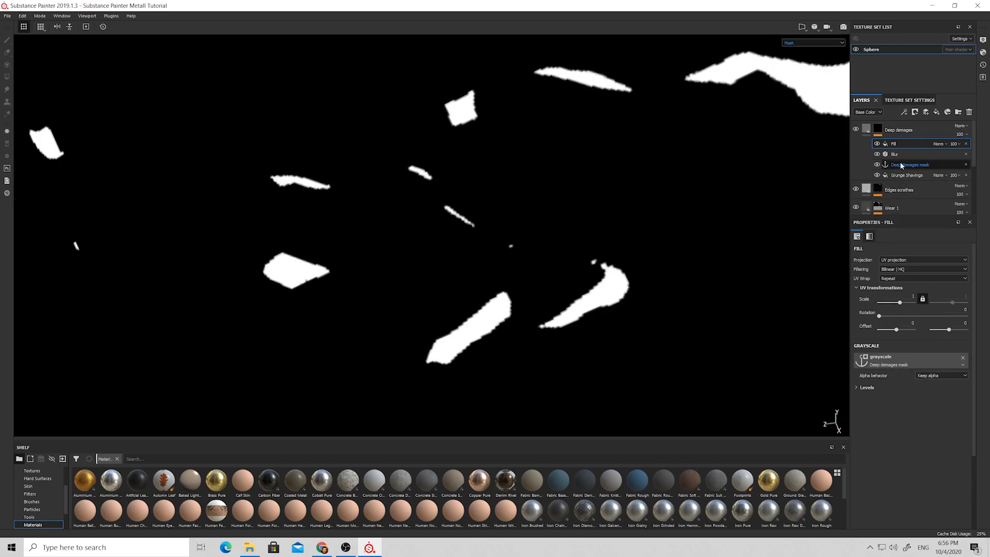
Step: Invert the anchor fill by swapping its output levels to 1 and 0, and set its blending mode to Subtract
{"action": "left_click", "coordinate": [860, 388]}
{"action": "mouse_move", "coordinate": [864, 439]}
{"action": "left_mouse_down"}
{"action": "mouse_move", "coordinate": [933, 434]}
{"action": "mouse_move", "coordinate": [863, 438]}
{"action": "left_mouse_up"}
{"action": "left_click_drag", "start_coordinate": [932, 438], "coordinate": [980, 437]}
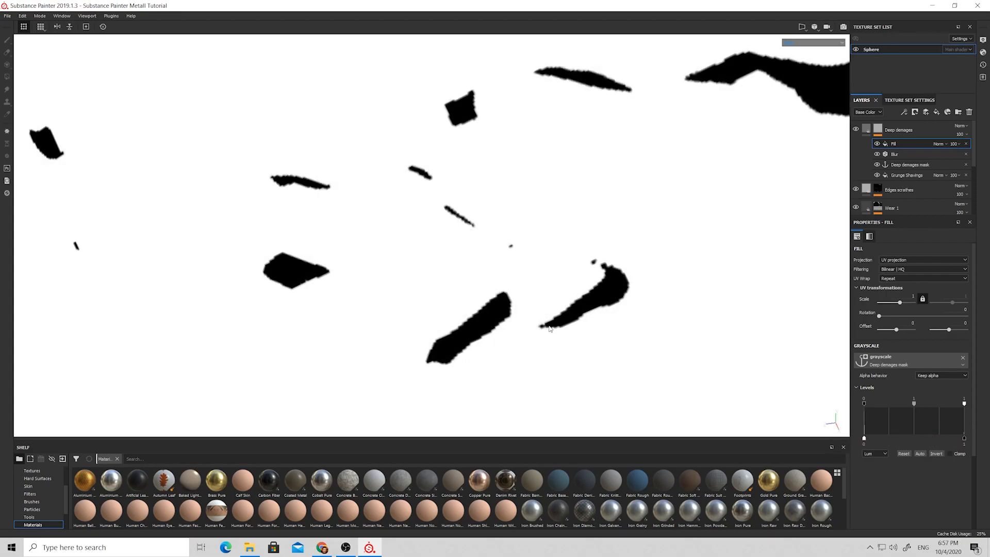
{"action": "left_click", "coordinate": [939, 144]}
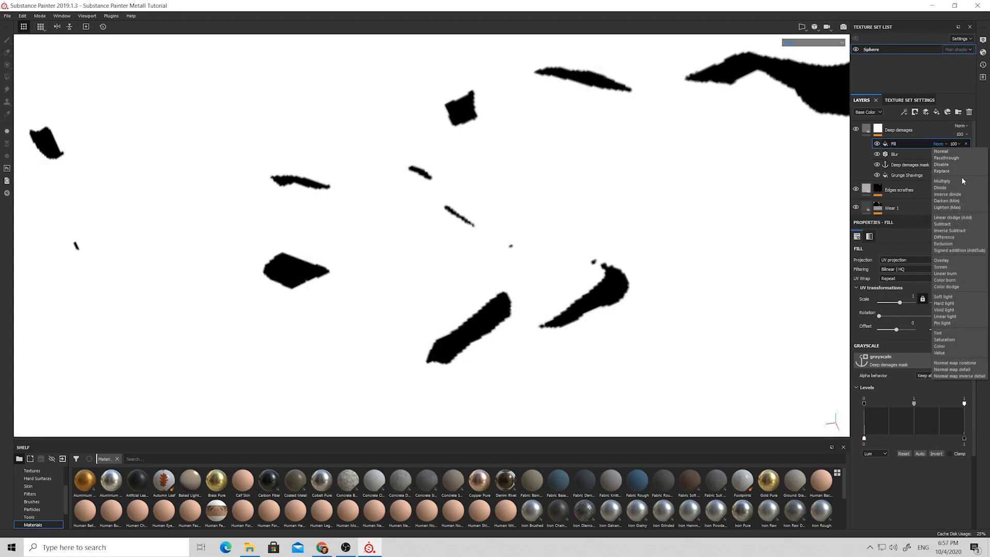
{"action": "left_click", "coordinate": [943, 225]}
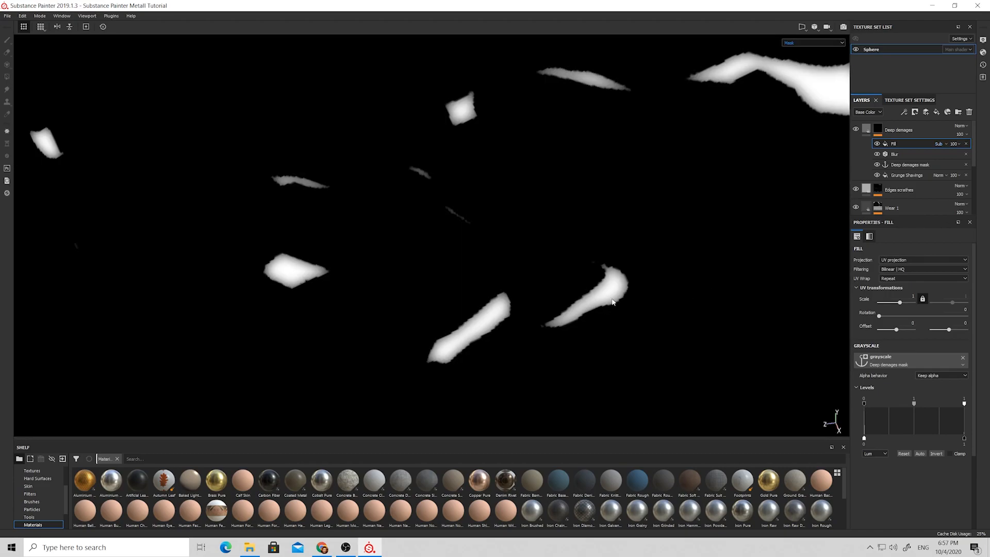
Step: Examine the shape of the deep damage marks in the material view and return to the Deep demages mask
{"action": "left_click", "coordinate": [867, 129]}
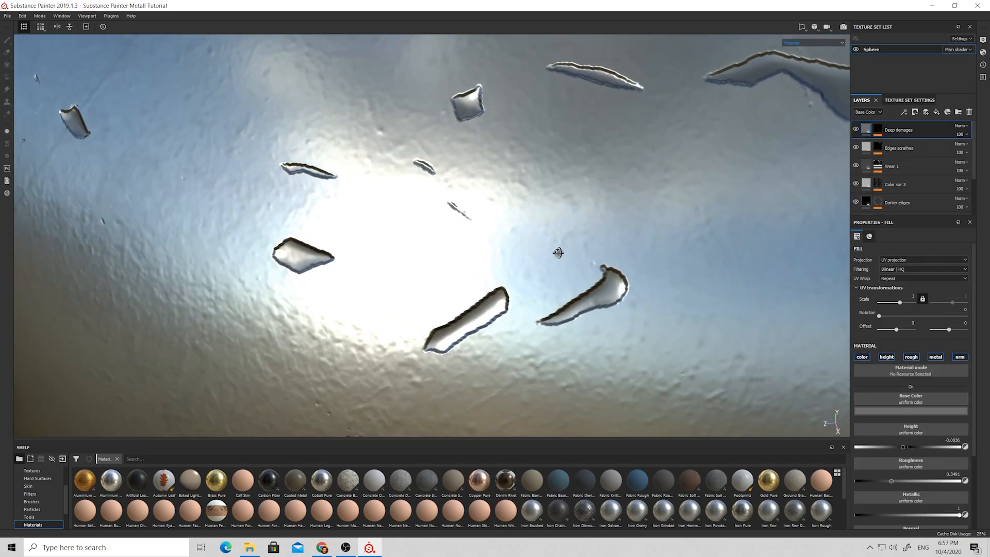
{"action": "scroll", "coordinate": [558, 252], "scroll_direction": "down", "scroll_amount": 5}
{"action": "left_click_drag", "start_coordinate": [565, 250], "coordinate": [584, 246], "text": "alt"}
{"action": "scroll", "coordinate": [685, 176], "scroll_direction": "up", "scroll_amount": 3}
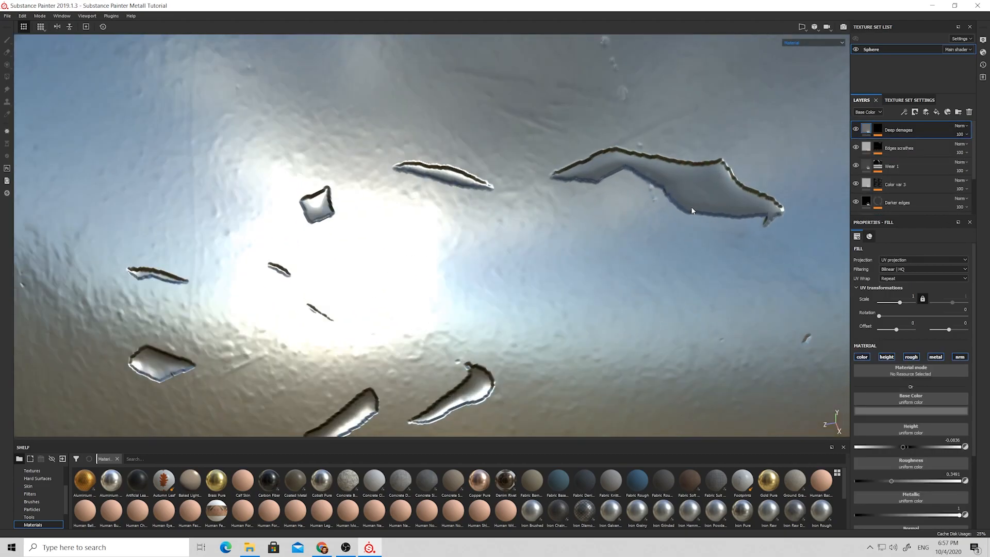
{"action": "left_click", "coordinate": [877, 129]}
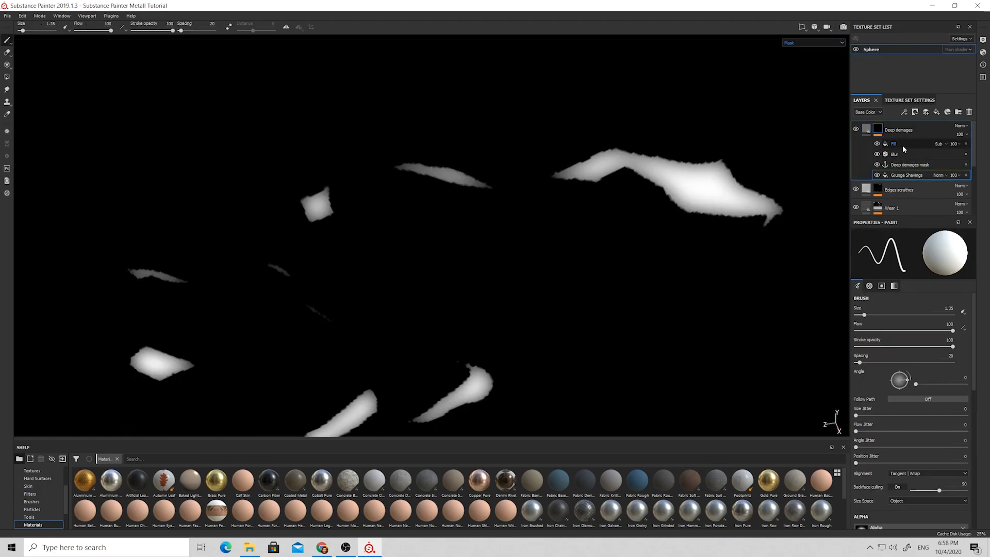
Step: Add Levels above the subtracting fill in the Deep demages mask and shift its midpoint toward white while viewing the material
{"action": "left_click", "coordinate": [902, 143]}
{"action": "left_click", "coordinate": [906, 112]}
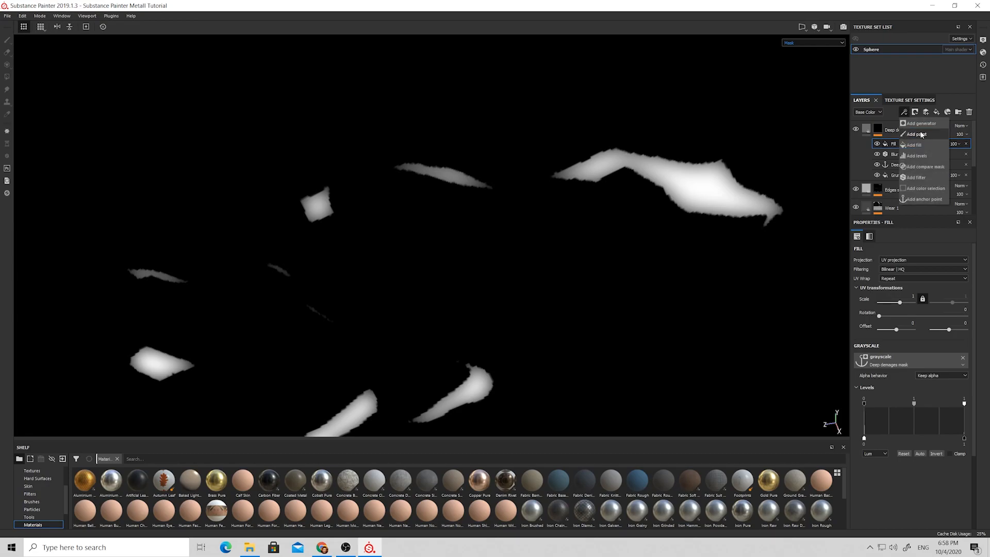
{"action": "left_click", "coordinate": [916, 156]}
{"action": "mouse_move", "coordinate": [860, 256]}
{"action": "left_mouse_down"}
{"action": "mouse_move", "coordinate": [881, 252]}
{"action": "mouse_move", "coordinate": [860, 256]}
{"action": "left_mouse_up"}
{"action": "left_click", "coordinate": [800, 43]}
{"action": "left_click", "coordinate": [804, 55]}
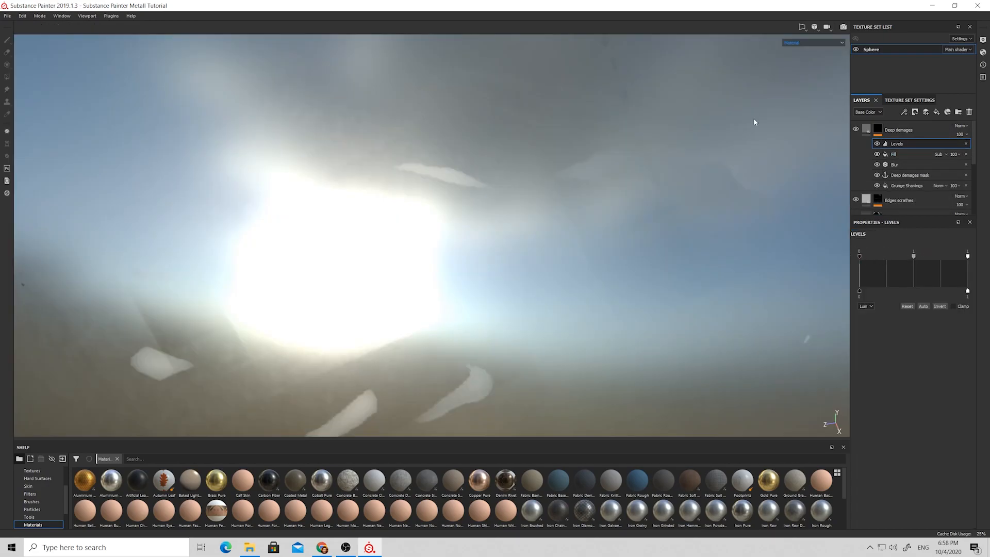
{"action": "left_click_drag", "start_coordinate": [913, 256], "coordinate": [917, 255]}
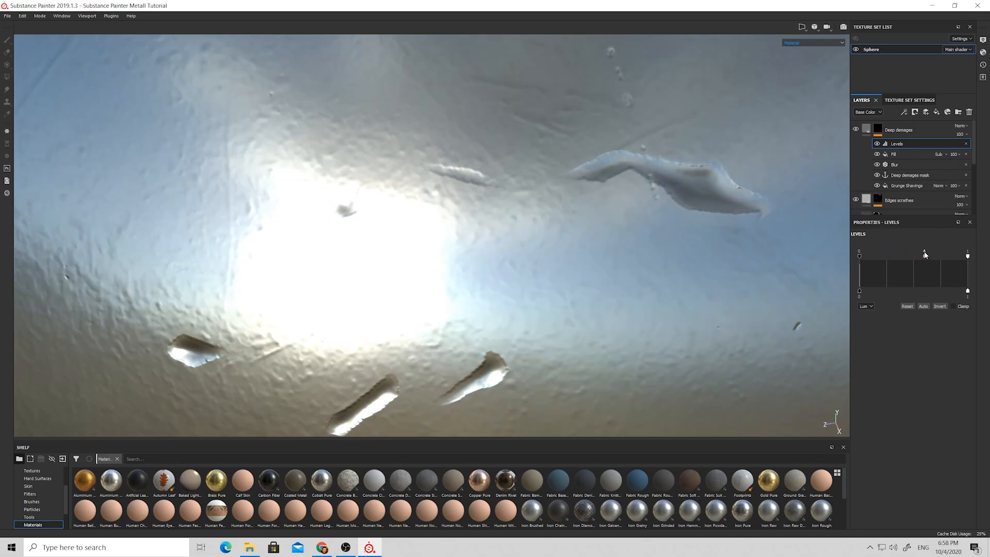
Step: Examine the deep damage marks on the sphere's front from several distances, angles and lighting directions
{"action": "scroll", "coordinate": [547, 229], "scroll_direction": "down", "scroll_amount": 6}
{"action": "left_click_drag", "start_coordinate": [533, 225], "coordinate": [474, 215], "text": "alt"}
{"action": "scroll", "coordinate": [604, 224], "scroll_direction": "up", "scroll_amount": 3}
{"action": "scroll", "coordinate": [604, 224], "scroll_direction": "up", "scroll_amount": 3}
{"action": "scroll", "coordinate": [604, 222], "scroll_direction": "down", "scroll_amount": 3}
{"action": "scroll", "coordinate": [567, 229], "scroll_direction": "down", "scroll_amount": 3}
{"action": "scroll", "coordinate": [412, 182], "scroll_direction": "up", "scroll_amount": 5}
{"action": "mouse_move", "coordinate": [411, 175]}
{"action": "left_mouse_down", "text": "alt"}
{"action": "mouse_move", "coordinate": [372, 181]}
{"action": "mouse_move", "coordinate": [412, 162]}
{"action": "left_mouse_up", "text": "alt"}
{"action": "scroll", "coordinate": [412, 161], "scroll_direction": "down", "scroll_amount": 3}
{"action": "scroll", "coordinate": [412, 161], "scroll_direction": "down", "scroll_amount": 3}
{"action": "left_click_drag", "start_coordinate": [642, 211], "coordinate": [504, 212], "text": "alt"}
{"action": "scroll", "coordinate": [625, 212], "scroll_direction": "up", "scroll_amount": 4}
{"action": "scroll", "coordinate": [576, 211], "scroll_direction": "down", "scroll_amount": 2}
{"action": "scroll", "coordinate": [645, 210], "scroll_direction": "down", "scroll_amount": 3}
{"action": "scroll", "coordinate": [664, 197], "scroll_direction": "down", "scroll_amount": 4}
{"action": "scroll", "coordinate": [640, 201], "scroll_direction": "up", "scroll_amount": 2}
{"action": "scroll", "coordinate": [522, 206], "scroll_direction": "up", "scroll_amount": 4}
{"action": "right_click_drag", "start_coordinate": [522, 205], "coordinate": [548, 224], "text": "shift"}
{"action": "scroll", "coordinate": [542, 212], "scroll_direction": "down", "scroll_amount": 2}
Step: Add a fill directly above Grunge Shavings in the Deep demages mask, using Grunge Spots Dirty as its grayscale source
{"action": "left_click", "coordinate": [908, 130]}
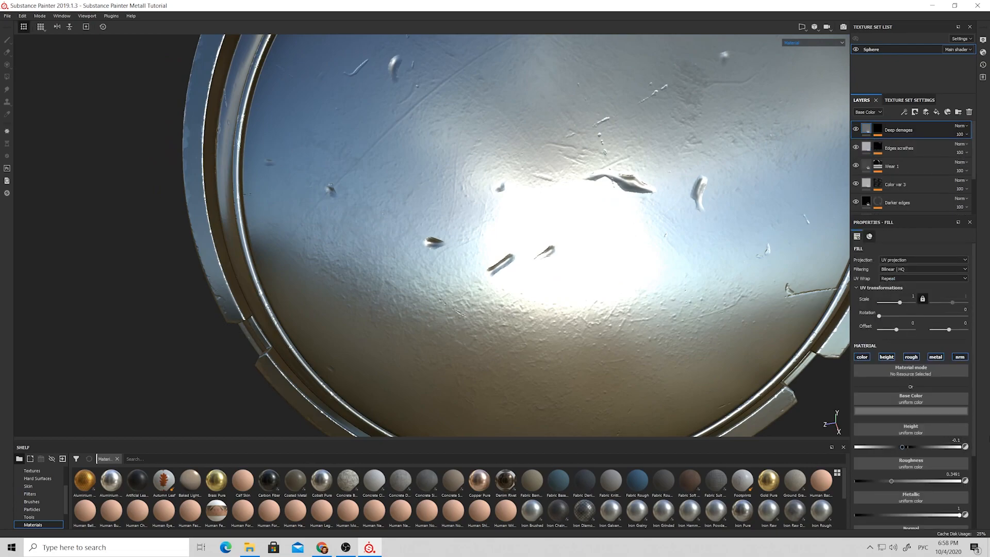
{"action": "key", "text": "f"}
{"action": "left_click", "coordinate": [877, 130]}
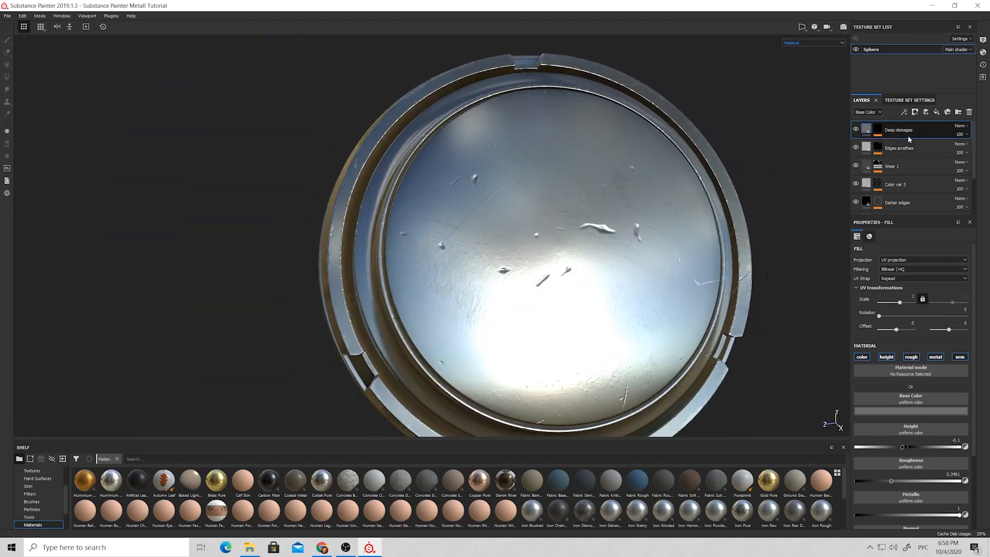
{"action": "left_click", "coordinate": [879, 130], "text": "alt"}
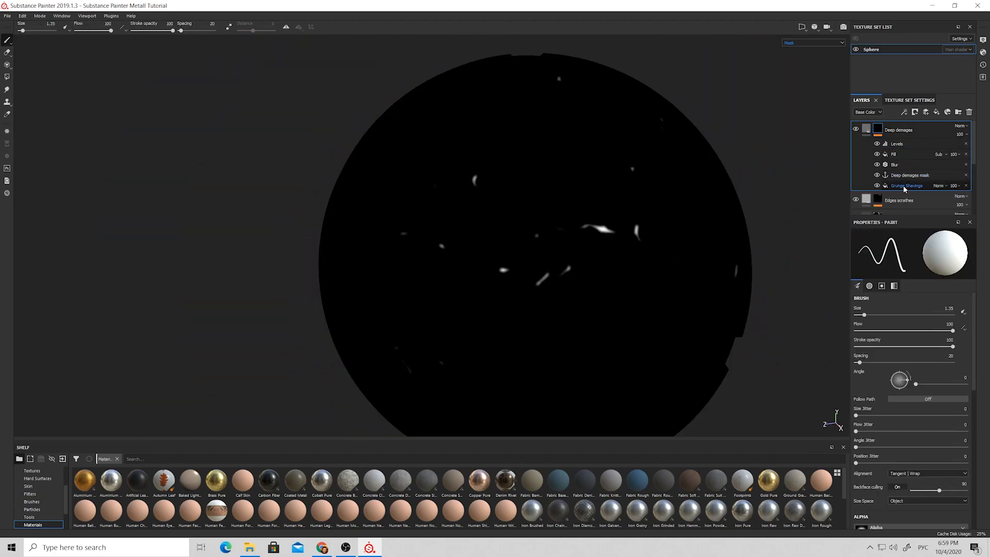
{"action": "left_click", "coordinate": [901, 187]}
{"action": "left_click", "coordinate": [913, 113]}
{"action": "left_click", "coordinate": [913, 144]}
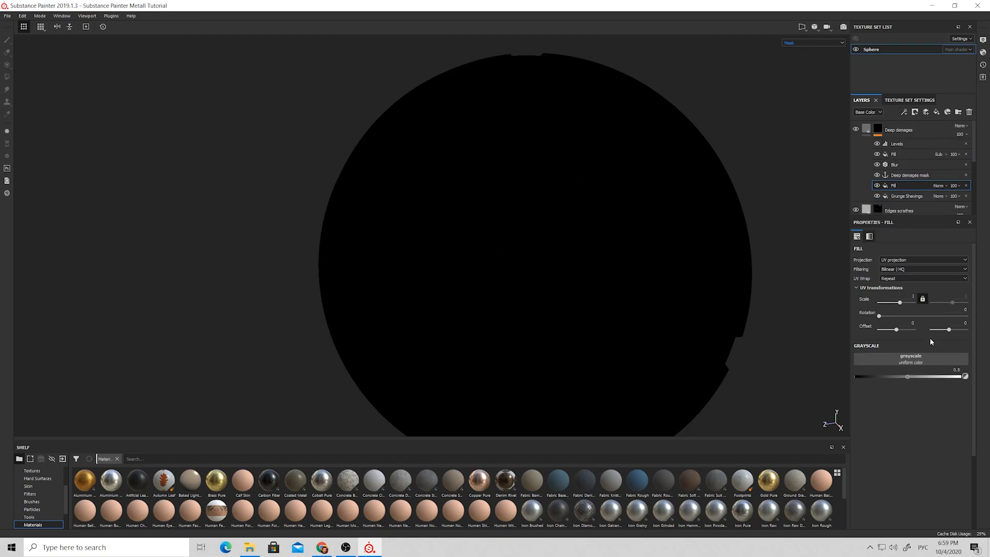
{"action": "left_click", "coordinate": [935, 357]}
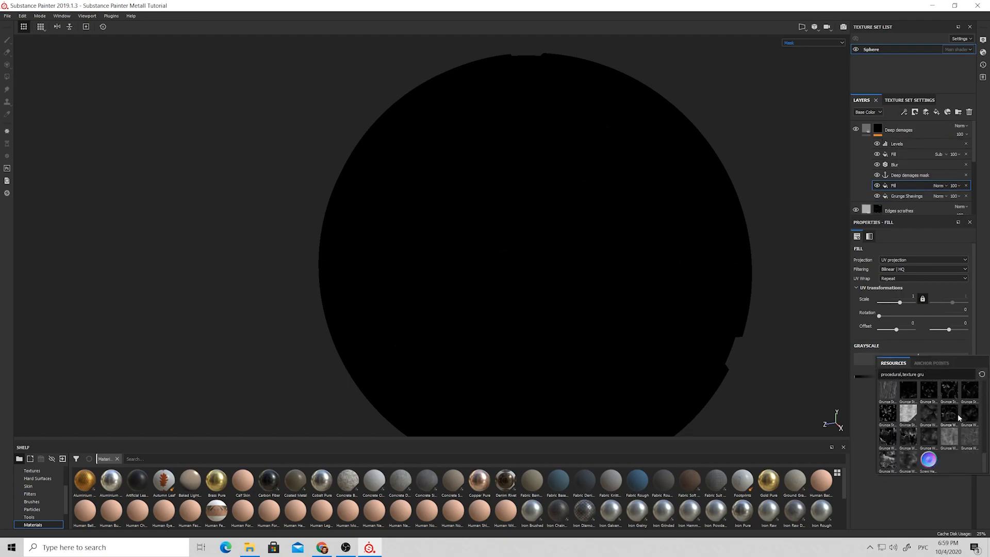
{"action": "scroll", "coordinate": [956, 435], "scroll_direction": "up", "scroll_amount": 3}
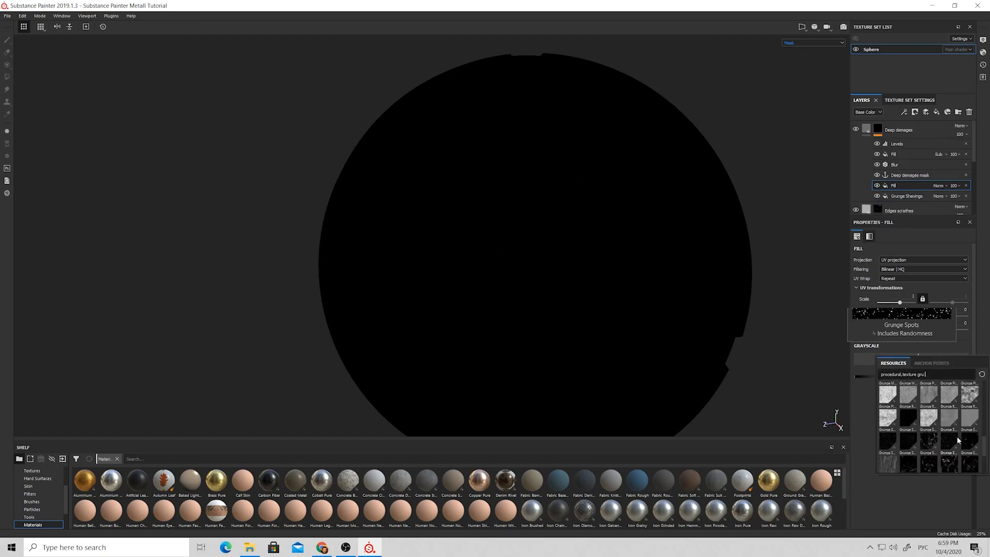
{"action": "left_click", "coordinate": [958, 440]}
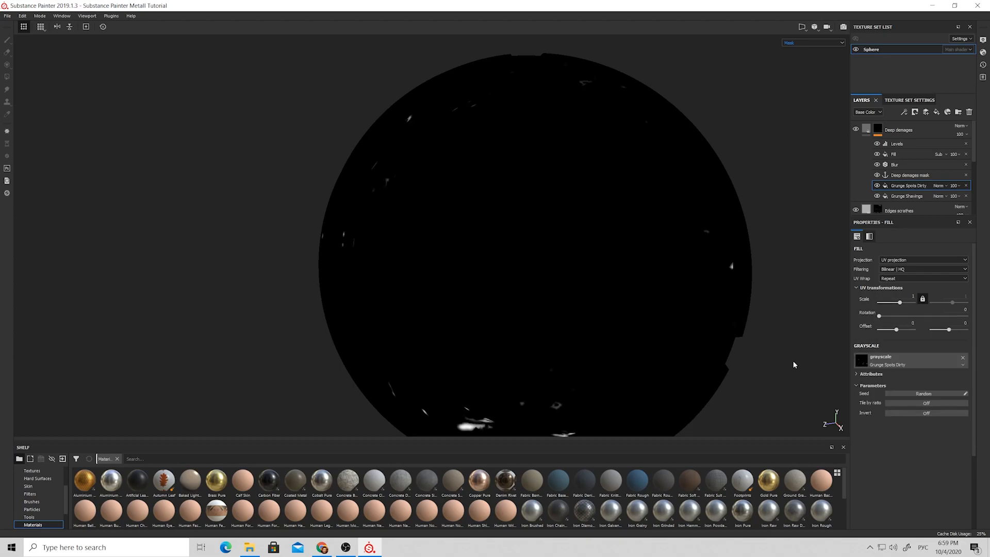
Step: Rotate the Grunge Spots Dirty fill to 98.04 and set its blending mode to Lighten (Max)
{"action": "scroll", "coordinate": [630, 312], "scroll_direction": "down", "scroll_amount": 1}
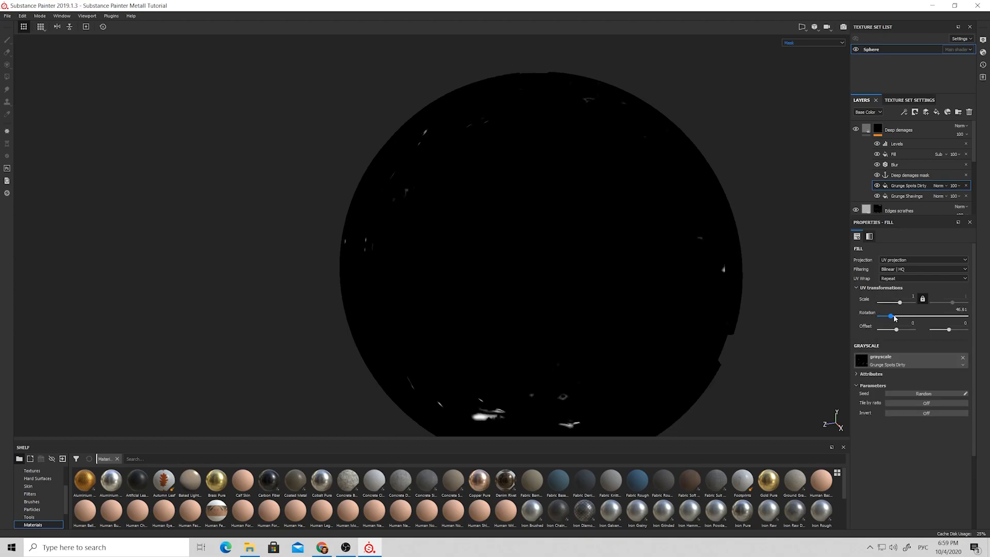
{"action": "left_click_drag", "start_coordinate": [895, 319], "coordinate": [904, 316]}
{"action": "scroll", "coordinate": [471, 251], "scroll_direction": "up", "scroll_amount": 4}
{"action": "left_click_drag", "start_coordinate": [521, 273], "coordinate": [572, 263], "text": "alt"}
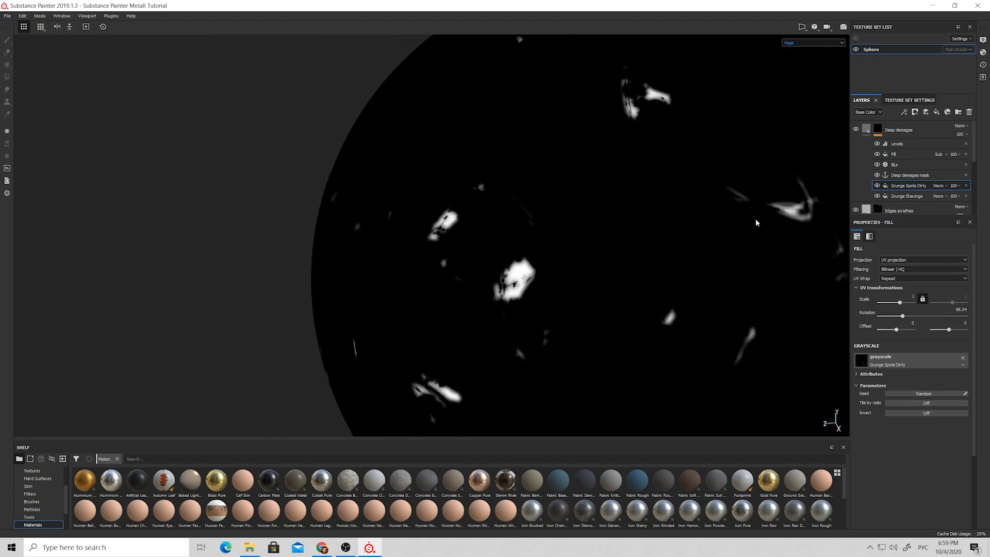
{"action": "left_click", "coordinate": [939, 186]}
{"action": "left_click", "coordinate": [947, 249]}
{"action": "left_click_drag", "start_coordinate": [673, 241], "coordinate": [663, 246], "text": "alt"}
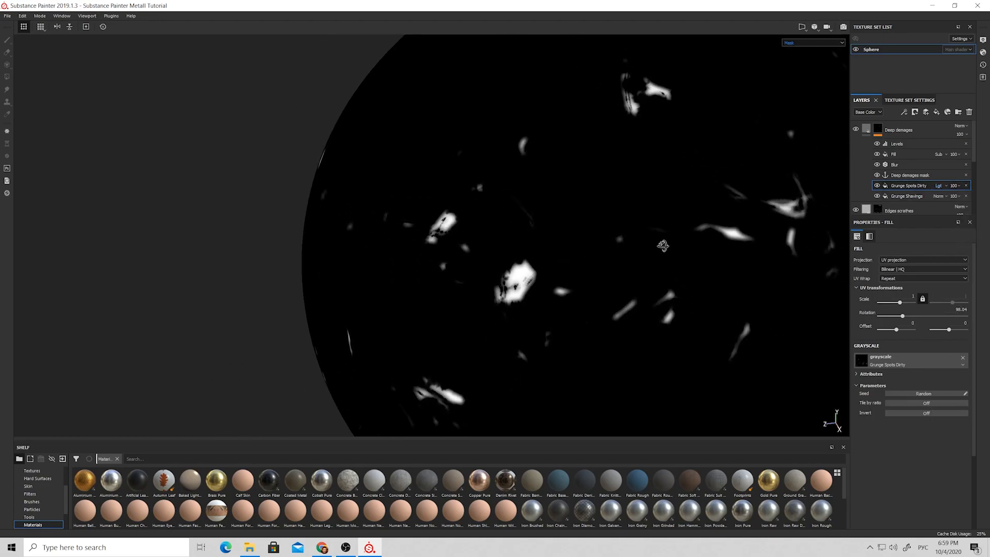
Step: Examine the combined damage marks in the material view, including those inside the sphere's recessed grooves
{"action": "left_click", "coordinate": [866, 129]}
{"action": "left_click_drag", "start_coordinate": [570, 244], "coordinate": [709, 205], "text": "alt"}
{"action": "scroll", "coordinate": [540, 230], "scroll_direction": "down", "scroll_amount": 5}
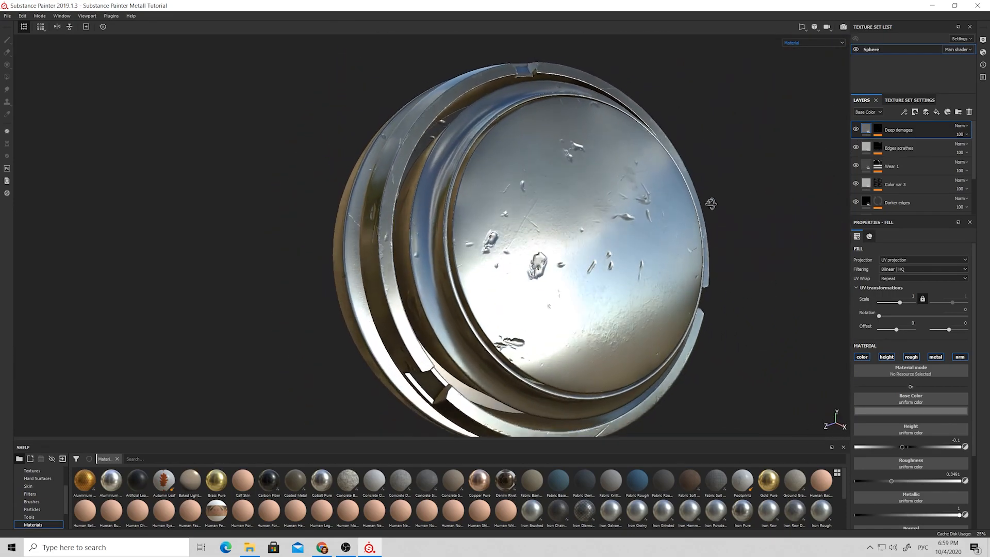
{"action": "scroll", "coordinate": [527, 266], "scroll_direction": "up", "scroll_amount": 4}
{"action": "scroll", "coordinate": [527, 266], "scroll_direction": "up", "scroll_amount": 2}
{"action": "left_click_drag", "start_coordinate": [527, 266], "coordinate": [518, 190], "text": "alt"}
{"action": "scroll", "coordinate": [574, 272], "scroll_direction": "up", "scroll_amount": 3}
{"action": "scroll", "coordinate": [574, 269], "scroll_direction": "down", "scroll_amount": 6}
{"action": "scroll", "coordinate": [514, 193], "scroll_direction": "up", "scroll_amount": 5}
{"action": "scroll", "coordinate": [333, 298], "scroll_direction": "up", "scroll_amount": 5}
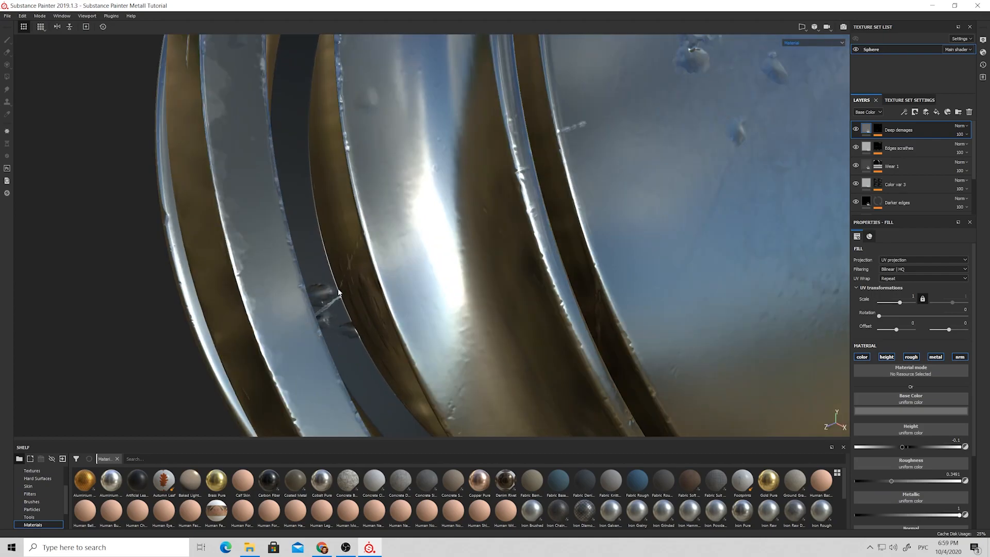
Step: Add a Dirt generator at the top of the Deep demages mask stack
{"action": "left_click", "coordinate": [878, 129]}
{"action": "left_click", "coordinate": [880, 130], "text": "alt"}
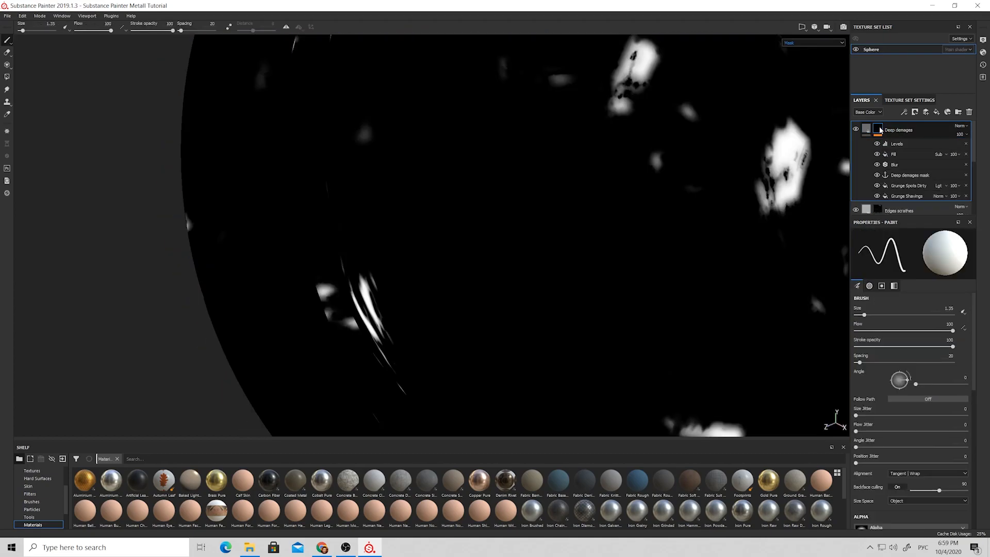
{"action": "left_click", "coordinate": [908, 113]}
{"action": "left_click", "coordinate": [923, 123]}
{"action": "left_click", "coordinate": [913, 249]}
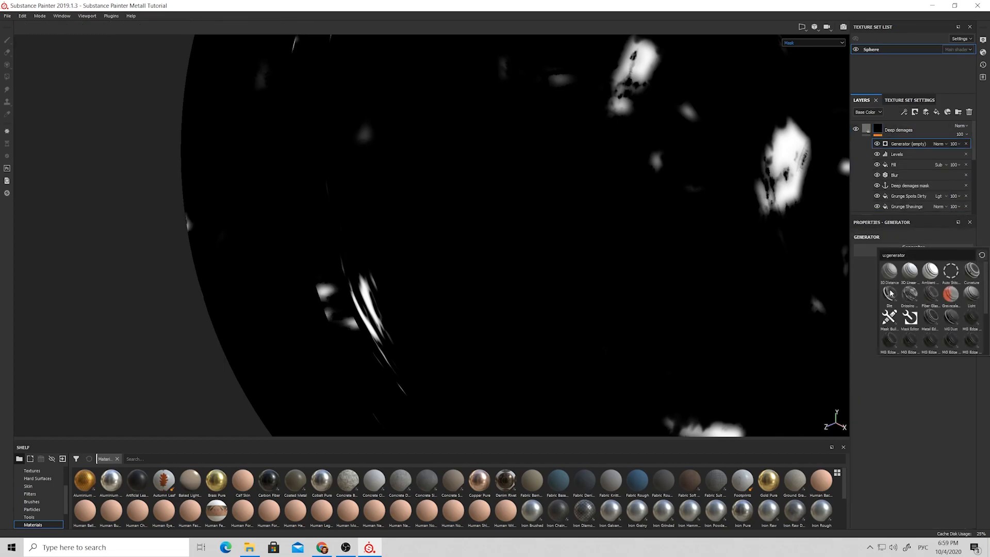
{"action": "left_click", "coordinate": [889, 295]}
Step: Set the Dirt generator's grunge amount to 0, dirt level to about 0.58 and blending mode to Subtract to clear damage from the grooves
{"action": "scroll", "coordinate": [654, 237], "scroll_direction": "down", "scroll_amount": 3}
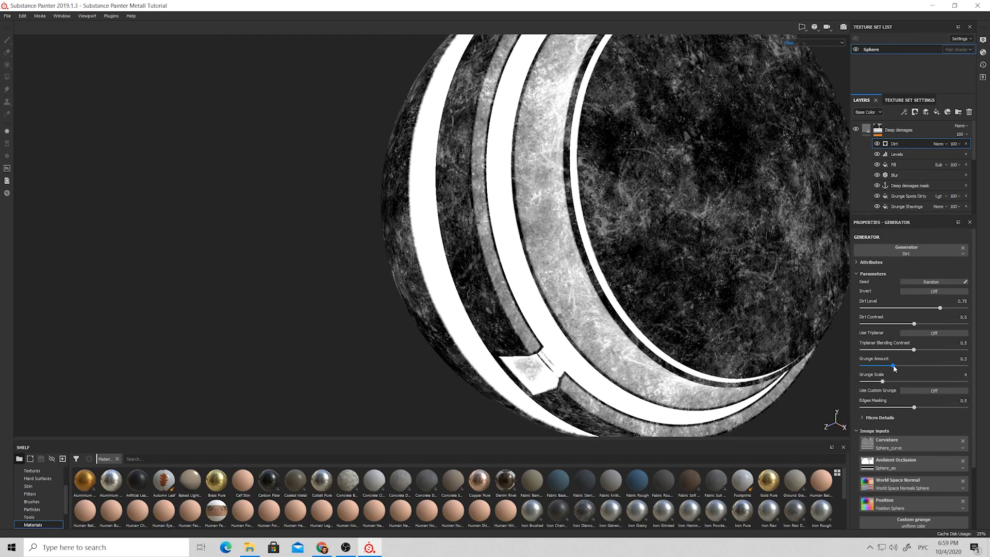
{"action": "left_click_drag", "start_coordinate": [895, 368], "coordinate": [752, 357]}
{"action": "left_click_drag", "start_coordinate": [934, 309], "coordinate": [924, 309]}
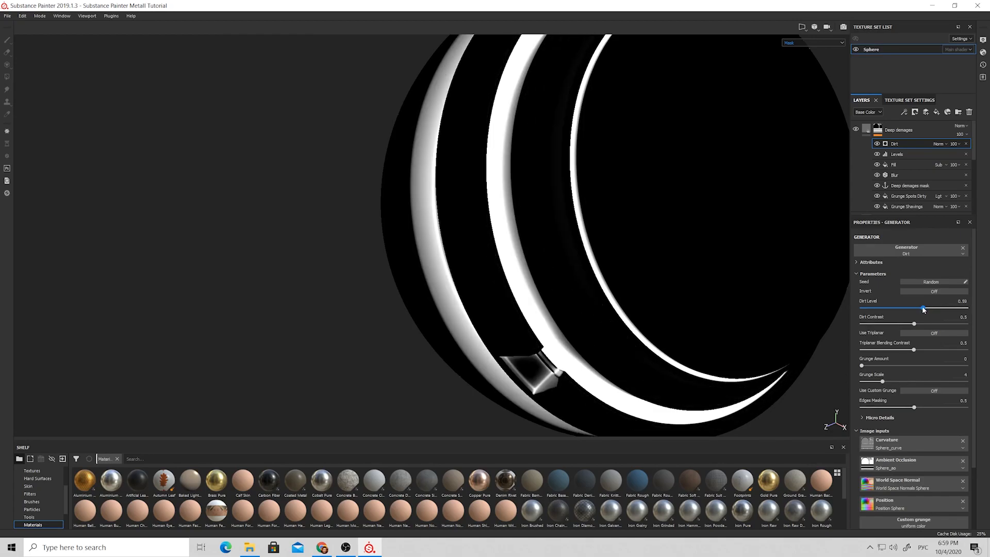
{"action": "left_click", "coordinate": [939, 144]}
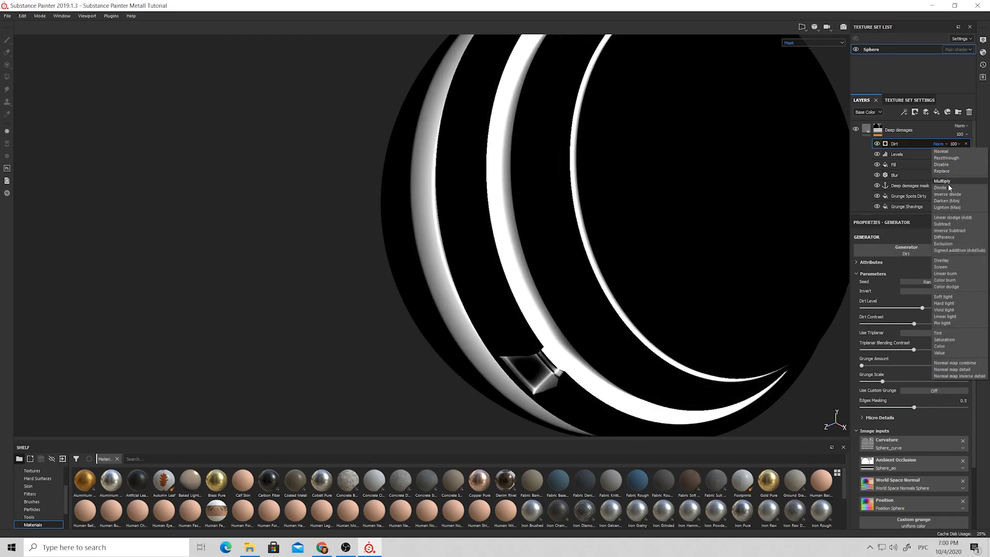
{"action": "left_click", "coordinate": [944, 224]}
{"action": "left_click", "coordinate": [866, 132]}
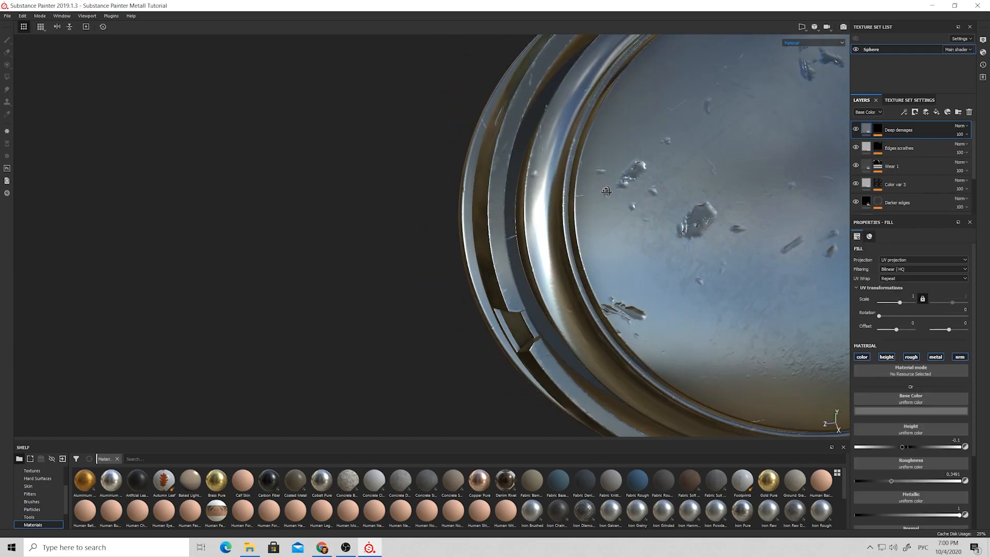
{"action": "scroll", "coordinate": [603, 235], "scroll_direction": "down", "scroll_amount": 3}
{"action": "left_click_drag", "start_coordinate": [604, 235], "coordinate": [699, 228], "text": "alt"}
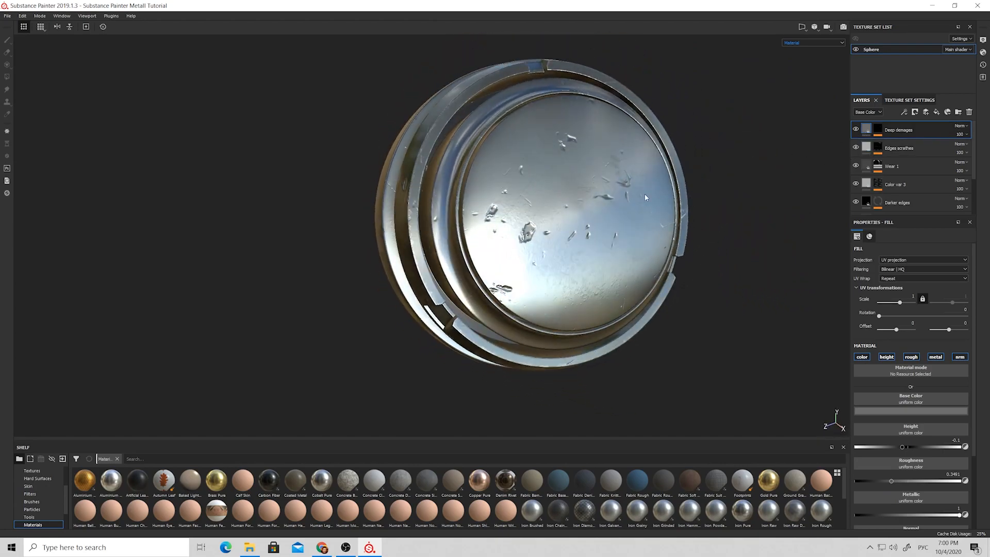
{"action": "left_click_drag", "start_coordinate": [794, 168], "coordinate": [725, 174], "text": "alt"}
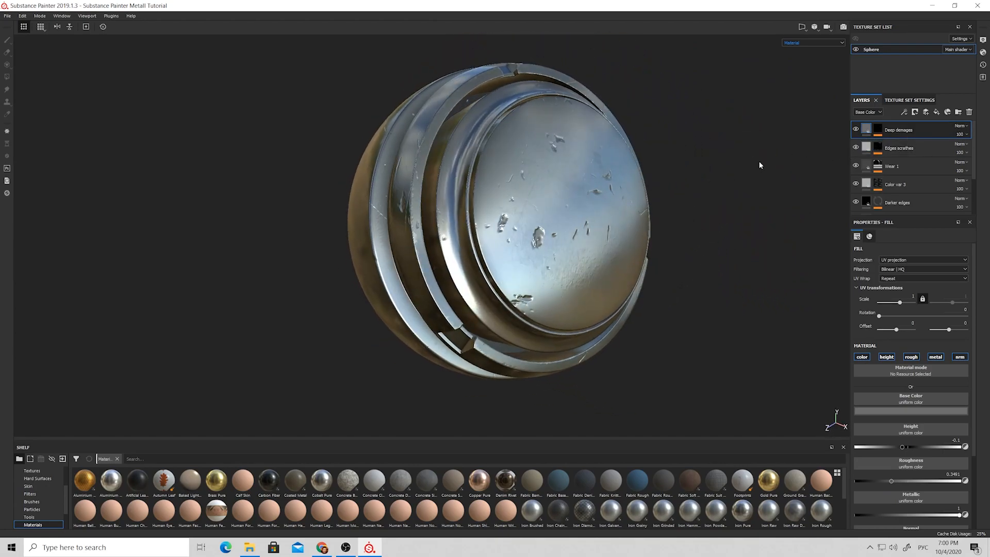
Step: Place a copy of the Base metal fill above Deep demages, with a darker gray base color and roughness 0.4182
{"action": "scroll", "coordinate": [890, 201], "scroll_direction": "down", "scroll_amount": 3}
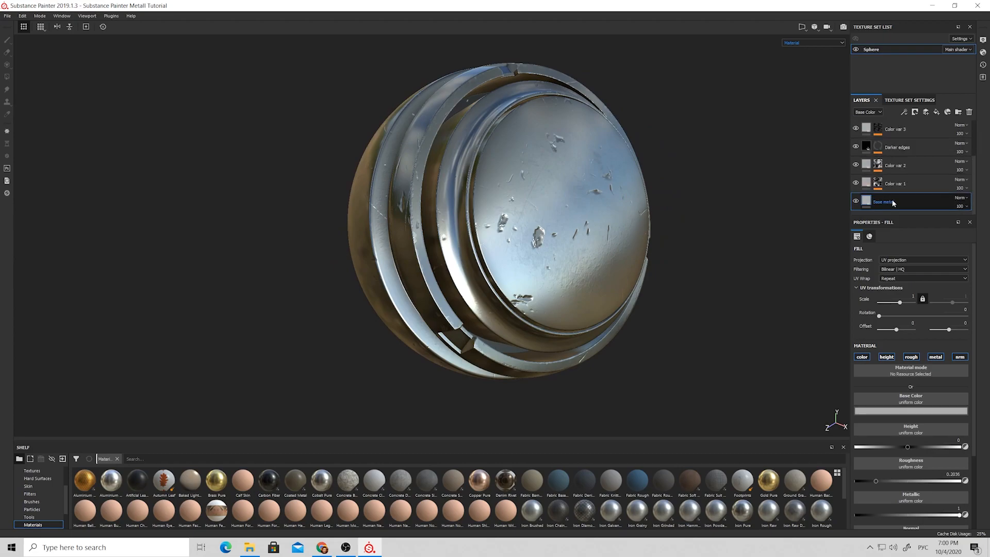
{"action": "left_click_drag", "start_coordinate": [902, 198], "coordinate": [902, 129]}
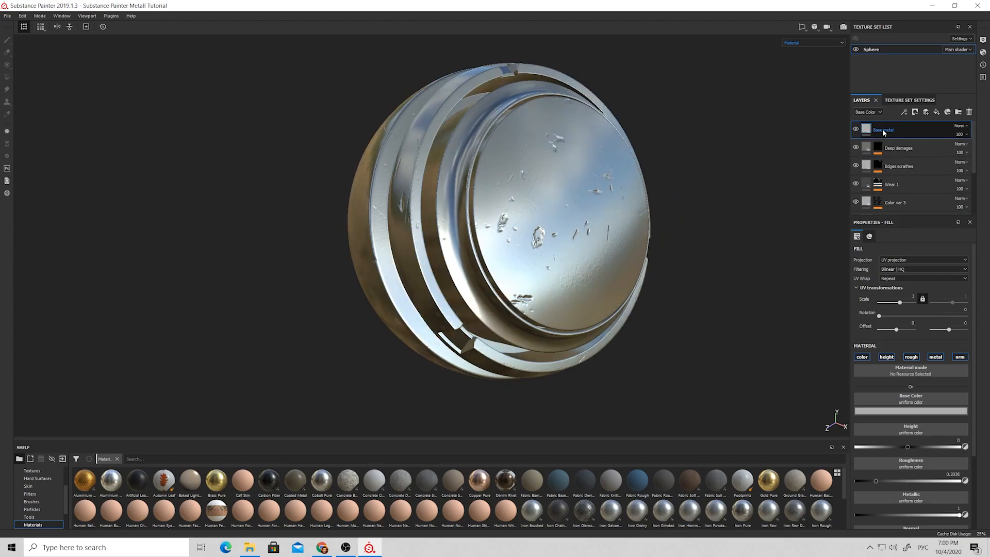
{"action": "left_click", "coordinate": [911, 411]}
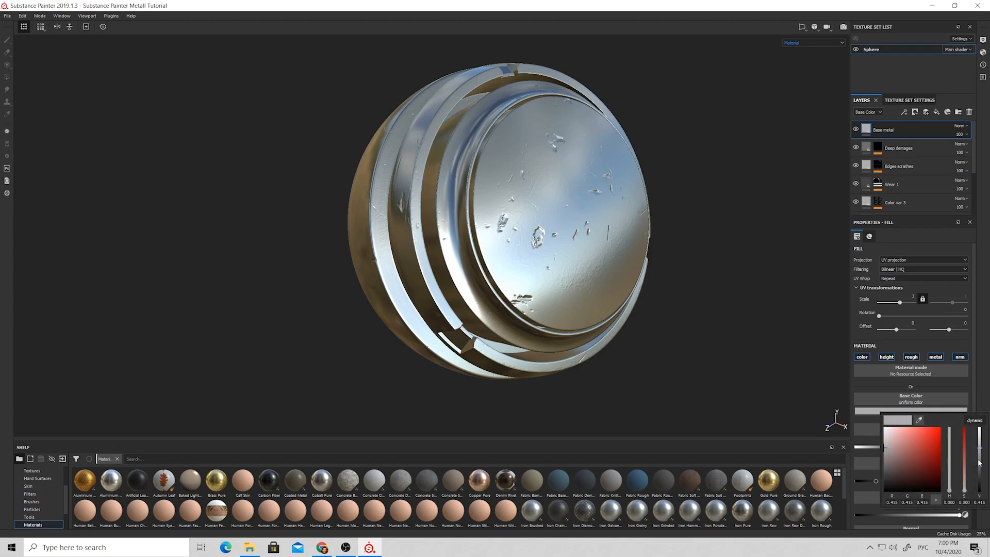
{"action": "left_click", "coordinate": [980, 466]}
{"action": "left_click", "coordinate": [899, 481]}
Step: Name the topmost fill layer Metall surface ver 1 and give it a black mask
{"action": "left_click_drag", "start_coordinate": [580, 283], "coordinate": [712, 257], "text": "alt"}
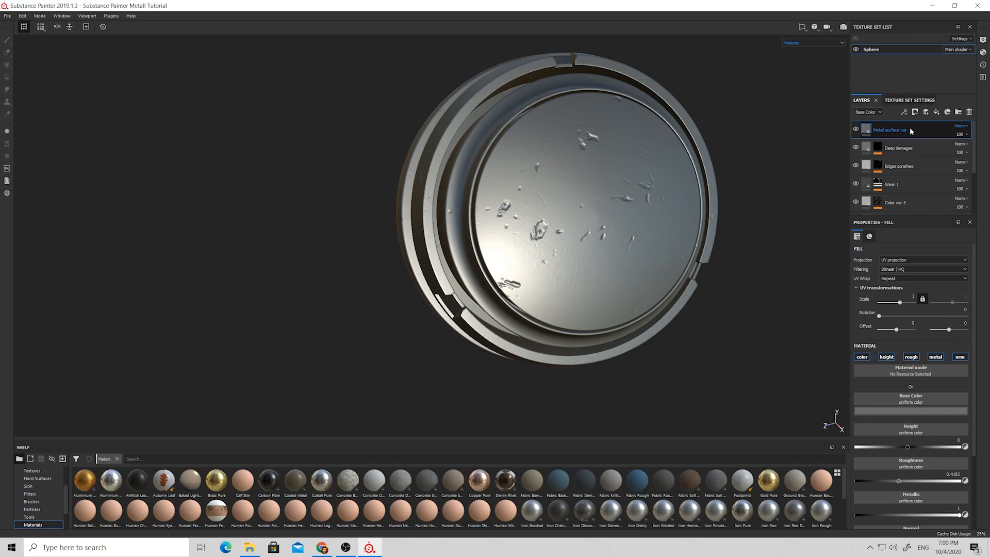
{"action": "type", "text": "1"}
{"action": "key", "text": "Return"}
{"action": "left_click", "coordinate": [915, 111]}
{"action": "left_click", "coordinate": [928, 124]}
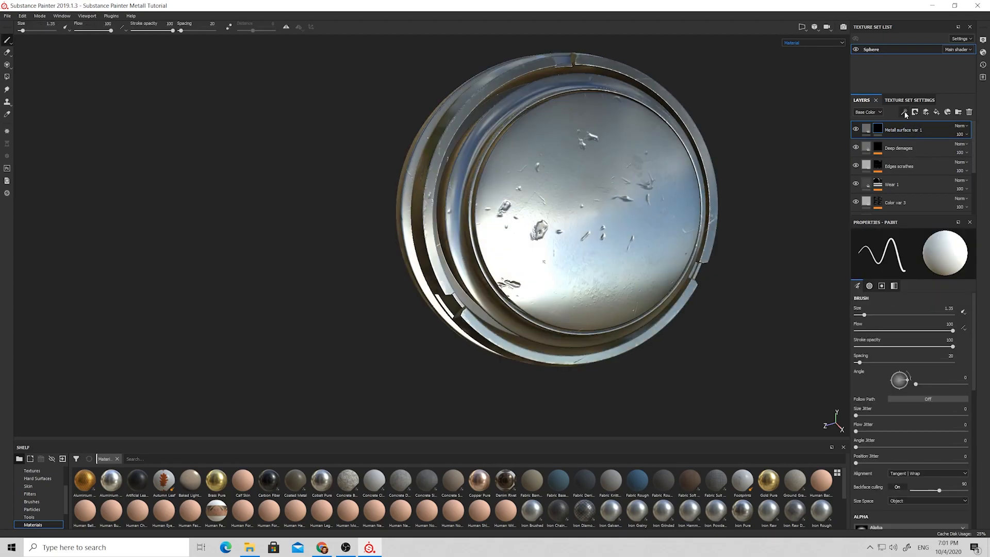
Step: Add a fill with Grunge Galvanic Large to the Metall surface ver 1 mask and display the mask on the sphere
{"action": "left_click", "coordinate": [904, 112]}
{"action": "left_click", "coordinate": [913, 145]}
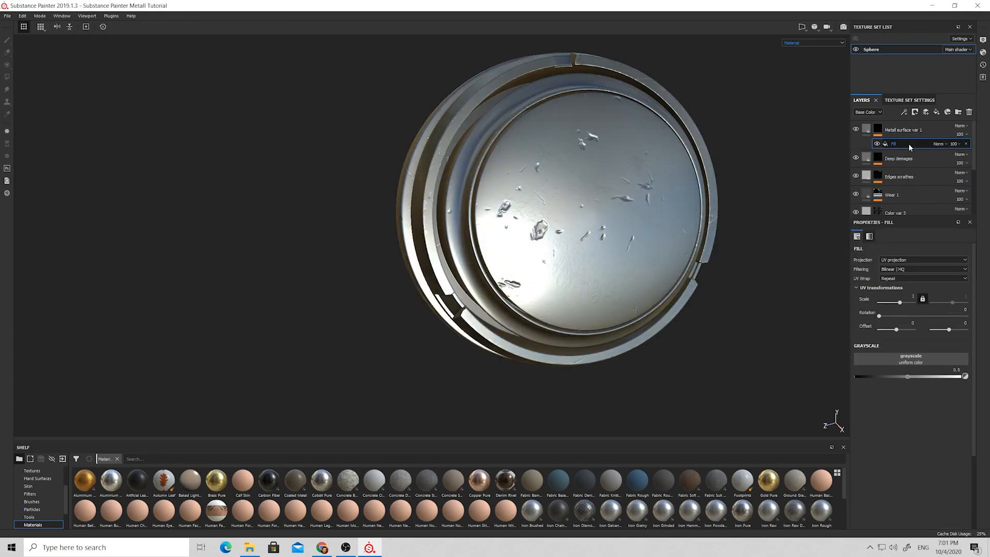
{"action": "left_click", "coordinate": [912, 357]}
{"action": "scroll", "coordinate": [934, 420], "scroll_direction": "down", "scroll_amount": 5}
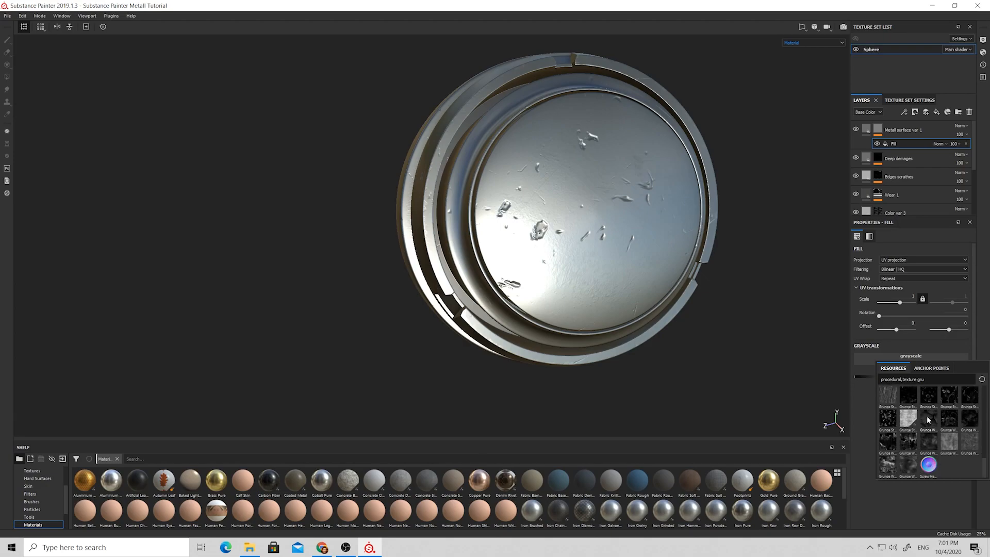
{"action": "left_click", "coordinate": [929, 419]}
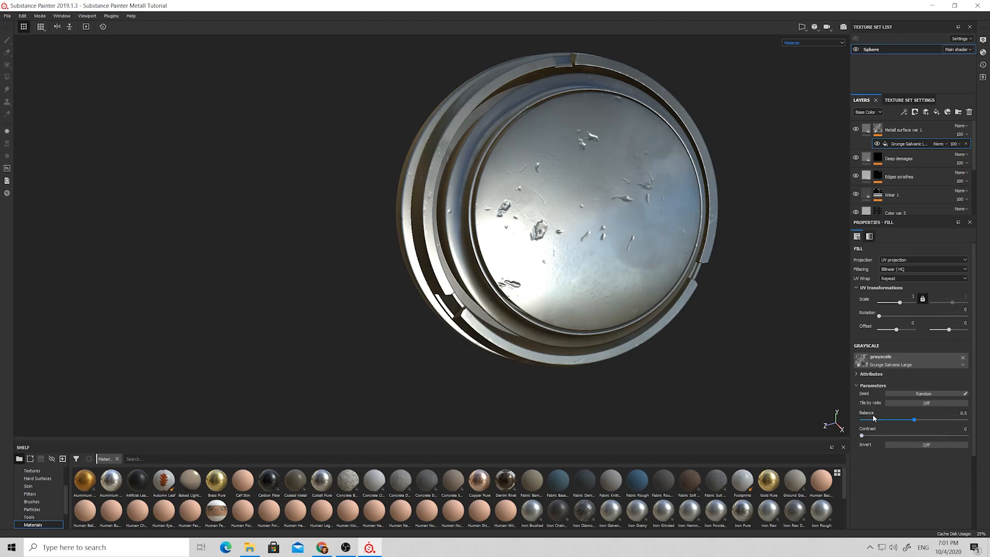
{"action": "left_click", "coordinate": [878, 129], "text": "alt"}
{"action": "mouse_move", "coordinate": [650, 217]}
{"action": "left_mouse_down", "text": "alt"}
{"action": "mouse_move", "coordinate": [688, 215]}
{"action": "mouse_move", "coordinate": [710, 198]}
{"action": "left_mouse_up", "text": "alt"}
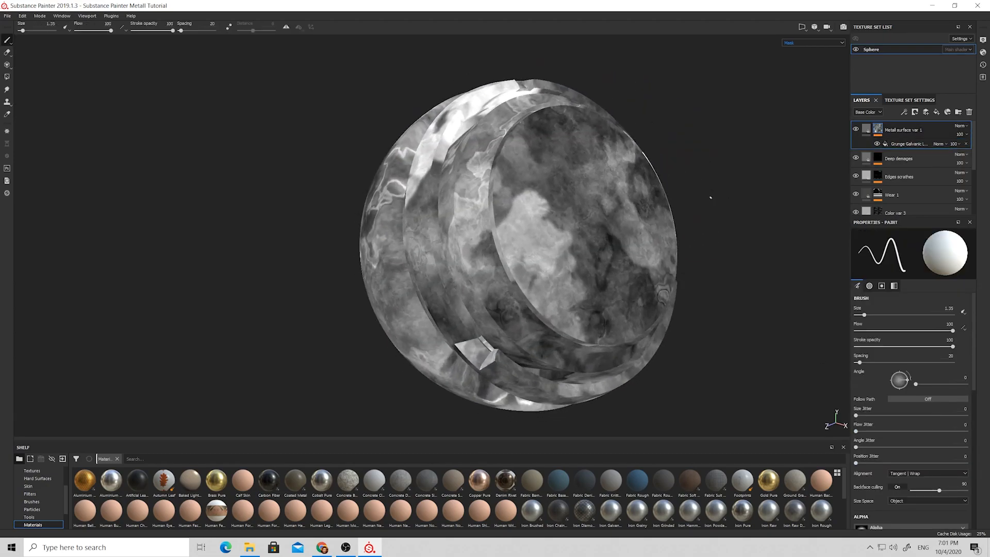
Step: Lower the height of the Metall surface ver 1 fill slightly below zero and inspect the resulting surface relief up close
{"action": "left_click", "coordinate": [866, 129]}
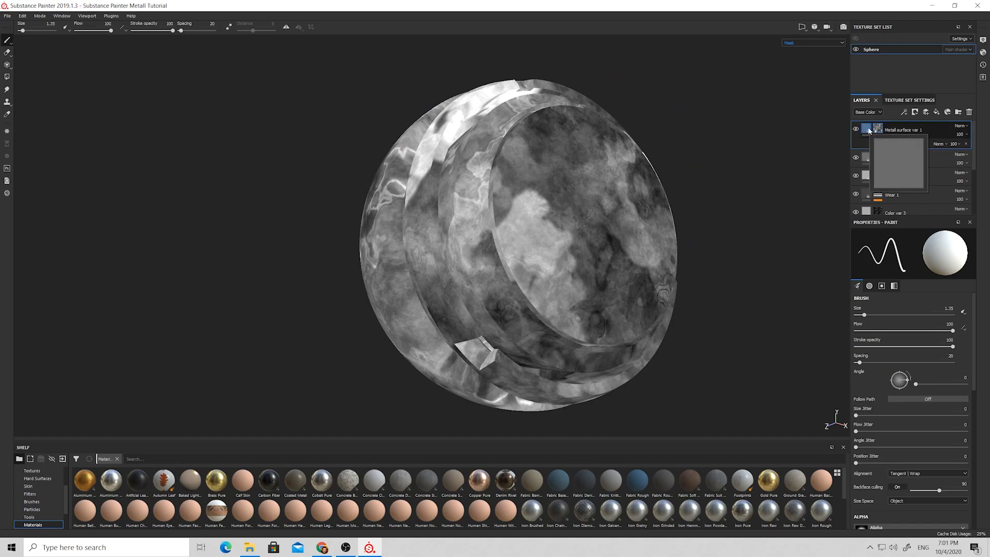
{"action": "left_click_drag", "start_coordinate": [576, 226], "coordinate": [612, 232], "text": "alt"}
{"action": "scroll", "coordinate": [585, 227], "scroll_direction": "up", "scroll_amount": 4}
{"action": "left_click_drag", "start_coordinate": [672, 227], "coordinate": [658, 216], "text": "alt"}
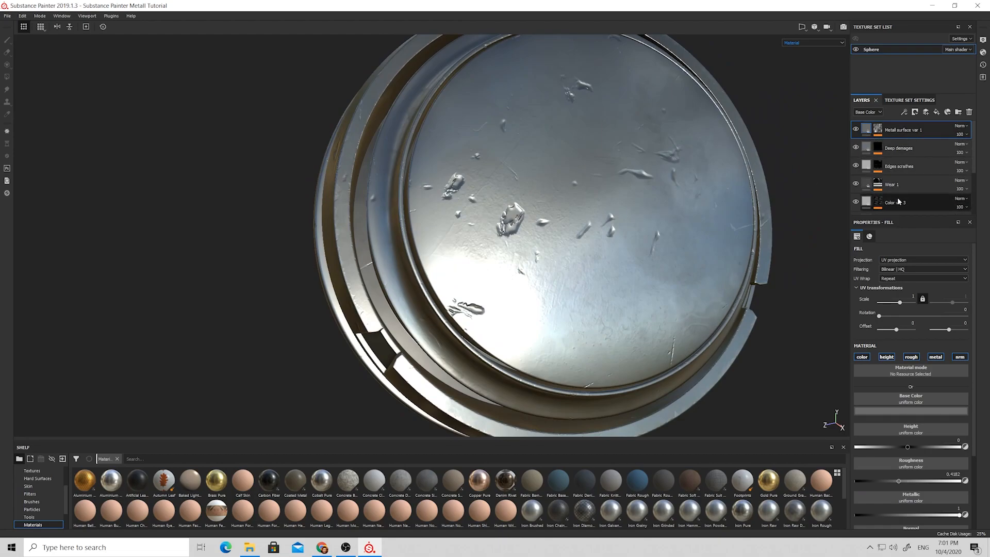
{"action": "left_click_drag", "start_coordinate": [910, 446], "coordinate": [900, 449]}
{"action": "mouse_move", "coordinate": [534, 253]}
{"action": "left_mouse_down", "text": "alt"}
{"action": "mouse_move", "coordinate": [594, 297]}
{"action": "mouse_move", "coordinate": [532, 214]}
{"action": "mouse_move", "coordinate": [529, 256]}
{"action": "mouse_move", "coordinate": [515, 242]}
{"action": "mouse_move", "coordinate": [479, 247]}
{"action": "left_mouse_up", "text": "alt"}
{"action": "scroll", "coordinate": [529, 256], "scroll_direction": "up", "scroll_amount": 1}
{"action": "scroll", "coordinate": [529, 255], "scroll_direction": "up", "scroll_amount": 4}
Step: Add a Blur filter above Grunge Galvanic Large on the Metall surface ver 1 mask
{"action": "left_click", "coordinate": [878, 129]}
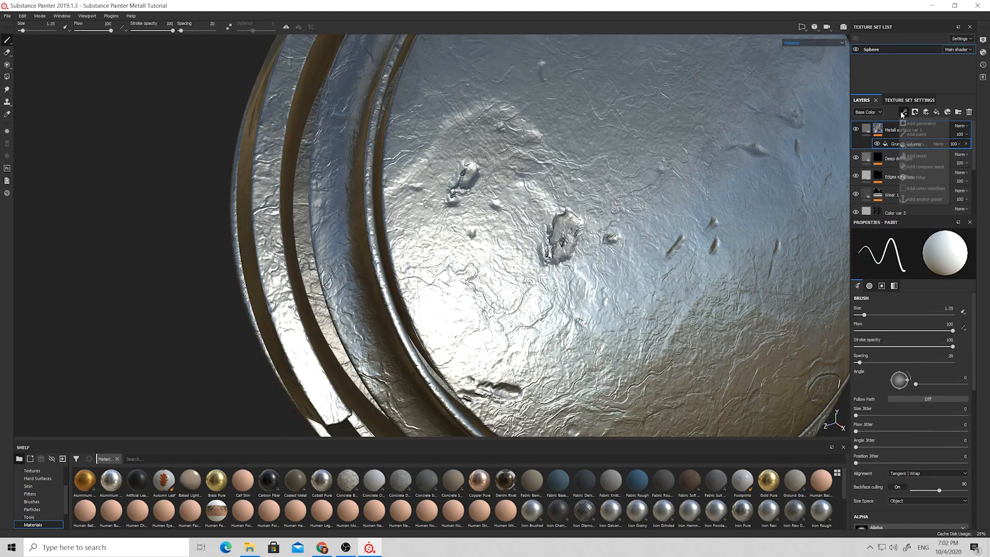
{"action": "left_click", "coordinate": [904, 112]}
{"action": "left_click", "coordinate": [902, 198]}
{"action": "left_click", "coordinate": [916, 250]}
{"action": "left_click", "coordinate": [943, 268]}
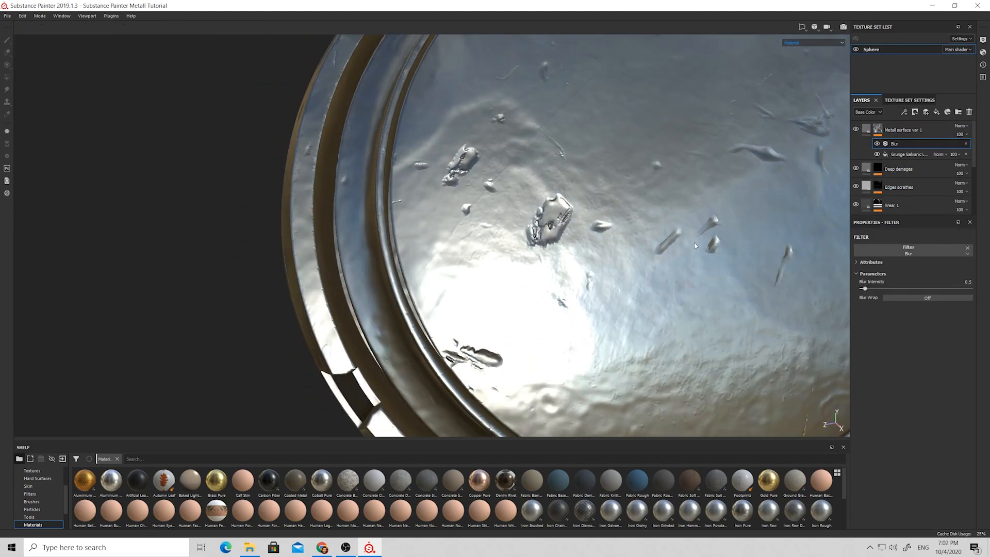
Step: Set the blur intensity to 0.1 and inspect the softened relief on the sphere
{"action": "left_click_drag", "start_coordinate": [868, 289], "coordinate": [866, 290]}
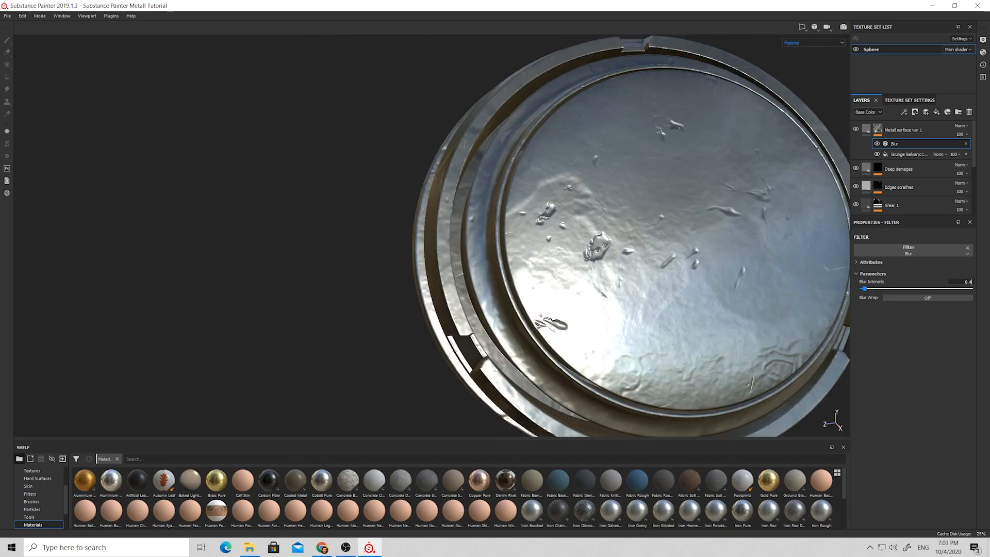
{"action": "key", "text": "Return"}
{"action": "left_click_drag", "start_coordinate": [588, 232], "coordinate": [521, 230], "text": "alt"}
{"action": "scroll", "coordinate": [582, 246], "scroll_direction": "up", "scroll_amount": 4}
{"action": "scroll", "coordinate": [581, 245], "scroll_direction": "down", "scroll_amount": 4}
{"action": "scroll", "coordinate": [627, 246], "scroll_direction": "down", "scroll_amount": 2}
{"action": "scroll", "coordinate": [609, 216], "scroll_direction": "down", "scroll_amount": 4}
{"action": "scroll", "coordinate": [484, 235], "scroll_direction": "up", "scroll_amount": 4}
{"action": "scroll", "coordinate": [521, 235], "scroll_direction": "down", "scroll_amount": 5}
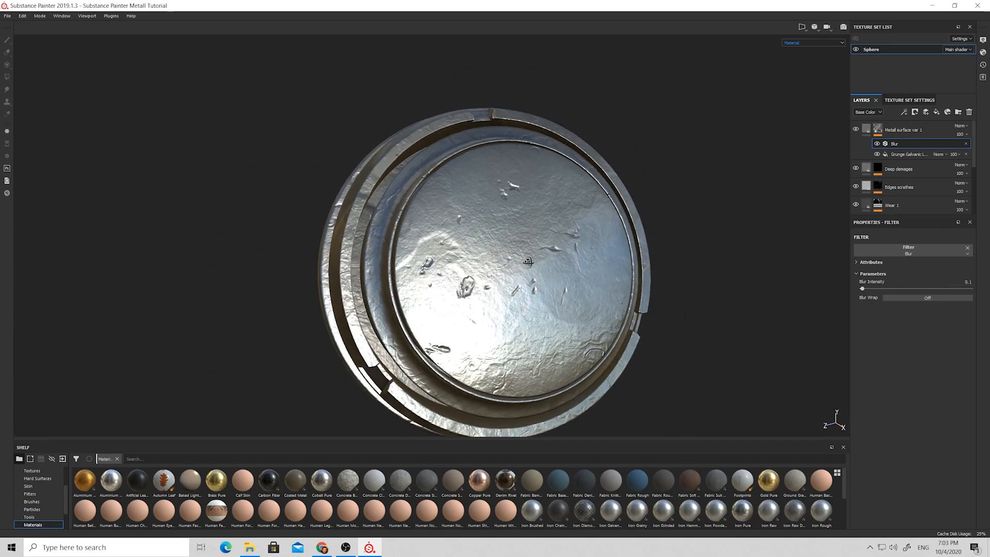
{"action": "scroll", "coordinate": [492, 273], "scroll_direction": "up", "scroll_amount": 3}
Step: Display the Metall surface ver 1 mask and randomize the seed of its Grunge Galvanic Large fill
{"action": "left_click", "coordinate": [879, 130], "text": "alt"}
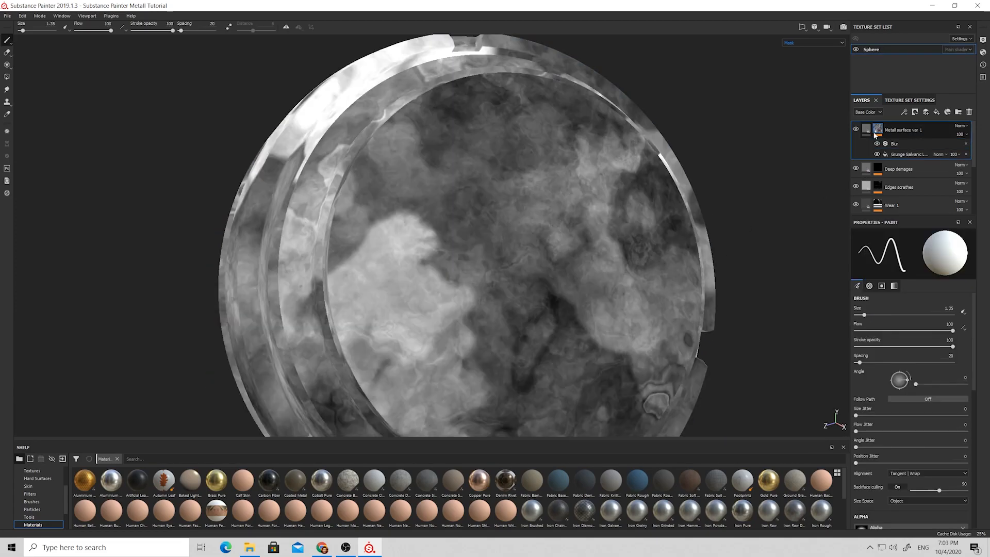
{"action": "scroll", "coordinate": [551, 233], "scroll_direction": "up", "scroll_amount": 4}
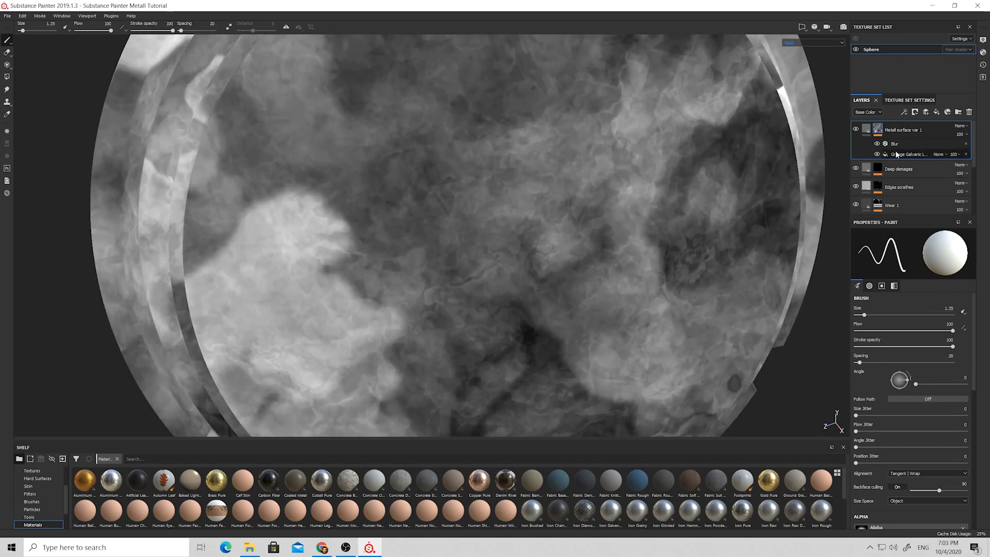
{"action": "left_click", "coordinate": [897, 154]}
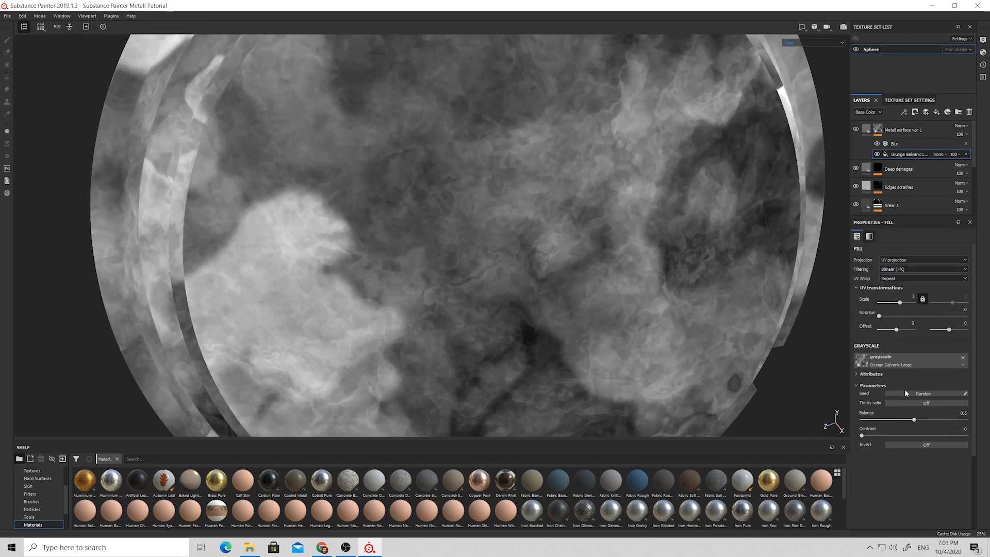
{"action": "left_click", "coordinate": [906, 392]}
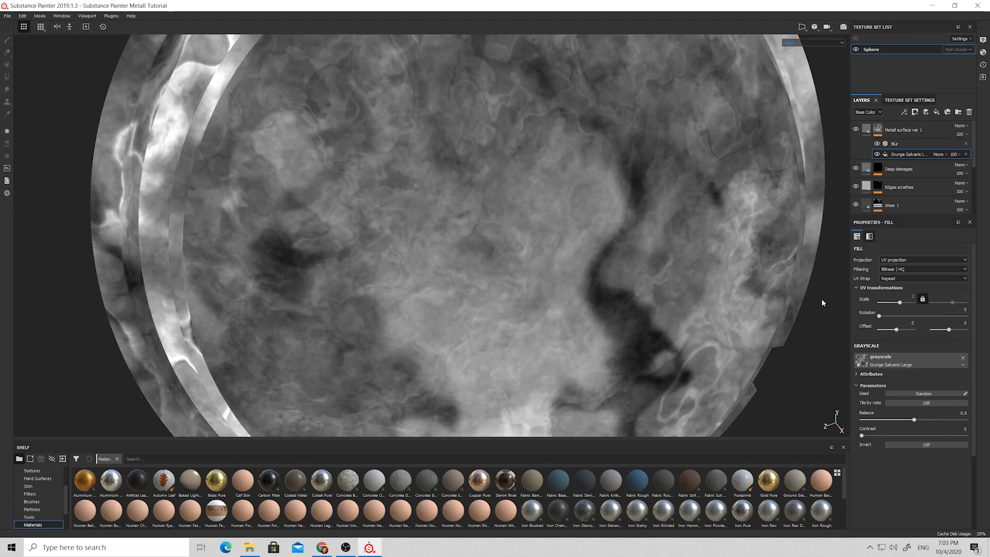
Step: Add a fill with Grunge Leak Dirty on top of the Metall surface ver 1 mask effects
{"action": "left_click", "coordinate": [877, 131]}
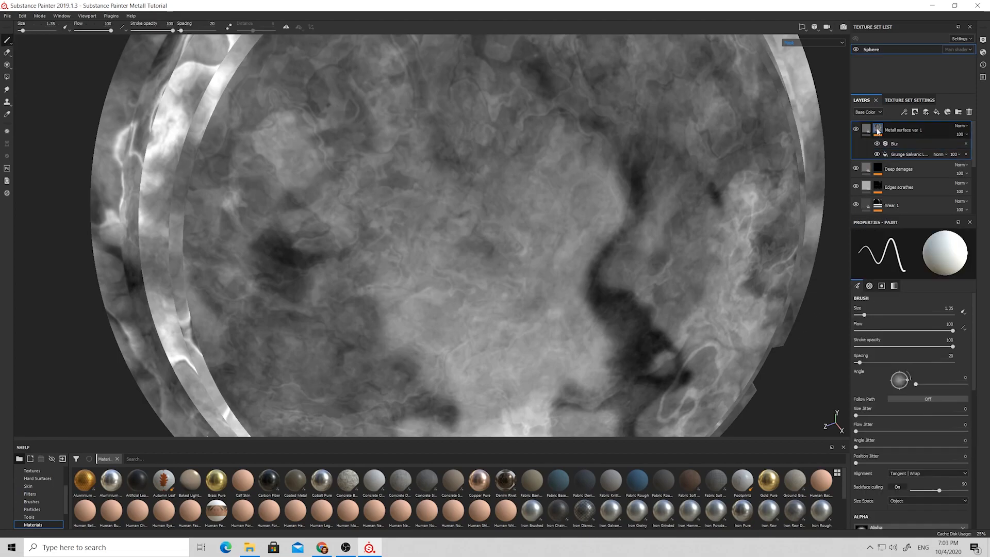
{"action": "left_click", "coordinate": [904, 112]}
{"action": "left_click", "coordinate": [923, 133]}
{"action": "left_click", "coordinate": [918, 357]}
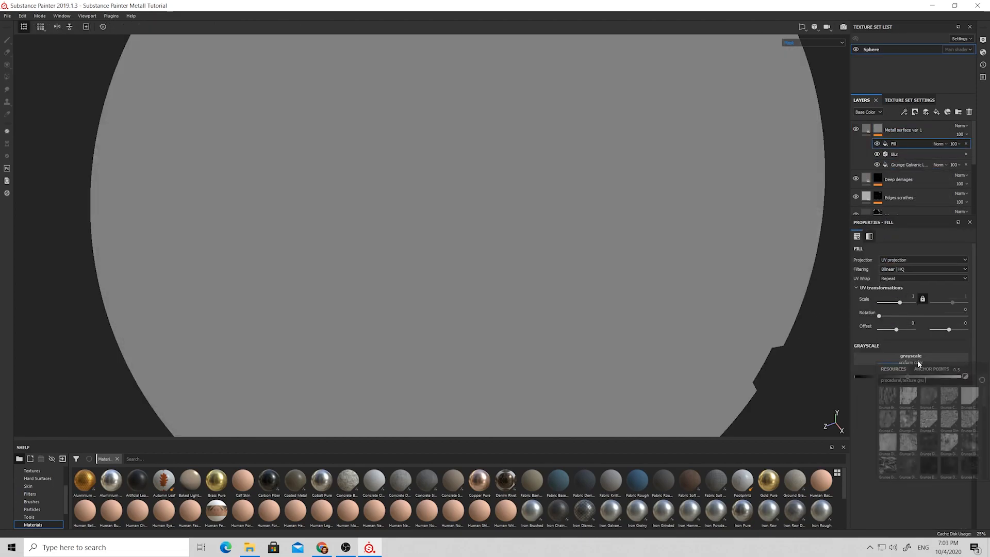
{"action": "scroll", "coordinate": [943, 423], "scroll_direction": "down", "scroll_amount": 3}
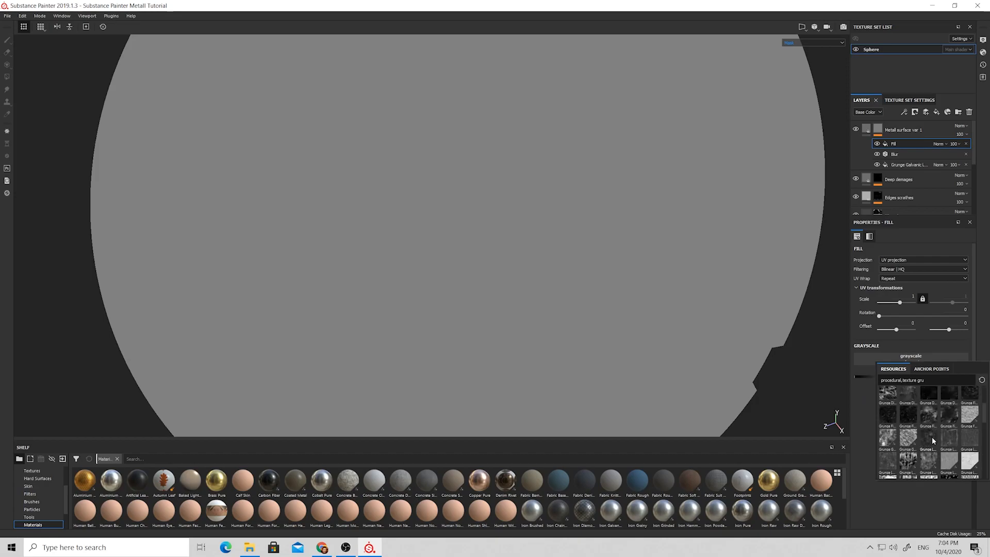
{"action": "left_click", "coordinate": [933, 440]}
{"action": "scroll", "coordinate": [648, 334], "scroll_direction": "down", "scroll_amount": 5}
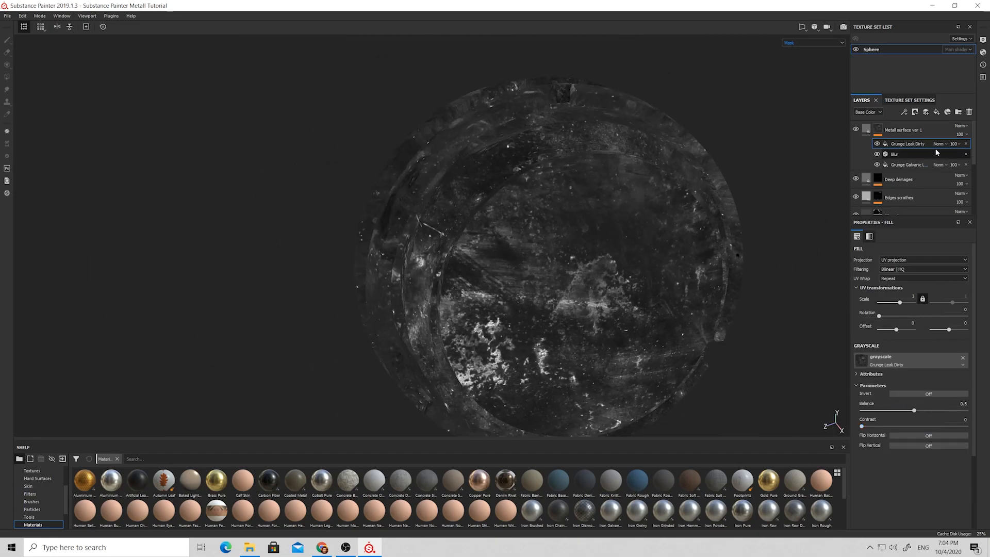
Step: Set the Grunge Leak Dirty fill to Subtract blending with 57 opacity, checking it in the material view
{"action": "left_click", "coordinate": [938, 144]}
{"action": "left_click", "coordinate": [964, 223]}
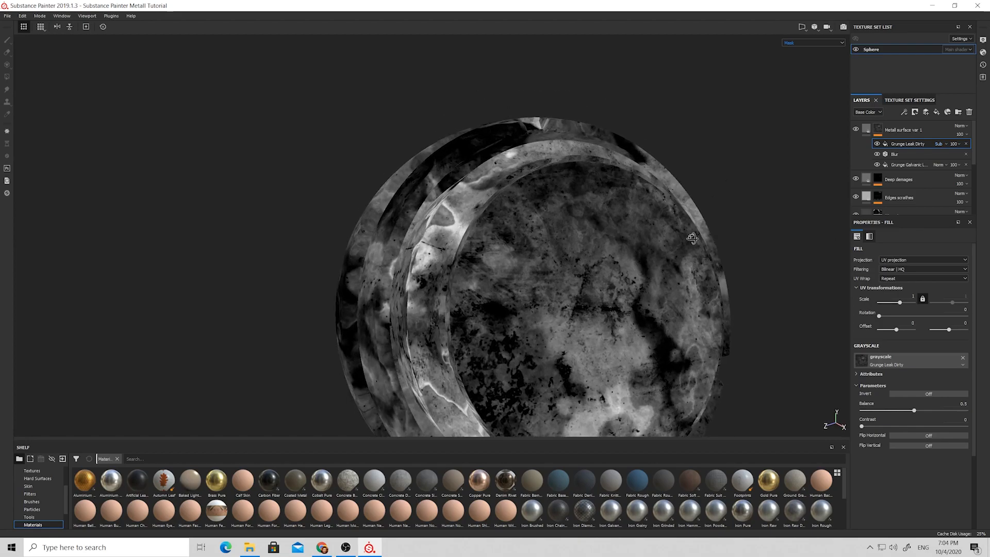
{"action": "scroll", "coordinate": [621, 230], "scroll_direction": "up", "scroll_amount": 3}
{"action": "left_click", "coordinate": [866, 129]}
{"action": "mouse_move", "coordinate": [671, 227]}
{"action": "left_mouse_down", "text": "alt"}
{"action": "mouse_move", "coordinate": [627, 233]}
{"action": "mouse_move", "coordinate": [636, 230]}
{"action": "left_mouse_up", "text": "alt"}
{"action": "scroll", "coordinate": [629, 232], "scroll_direction": "down", "scroll_amount": 3}
{"action": "left_click", "coordinate": [877, 130]}
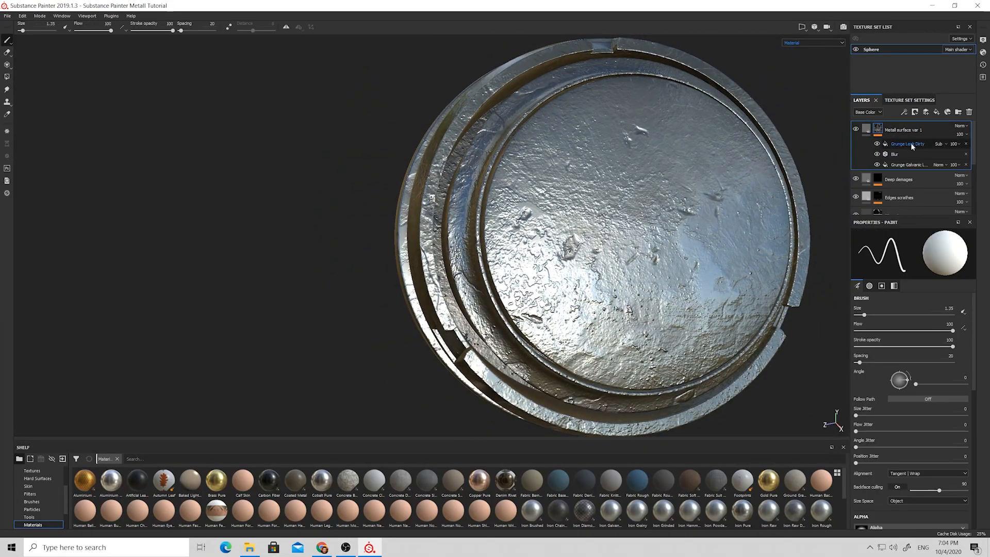
{"action": "left_click", "coordinate": [953, 145]}
{"action": "left_click_drag", "start_coordinate": [985, 157], "coordinate": [973, 159]}
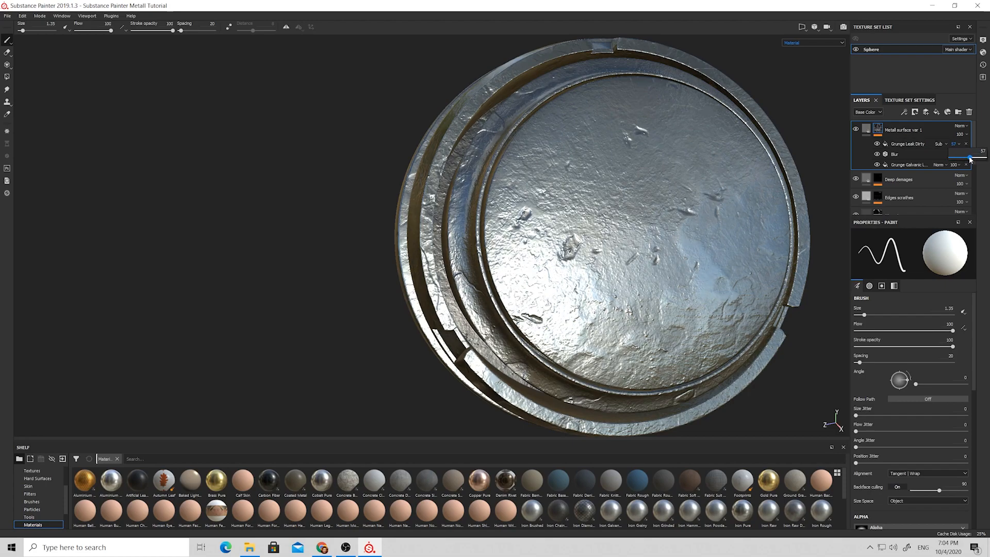
Step: Examine the sphere's surface up close in a single-channel view and return to the Material view
{"action": "scroll", "coordinate": [652, 180], "scroll_direction": "up", "scroll_amount": 3}
{"action": "left_click_drag", "start_coordinate": [675, 182], "coordinate": [727, 112], "text": "alt"}
{"action": "left_click", "coordinate": [805, 45]}
{"action": "left_click", "coordinate": [796, 77]}
{"action": "scroll", "coordinate": [628, 149], "scroll_direction": "up", "scroll_amount": 4}
{"action": "scroll", "coordinate": [629, 150], "scroll_direction": "down", "scroll_amount": 4}
{"action": "left_click", "coordinate": [806, 44]}
{"action": "left_click", "coordinate": [797, 52]}
{"action": "left_click_drag", "start_coordinate": [562, 162], "coordinate": [598, 163], "text": "alt"}
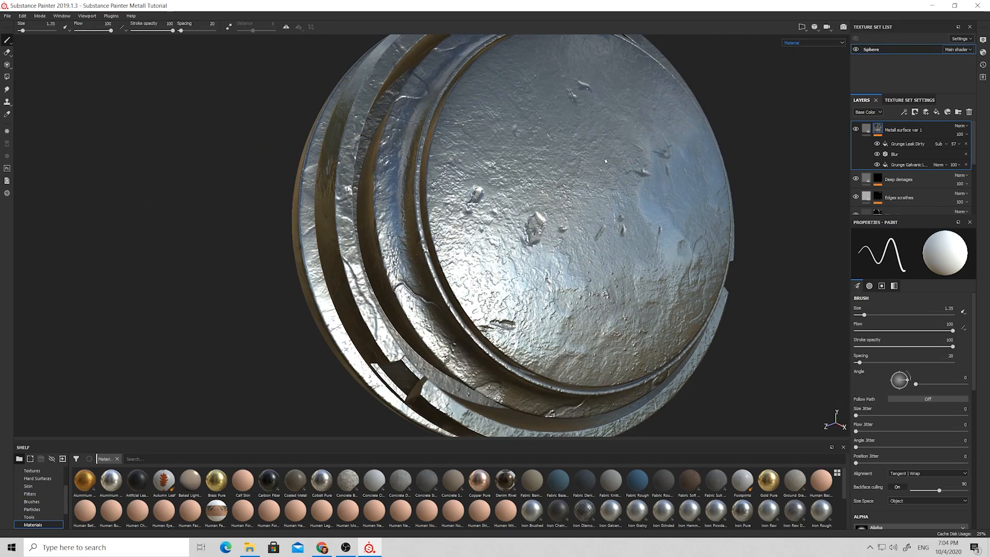
Step: Add a Curvature generator to the Metall surface ver 1 mask with Subtract blending and 57 opacity
{"action": "left_click", "coordinate": [904, 113]}
{"action": "left_click", "coordinate": [913, 125]}
{"action": "left_click", "coordinate": [923, 247]}
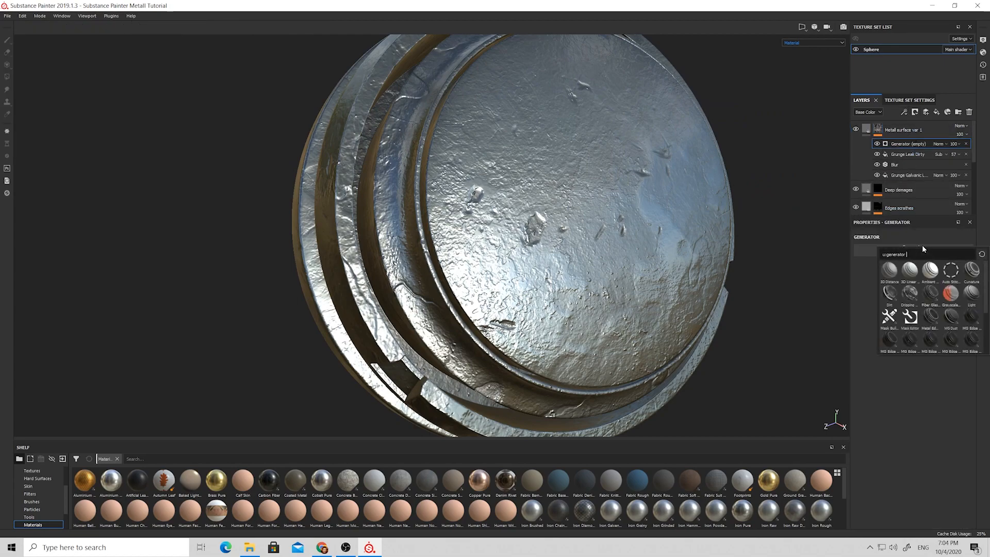
{"action": "left_click", "coordinate": [972, 270]}
{"action": "left_click", "coordinate": [939, 144]}
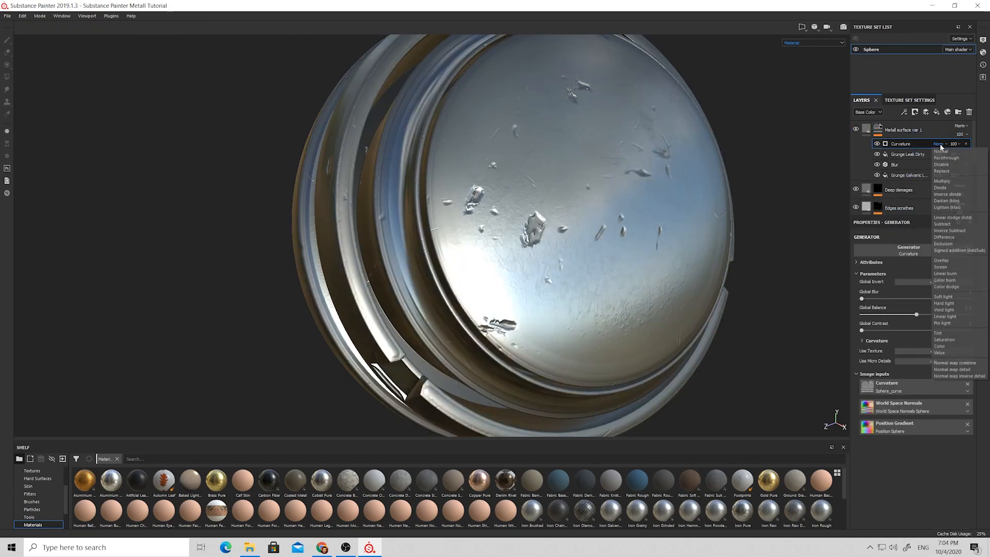
{"action": "left_click", "coordinate": [943, 224]}
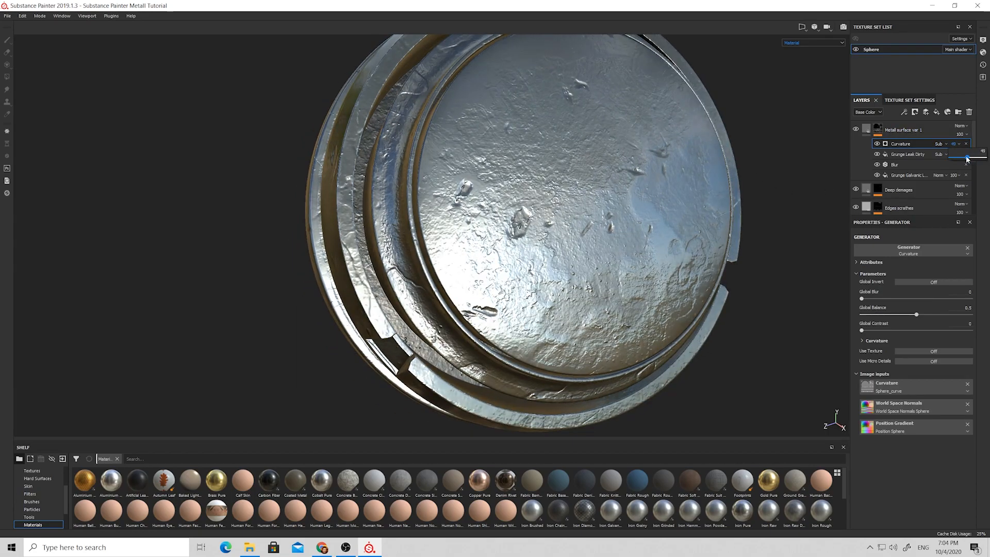
{"action": "left_click_drag", "start_coordinate": [627, 171], "coordinate": [593, 212], "text": "alt"}
{"action": "scroll", "coordinate": [649, 150], "scroll_direction": "down", "scroll_amount": 3}
{"action": "scroll", "coordinate": [665, 140], "scroll_direction": "up", "scroll_amount": 3}
{"action": "scroll", "coordinate": [645, 154], "scroll_direction": "down", "scroll_amount": 3}
{"action": "scroll", "coordinate": [538, 217], "scroll_direction": "up", "scroll_amount": 3}
{"action": "scroll", "coordinate": [538, 218], "scroll_direction": "down", "scroll_amount": 2}
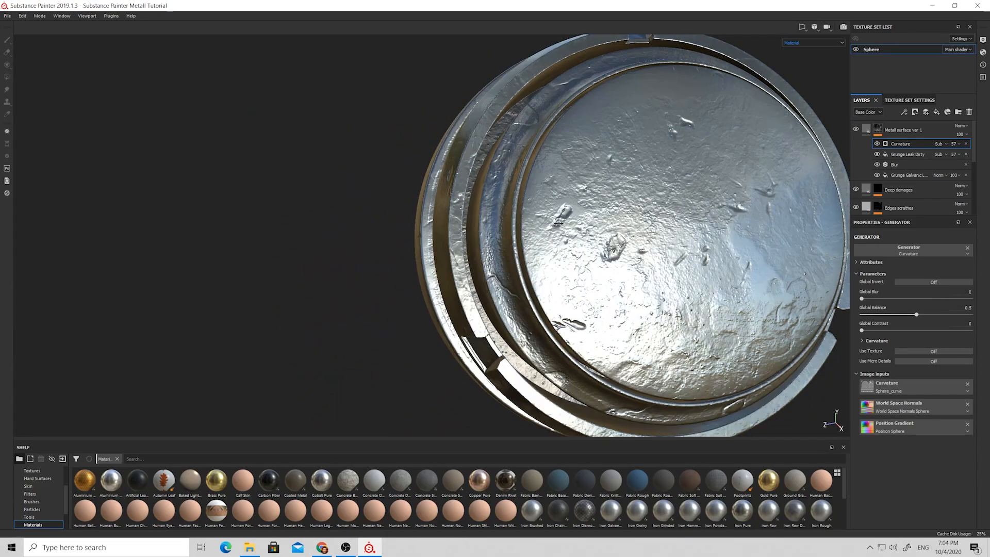
Step: Examine the sphere in the Base Color channel from several angles and return to the Material view
{"action": "left_click", "coordinate": [813, 42]}
{"action": "left_click", "coordinate": [799, 65]}
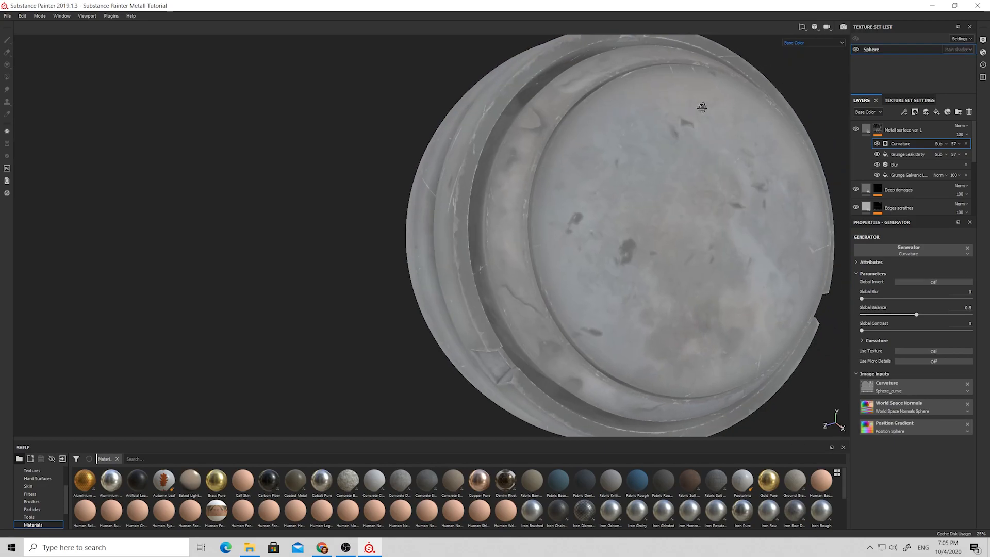
{"action": "left_click_drag", "start_coordinate": [685, 144], "coordinate": [785, 78], "text": "alt"}
{"action": "scroll", "coordinate": [652, 137], "scroll_direction": "down", "scroll_amount": 2}
{"action": "left_click", "coordinate": [802, 43]}
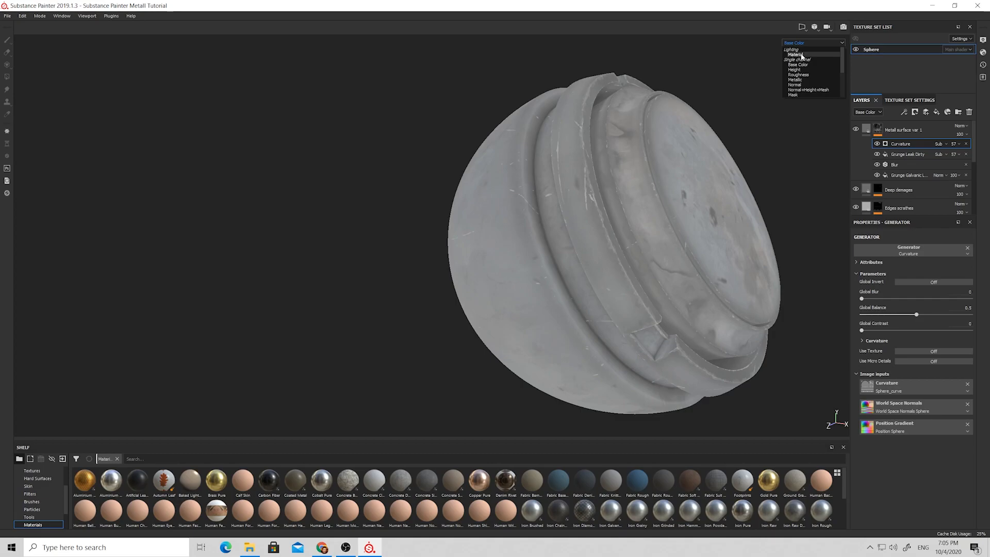
{"action": "left_click", "coordinate": [802, 54]}
{"action": "left_click_drag", "start_coordinate": [722, 129], "coordinate": [607, 161], "text": "alt"}
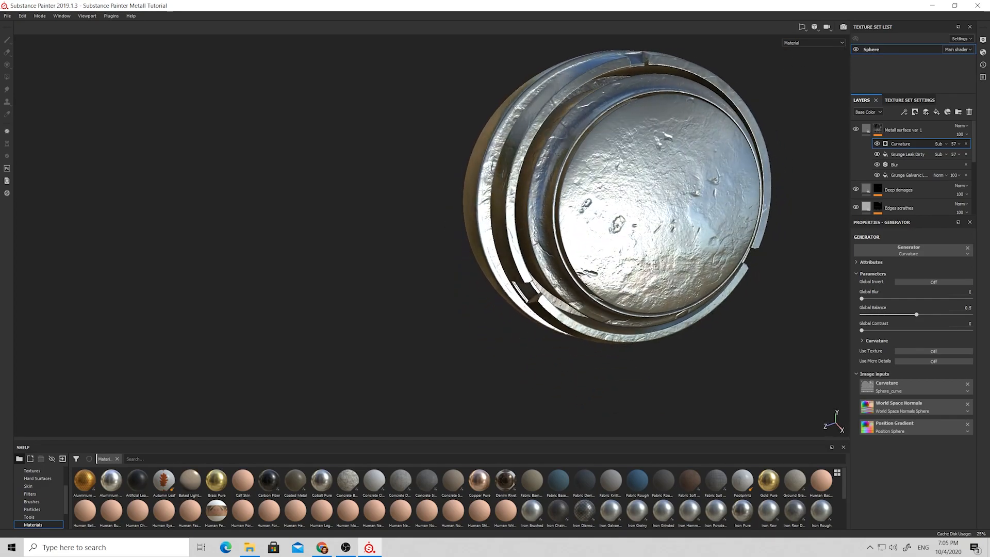
{"action": "scroll", "coordinate": [681, 186], "scroll_direction": "up", "scroll_amount": 3}
{"action": "left_click_drag", "start_coordinate": [681, 185], "coordinate": [645, 191], "text": "alt"}
Step: Set the height of the Metall surface ver 1 fill to -0.1 and inspect the relief from different angles
{"action": "left_click", "coordinate": [865, 132]}
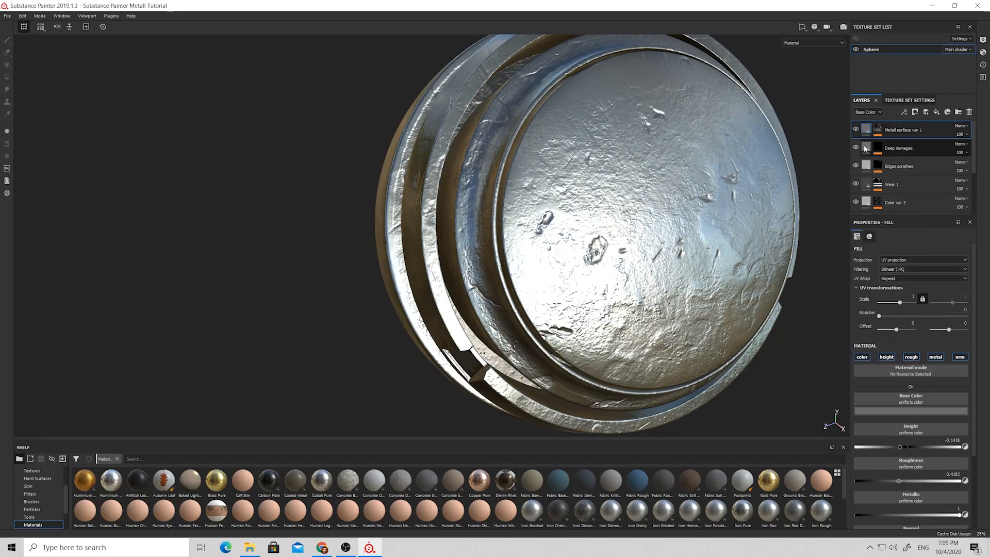
{"action": "left_click", "coordinate": [954, 440]}
{"action": "type", "text": "-0.1"}
{"action": "key", "text": "Return"}
{"action": "mouse_move", "coordinate": [648, 292]}
{"action": "left_mouse_down", "text": "alt"}
{"action": "mouse_move", "coordinate": [659, 263]}
{"action": "mouse_move", "coordinate": [658, 289]}
{"action": "left_mouse_up", "text": "alt"}
{"action": "right_click_drag", "start_coordinate": [658, 289], "coordinate": [640, 278], "text": "alt"}
{"action": "left_click_drag", "start_coordinate": [639, 278], "coordinate": [619, 284], "text": "alt"}
{"action": "right_click_drag", "start_coordinate": [618, 283], "coordinate": [671, 232], "text": "alt"}
{"action": "left_click_drag", "start_coordinate": [671, 232], "coordinate": [523, 240], "text": "alt"}
{"action": "right_click_drag", "start_coordinate": [523, 240], "coordinate": [567, 227], "text": "alt"}
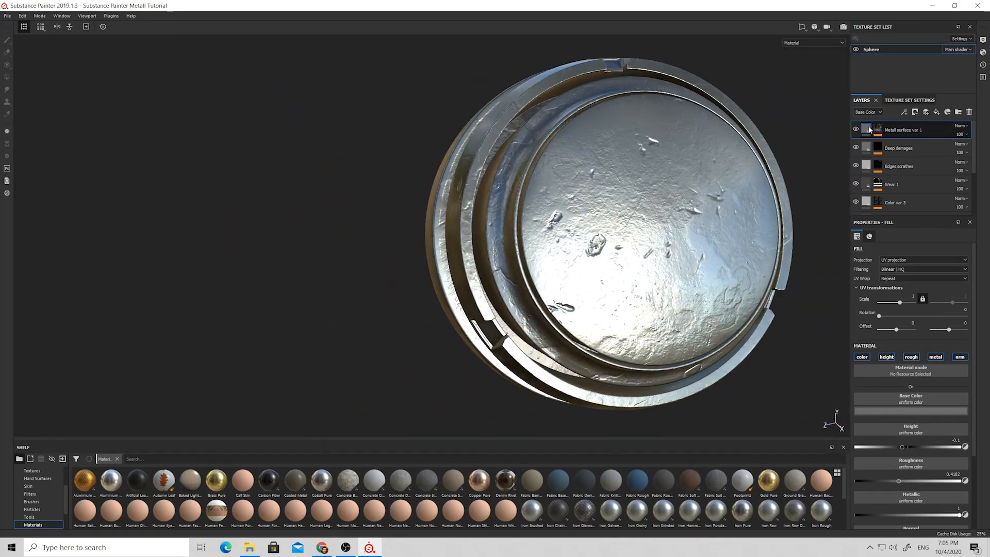
Step: Duplicate Metall surface ver 1, name the copy Metall surface ver 2 and clear its mask effects
{"action": "key", "text": "ctrl+d"}
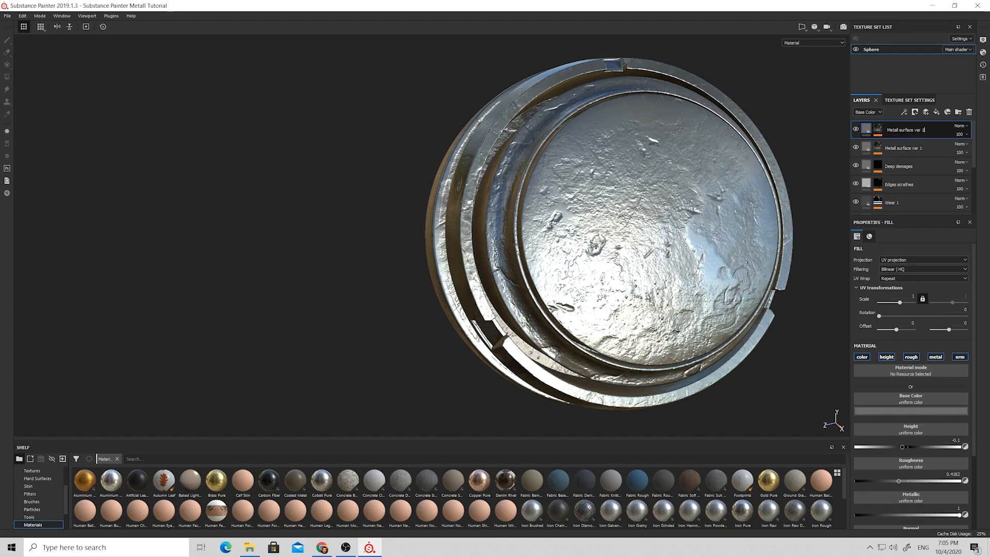
{"action": "key", "text": "1"}
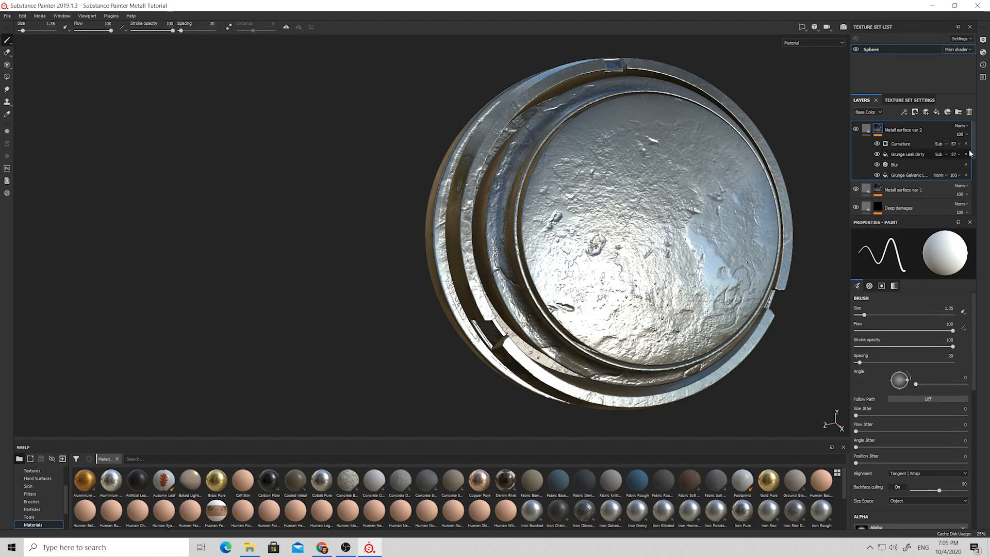
{"action": "left_click", "coordinate": [864, 130]}
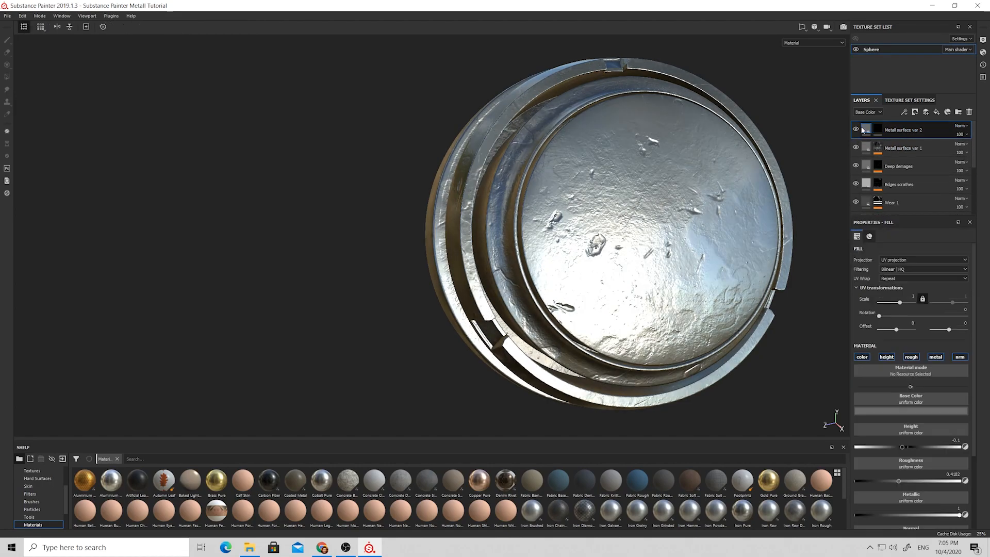
Step: Give the Metall surface ver 2 fill a much darker gray base color and a higher roughness
{"action": "left_click", "coordinate": [876, 411]}
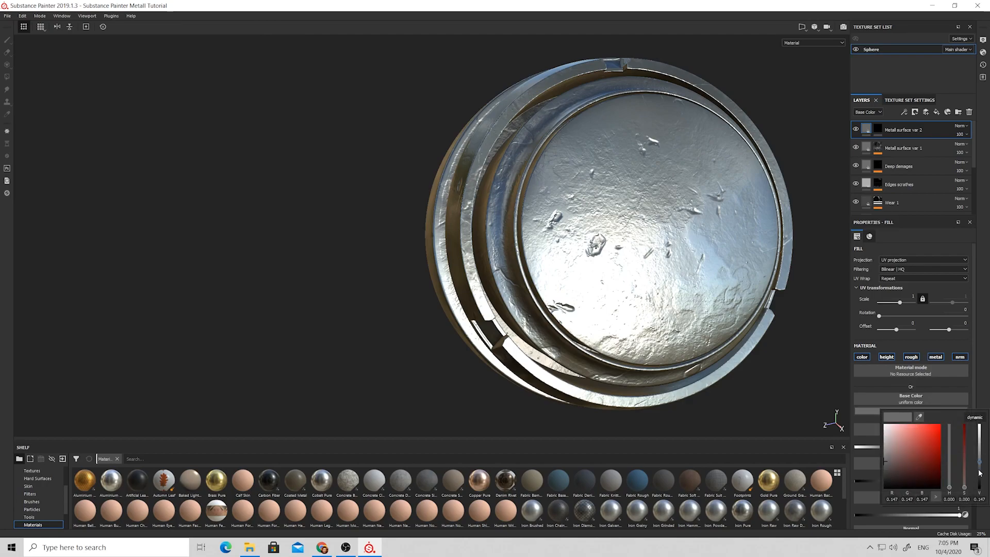
{"action": "left_click", "coordinate": [879, 130]}
{"action": "left_click", "coordinate": [867, 129]}
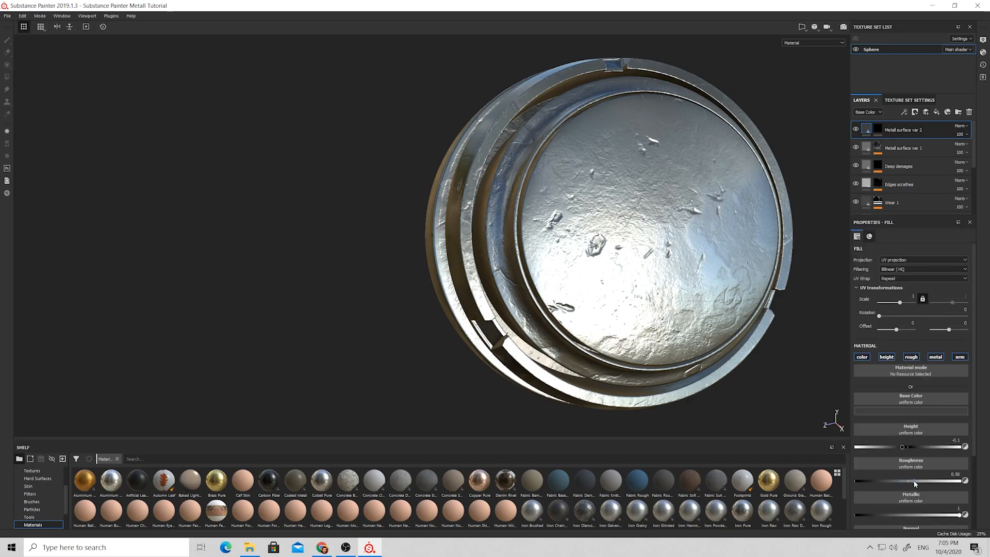
Step: Add a fill with Grunge Rust Fine to the Metall surface ver 2 mask and display the mask up close
{"action": "left_click", "coordinate": [878, 129]}
{"action": "left_click", "coordinate": [904, 112]}
{"action": "left_click", "coordinate": [912, 146]}
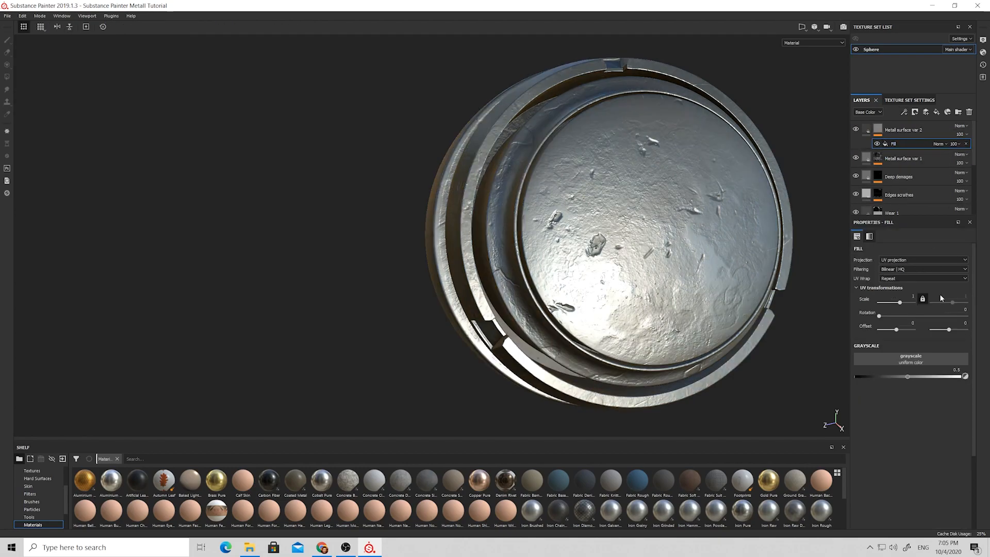
{"action": "left_click", "coordinate": [927, 360]}
{"action": "scroll", "coordinate": [931, 436], "scroll_direction": "down", "scroll_amount": 3}
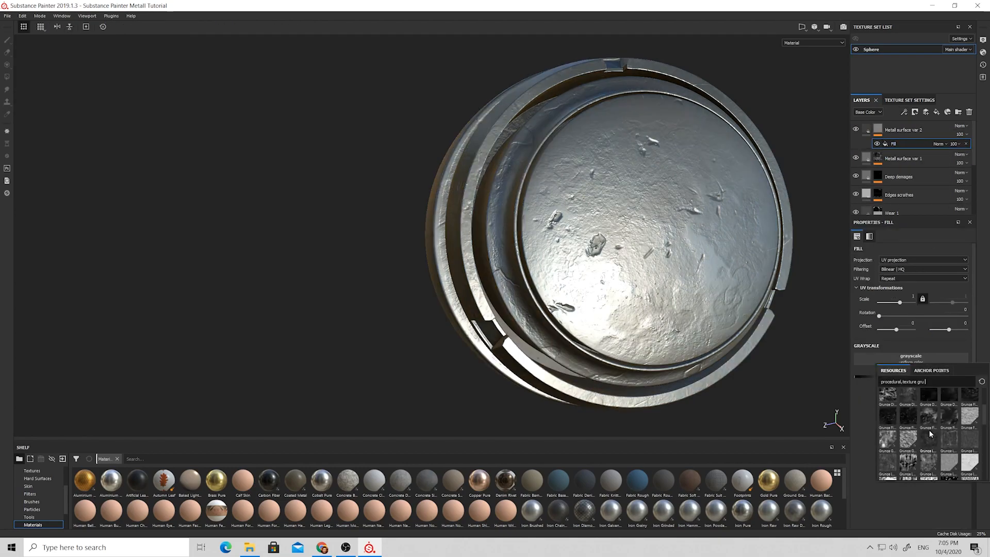
{"action": "scroll", "coordinate": [933, 462], "scroll_direction": "down", "scroll_amount": 3}
{"action": "scroll", "coordinate": [933, 462], "scroll_direction": "down", "scroll_amount": 3}
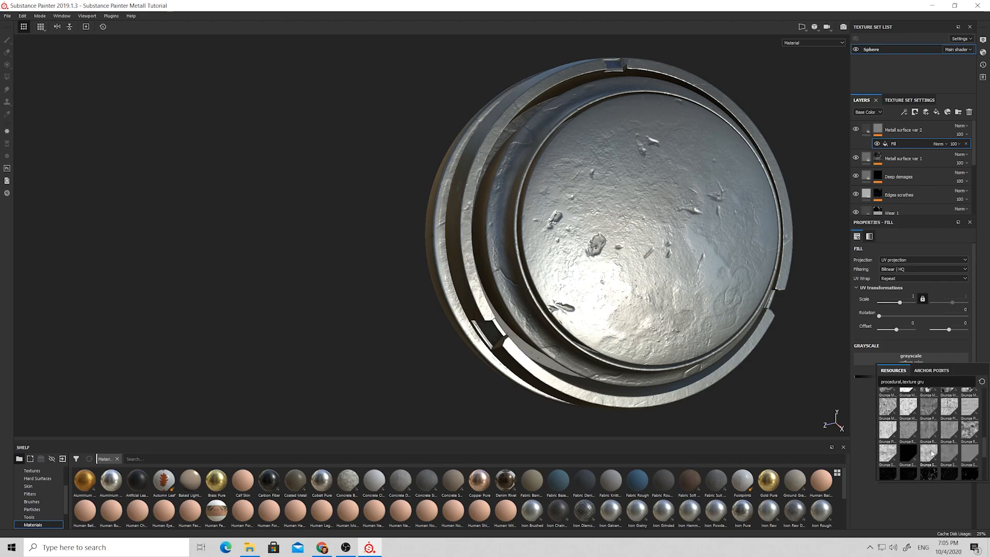
{"action": "left_click", "coordinate": [968, 431]}
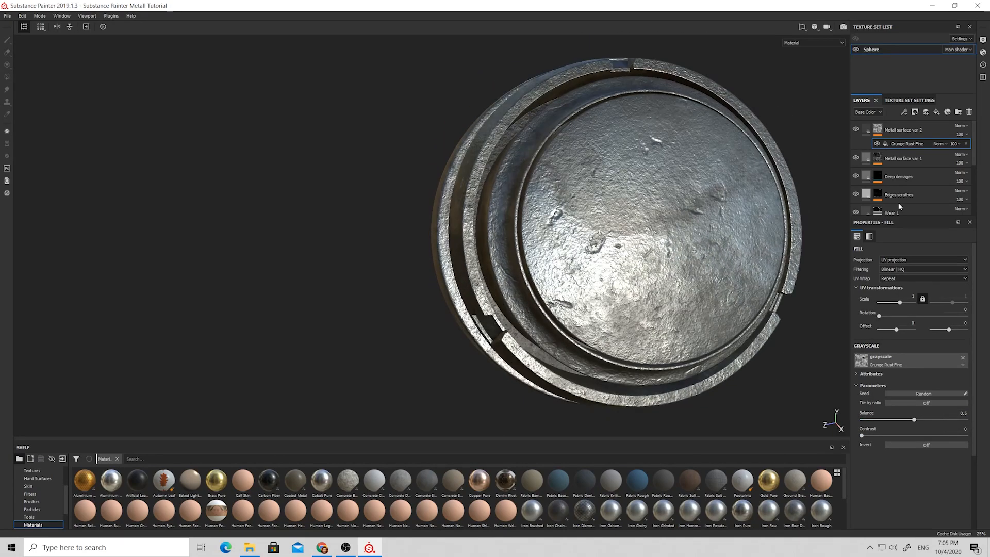
{"action": "key", "text": "m"}
{"action": "scroll", "coordinate": [694, 253], "scroll_direction": "up", "scroll_amount": 5}
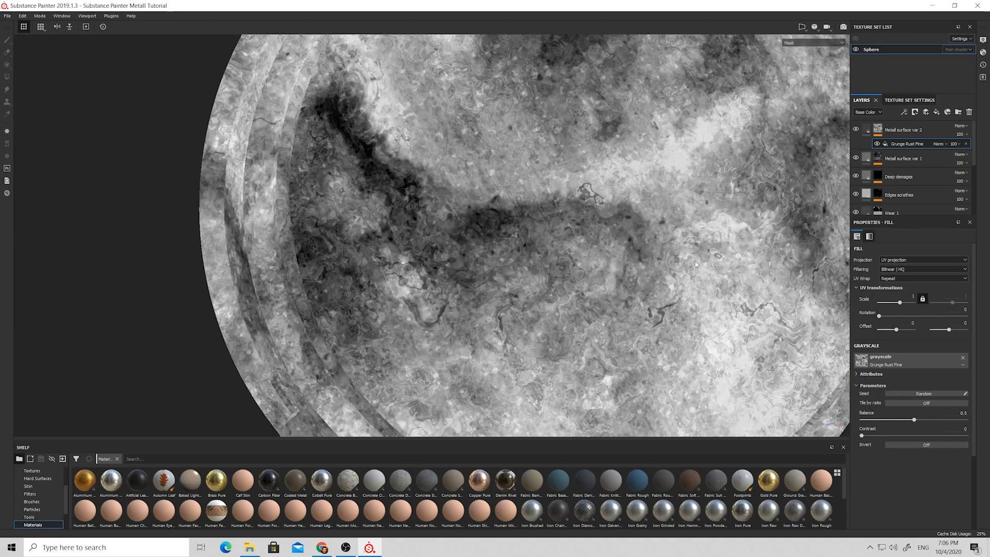
Step: Lower the balance of the Grunge Rust Fine mask fill on Metall surface var 2 and return to the material view
{"action": "scroll", "coordinate": [699, 266], "scroll_direction": "down", "scroll_amount": 3}
{"action": "left_click_drag", "start_coordinate": [916, 419], "coordinate": [884, 419]}
{"action": "left_click", "coordinate": [908, 131]}
{"action": "key", "text": "m"}
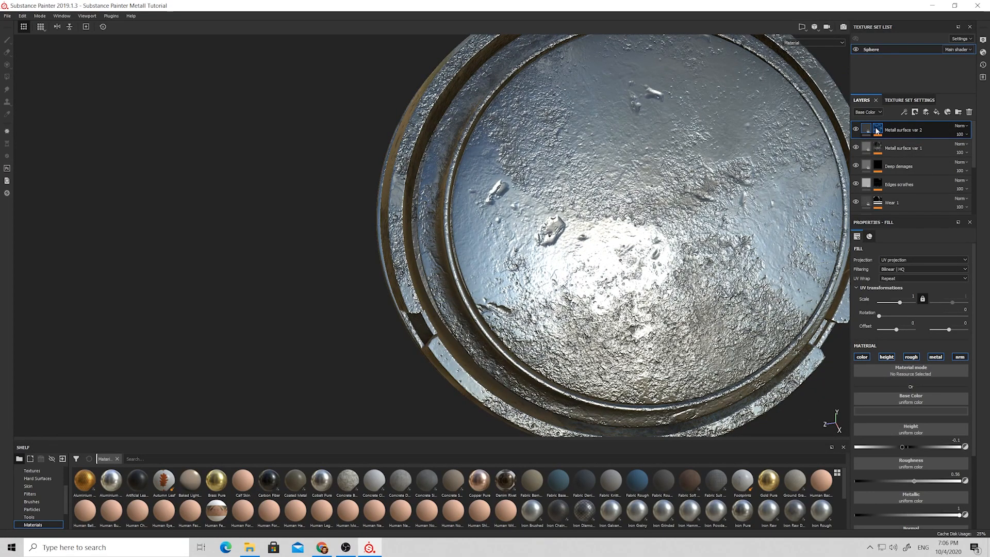
Step: Set the height of the Metall surface var 2 fill to -0.001
{"action": "left_click_drag", "start_coordinate": [908, 448], "coordinate": [910, 447]}
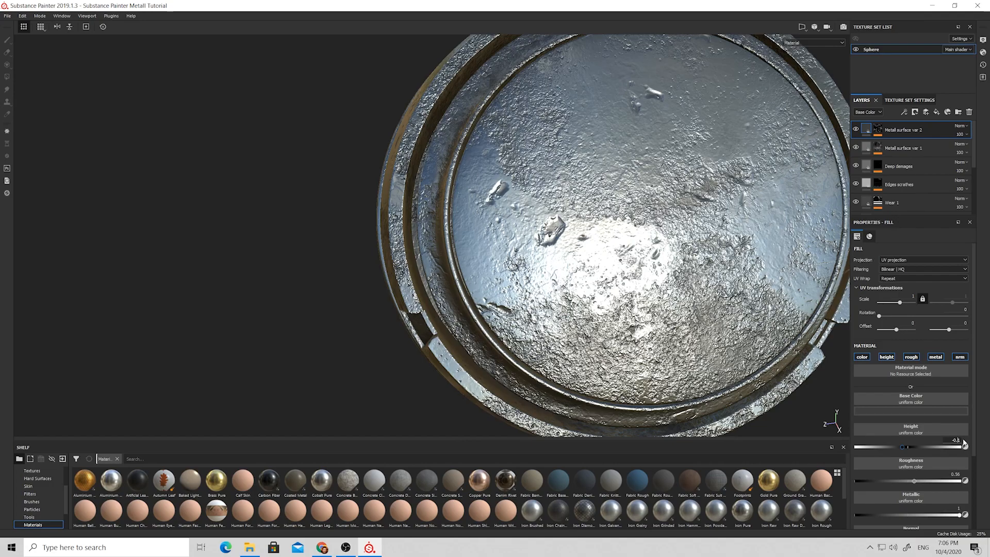
{"action": "type", "text": "00"}
{"action": "key", "text": "Return"}
Step: Examine the softened relief from several angles and check the Metall surface var 2 mask up close
{"action": "left_click_drag", "start_coordinate": [747, 330], "coordinate": [702, 360], "text": "alt"}
{"action": "scroll", "coordinate": [696, 366], "scroll_direction": "up", "scroll_amount": 6}
{"action": "key", "text": "f"}
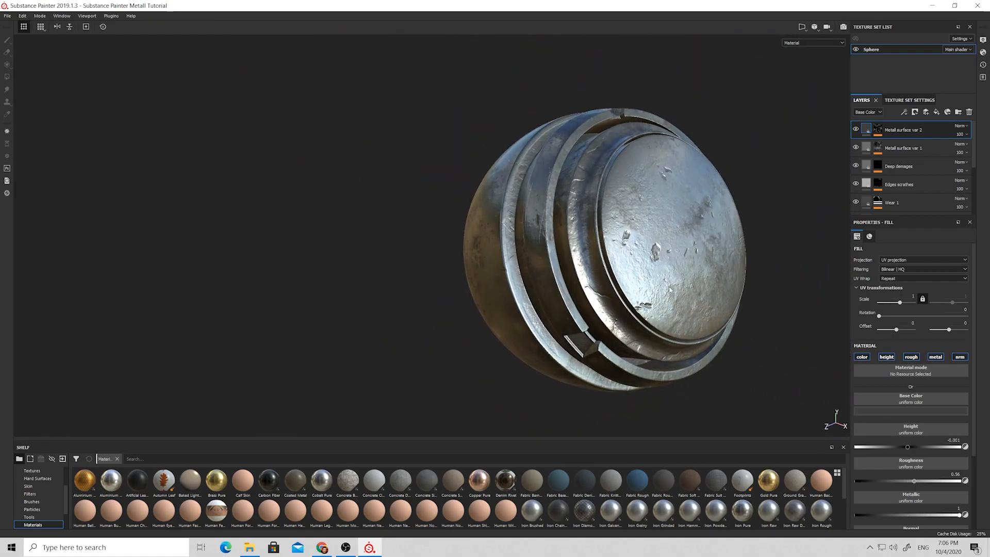
{"action": "left_click_drag", "start_coordinate": [707, 283], "coordinate": [495, 312], "text": "alt"}
{"action": "left_click_drag", "start_coordinate": [598, 259], "coordinate": [627, 258], "text": "alt"}
{"action": "scroll", "coordinate": [629, 260], "scroll_direction": "up", "scroll_amount": 3}
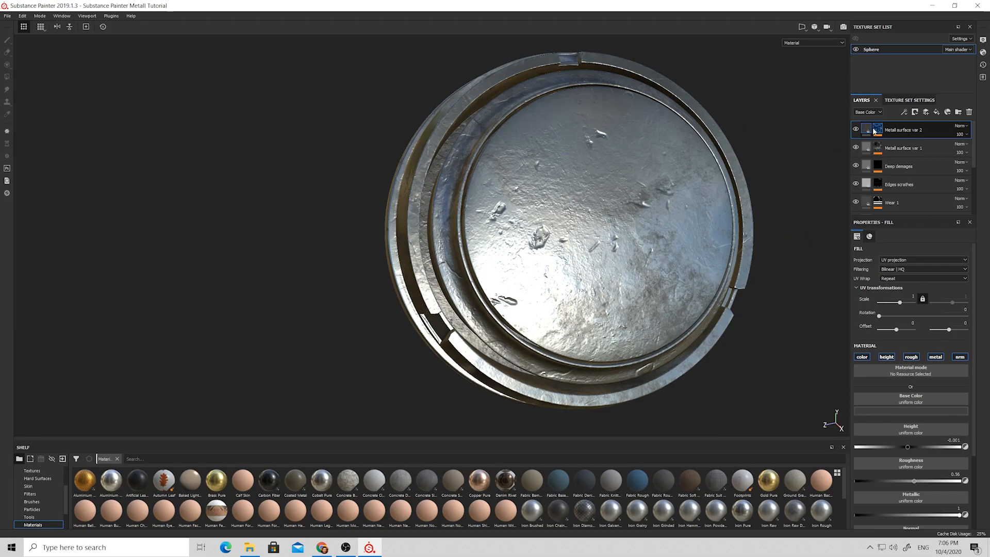
{"action": "left_click", "coordinate": [875, 132], "text": "alt"}
{"action": "scroll", "coordinate": [642, 286], "scroll_direction": "up", "scroll_amount": 5}
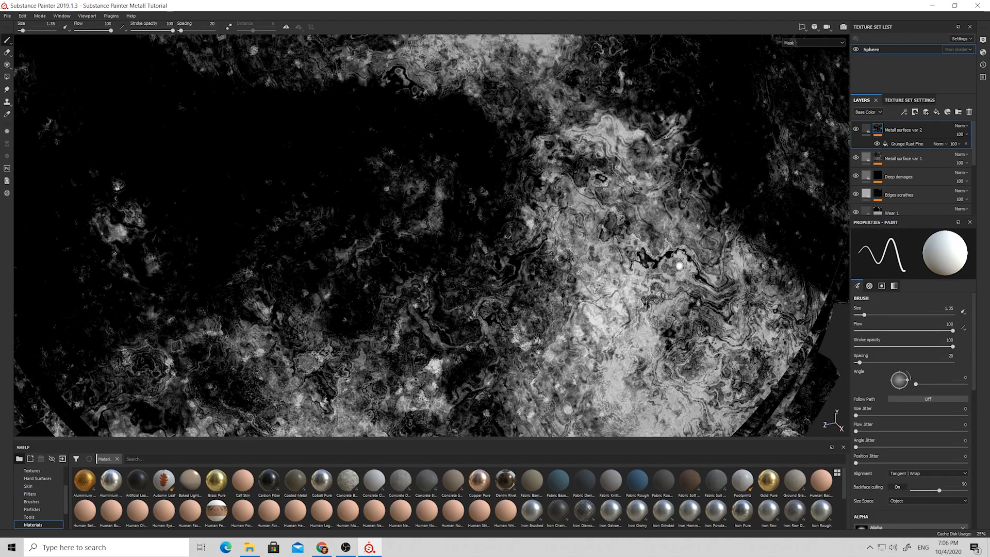
{"action": "left_click", "coordinate": [867, 129]}
{"action": "mouse_move", "coordinate": [619, 281]}
{"action": "left_mouse_down", "text": "alt"}
{"action": "mouse_move", "coordinate": [450, 301]}
{"action": "mouse_move", "coordinate": [439, 281]}
{"action": "mouse_move", "coordinate": [619, 278]}
{"action": "mouse_move", "coordinate": [630, 238]}
{"action": "left_mouse_up", "text": "alt"}
{"action": "scroll", "coordinate": [619, 278], "scroll_direction": "down", "scroll_amount": 5}
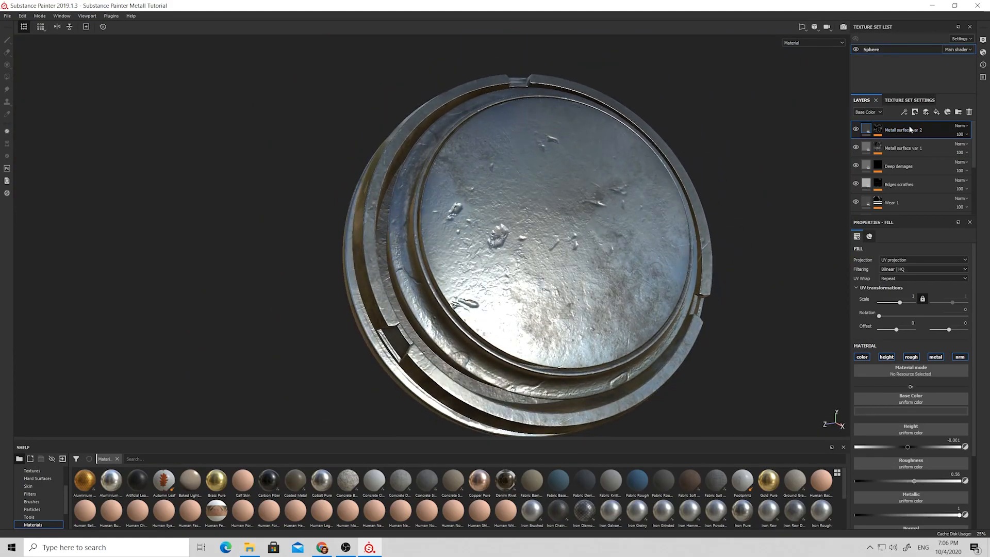
Step: Add a Dirt generator to the Metall surface var 2 mask while displaying the mask
{"action": "left_click", "coordinate": [879, 131]}
{"action": "left_click", "coordinate": [879, 131], "text": "alt"}
{"action": "left_click_drag", "start_coordinate": [608, 273], "coordinate": [665, 222], "text": "alt"}
{"action": "left_click", "coordinate": [907, 113]}
{"action": "left_click", "coordinate": [912, 125]}
{"action": "left_click", "coordinate": [921, 249]}
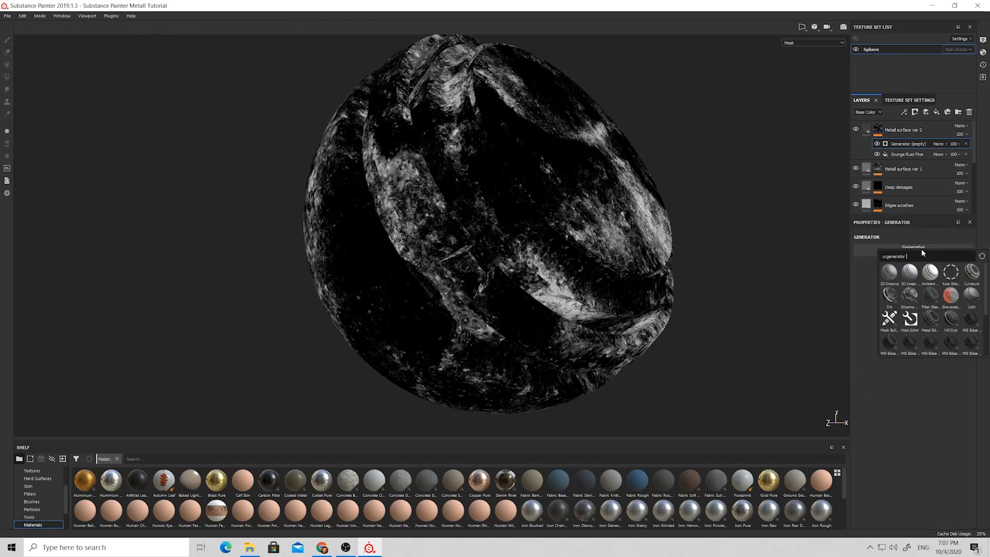
{"action": "left_click", "coordinate": [888, 297]}
Step: Set the Dirt generator's dirt level to 0.31 and grunge amount to about 0.58, and blend it with Lighten (Max)
{"action": "left_click_drag", "start_coordinate": [926, 307], "coordinate": [894, 308]}
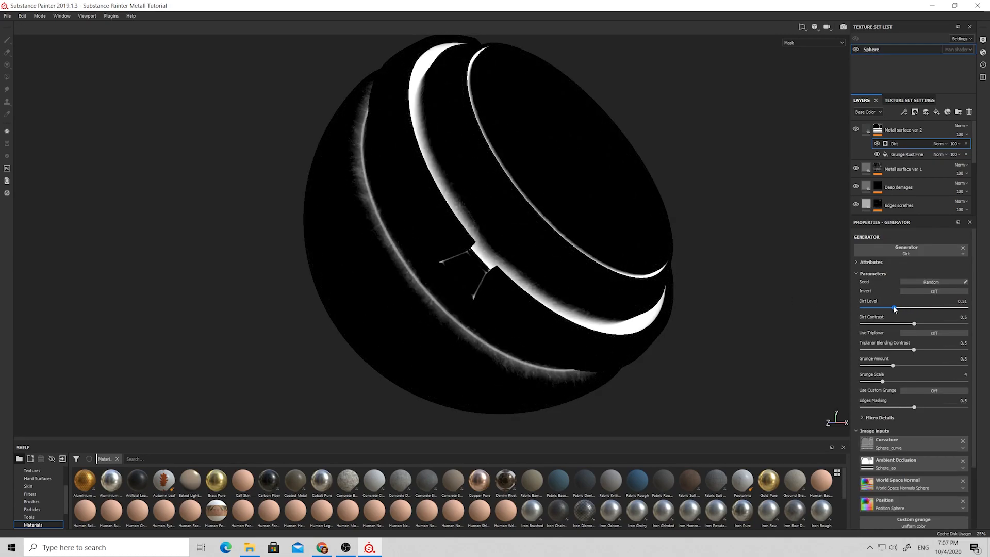
{"action": "left_click_drag", "start_coordinate": [908, 364], "coordinate": [924, 363]}
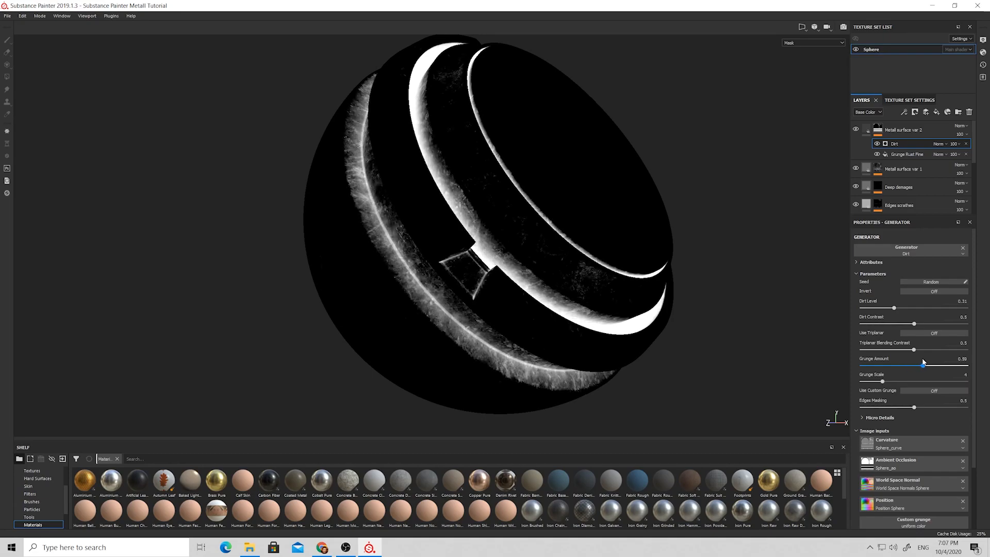
{"action": "left_click", "coordinate": [939, 144]}
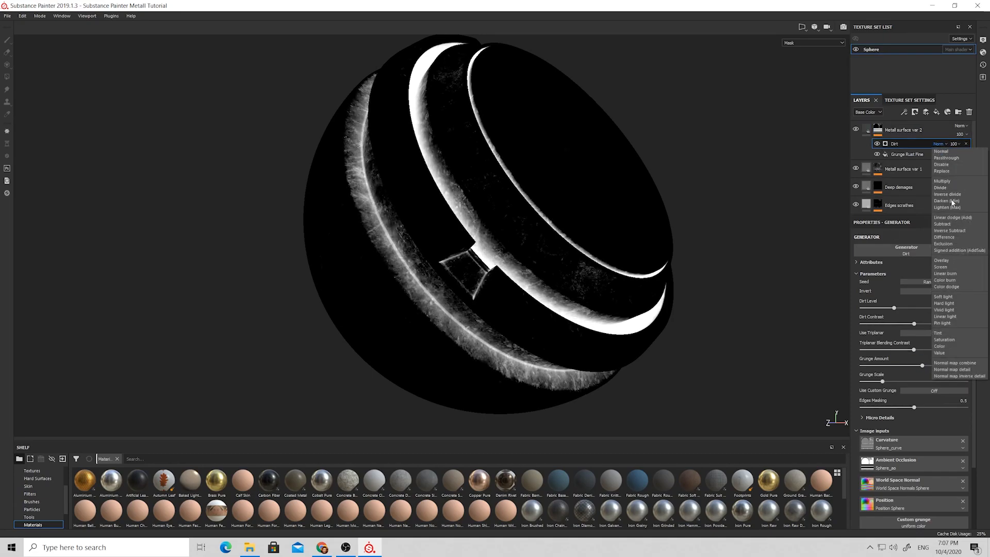
{"action": "left_click", "coordinate": [948, 207]}
Step: Examine the darkened recesses and grooves of the sphere up close in the material view
{"action": "left_click", "coordinate": [902, 130]}
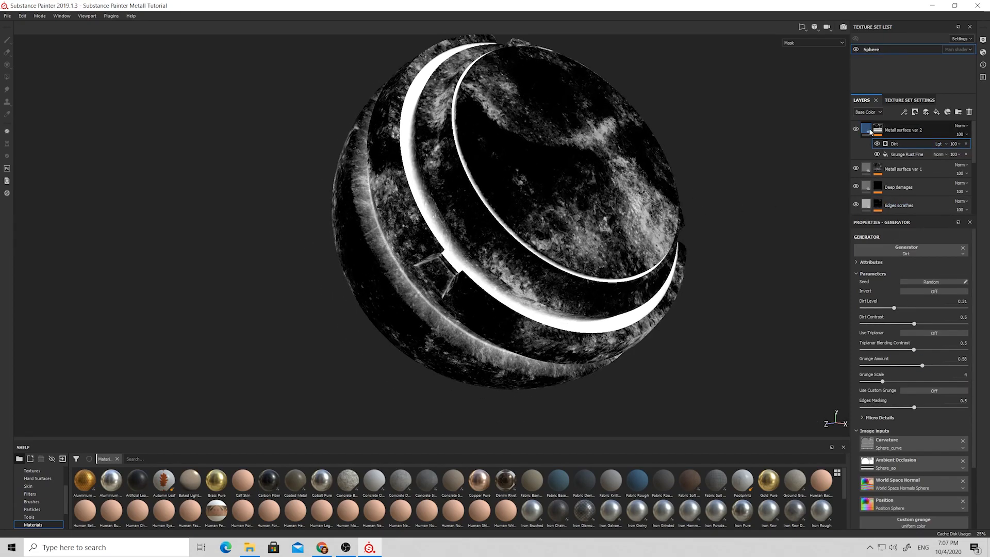
{"action": "left_click_drag", "start_coordinate": [507, 217], "coordinate": [464, 247], "text": "alt"}
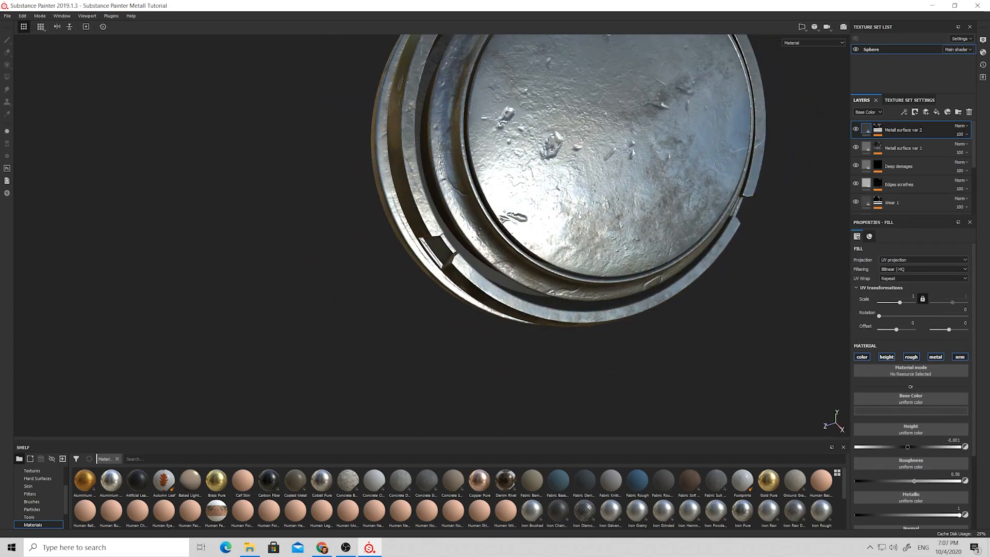
{"action": "scroll", "coordinate": [552, 233], "scroll_direction": "down", "scroll_amount": 5}
{"action": "left_click_drag", "start_coordinate": [547, 234], "coordinate": [362, 269], "text": "alt"}
{"action": "scroll", "coordinate": [545, 184], "scroll_direction": "up", "scroll_amount": 5}
{"action": "scroll", "coordinate": [461, 230], "scroll_direction": "down", "scroll_amount": 3}
{"action": "scroll", "coordinate": [363, 269], "scroll_direction": "up", "scroll_amount": 6}
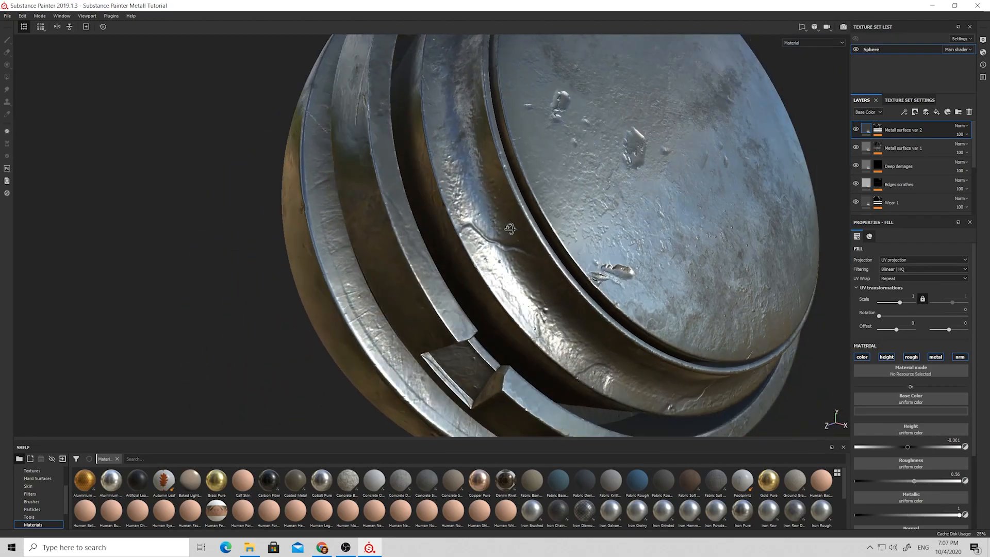
Step: Move the Edges scrathes layer above Metall surface var 2 at the head of the layer stack
{"action": "left_click_drag", "start_coordinate": [900, 184], "coordinate": [904, 126]}
{"action": "left_click_drag", "start_coordinate": [567, 247], "coordinate": [400, 163], "text": "alt"}
{"action": "scroll", "coordinate": [588, 253], "scroll_direction": "down", "scroll_amount": 5}
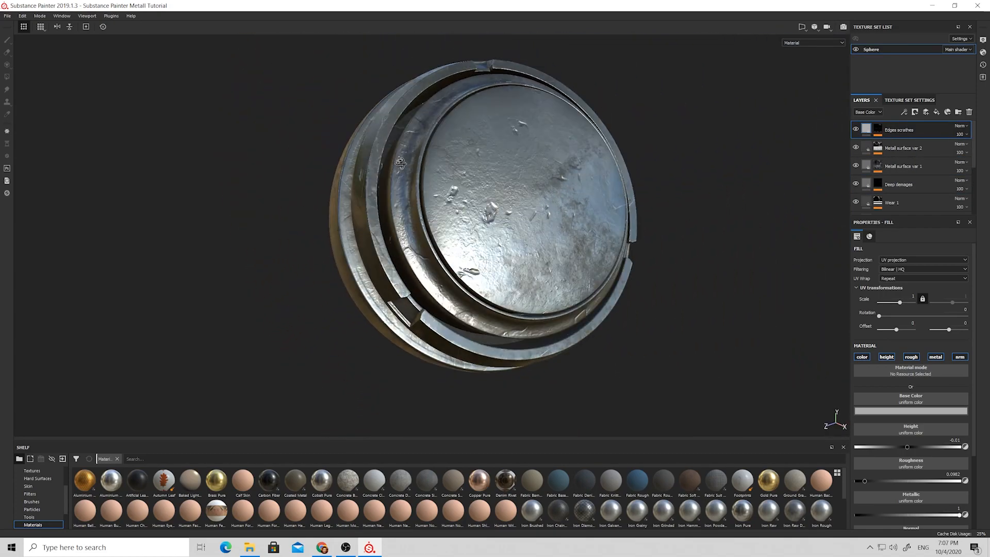
Step: Check the sphere's base color channel on its own and examine the full material from several angles and under different lighting
{"action": "left_click", "coordinate": [806, 44]}
{"action": "left_click", "coordinate": [802, 66]}
{"action": "left_click_drag", "start_coordinate": [773, 73], "coordinate": [704, 111], "text": "alt"}
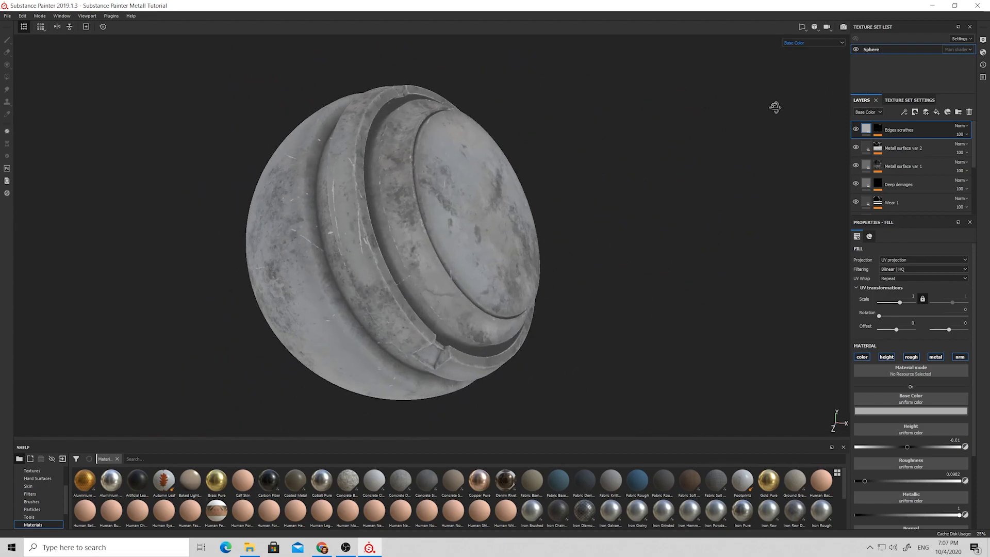
{"action": "left_click", "coordinate": [807, 43]}
{"action": "left_click", "coordinate": [802, 55]}
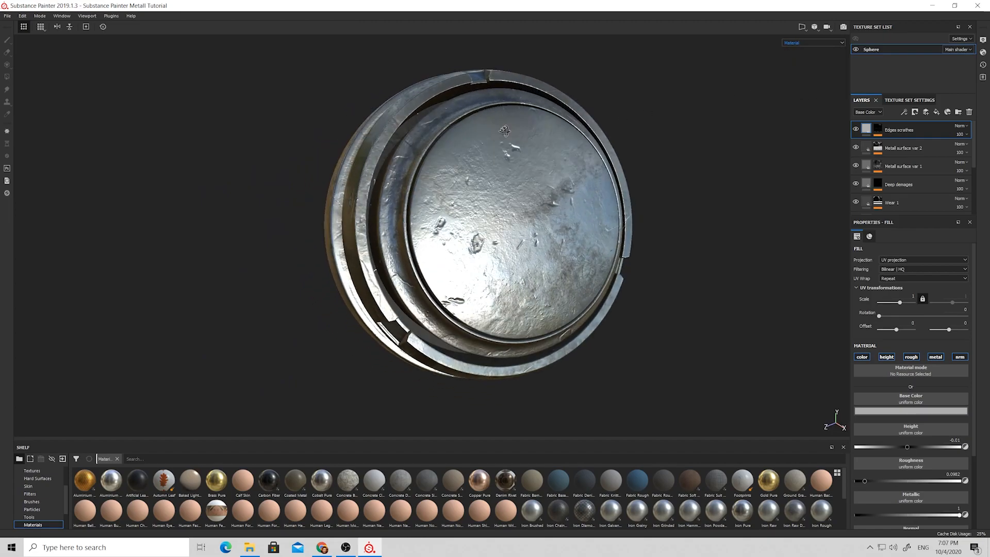
{"action": "left_click_drag", "start_coordinate": [578, 271], "coordinate": [559, 200], "text": "alt"}
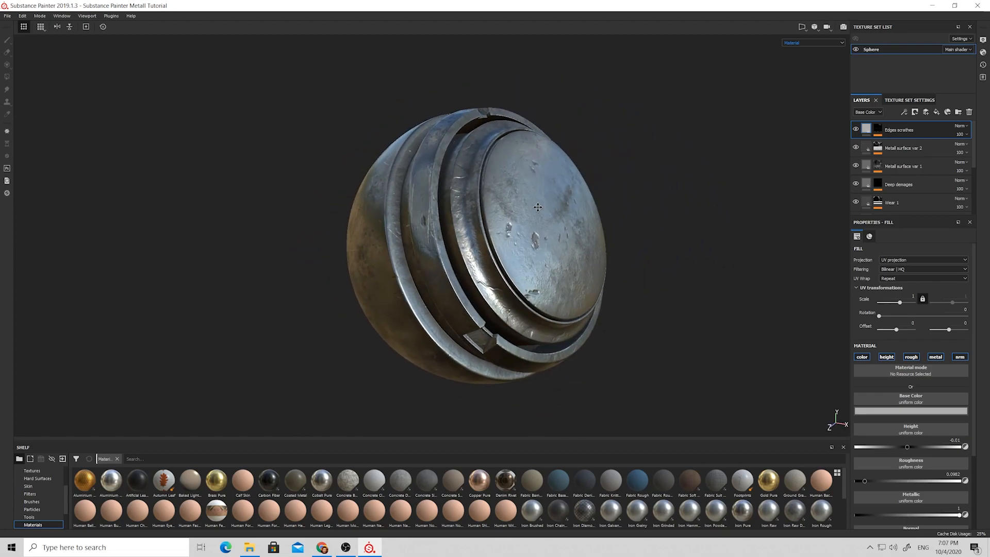
{"action": "scroll", "coordinate": [469, 220], "scroll_direction": "up", "scroll_amount": 5}
{"action": "left_click_drag", "start_coordinate": [469, 219], "coordinate": [499, 221], "text": "alt"}
{"action": "right_click_drag", "start_coordinate": [500, 221], "coordinate": [480, 221], "text": "shift"}
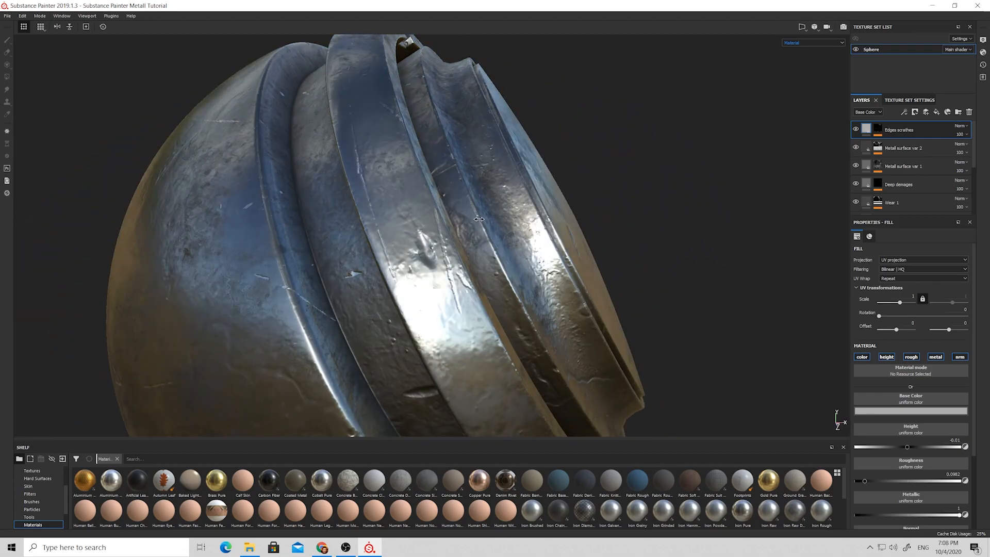
{"action": "scroll", "coordinate": [479, 221], "scroll_direction": "down", "scroll_amount": 3}
{"action": "left_click_drag", "start_coordinate": [480, 222], "coordinate": [402, 214], "text": "alt"}
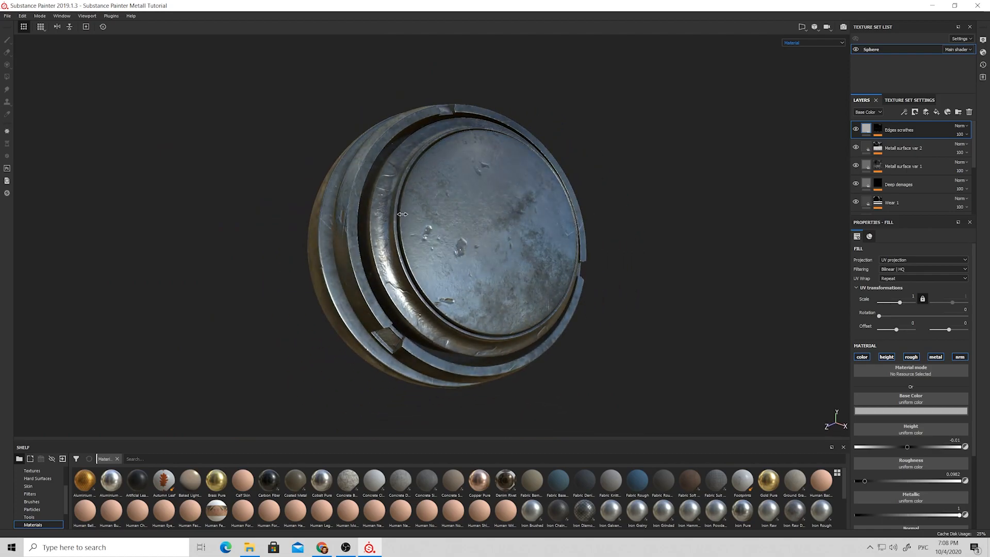
{"action": "middle_click_drag", "start_coordinate": [405, 218], "coordinate": [362, 217], "text": "alt"}
{"action": "scroll", "coordinate": [434, 213], "scroll_direction": "up", "scroll_amount": 3}
{"action": "scroll", "coordinate": [434, 213], "scroll_direction": "down", "scroll_amount": 2}
{"action": "mouse_move", "coordinate": [434, 213]}
{"action": "left_mouse_down", "text": "alt"}
{"action": "mouse_move", "coordinate": [404, 244]}
{"action": "mouse_move", "coordinate": [431, 215]}
{"action": "left_mouse_up", "text": "alt"}
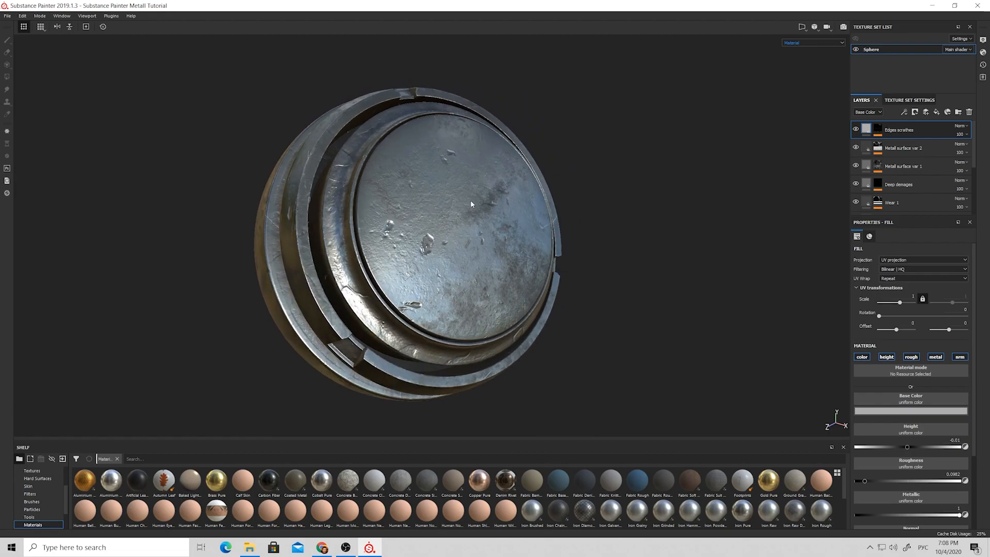
Step: Create a folder named Dust Dirt and add a fill layer named Dust 1 inside it
{"action": "left_click", "coordinate": [958, 111]}
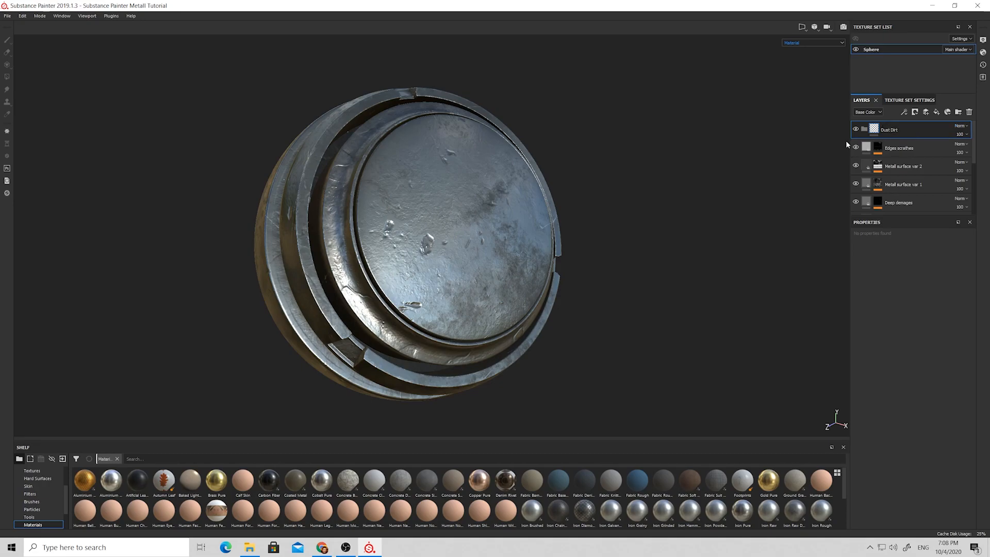
{"action": "left_click", "coordinate": [936, 111]}
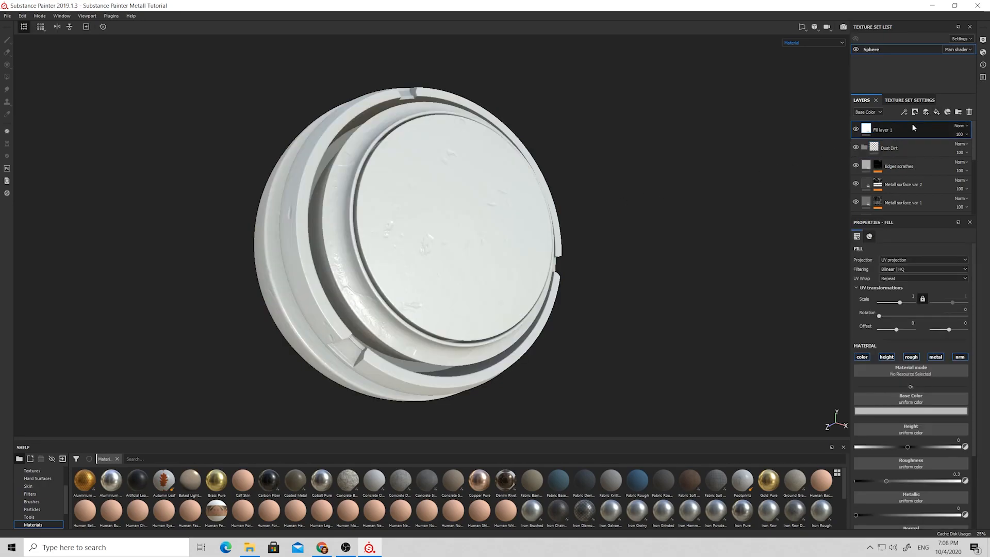
{"action": "left_click_drag", "start_coordinate": [887, 131], "coordinate": [894, 149]}
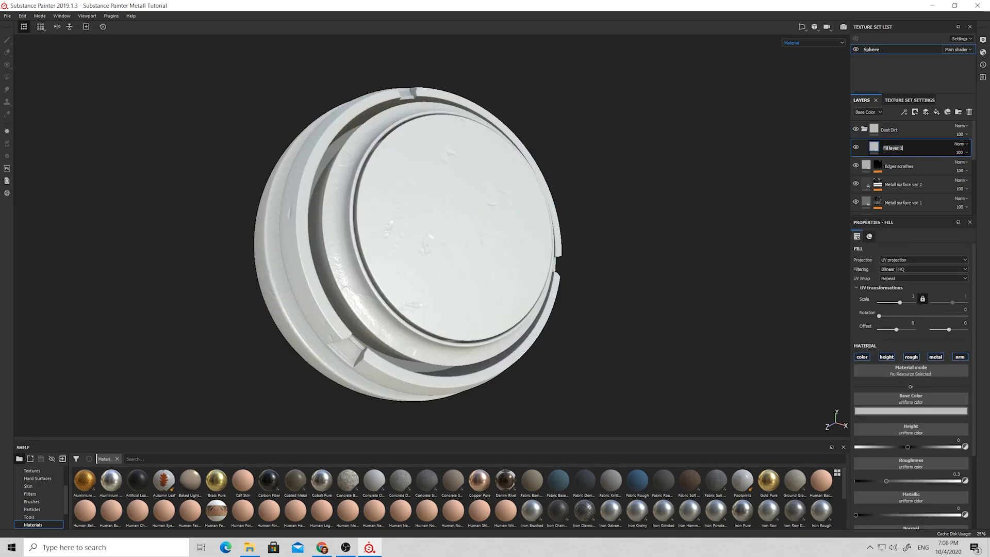
{"action": "left_click", "coordinate": [888, 152]}
Step: Give the Dust 1 fill a dark grayish-brown base color and a roughness of 1
{"action": "scroll", "coordinate": [918, 488], "scroll_direction": "down", "scroll_amount": 3}
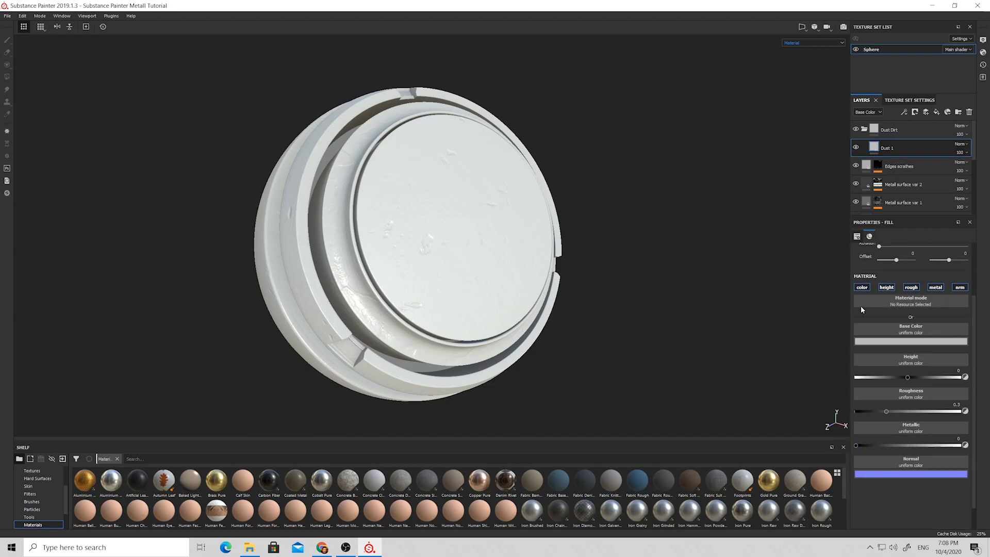
{"action": "left_click", "coordinate": [887, 342]}
{"action": "left_click_drag", "start_coordinate": [964, 419], "coordinate": [965, 416]}
{"action": "left_click_drag", "start_coordinate": [979, 373], "coordinate": [980, 409]}
{"action": "left_click", "coordinate": [908, 504]}
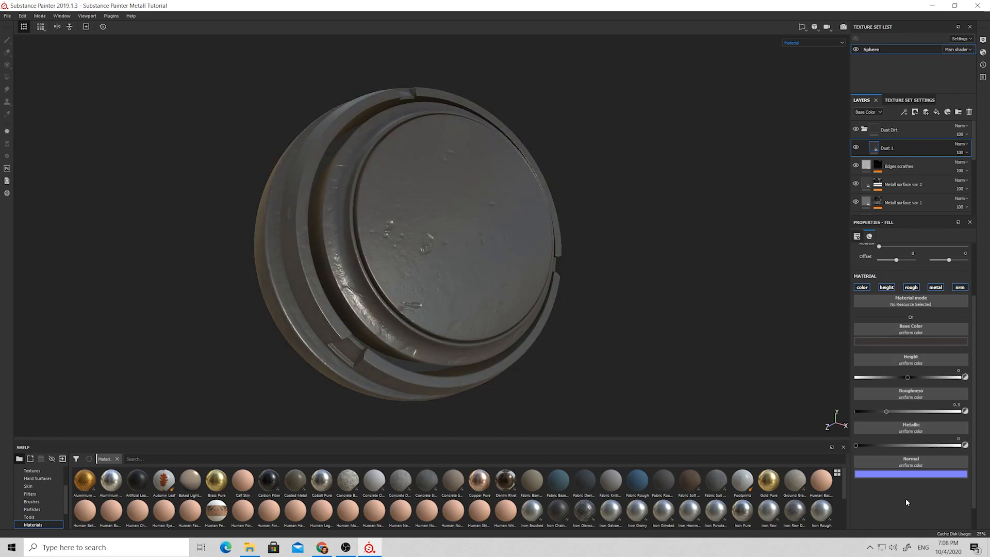
{"action": "left_click_drag", "start_coordinate": [897, 412], "coordinate": [962, 411]}
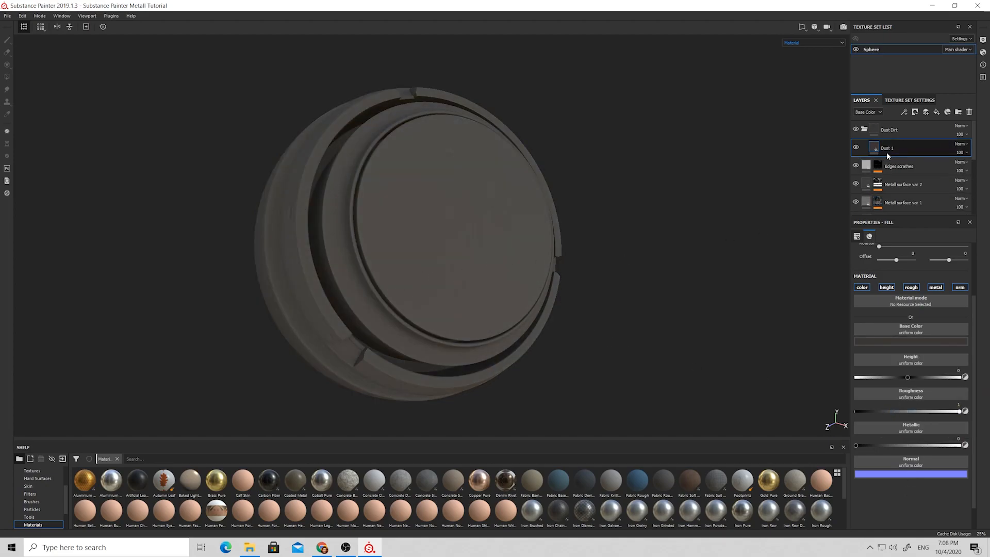
Step: Duplicate the Dust 1 layer and name the copy Dust 2
{"action": "key", "text": "ctrl+d"}
{"action": "double_click", "coordinate": [903, 147]}
{"action": "key", "text": "BackSpace"}
{"action": "type", "text": "2"}
{"action": "key", "text": "Return"}
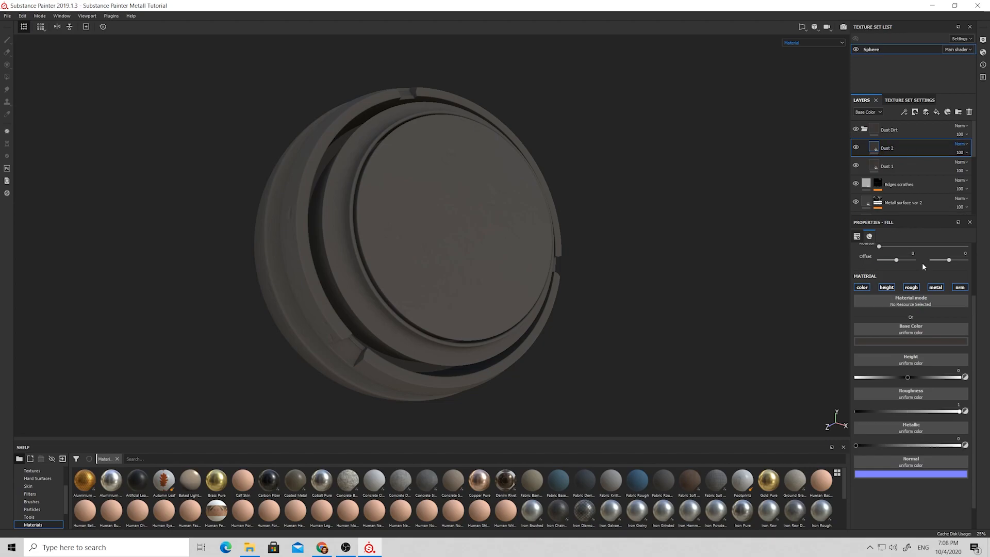
Step: Shift the Dust 2 base color to a dark, more yellowish and saturated brown
{"action": "left_click", "coordinate": [920, 342]}
{"action": "left_click_drag", "start_coordinate": [952, 420], "coordinate": [981, 414]}
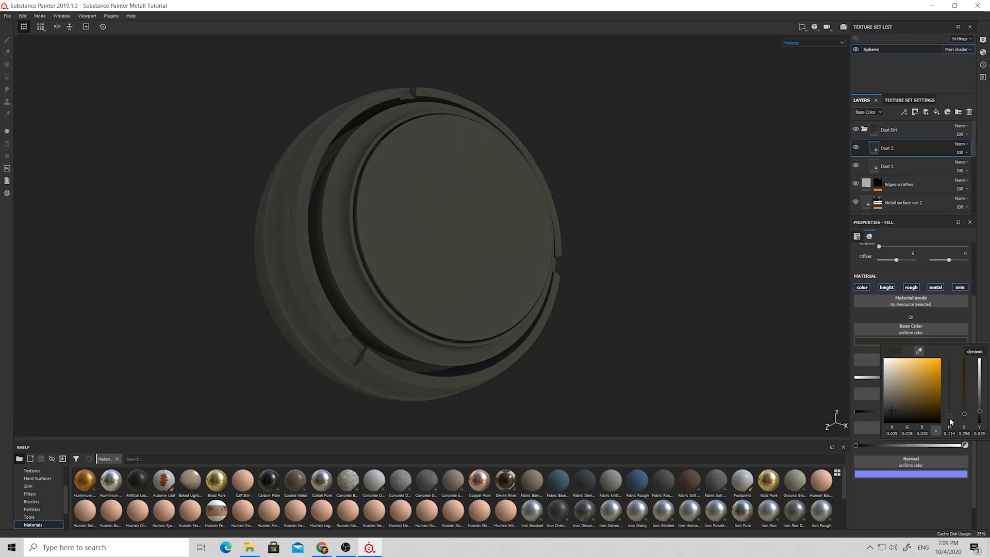
{"action": "left_click_drag", "start_coordinate": [952, 422], "coordinate": [952, 419]}
Step: Mask Dust 2 with a fill using Grunge Dirt Scratchy and set the grunge balance to 0.73
{"action": "left_click", "coordinate": [887, 150]}
{"action": "left_click", "coordinate": [915, 113]}
{"action": "left_click", "coordinate": [919, 130]}
{"action": "left_click", "coordinate": [904, 112]}
{"action": "left_click", "coordinate": [914, 145]}
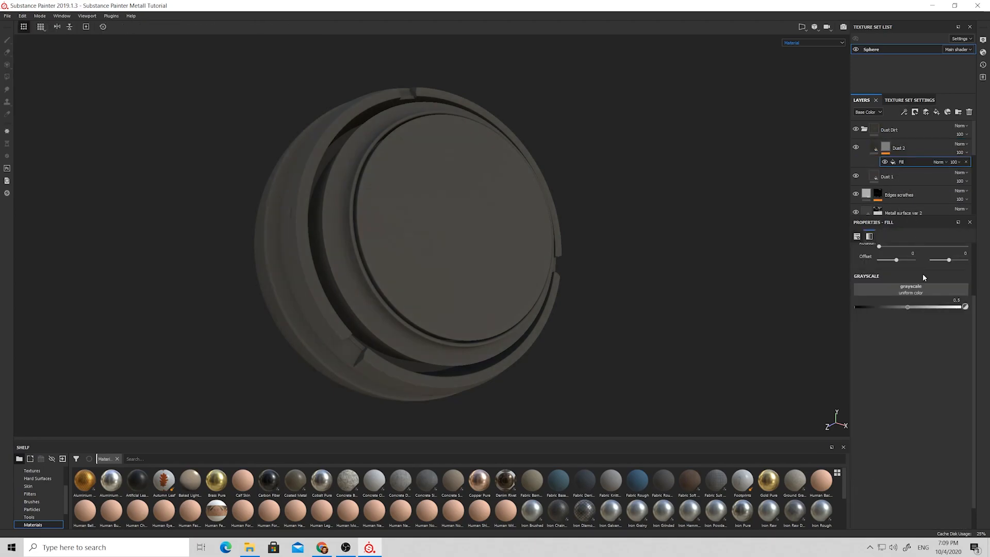
{"action": "left_click", "coordinate": [926, 286]}
{"action": "left_click", "coordinate": [956, 363]}
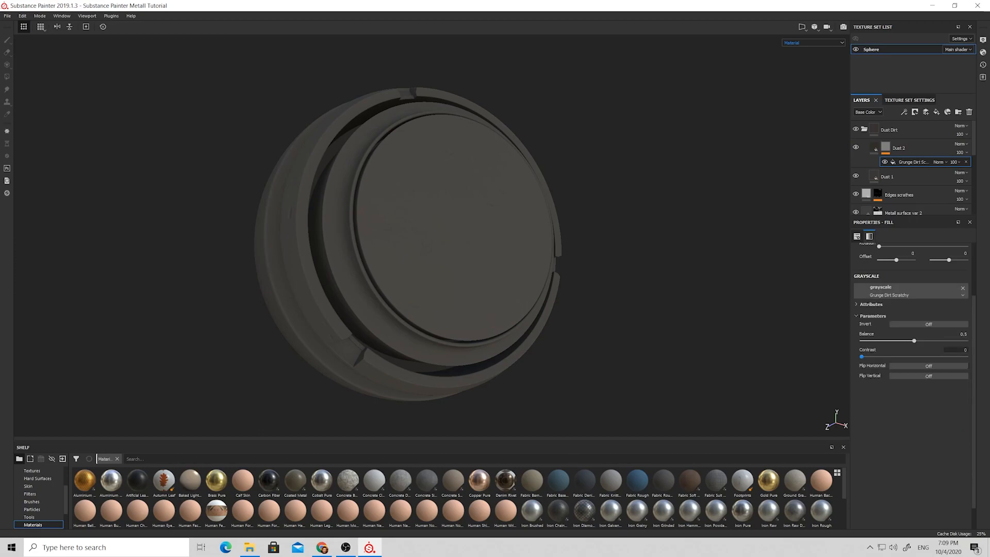
{"action": "scroll", "coordinate": [479, 279], "scroll_direction": "up", "scroll_amount": 4}
{"action": "left_click_drag", "start_coordinate": [472, 278], "coordinate": [449, 277], "text": "alt"}
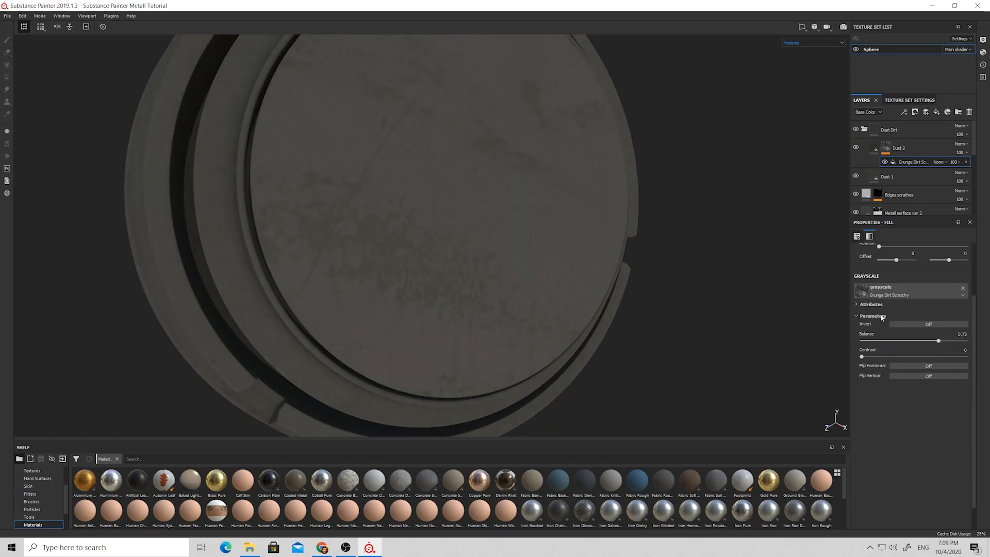
Step: Refine the Dust 2 base color to a slightly less saturated dark brown and check the blend on the sphere
{"action": "left_click", "coordinate": [893, 148]}
{"action": "left_click", "coordinate": [895, 340]}
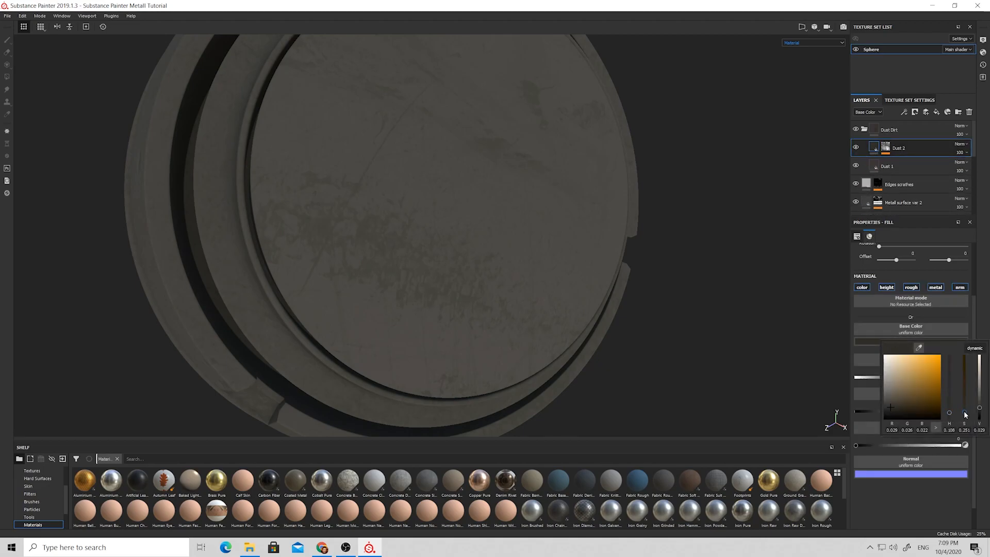
{"action": "left_click_drag", "start_coordinate": [593, 303], "coordinate": [576, 272], "text": "alt"}
{"action": "right_click_drag", "start_coordinate": [577, 271], "coordinate": [501, 292], "text": "alt"}
{"action": "left_click_drag", "start_coordinate": [501, 292], "coordinate": [596, 276], "text": "alt"}
Step: Duplicate Dust 1 above Dust 2, name the copy Dust 3 and give it a lighter, warmer brown base color
{"action": "left_click", "coordinate": [905, 165]}
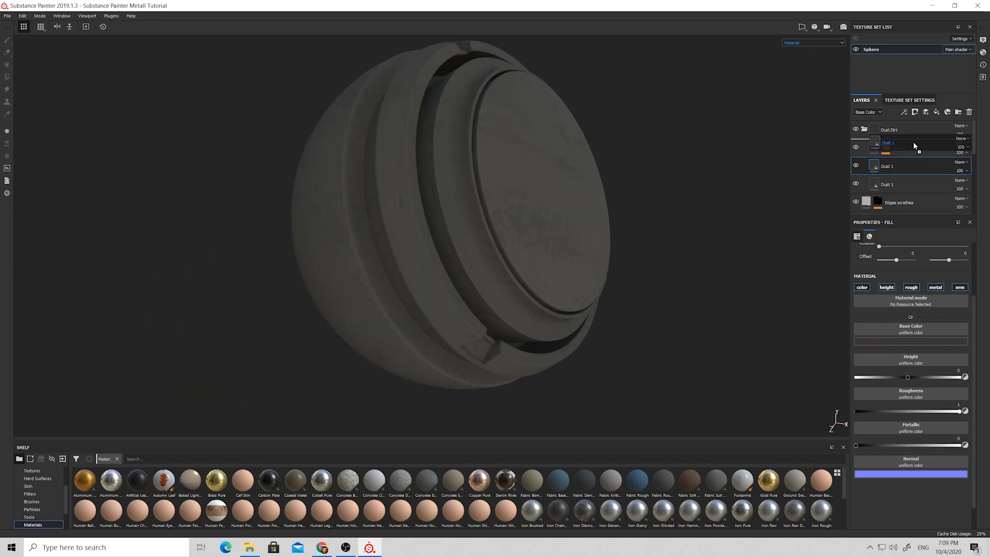
{"action": "left_click", "coordinate": [915, 111]}
{"action": "left_click", "coordinate": [895, 149]}
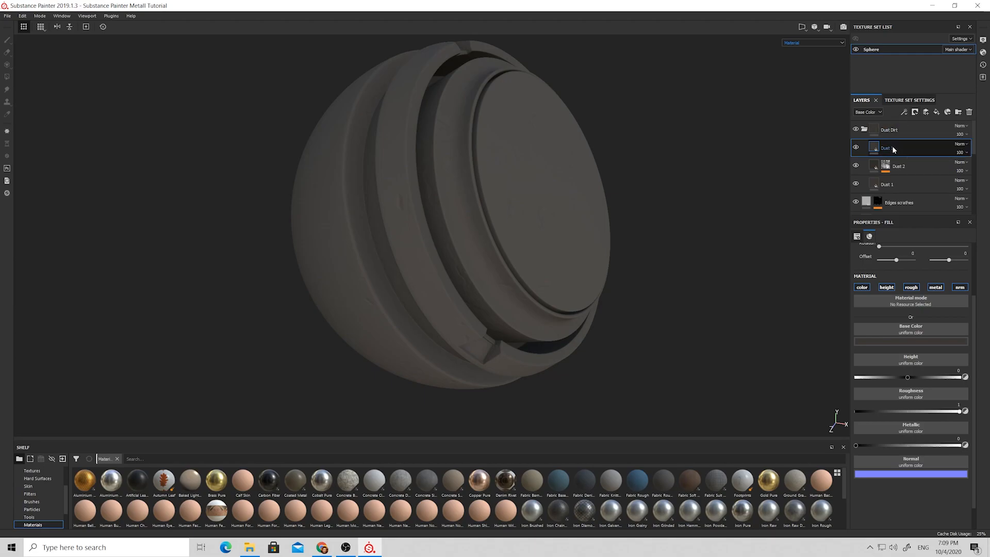
{"action": "left_click", "coordinate": [913, 341]}
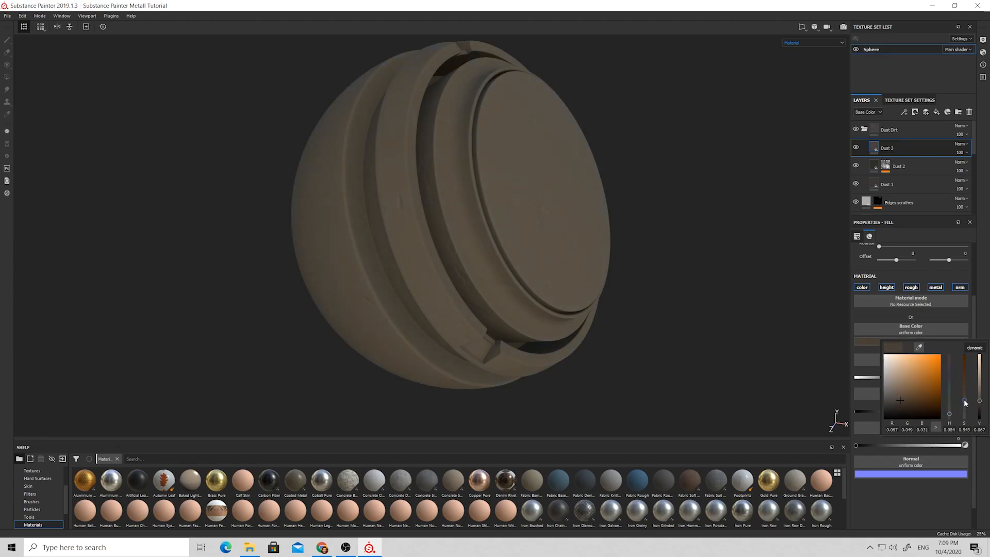
{"action": "left_click_drag", "start_coordinate": [570, 270], "coordinate": [490, 301], "text": "alt"}
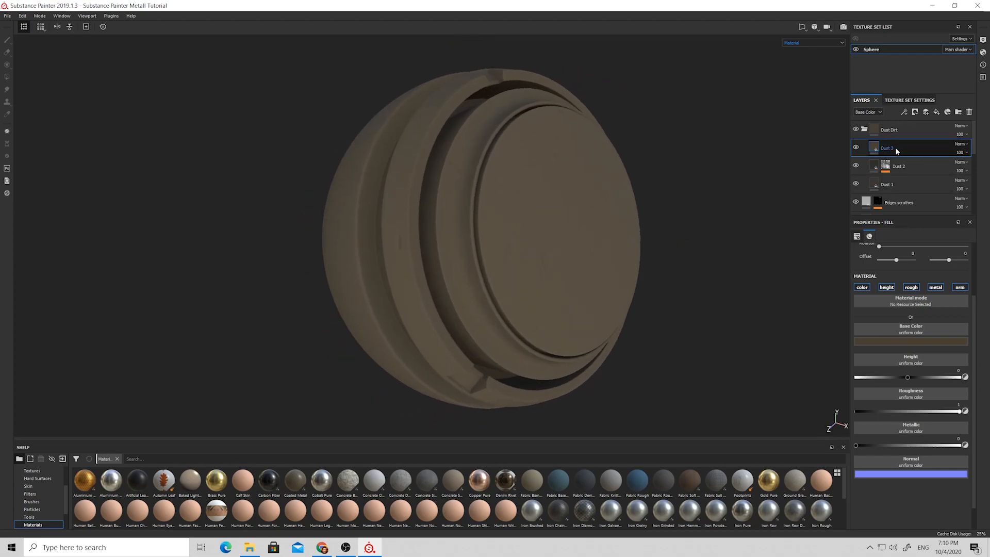
Step: Add a black mask to Dust 3 and fill it with the Grunge Leak Dirty texture
{"action": "left_click", "coordinate": [914, 112]}
{"action": "left_click", "coordinate": [923, 134]}
{"action": "left_click", "coordinate": [904, 112]}
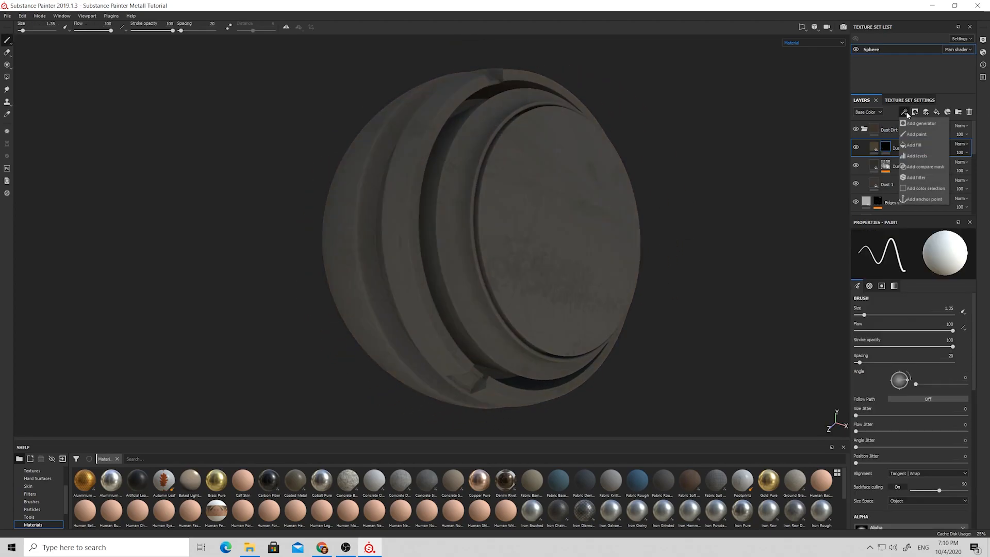
{"action": "left_click", "coordinate": [918, 145]}
{"action": "left_click", "coordinate": [911, 286]}
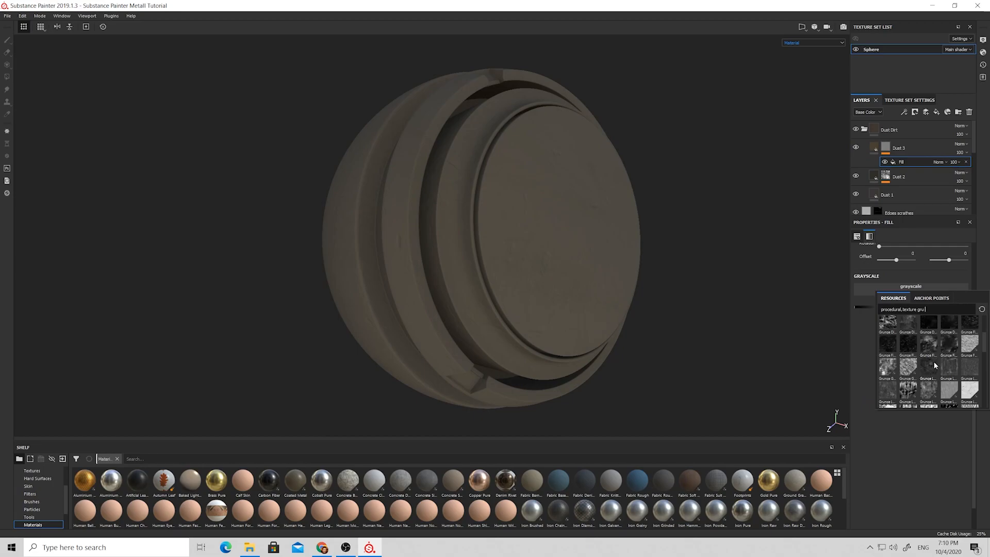
{"action": "left_click", "coordinate": [928, 366]}
Step: Set the balance of Dust 3's Grunge Leak Dirty mask fill to 0.86 and check the blend around the sphere
{"action": "left_click_drag", "start_coordinate": [784, 331], "coordinate": [511, 279], "text": "alt"}
{"action": "left_click_drag", "start_coordinate": [953, 339], "coordinate": [952, 340]}
{"action": "left_click_drag", "start_coordinate": [747, 243], "coordinate": [639, 236], "text": "alt"}
{"action": "scroll", "coordinate": [499, 227], "scroll_direction": "up", "scroll_amount": 5}
{"action": "left_click_drag", "start_coordinate": [498, 227], "coordinate": [351, 236], "text": "alt"}
{"action": "scroll", "coordinate": [510, 236], "scroll_direction": "down", "scroll_amount": 5}
{"action": "left_click_drag", "start_coordinate": [510, 236], "coordinate": [606, 214], "text": "alt"}
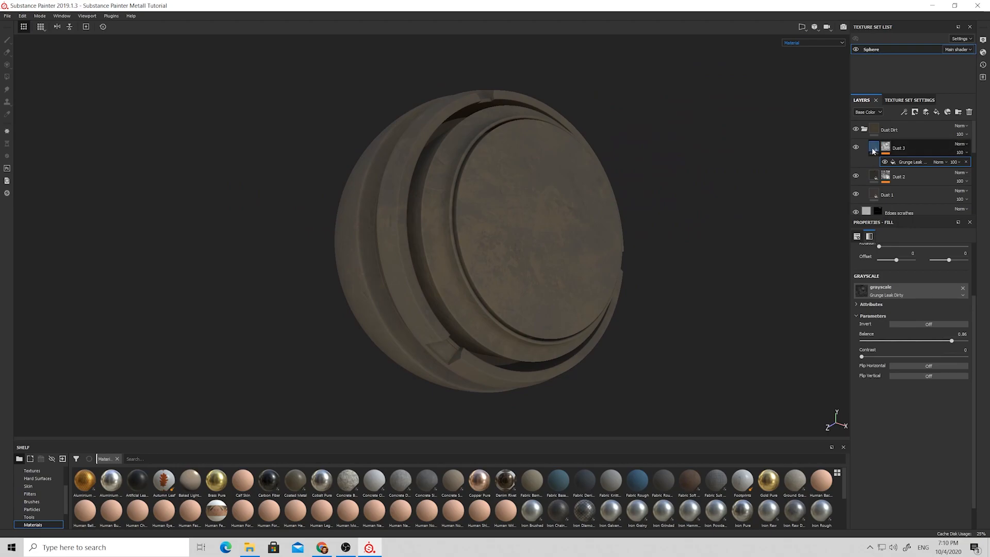
Step: Add a black mask with a Dirt generator to the Dust Dirt folder
{"action": "left_click", "coordinate": [913, 123]}
{"action": "left_click", "coordinate": [922, 130]}
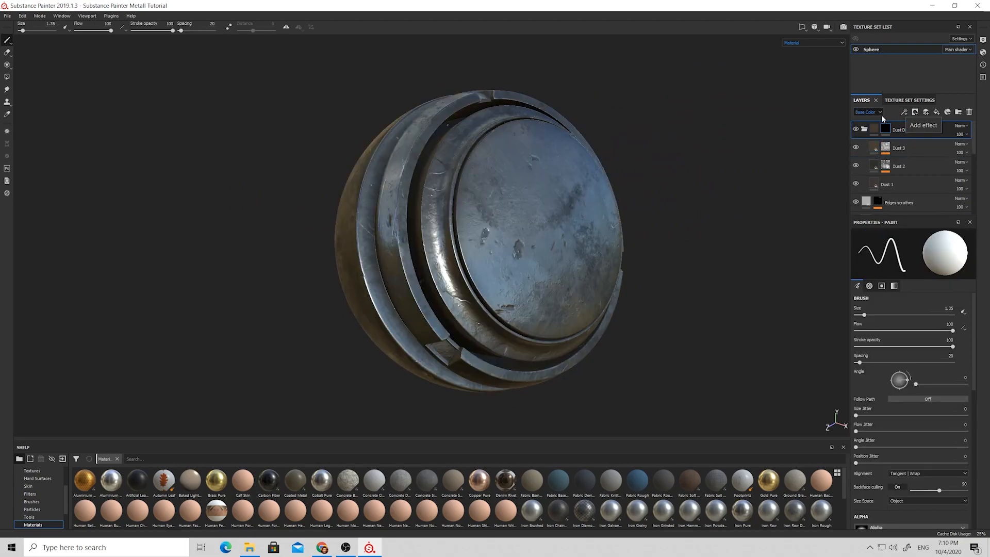
{"action": "left_click", "coordinate": [905, 113]}
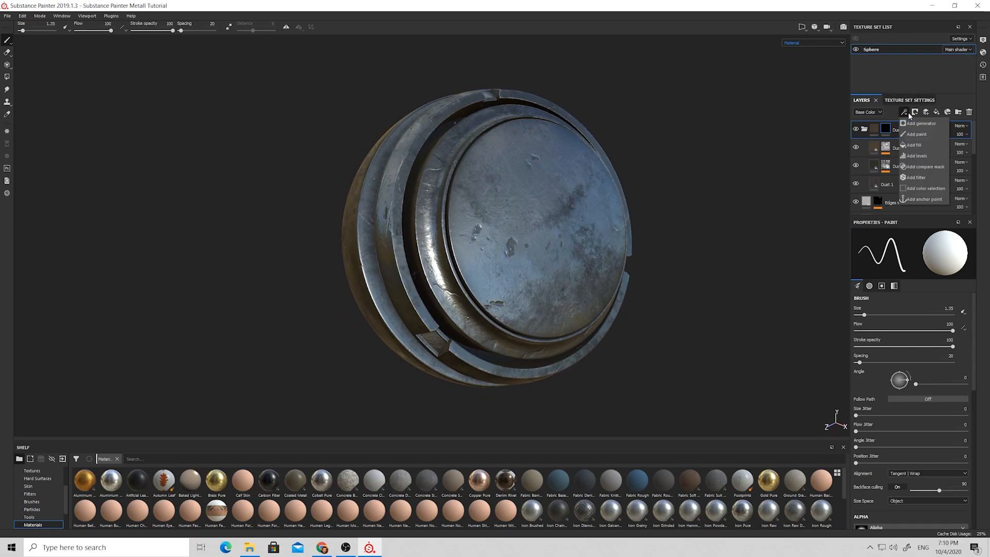
{"action": "left_click", "coordinate": [917, 124]}
{"action": "left_click", "coordinate": [913, 248]}
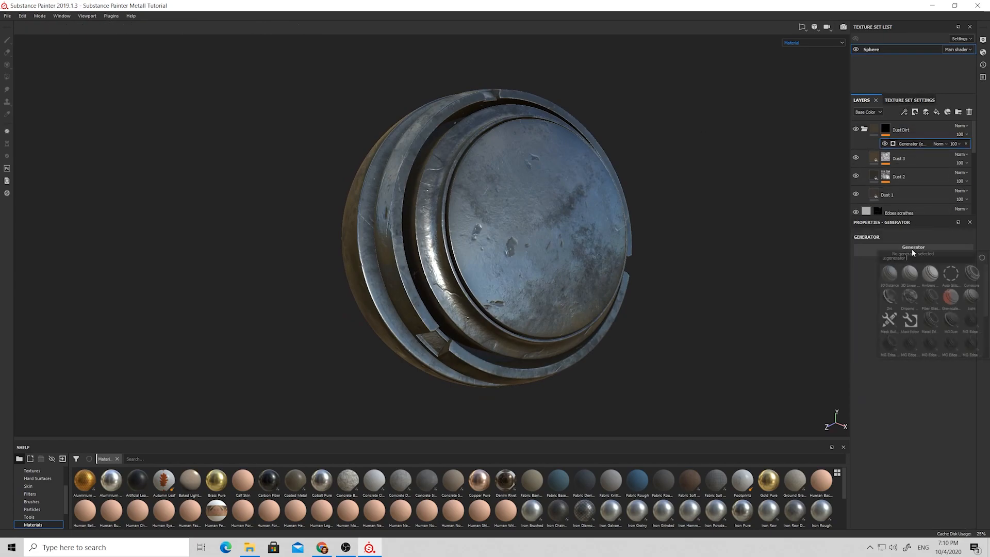
{"action": "left_click", "coordinate": [890, 296]}
Step: Display the Dust Dirt folder's mask and set the Dirt generator's dirt level and grunge amount to 0.38 each
{"action": "left_click_drag", "start_coordinate": [542, 265], "coordinate": [450, 269], "text": "alt"}
{"action": "scroll", "coordinate": [451, 270], "scroll_direction": "up", "scroll_amount": 5}
{"action": "left_click", "coordinate": [886, 130], "text": "alt"}
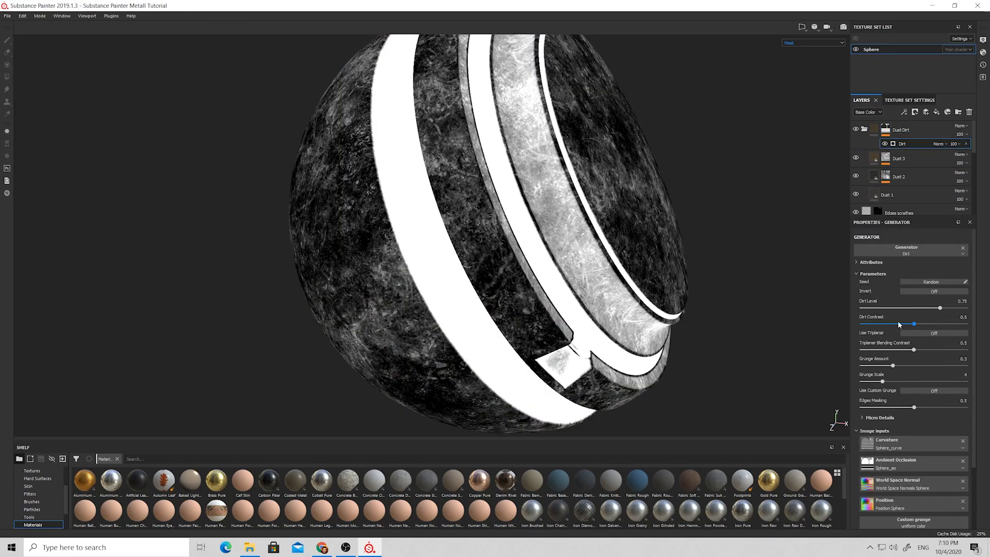
{"action": "left_click_drag", "start_coordinate": [899, 308], "coordinate": [901, 309]}
{"action": "mouse_move", "coordinate": [910, 365]}
{"action": "left_mouse_down"}
{"action": "mouse_move", "coordinate": [965, 364]}
{"action": "mouse_move", "coordinate": [902, 363]}
{"action": "left_mouse_up"}
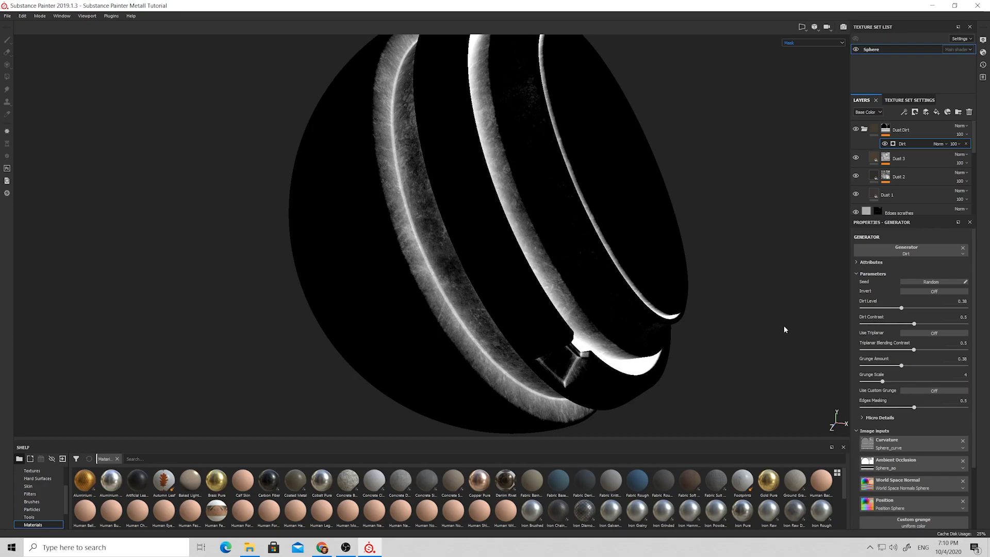
{"action": "left_click_drag", "start_coordinate": [815, 339], "coordinate": [774, 335], "text": "alt"}
{"action": "middle_click_drag", "start_coordinate": [774, 335], "coordinate": [742, 368], "text": "alt"}
Step: Add an MG Dust generator to the Dust Dirt folder's mask and inspect the mask around the sphere
{"action": "left_click", "coordinate": [906, 112]}
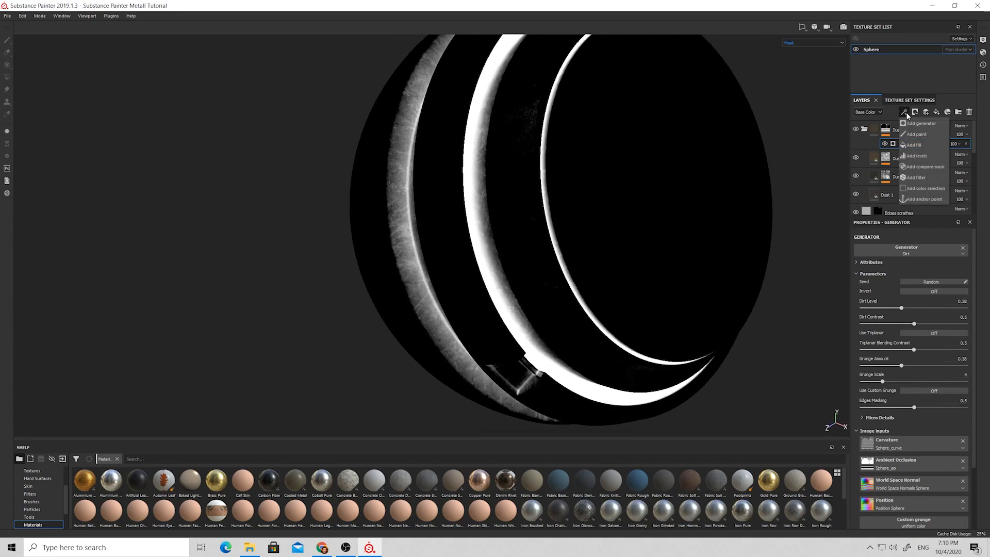
{"action": "left_click", "coordinate": [918, 125]}
{"action": "left_click", "coordinate": [930, 247]}
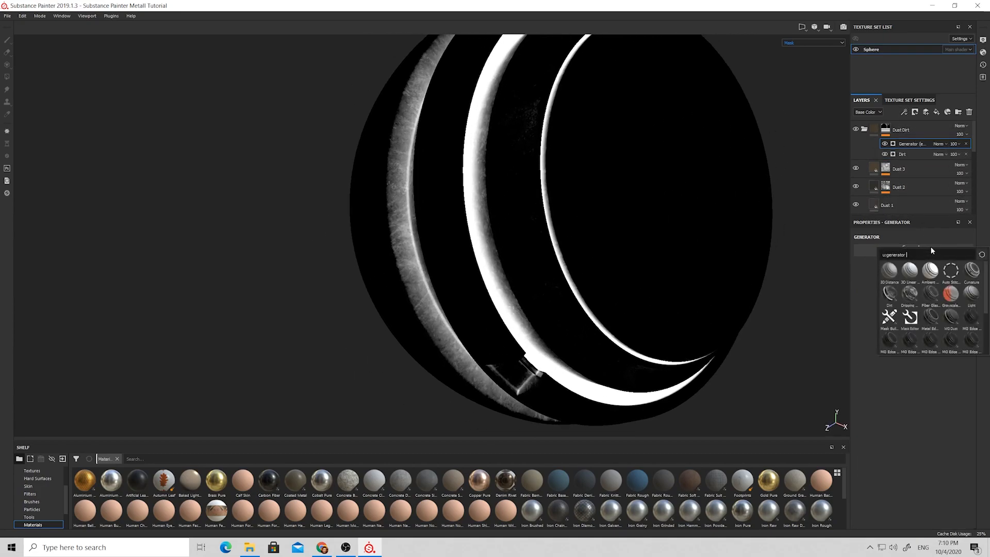
{"action": "left_click", "coordinate": [951, 319]}
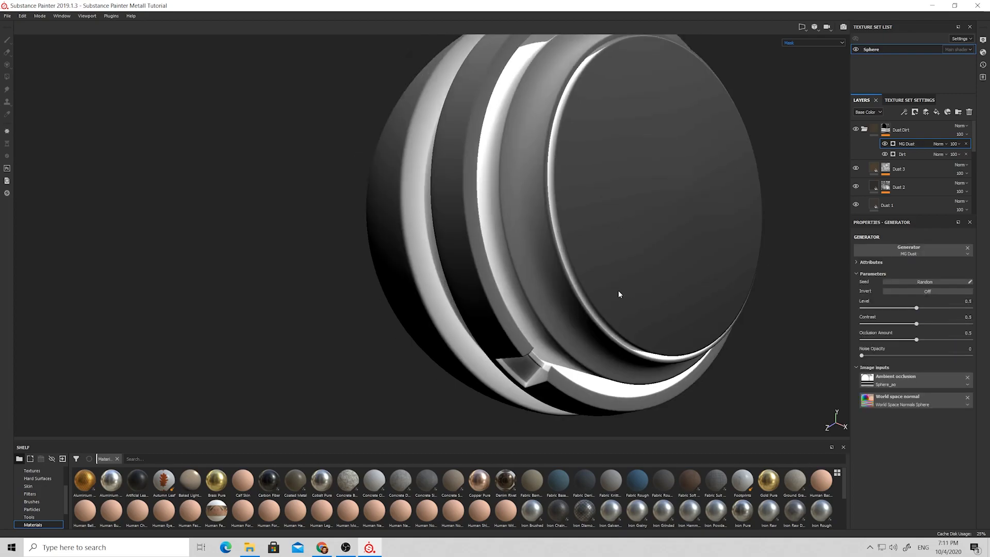
{"action": "left_click_drag", "start_coordinate": [576, 271], "coordinate": [468, 103], "text": "alt"}
{"action": "left_click_drag", "start_coordinate": [589, 200], "coordinate": [565, 186], "text": "alt"}
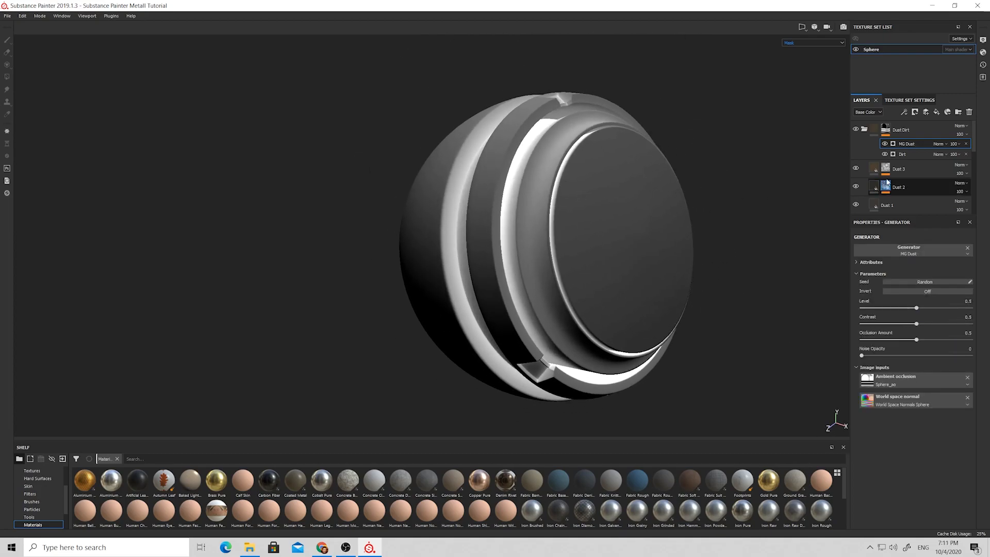
Step: Move the Dirt generator above MG Dust with Lighten (Max) blending, and compare the mask with Dirt hidden and shown
{"action": "left_click", "coordinate": [911, 152]}
{"action": "left_click_drag", "start_coordinate": [902, 152], "coordinate": [902, 145]}
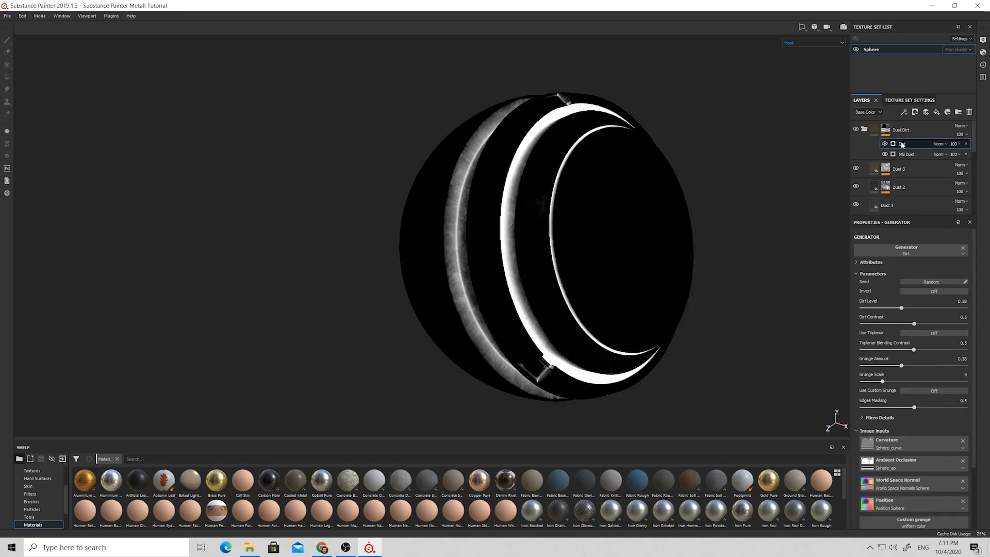
{"action": "left_click", "coordinate": [940, 144]}
{"action": "left_click", "coordinate": [946, 217]}
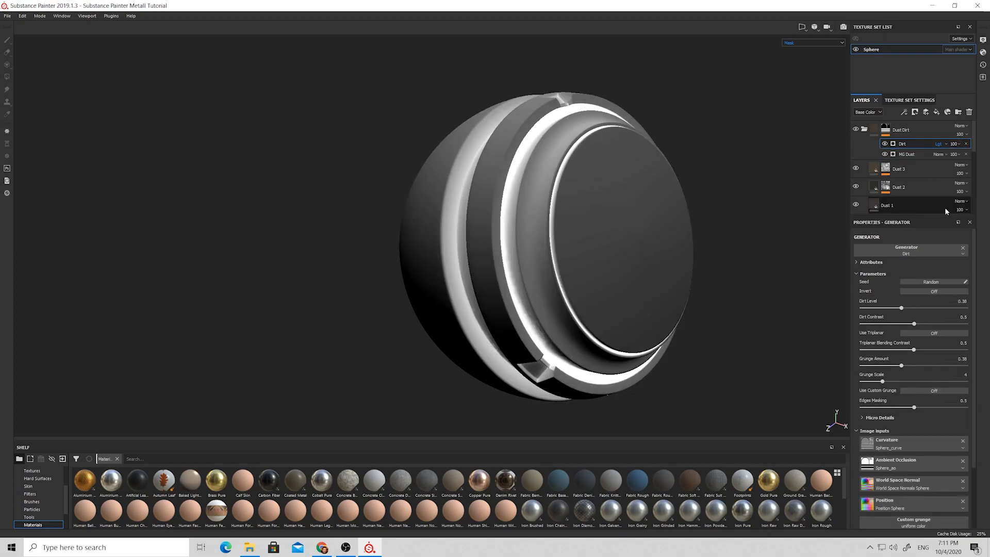
{"action": "left_click_drag", "start_coordinate": [559, 220], "coordinate": [527, 224], "text": "alt"}
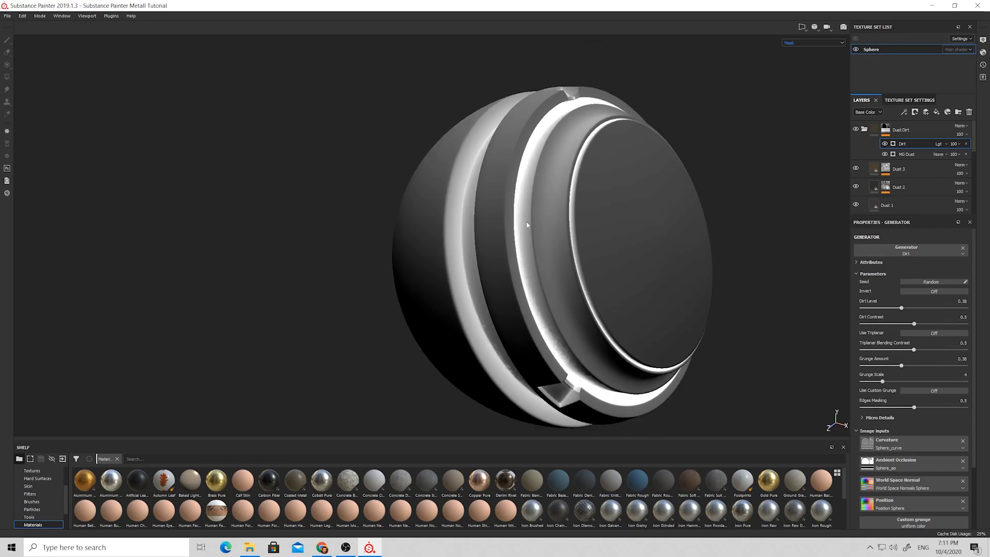
{"action": "left_click", "coordinate": [885, 145]}
{"action": "left_click", "coordinate": [885, 144]}
{"action": "left_click", "coordinate": [885, 144]}
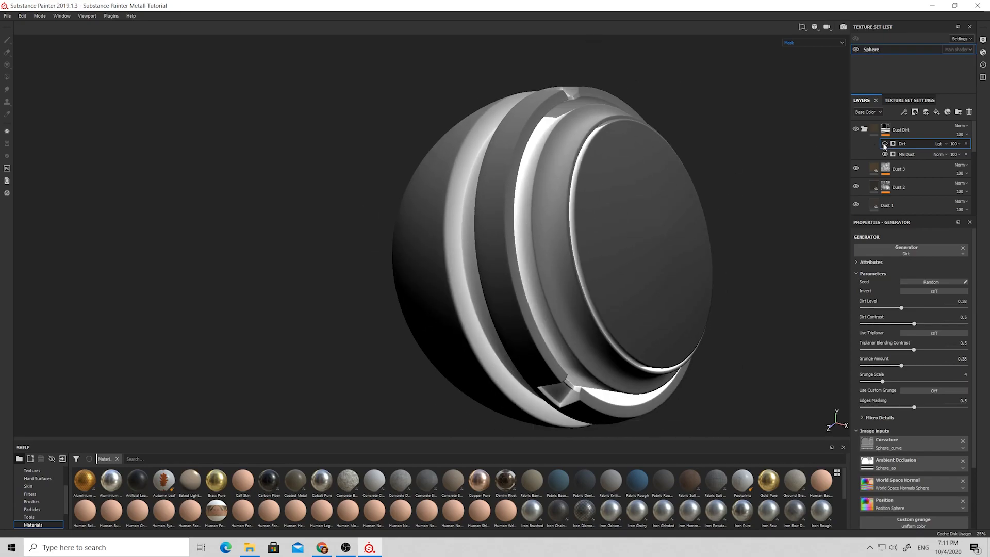
Step: Set the MG Dust generator's occlusion amount to 0.34, keeping its level at 0.5
{"action": "left_click", "coordinate": [911, 155]}
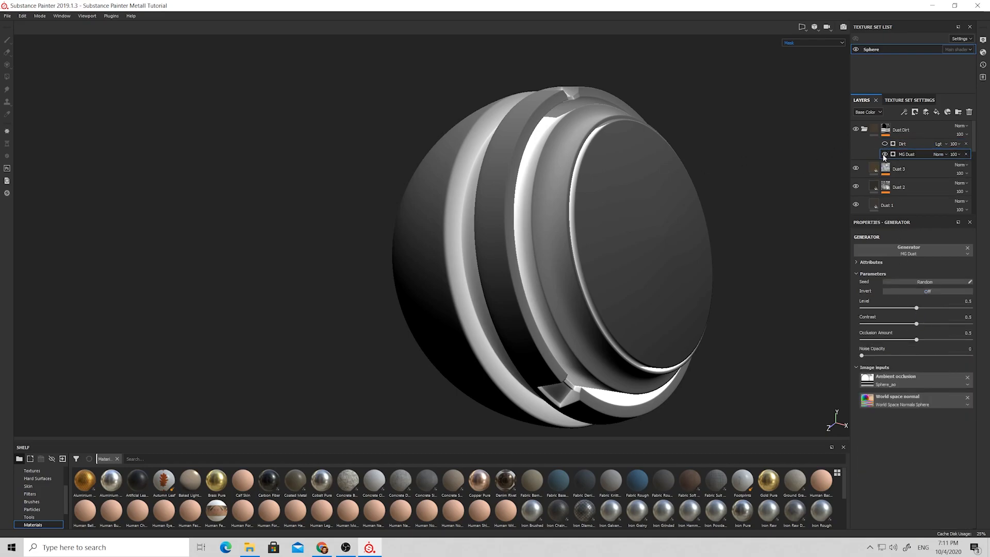
{"action": "left_click_drag", "start_coordinate": [909, 310], "coordinate": [917, 310]}
{"action": "left_click_drag", "start_coordinate": [604, 283], "coordinate": [685, 247], "text": "alt"}
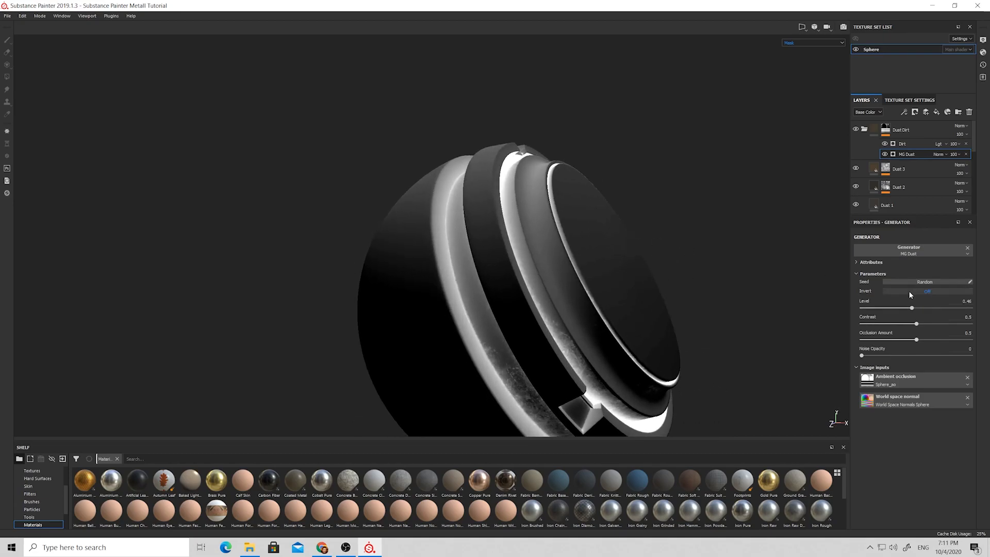
{"action": "left_click_drag", "start_coordinate": [907, 342], "coordinate": [899, 340]}
{"action": "left_click_drag", "start_coordinate": [511, 289], "coordinate": [572, 243], "text": "alt"}
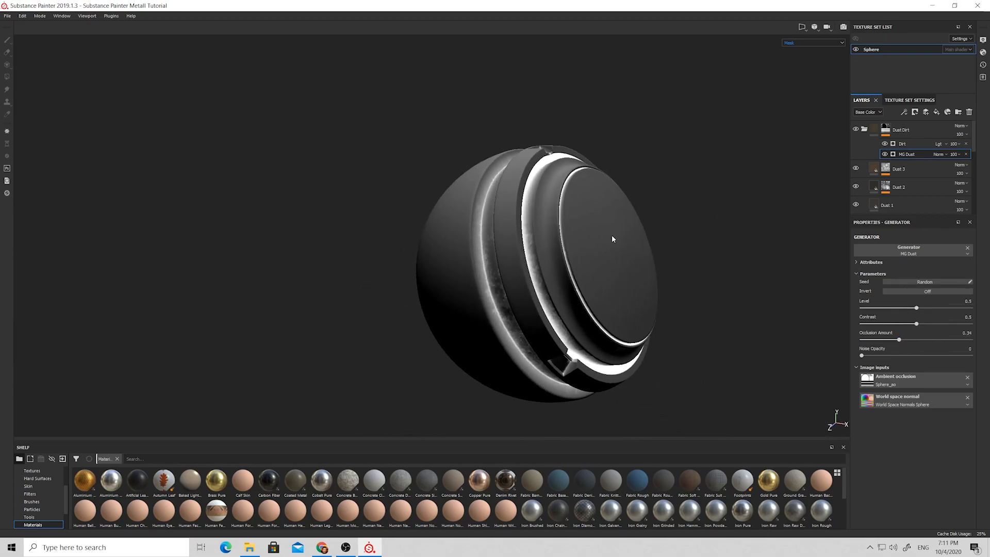
Step: Switch to the browser, look through Substance Share's Generator pages for the MG generators, and return to Substance Painter
{"action": "key", "text": "alt+Tab"}
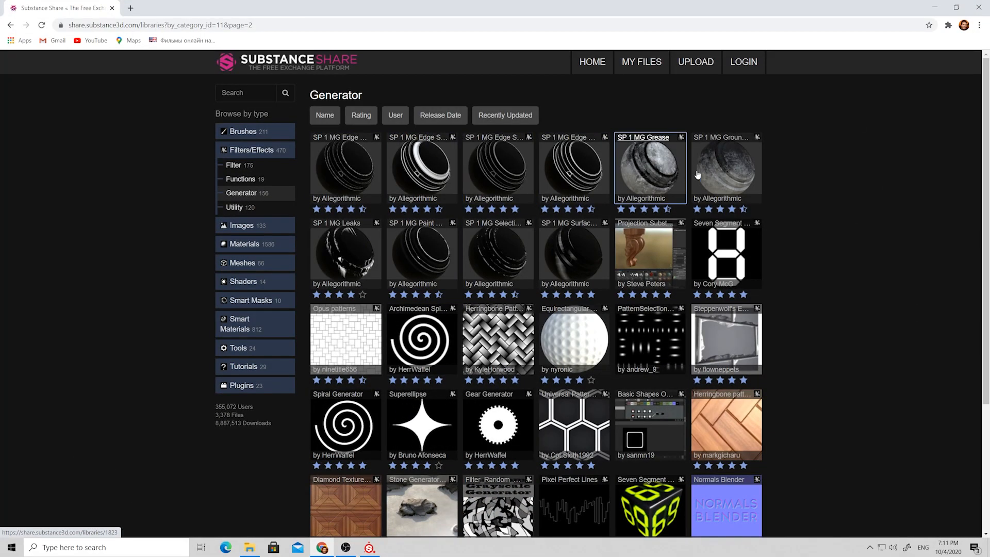
{"action": "scroll", "coordinate": [537, 242], "scroll_direction": "down", "scroll_amount": 3}
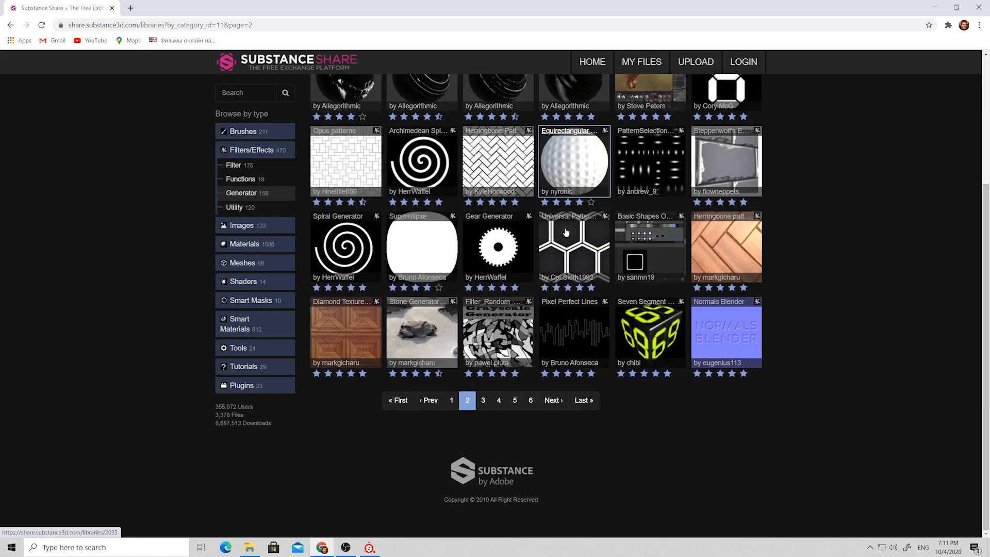
{"action": "left_click", "coordinate": [452, 401]}
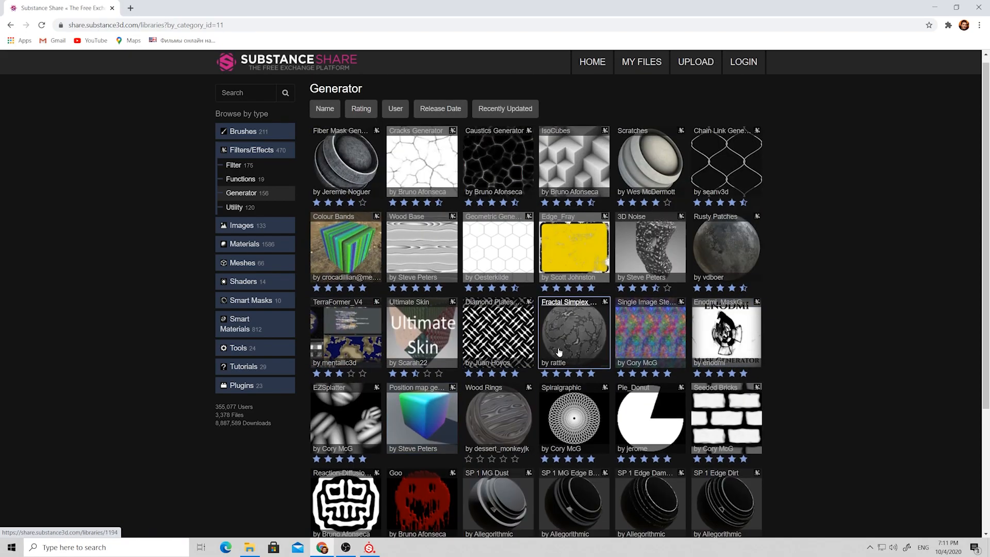
{"action": "scroll", "coordinate": [509, 340], "scroll_direction": "down", "scroll_amount": 5}
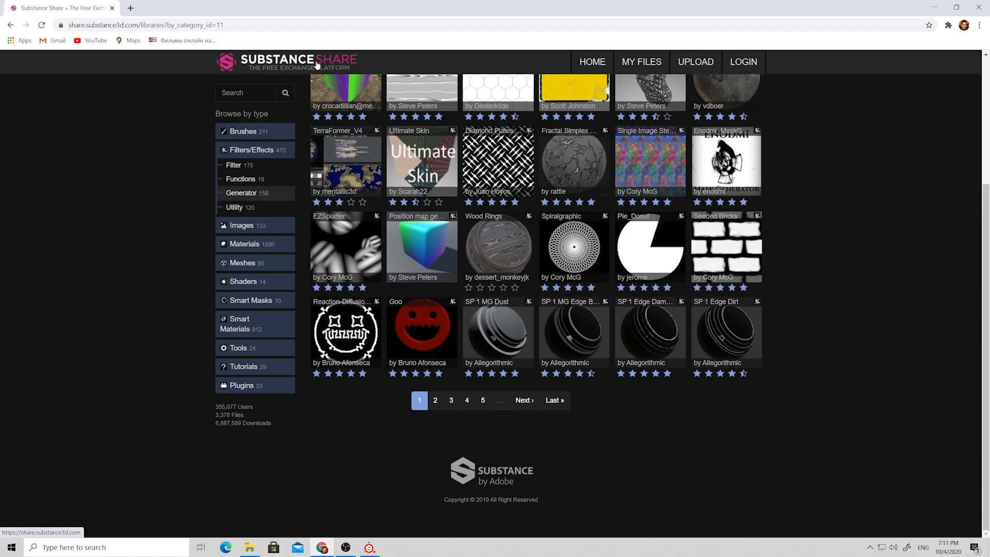
{"action": "left_click", "coordinate": [369, 547]}
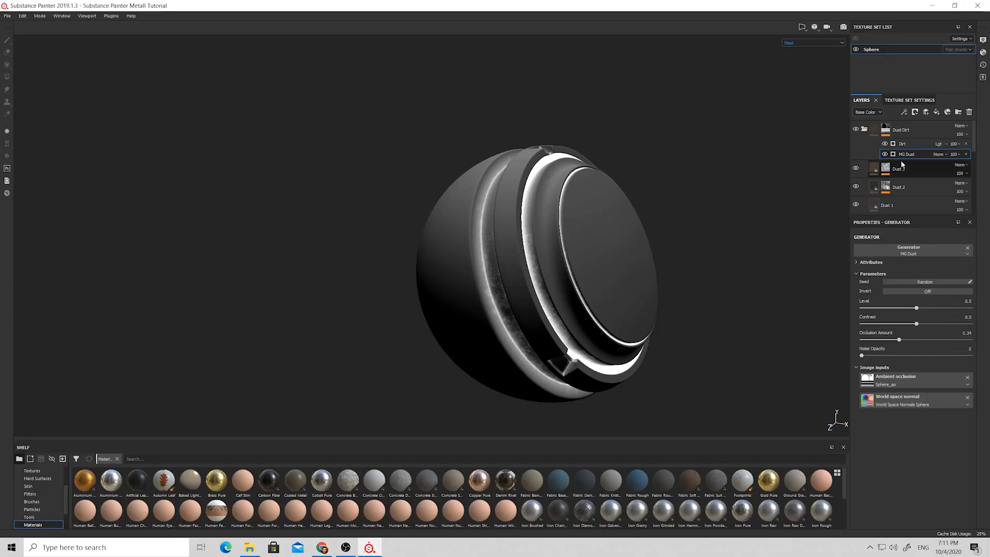
Step: Add an MG Ground Dirt generator at the top of the Dust Dirt mask stack and set its blending to Subtract
{"action": "left_click", "coordinate": [904, 112]}
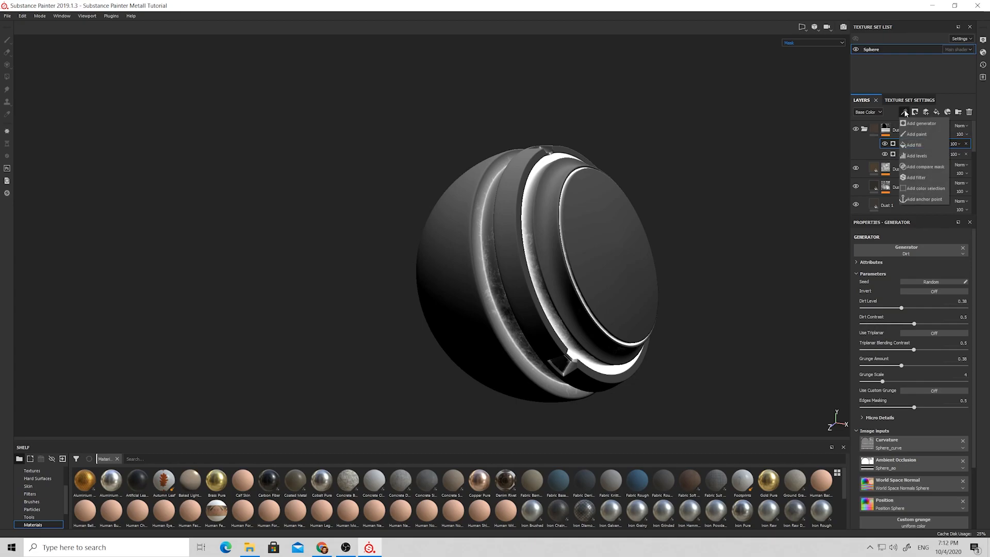
{"action": "left_click", "coordinate": [918, 212]}
{"action": "left_click", "coordinate": [914, 250]}
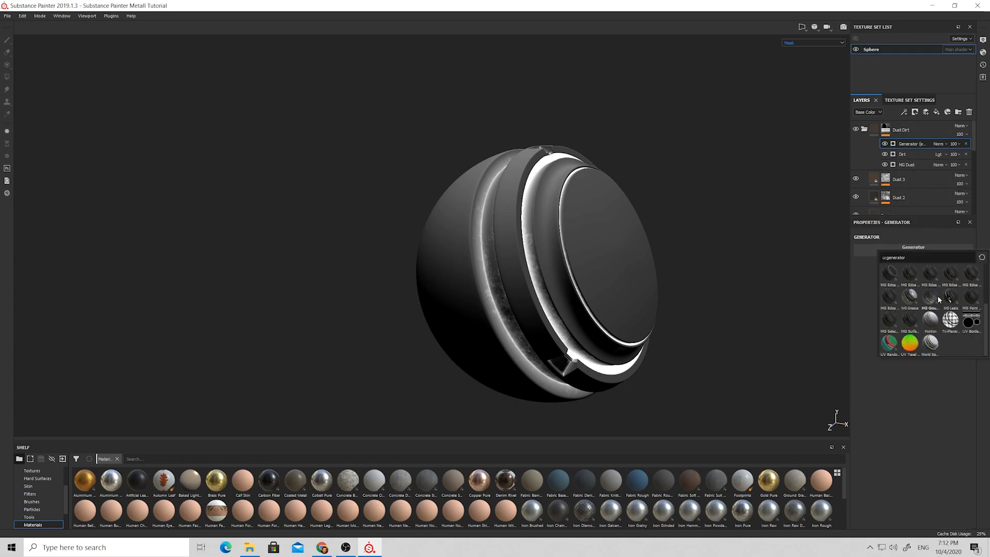
{"action": "left_click", "coordinate": [933, 296]}
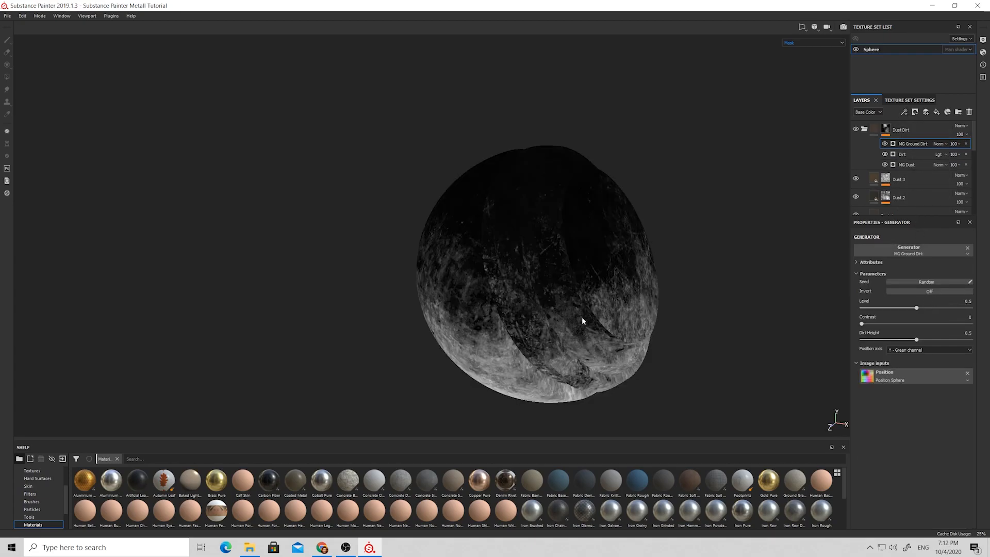
{"action": "left_click", "coordinate": [937, 144]}
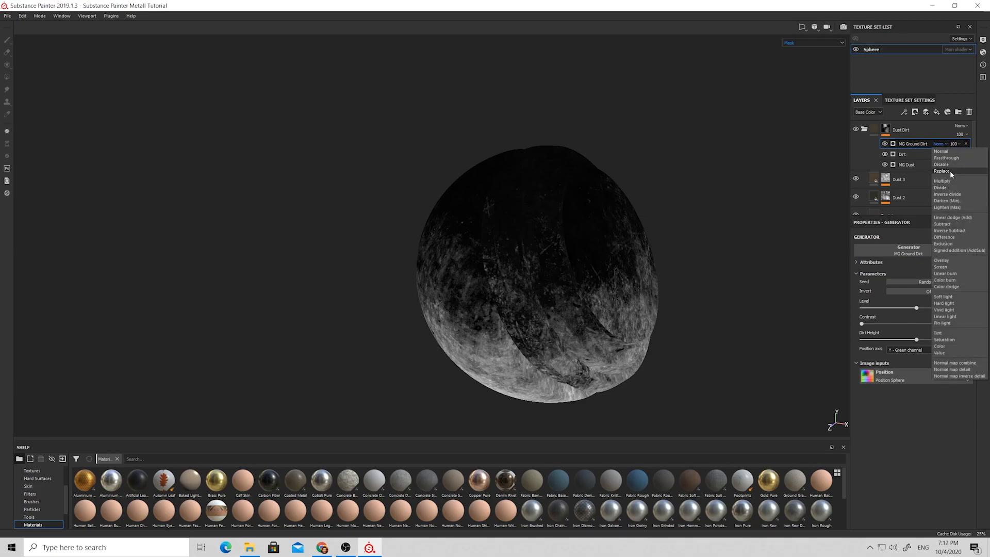
{"action": "left_click", "coordinate": [950, 225]}
{"action": "left_click_drag", "start_coordinate": [654, 250], "coordinate": [585, 262], "text": "alt"}
{"action": "mouse_move", "coordinate": [623, 222]}
{"action": "left_mouse_down", "text": "alt"}
{"action": "mouse_move", "coordinate": [464, 214]}
{"action": "mouse_move", "coordinate": [712, 203]}
{"action": "mouse_move", "coordinate": [625, 204]}
{"action": "left_mouse_up", "text": "alt"}
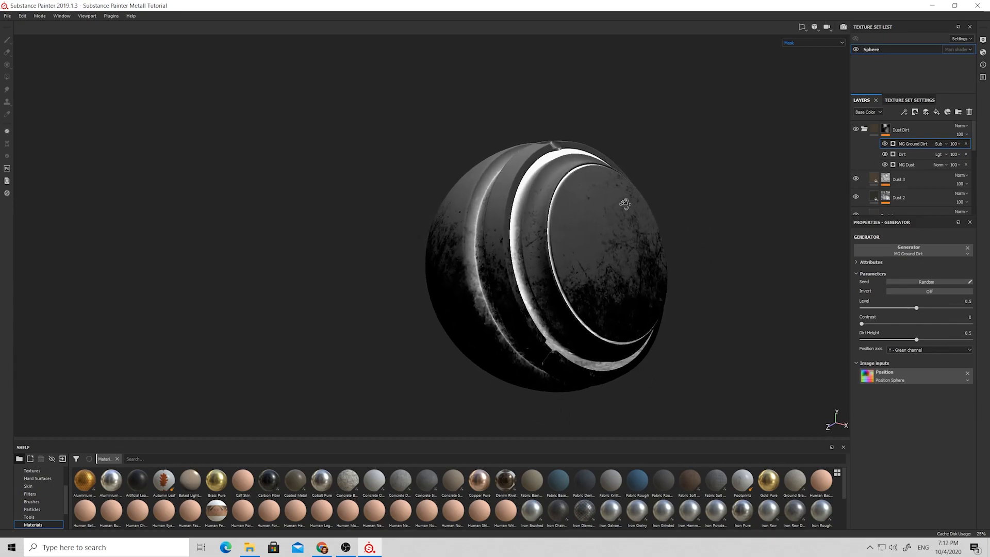
Step: Raise the MG Dust generator's level to 0.58
{"action": "left_click", "coordinate": [904, 154]}
{"action": "left_click", "coordinate": [914, 165]}
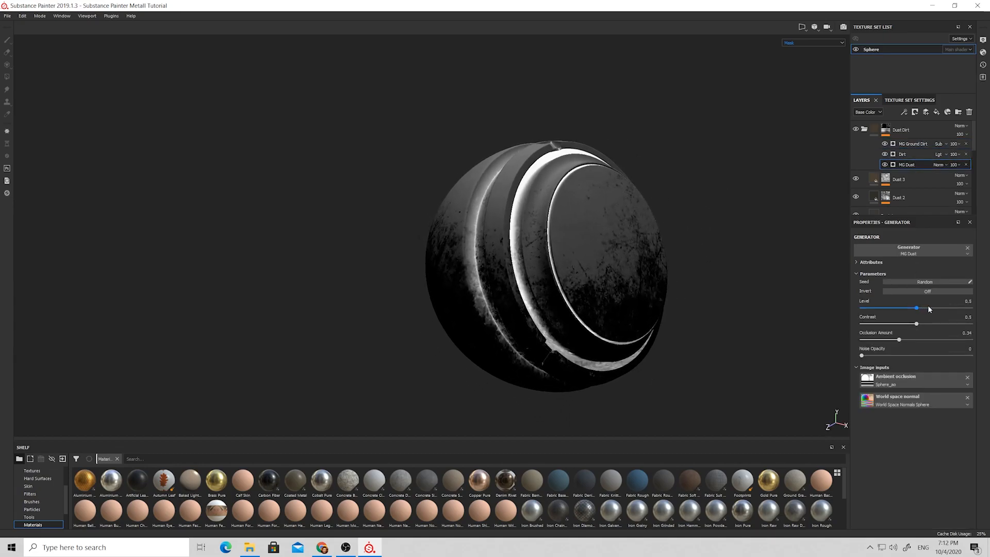
{"action": "left_click", "coordinate": [928, 307]}
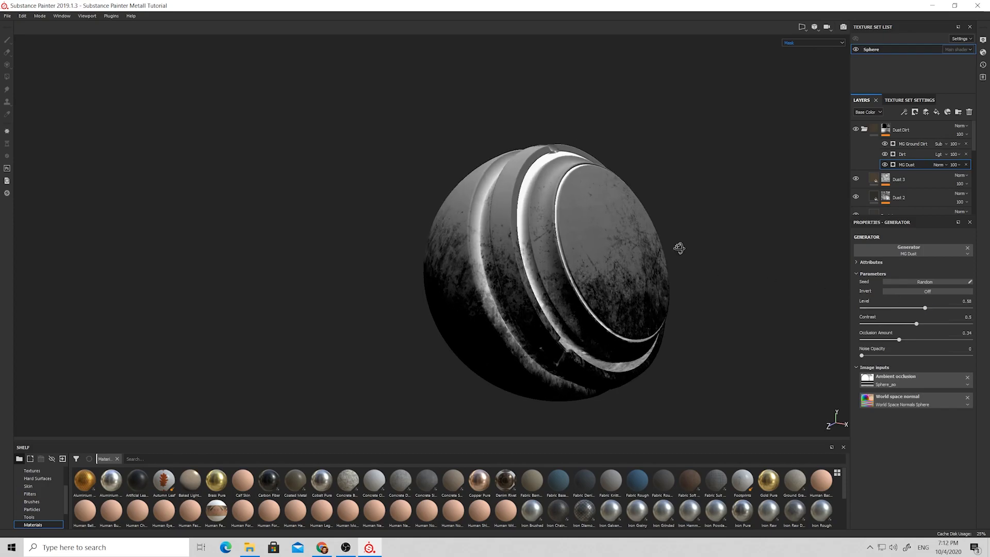
Step: Return to the full material display and inspect how the Dust Dirt folder affects the sphere from several angles
{"action": "left_click", "coordinate": [911, 144]}
{"action": "left_click", "coordinate": [874, 129]}
{"action": "left_click_drag", "start_coordinate": [632, 221], "coordinate": [685, 196], "text": "alt"}
{"action": "scroll", "coordinate": [585, 205], "scroll_direction": "up", "scroll_amount": 4}
{"action": "scroll", "coordinate": [466, 220], "scroll_direction": "down", "scroll_amount": 4}
{"action": "left_click_drag", "start_coordinate": [467, 220], "coordinate": [496, 215], "text": "alt"}
{"action": "middle_click_drag", "start_coordinate": [496, 215], "coordinate": [437, 200], "text": "alt"}
{"action": "scroll", "coordinate": [437, 200], "scroll_direction": "up", "scroll_amount": 2}
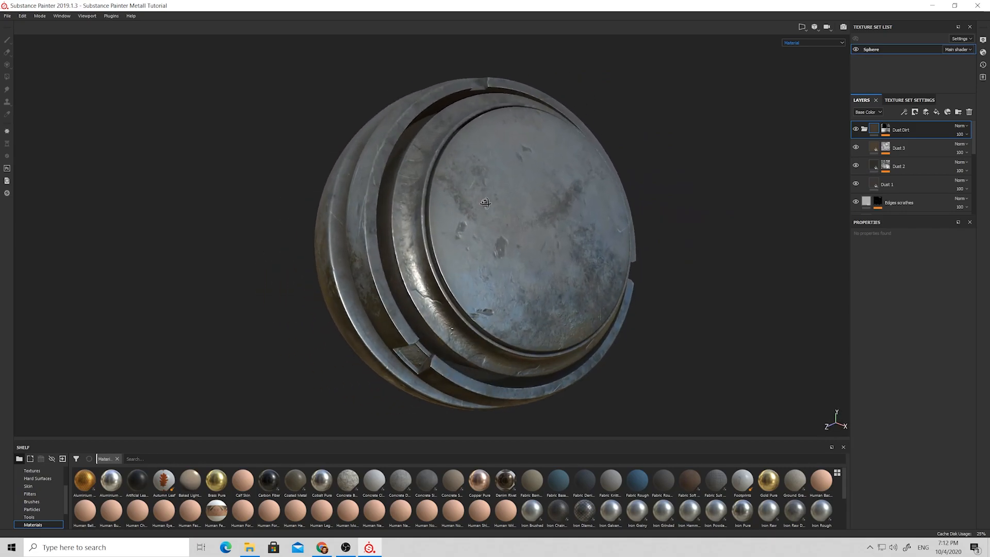
{"action": "left_click_drag", "start_coordinate": [437, 200], "coordinate": [436, 212], "text": "alt"}
Step: Add a fill with the Grunge Wipe Brushed Partial texture at the top of the Dust Dirt mask stack
{"action": "left_click", "coordinate": [885, 129], "text": "alt"}
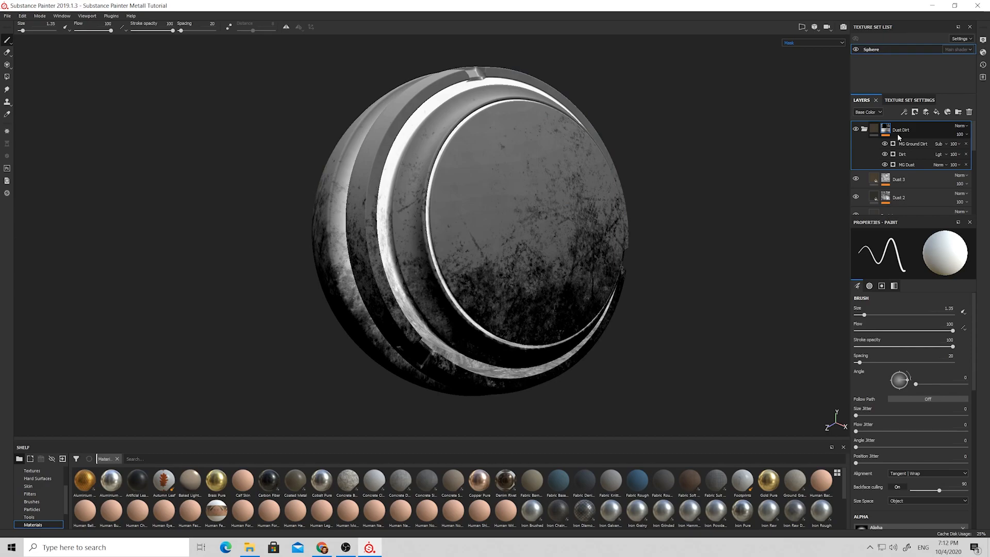
{"action": "left_click", "coordinate": [905, 113]}
{"action": "left_click", "coordinate": [912, 145]}
{"action": "left_click", "coordinate": [916, 287]}
{"action": "type", "text": "gru"}
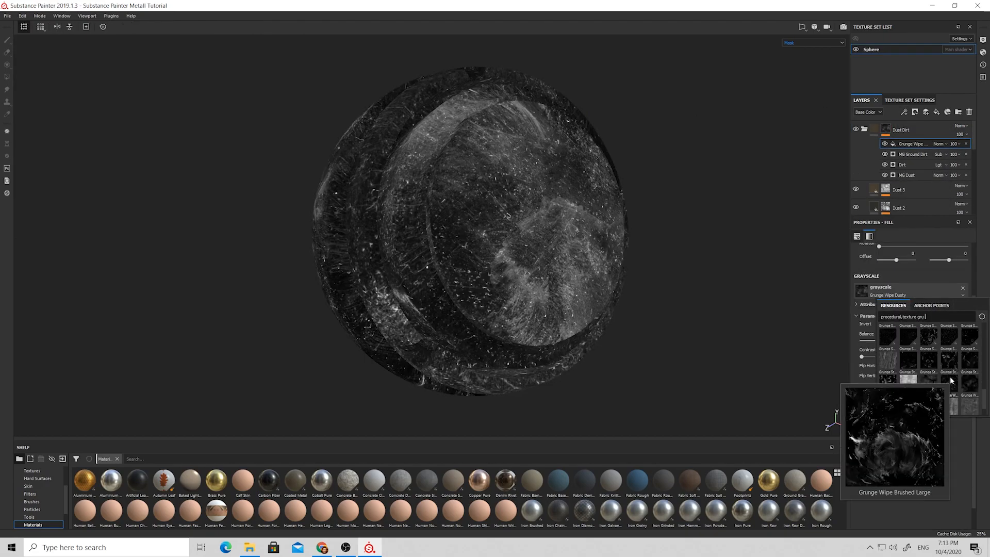
{"action": "left_click", "coordinate": [968, 380]}
{"action": "scroll", "coordinate": [485, 221], "scroll_direction": "up", "scroll_amount": 5}
{"action": "scroll", "coordinate": [490, 255], "scroll_direction": "down", "scroll_amount": 4}
Step: Set the Grunge Wipe fill's blending mode to Subtract and check the mask on the sphere
{"action": "left_click", "coordinate": [940, 144]}
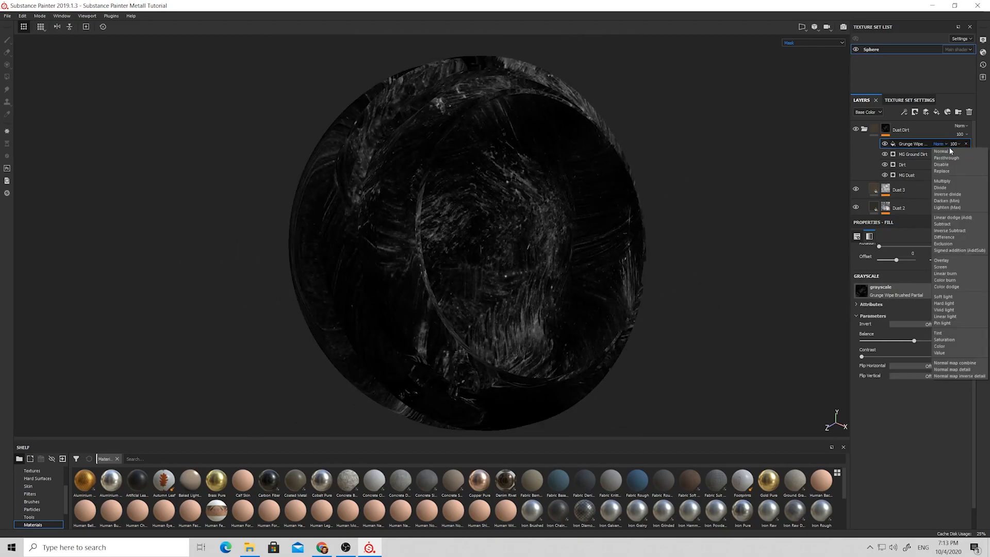
{"action": "left_click", "coordinate": [956, 226]}
{"action": "scroll", "coordinate": [468, 142], "scroll_direction": "up", "scroll_amount": 2}
{"action": "scroll", "coordinate": [516, 155], "scroll_direction": "down", "scroll_amount": 3}
{"action": "left_click_drag", "start_coordinate": [515, 156], "coordinate": [569, 203], "text": "alt"}
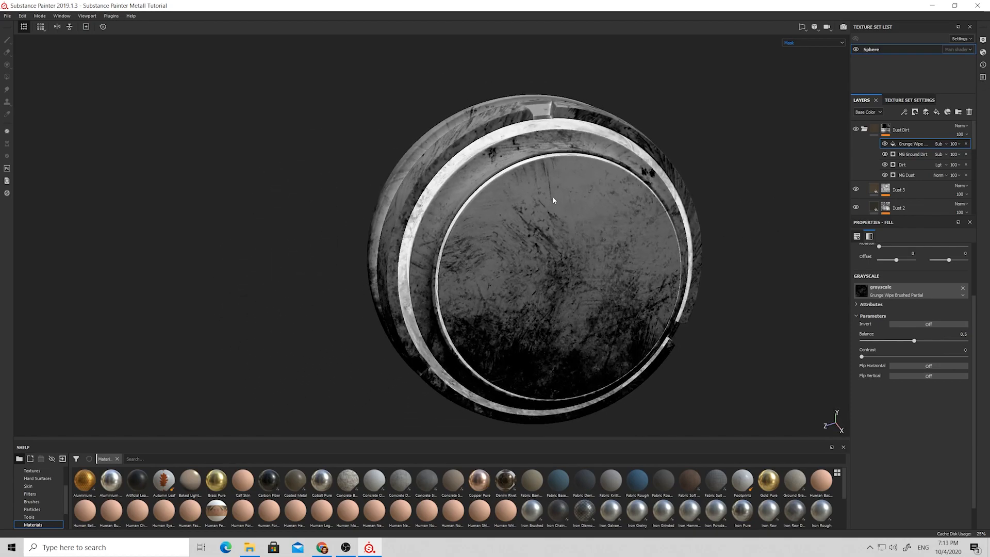
Step: Show the full material and examine the dust with the brushed grunge removed, up close and from several angles
{"action": "left_click", "coordinate": [875, 132]}
{"action": "left_click_drag", "start_coordinate": [516, 170], "coordinate": [534, 187], "text": "alt"}
{"action": "scroll", "coordinate": [534, 187], "scroll_direction": "down", "scroll_amount": 3}
{"action": "middle_click_drag", "start_coordinate": [495, 191], "coordinate": [426, 187], "text": "alt"}
{"action": "left_click_drag", "start_coordinate": [426, 187], "coordinate": [549, 198], "text": "alt"}
{"action": "scroll", "coordinate": [377, 171], "scroll_direction": "up", "scroll_amount": 8}
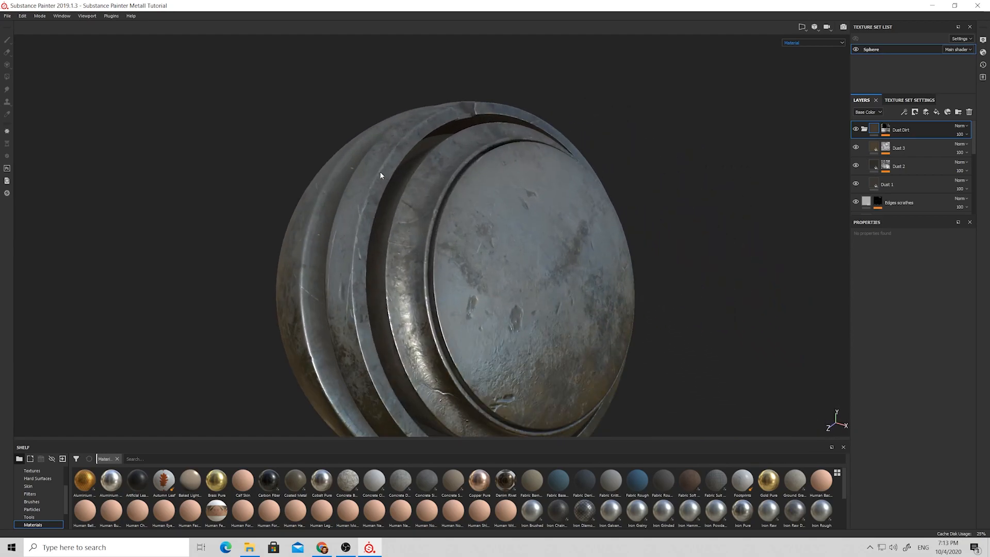
{"action": "left_click_drag", "start_coordinate": [377, 171], "coordinate": [495, 158], "text": "alt"}
{"action": "scroll", "coordinate": [458, 201], "scroll_direction": "down", "scroll_amount": 5}
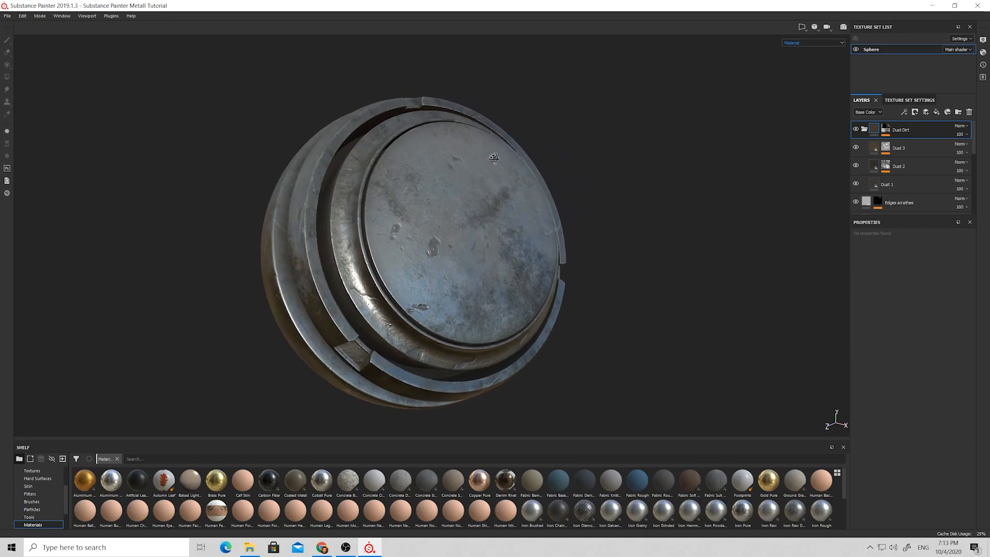
Step: Add another fill with the Grunge Fingerprints Dirty texture at the top of the Dust Dirt mask stack
{"action": "left_click", "coordinate": [885, 130], "text": "alt"}
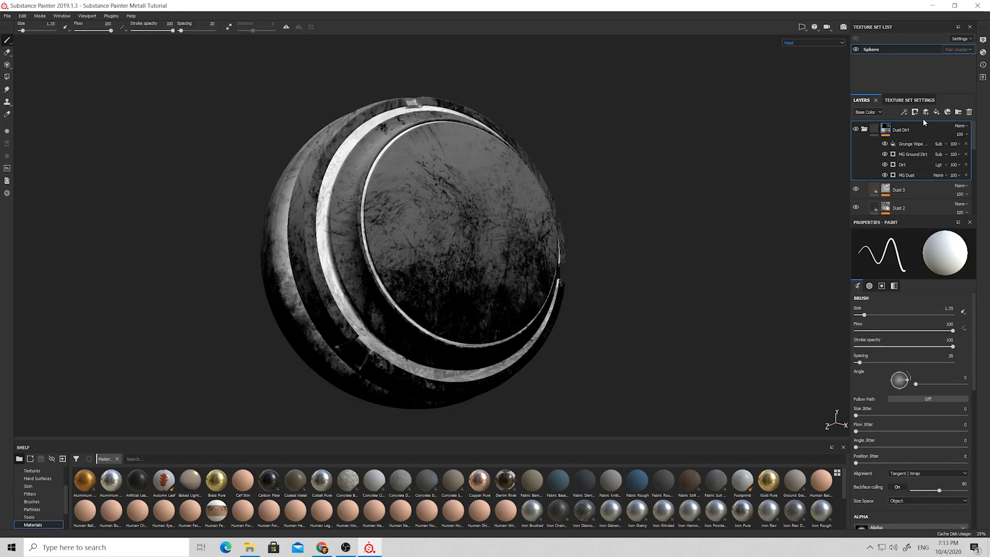
{"action": "left_click", "coordinate": [904, 112]}
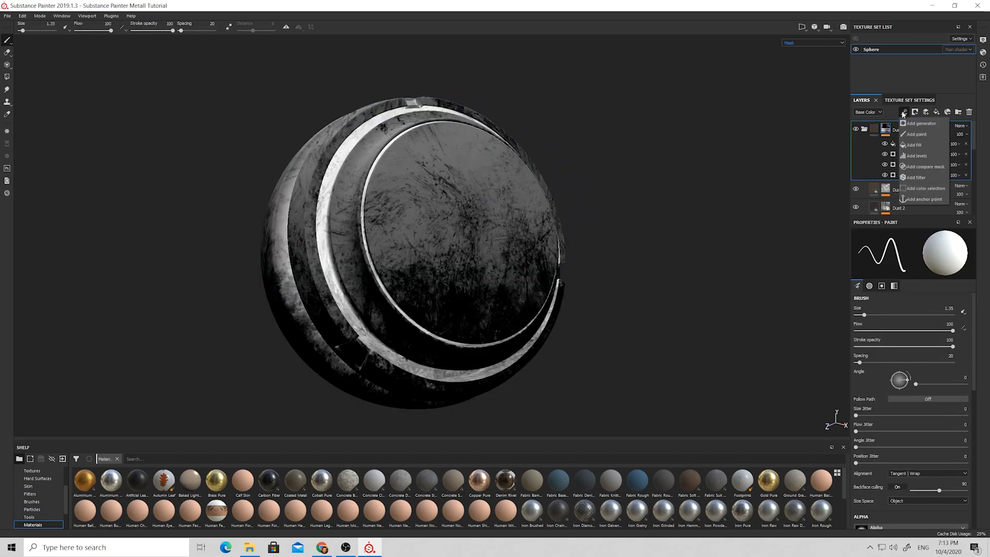
{"action": "left_click", "coordinate": [914, 144]}
{"action": "left_click", "coordinate": [913, 287]}
{"action": "left_click", "coordinate": [930, 350]}
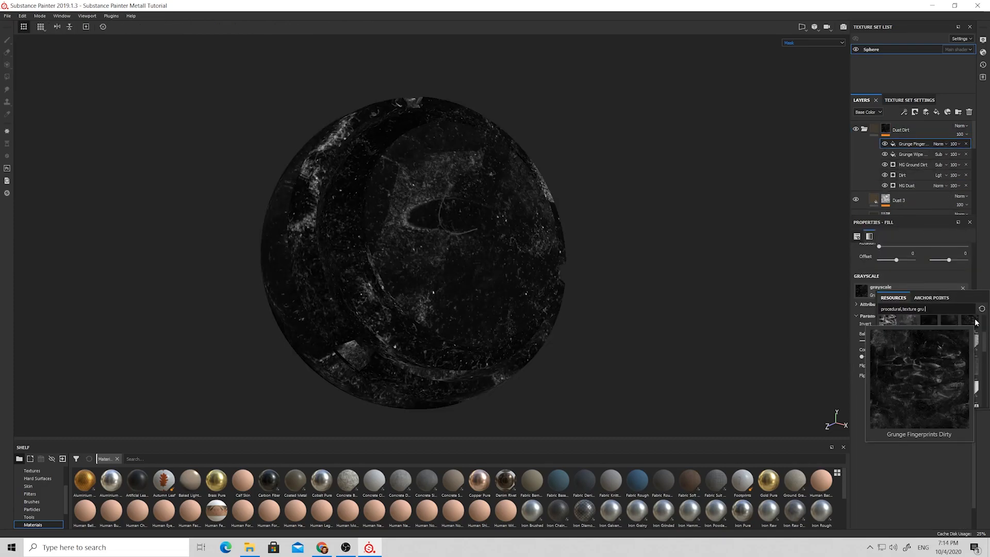
{"action": "left_click_drag", "start_coordinate": [486, 235], "coordinate": [486, 259], "text": "alt"}
Step: Set the fingerprints fill's UV scale to 2 and its rotation to 30.54
{"action": "scroll", "coordinate": [903, 317], "scroll_direction": "up", "scroll_amount": 3}
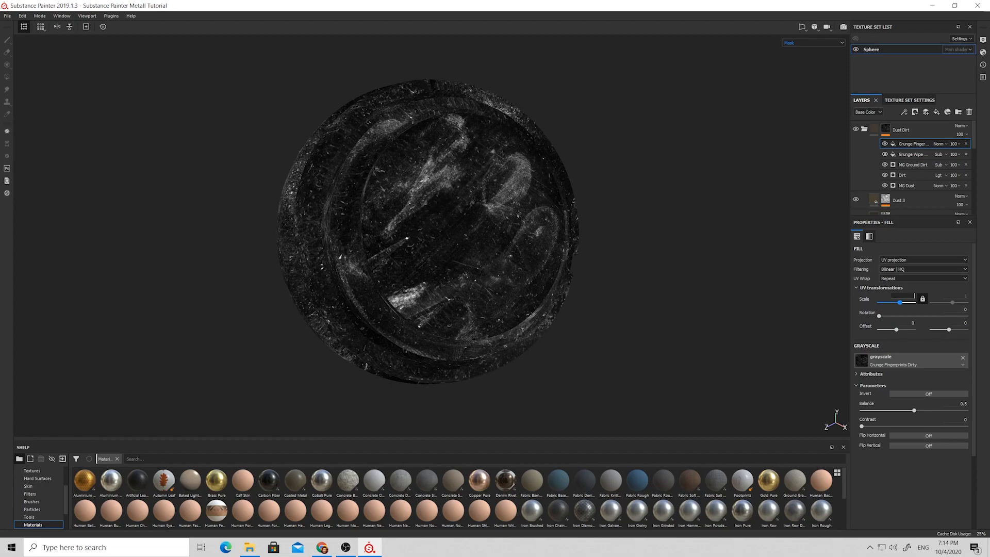
{"action": "type", "text": "2"}
{"action": "key", "text": "Return"}
{"action": "left_click_drag", "start_coordinate": [881, 317], "coordinate": [887, 317]}
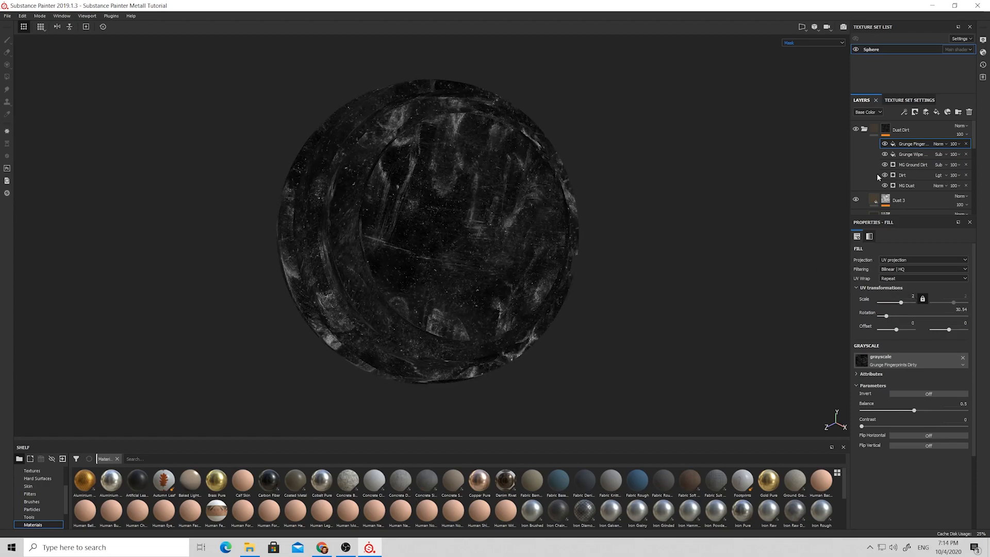
Step: Set the fingerprints fill's blending mode to Subtract and check its effect on the mask
{"action": "left_click", "coordinate": [939, 144]}
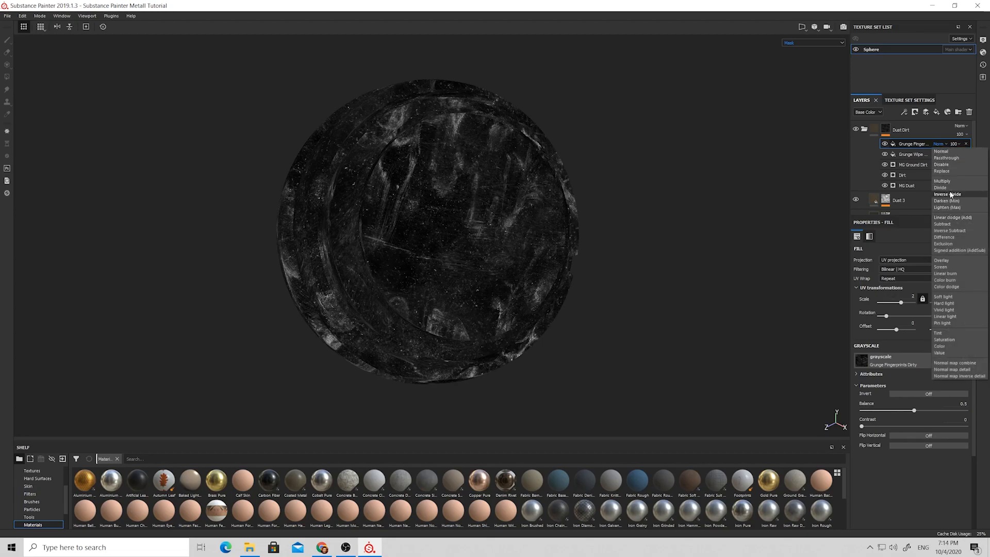
{"action": "left_click", "coordinate": [943, 224]}
{"action": "scroll", "coordinate": [495, 218], "scroll_direction": "up", "scroll_amount": 5}
{"action": "left_click_drag", "start_coordinate": [511, 217], "coordinate": [453, 208], "text": "alt"}
{"action": "left_click", "coordinate": [885, 145]}
Step: Display the full material and examine the sphere's ridges and surface for the fingerprint detail
{"action": "left_click", "coordinate": [873, 129]}
{"action": "scroll", "coordinate": [528, 190], "scroll_direction": "down", "scroll_amount": 4}
{"action": "scroll", "coordinate": [453, 208], "scroll_direction": "up", "scroll_amount": 6}
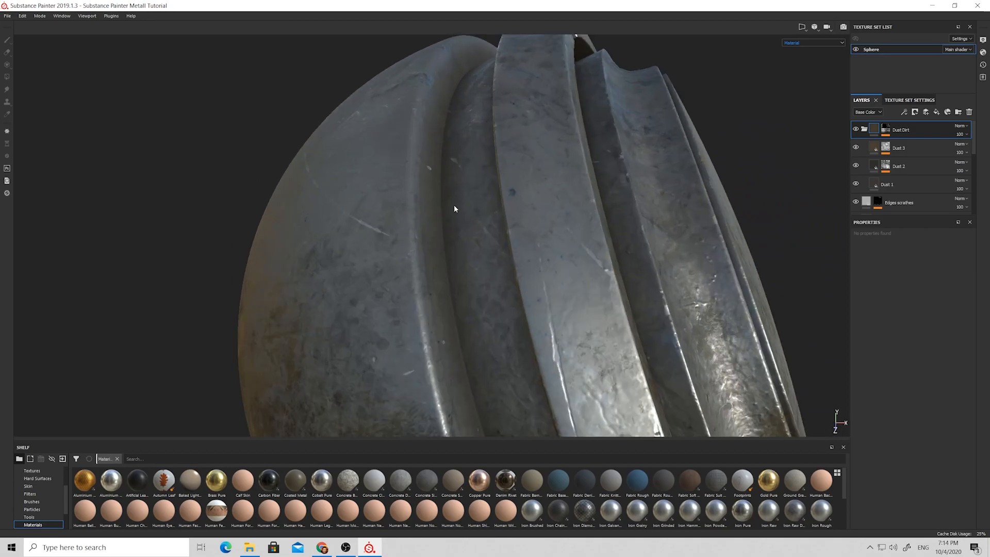
{"action": "scroll", "coordinate": [456, 163], "scroll_direction": "down", "scroll_amount": 6}
{"action": "left_click_drag", "start_coordinate": [457, 163], "coordinate": [503, 152], "text": "alt"}
Step: Add a Curvature generator at the top of the Dust Dirt mask with global balance 0.38 and global blur 1.07
{"action": "left_click", "coordinate": [887, 129], "text": "alt"}
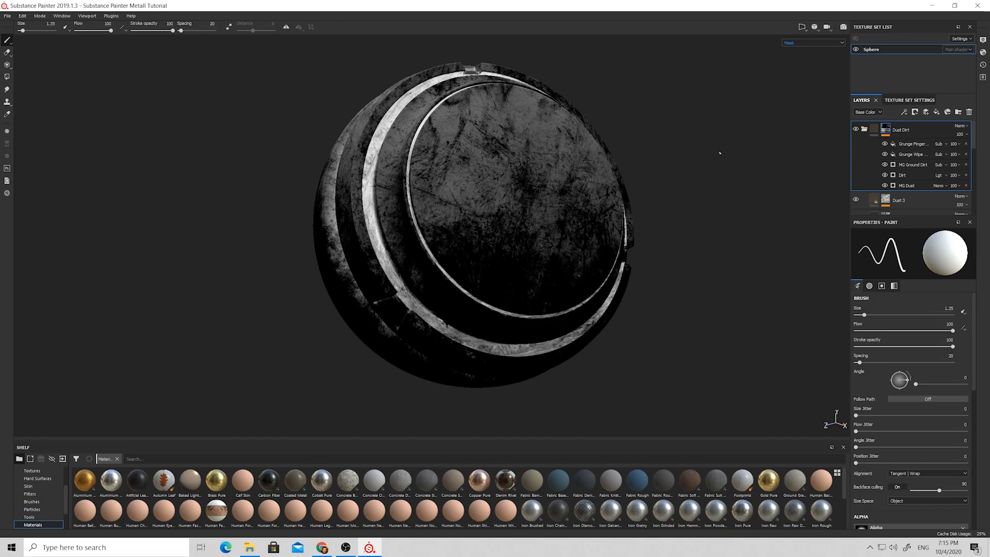
{"action": "left_click", "coordinate": [902, 112]}
{"action": "left_click", "coordinate": [910, 123]}
{"action": "left_click", "coordinate": [922, 249]}
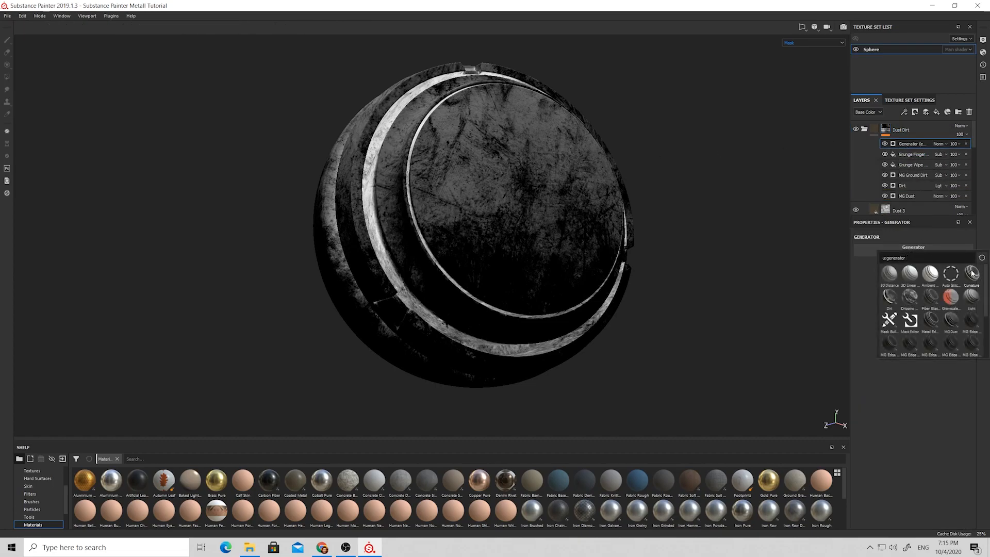
{"action": "left_click", "coordinate": [969, 270]}
{"action": "left_click_drag", "start_coordinate": [910, 312], "coordinate": [868, 298]}
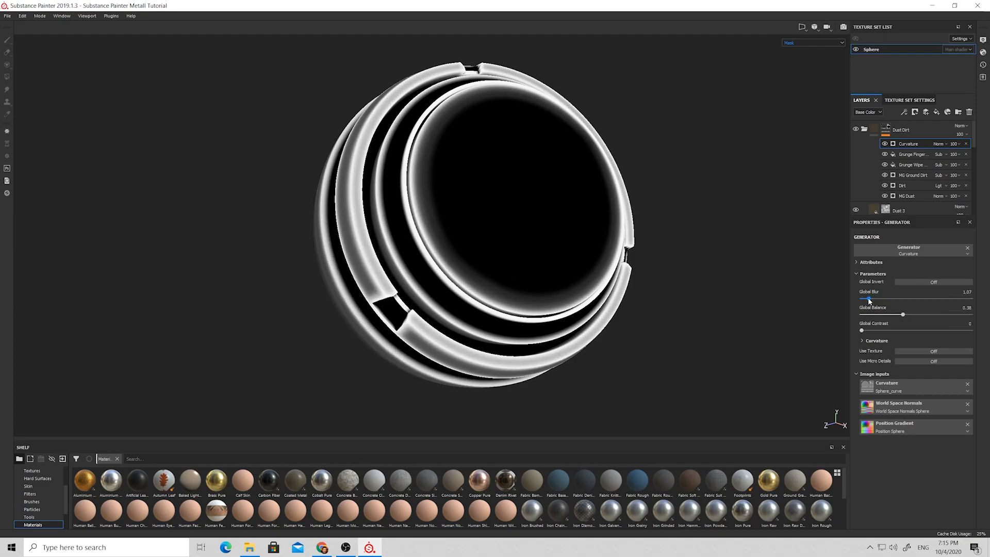
Step: Set the Curvature generator's blending mode to Subtract and lower its opacity to about 45
{"action": "left_click", "coordinate": [944, 143]}
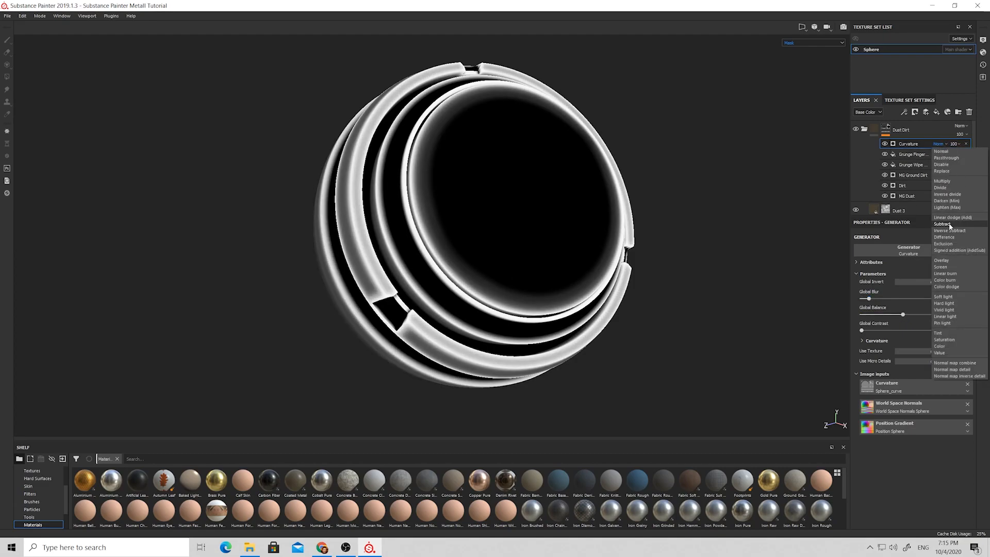
{"action": "left_click", "coordinate": [949, 223]}
{"action": "left_click_drag", "start_coordinate": [968, 160], "coordinate": [962, 159]}
{"action": "left_click_drag", "start_coordinate": [964, 160], "coordinate": [967, 158]}
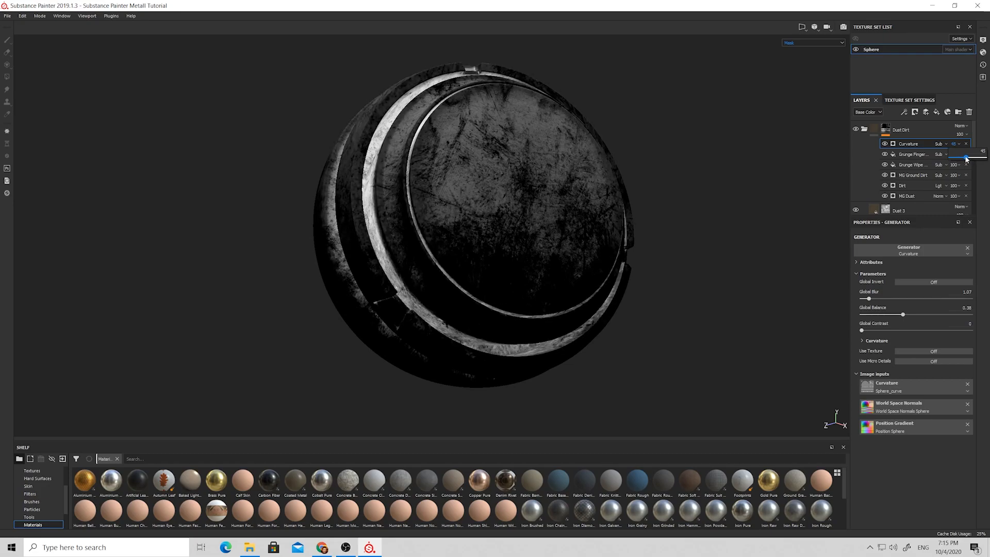
{"action": "left_click_drag", "start_coordinate": [534, 181], "coordinate": [767, 165], "text": "alt"}
Step: Switch back to the full material and inspect the sphere with the curvature-adjusted dust mask
{"action": "left_click", "coordinate": [873, 129]}
{"action": "left_click_drag", "start_coordinate": [564, 167], "coordinate": [532, 210], "text": "alt"}
{"action": "middle_click_drag", "start_coordinate": [532, 210], "coordinate": [516, 178], "text": "alt"}
{"action": "mouse_move", "coordinate": [516, 178]}
{"action": "right_mouse_down", "text": "alt"}
{"action": "mouse_move", "coordinate": [504, 180]}
{"action": "mouse_move", "coordinate": [522, 189]}
{"action": "right_mouse_up", "text": "alt"}
{"action": "middle_click_drag", "start_coordinate": [522, 189], "coordinate": [535, 195], "text": "alt"}
{"action": "mouse_move", "coordinate": [535, 193]}
{"action": "left_mouse_down", "text": "alt"}
{"action": "mouse_move", "coordinate": [490, 193]}
{"action": "mouse_move", "coordinate": [543, 199]}
{"action": "mouse_move", "coordinate": [498, 192]}
{"action": "mouse_move", "coordinate": [522, 195]}
{"action": "left_mouse_up", "text": "alt"}
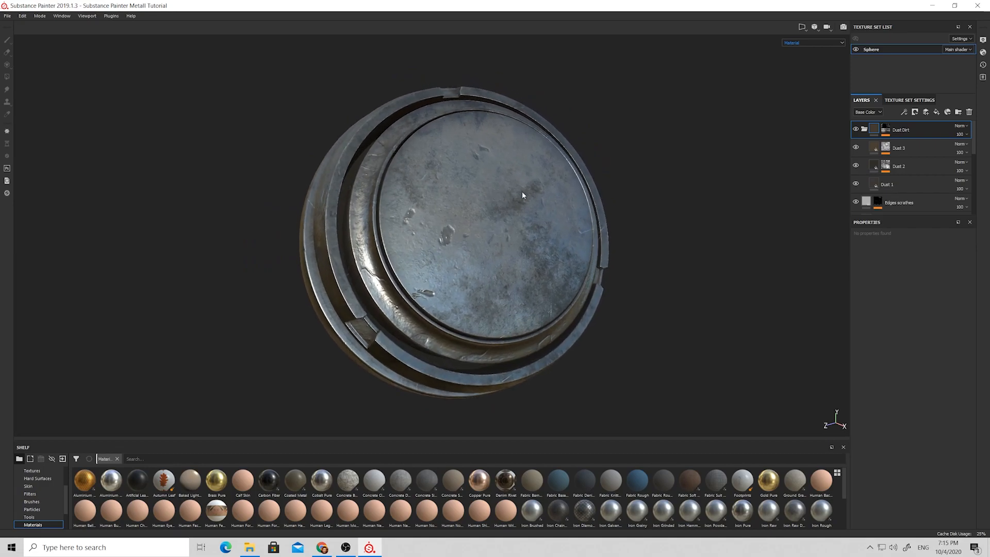